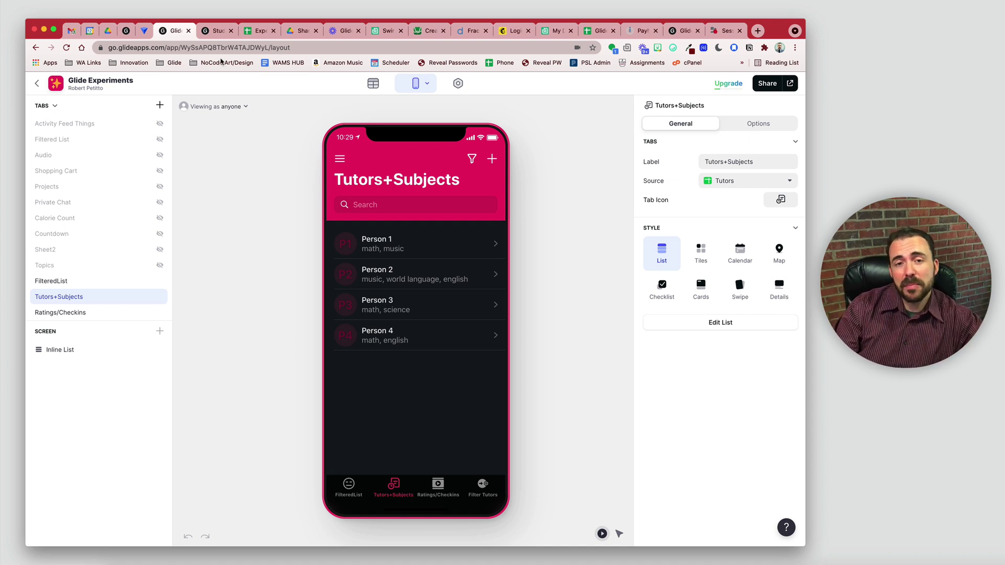
- Switch to the Student Lookup app and filter the previewed student list to Female and age 13
left_click(216, 31)
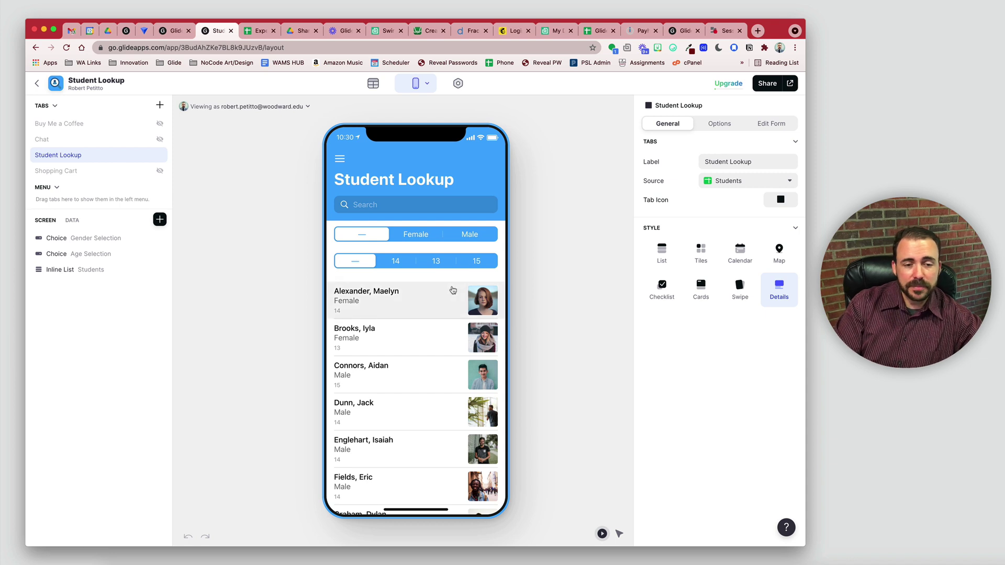
left_click(419, 235)
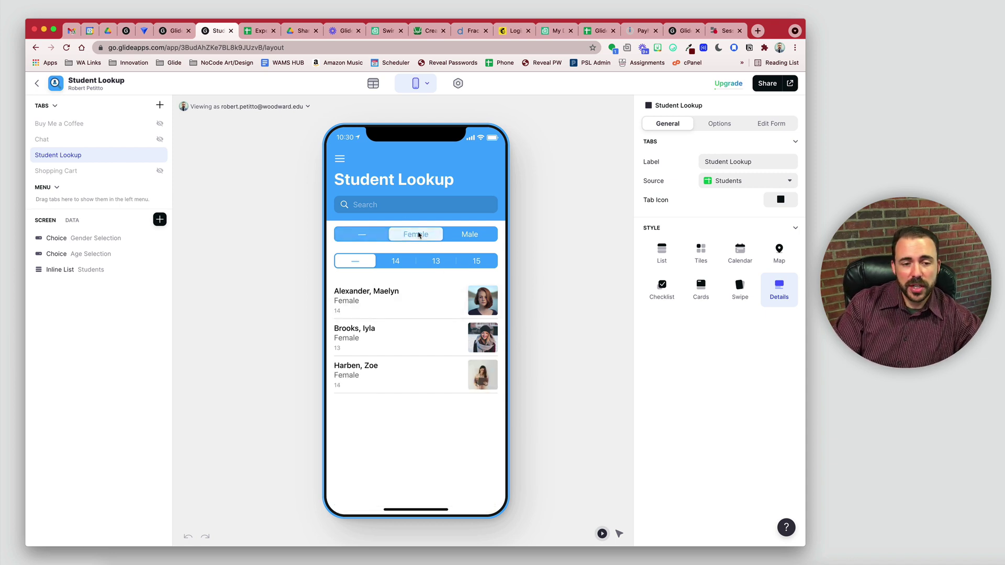
left_click(438, 262)
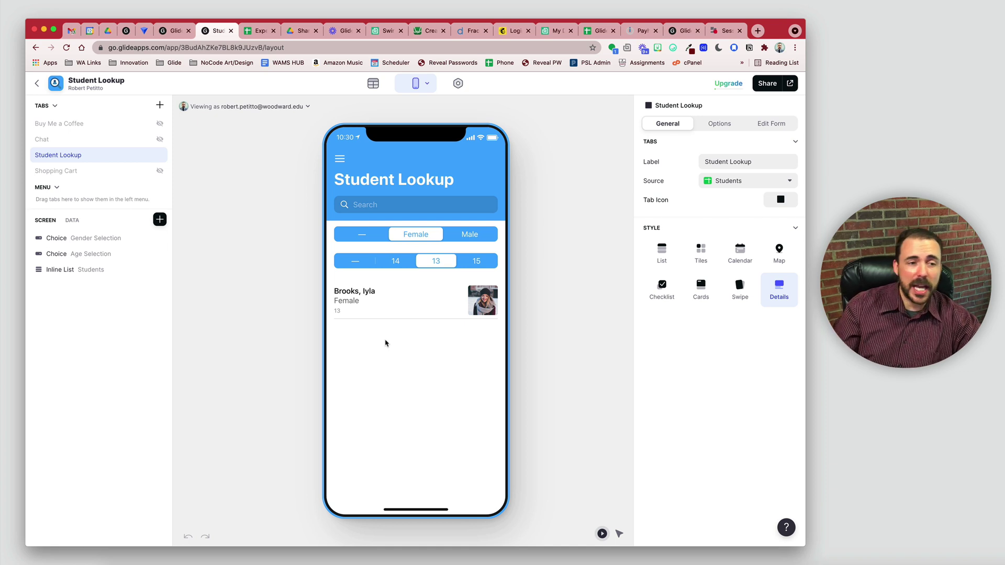
- Return to the Glide Experiments app and filter the Tutors+Subjects list by english
left_click(174, 32)
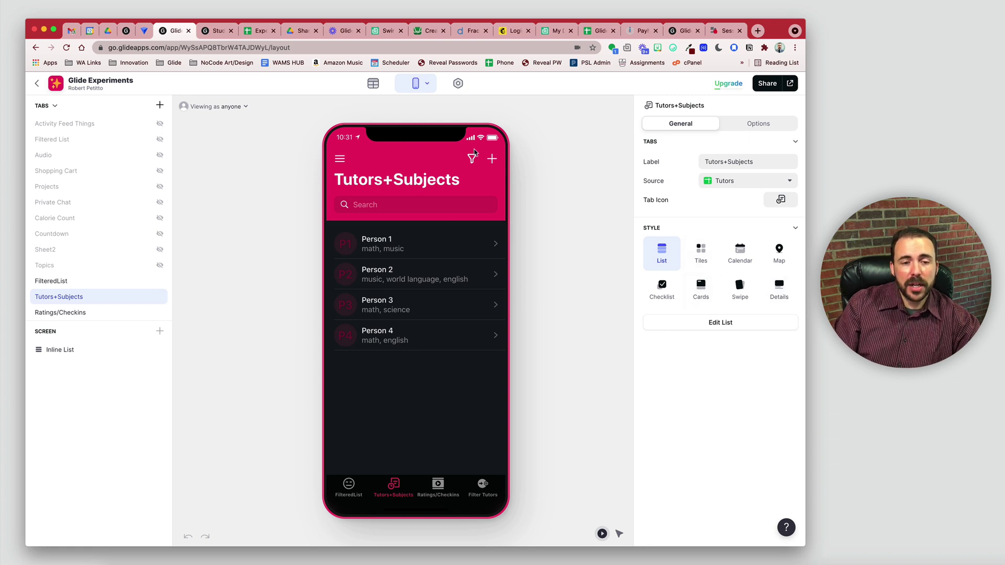
left_click(472, 160)
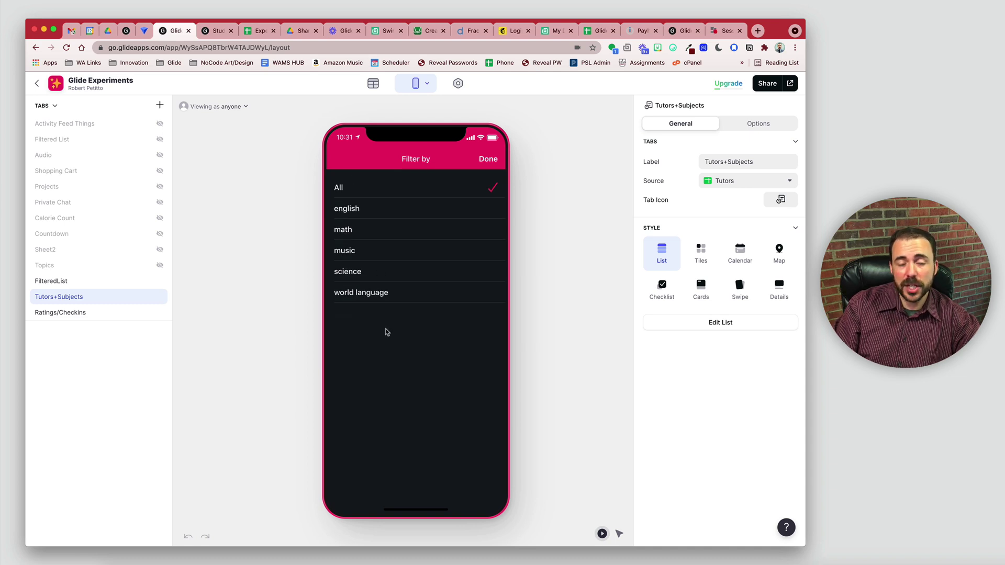
left_click(354, 210)
left_click(489, 159)
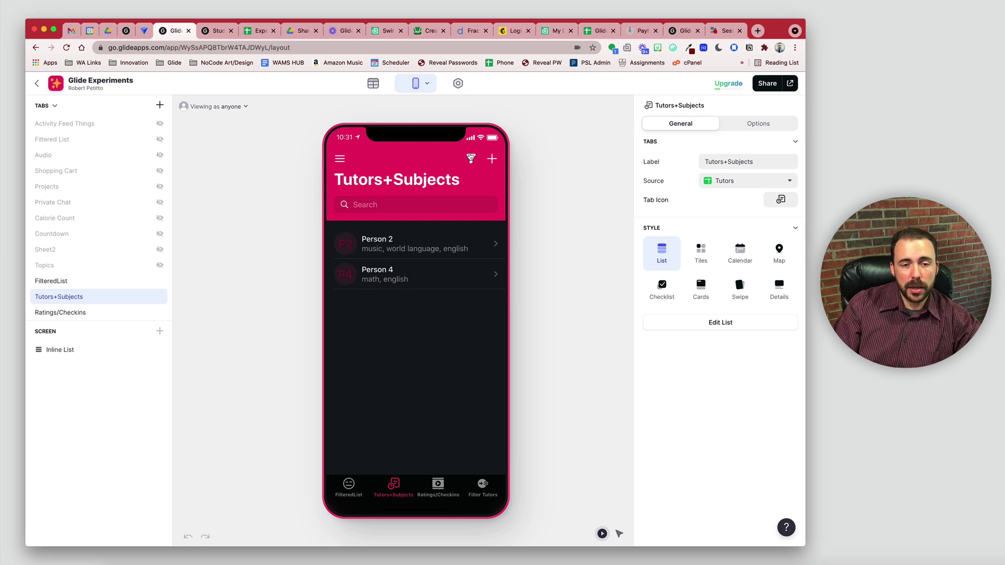
- Add music to the subjects filtering the Tutors+Subjects list
left_click(471, 159)
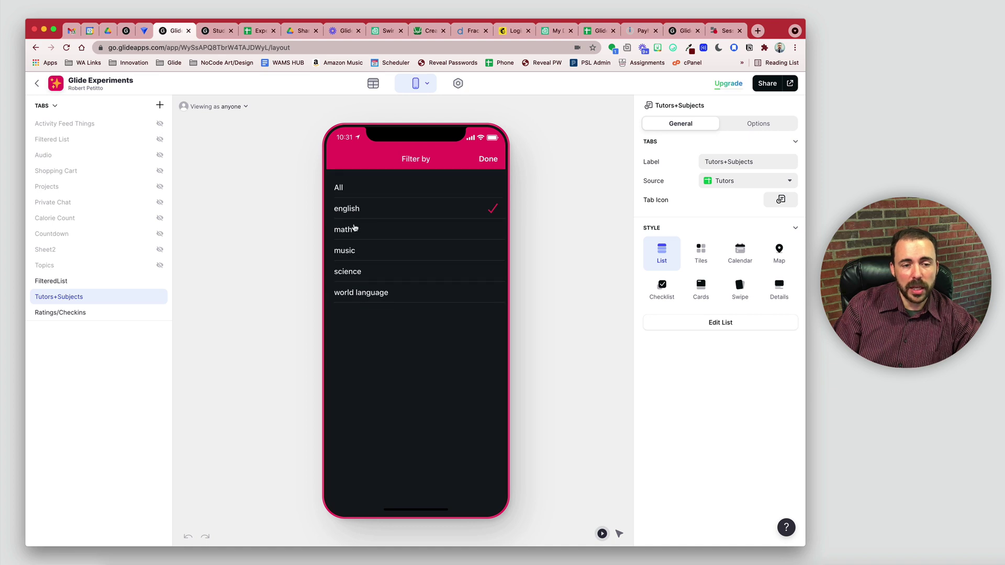
left_click(356, 254)
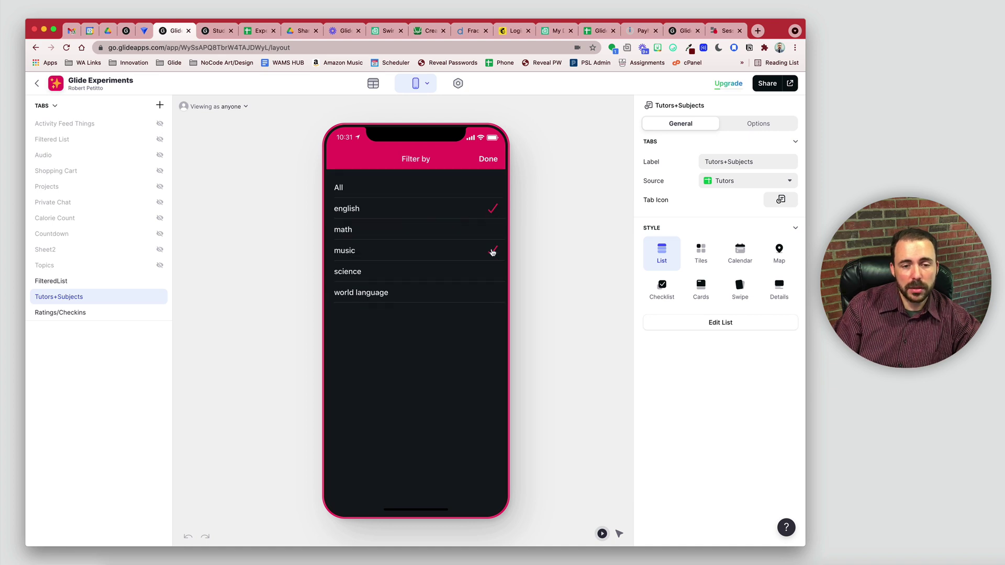
left_click(493, 167)
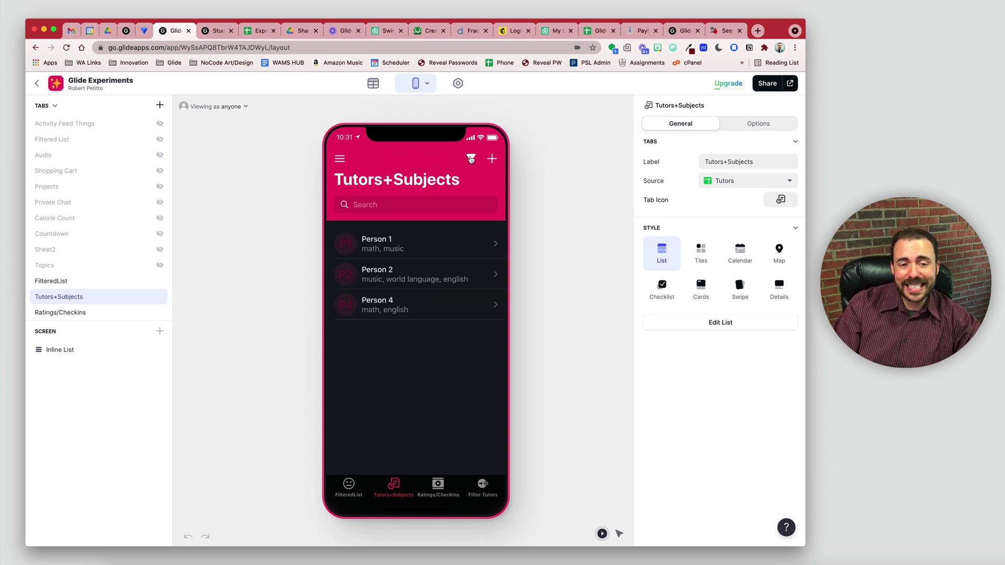
- Compare the english and music filter selections with the tutors listed on the Tutors+Subjects screen
left_click(471, 159)
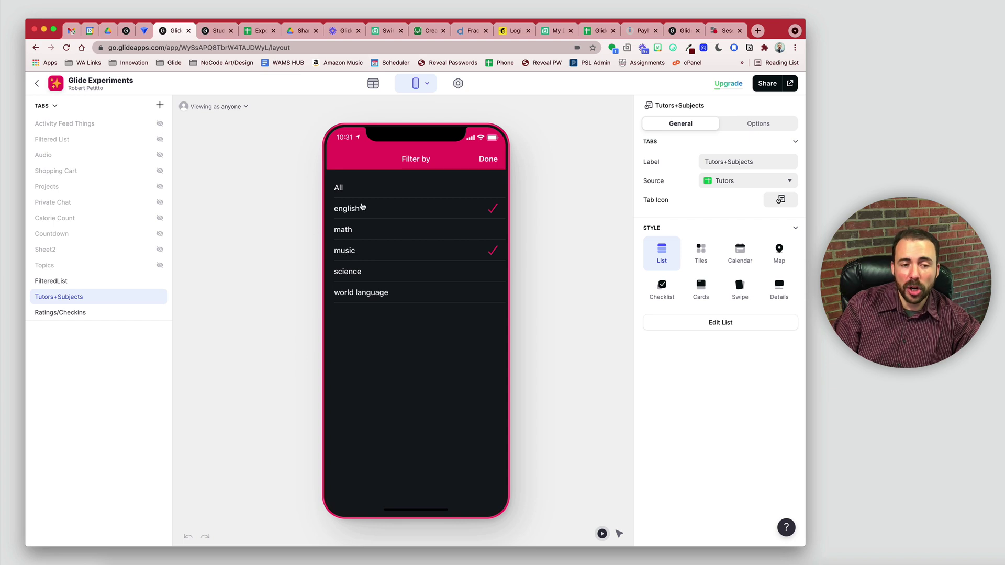
left_click(486, 161)
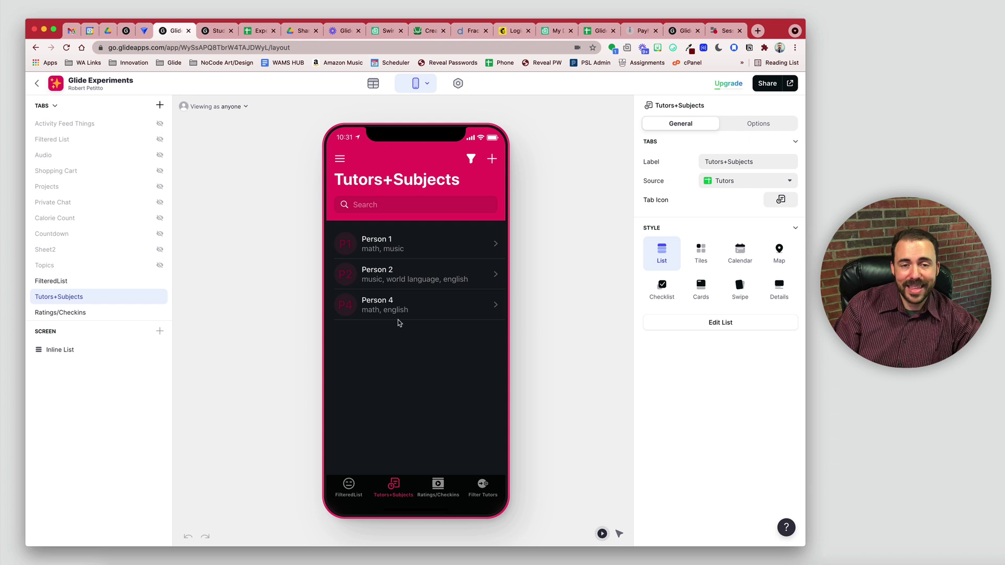
left_click(470, 160)
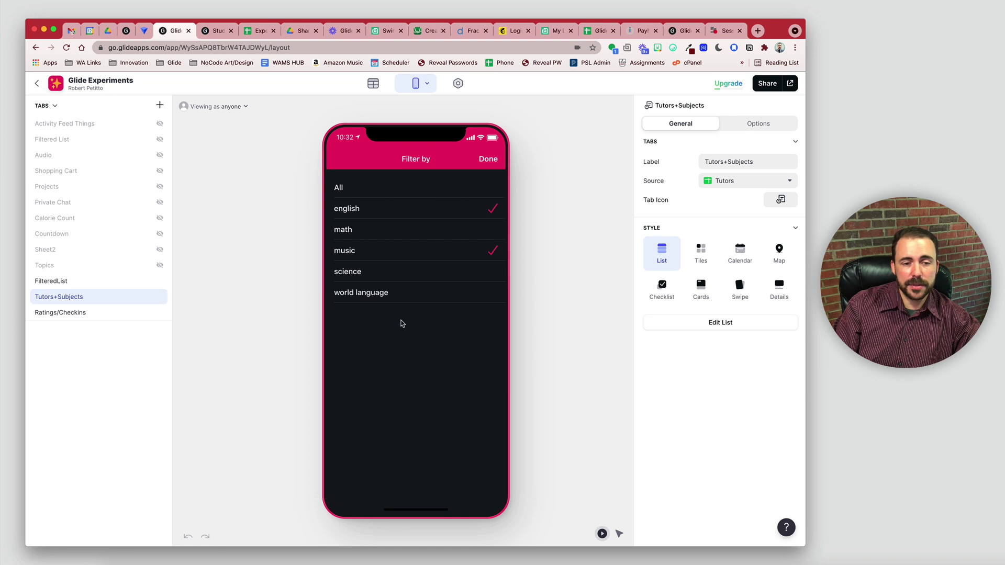
left_click(489, 159)
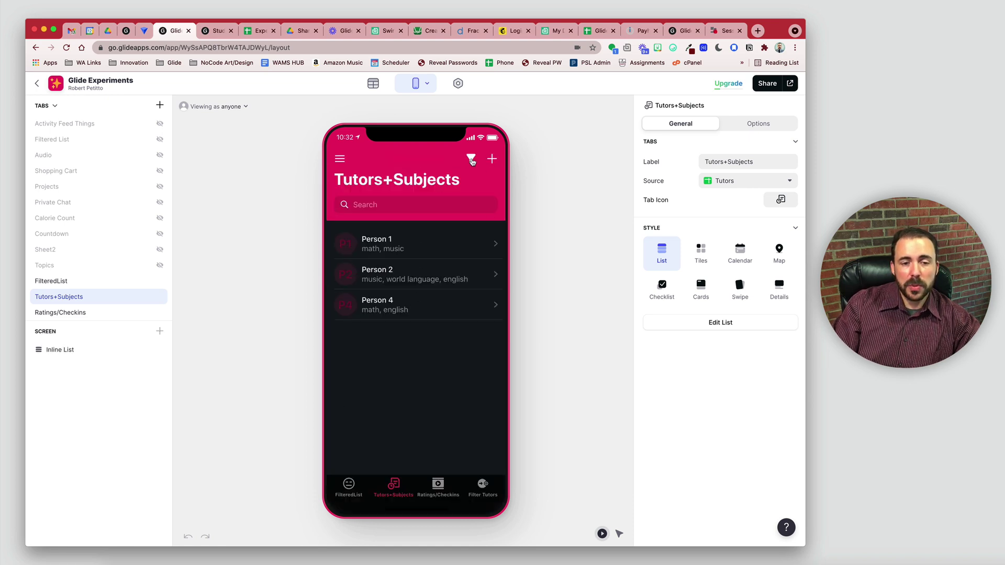
left_click(471, 161)
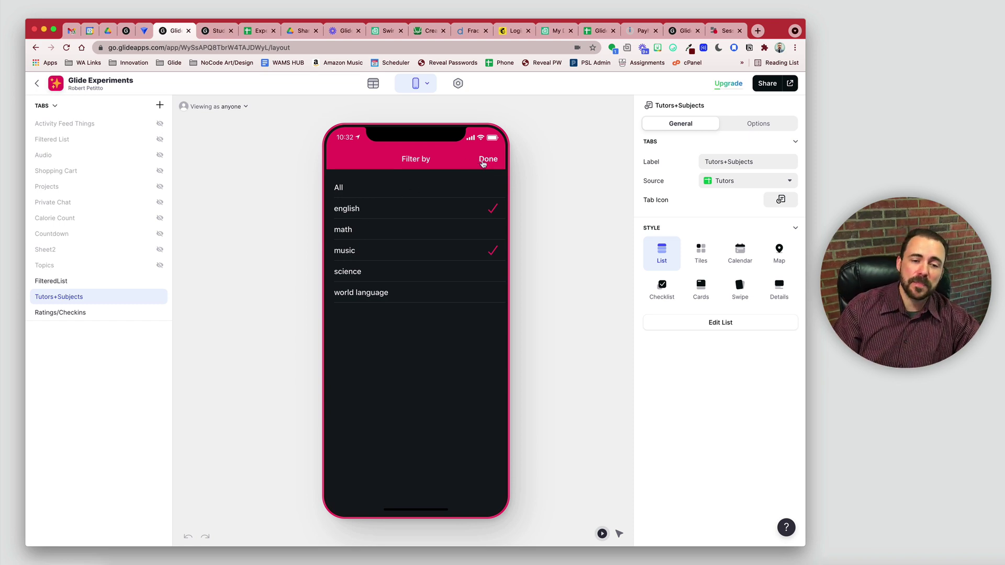
left_click(485, 161)
- Toggle the subject filters on the Filter Tutors screen until all six are selected, and return to the tutor list
left_click(480, 490)
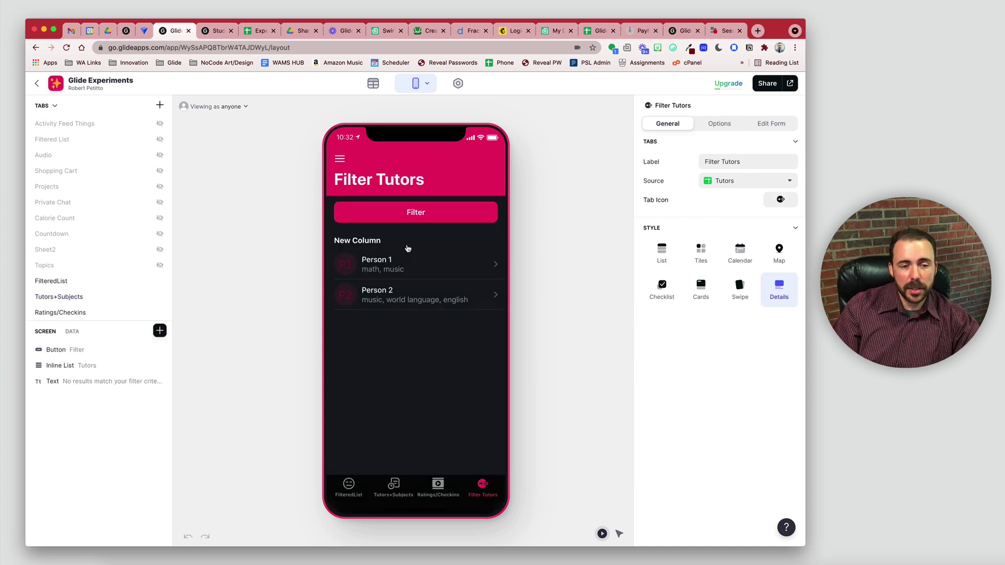
left_click(437, 215)
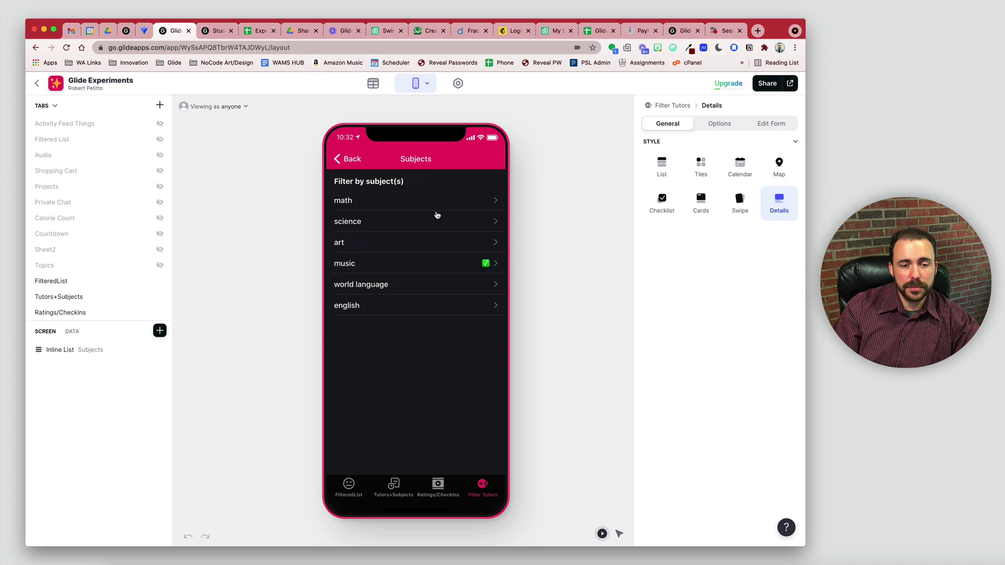
left_click(471, 202)
left_click(472, 223)
left_click(471, 246)
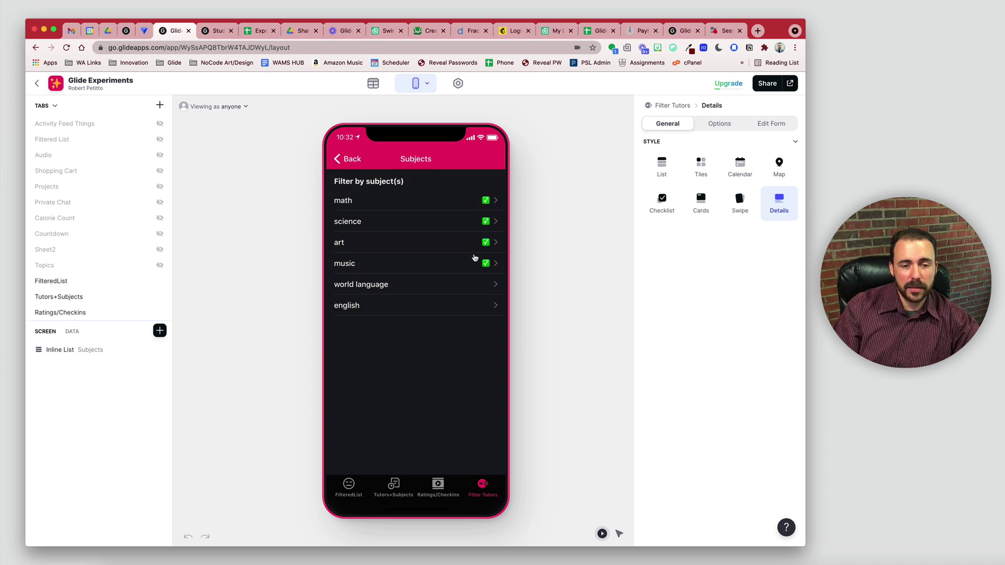
left_click(478, 286)
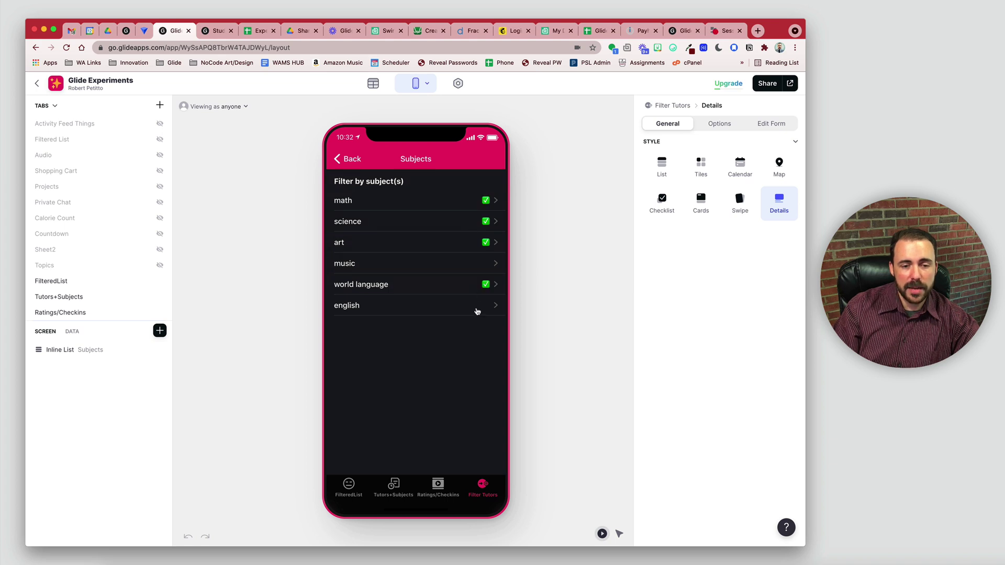
left_click(474, 243)
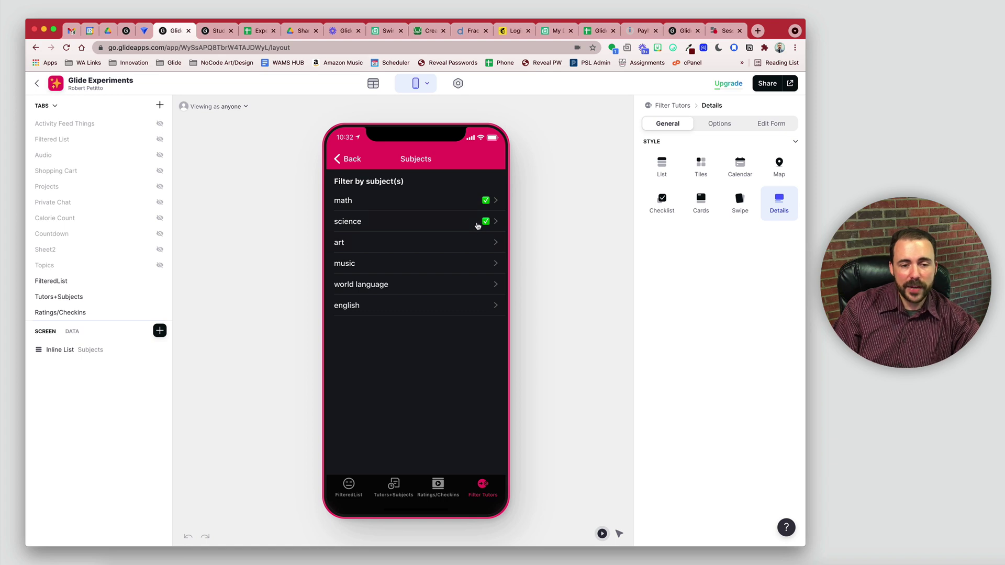
left_click(478, 226)
left_click(488, 207)
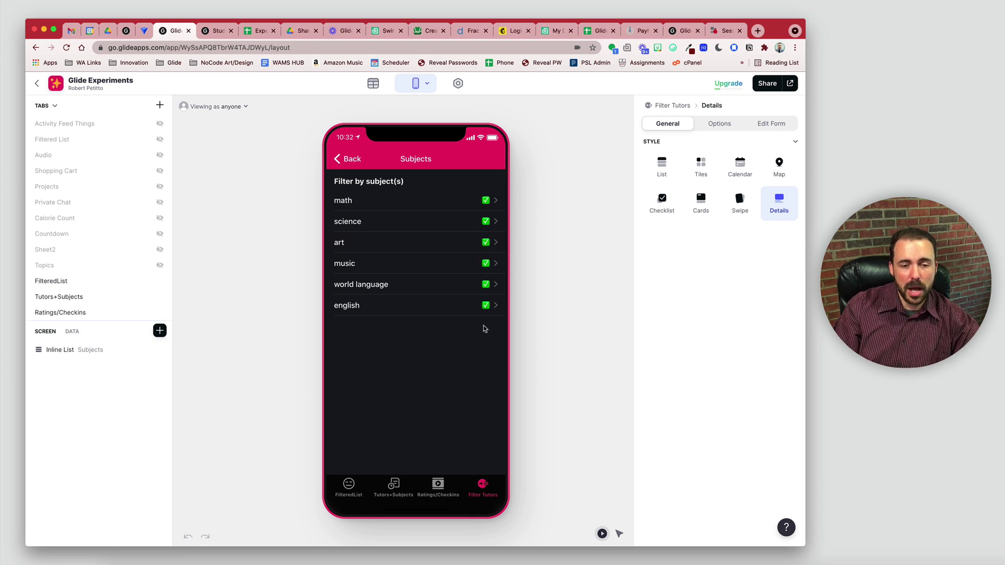
left_click(351, 160)
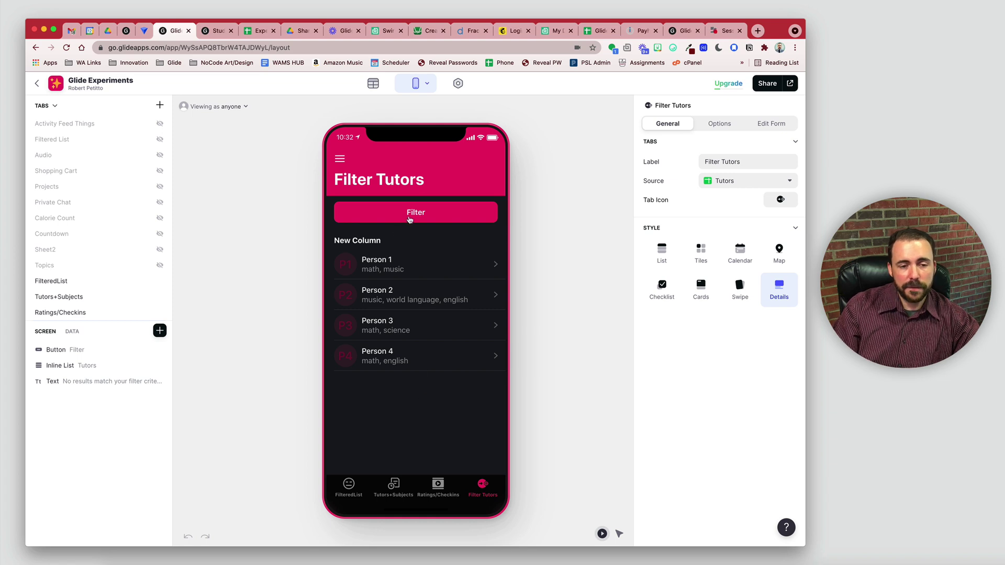
- Limit the Filter Tutors subject selection to math and music and return to the tutor list
left_click(411, 219)
left_click(428, 205)
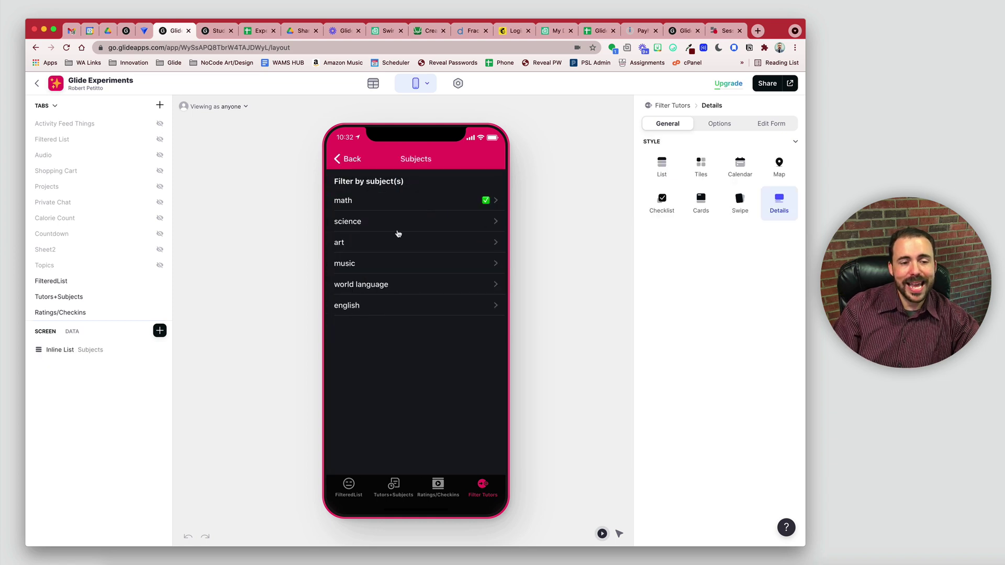
left_click(349, 159)
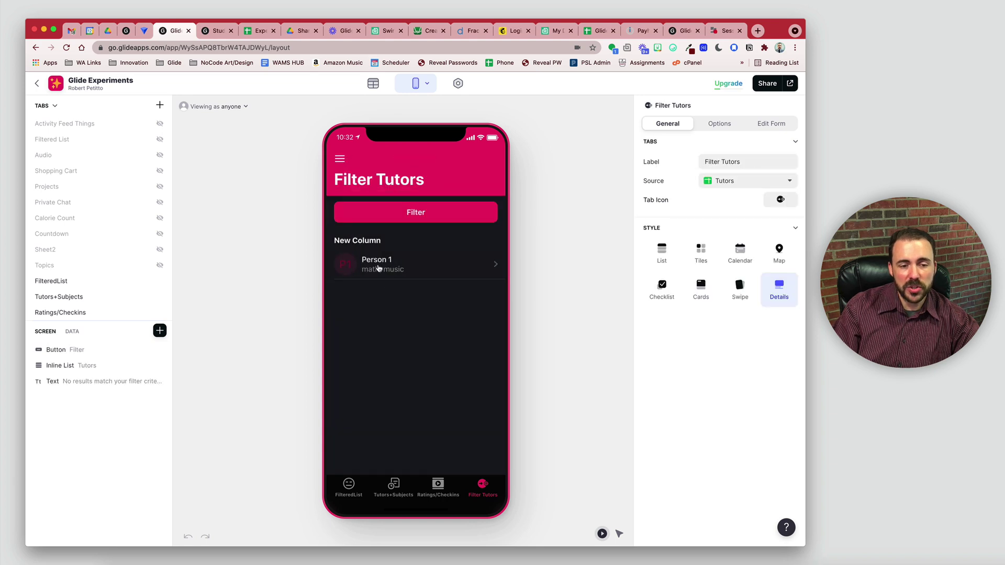
- Change the Tutors+Subjects filter to math and music by adding math and removing english
left_click(394, 488)
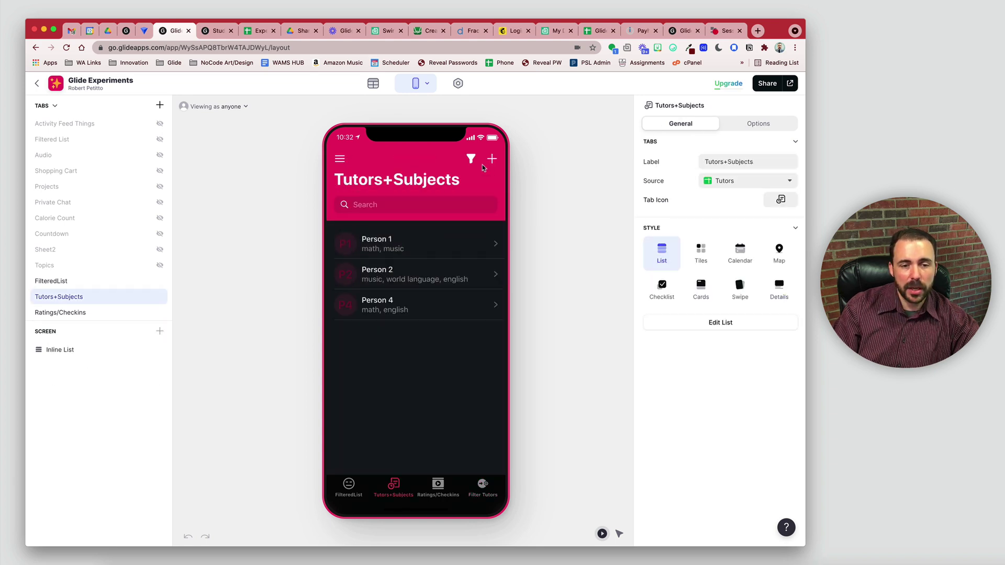
left_click(470, 162)
left_click(363, 234)
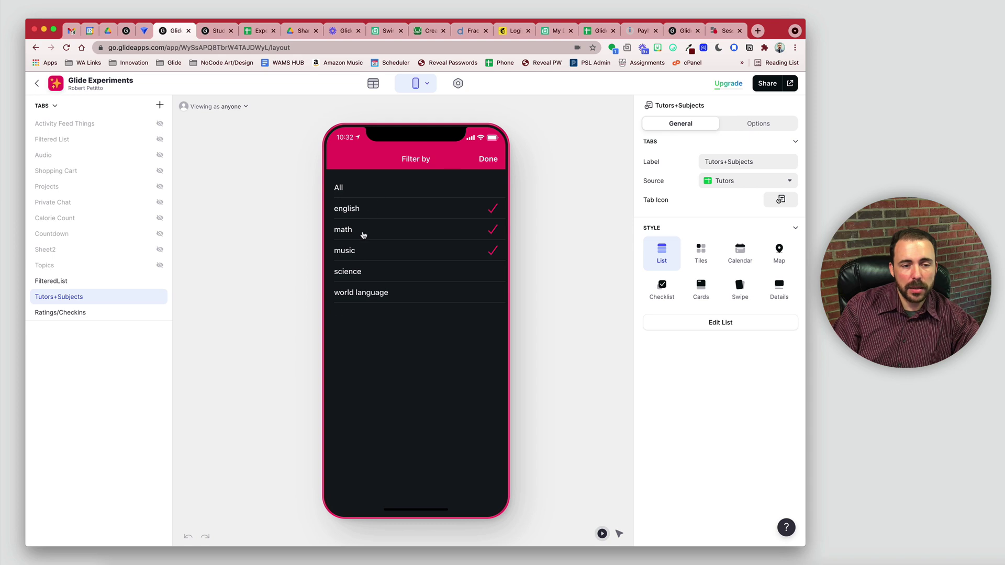
left_click(385, 210)
left_click(493, 160)
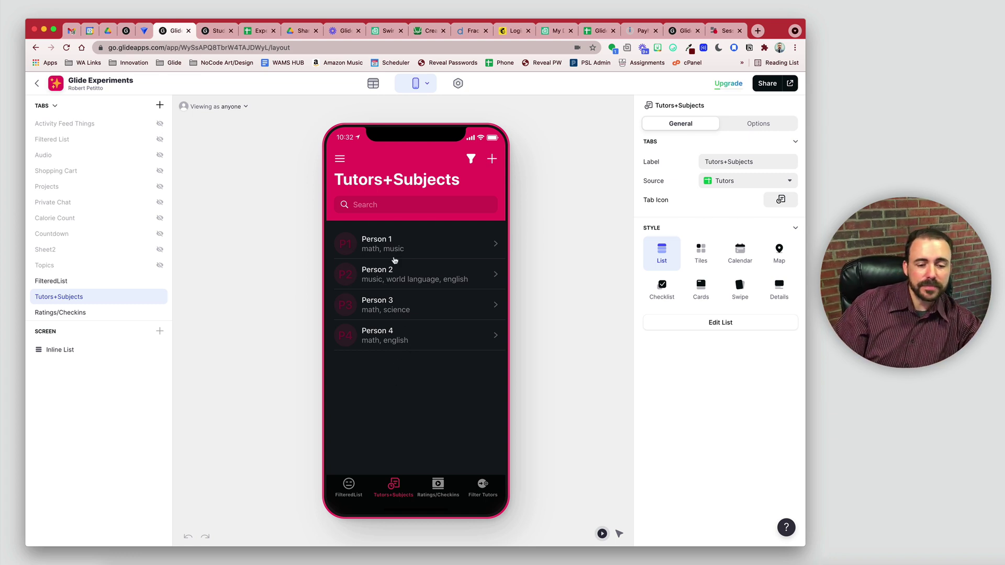
- Revisit the Filter Tutors screen and examine the Subject Value entries in the Subjects data table
left_click(484, 492)
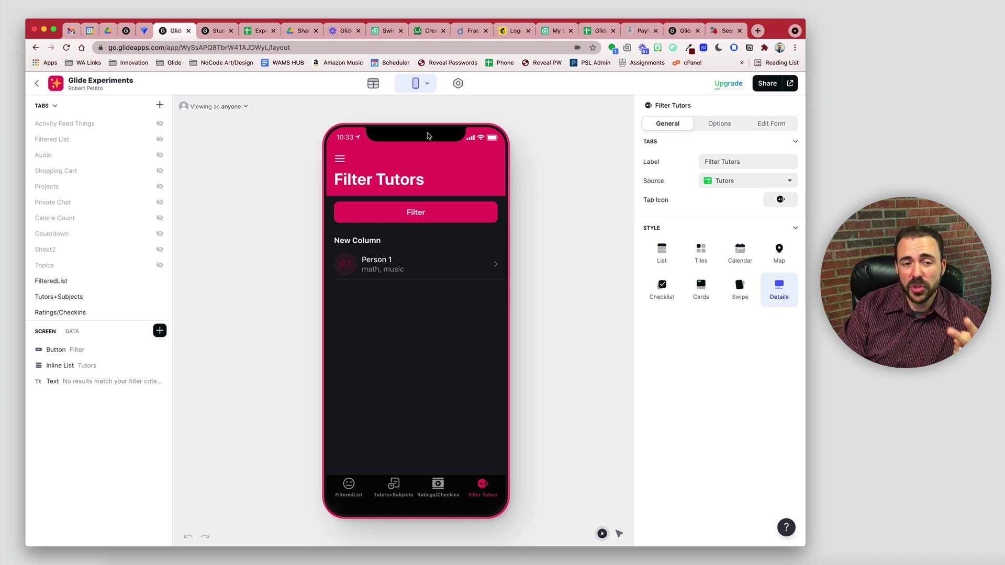
left_click(373, 83)
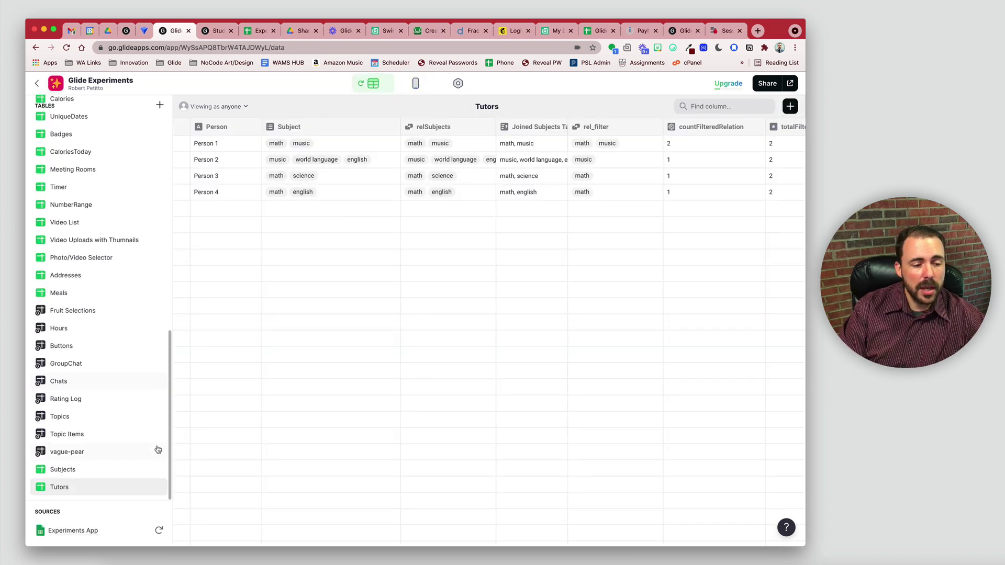
left_click(82, 471)
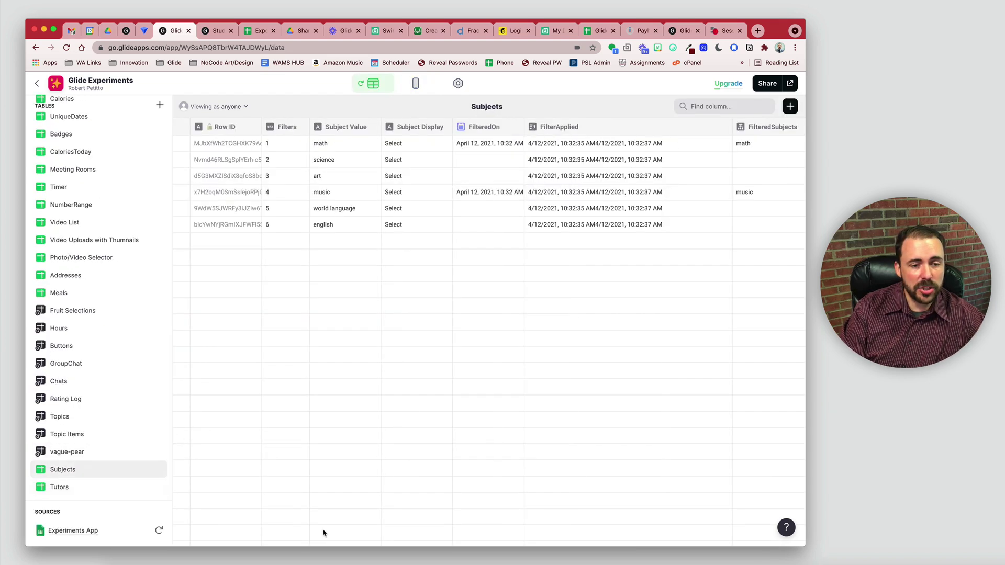
left_click(94, 488)
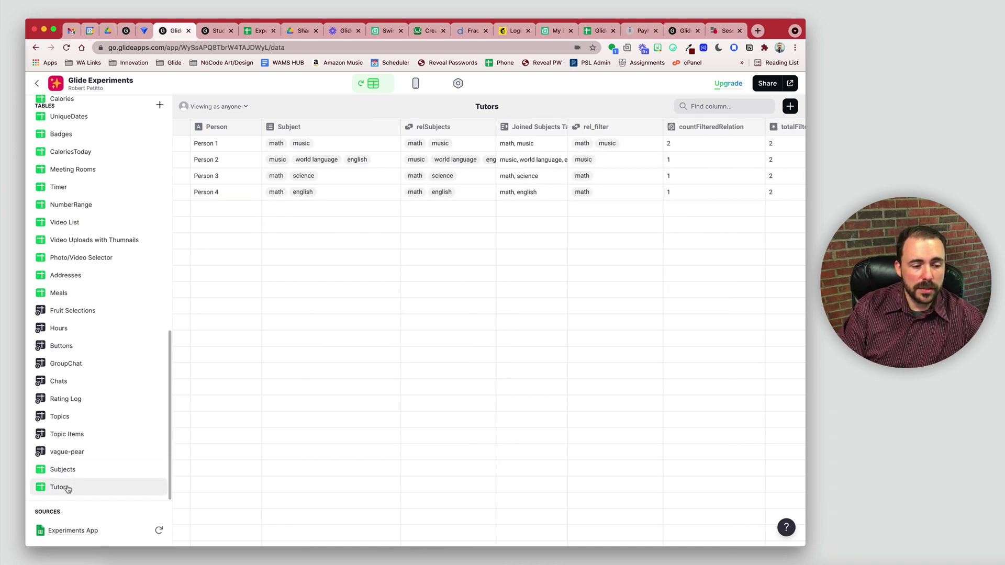
left_click(66, 470)
left_click_drag(334, 144, 343, 231)
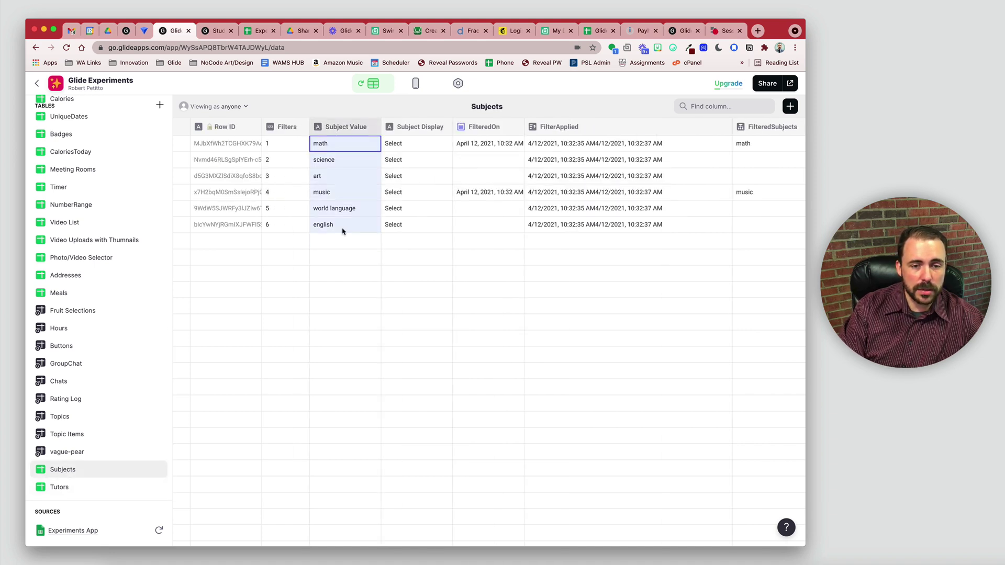
- Examine the Person and Subject columns for the four tutors in the Tutors data table
left_click(99, 487)
left_click(236, 149)
left_click_drag(236, 152, 236, 201)
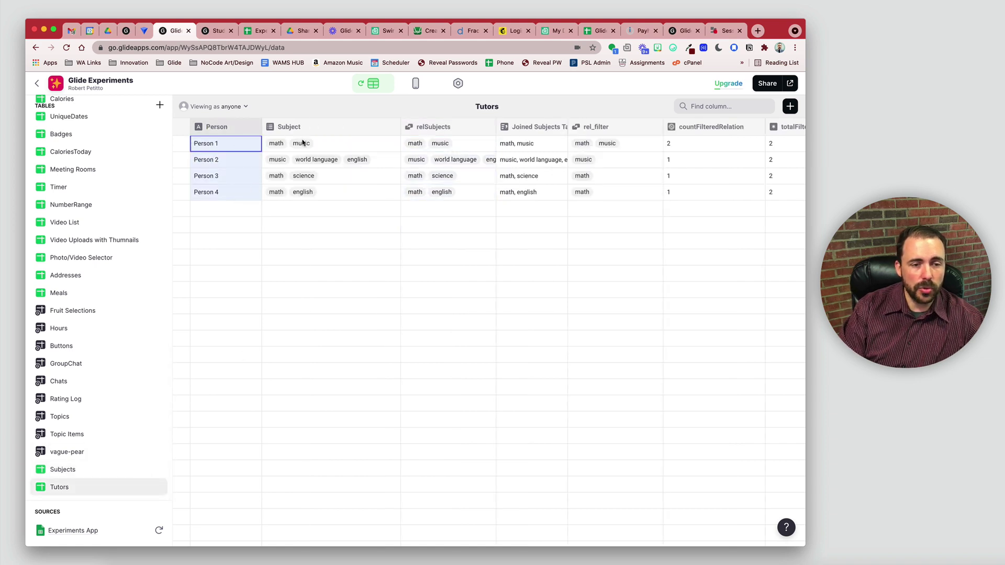
left_click_drag(302, 143, 308, 200)
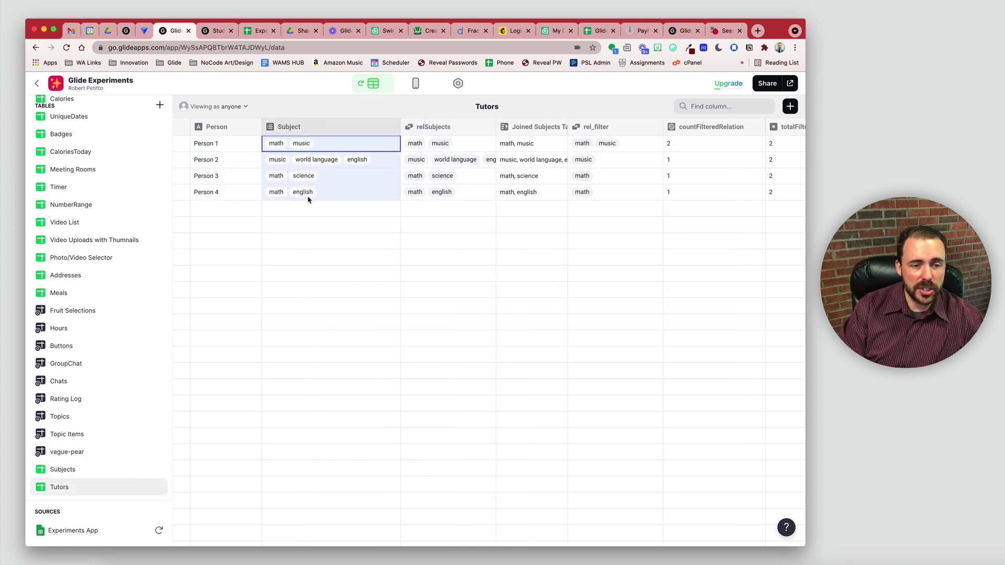
- Switch to the Experiments App spreadsheet in Google Sheets and select the Subject 1 to Subject 6 headers on the Tutors sheet
left_click(260, 31)
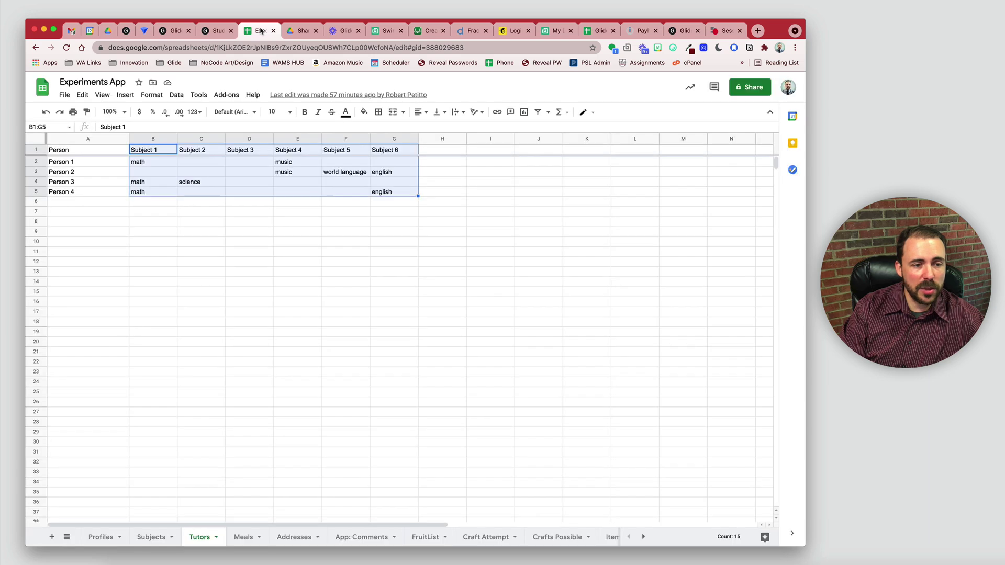
left_click(76, 164)
left_click_drag(147, 150, 398, 155)
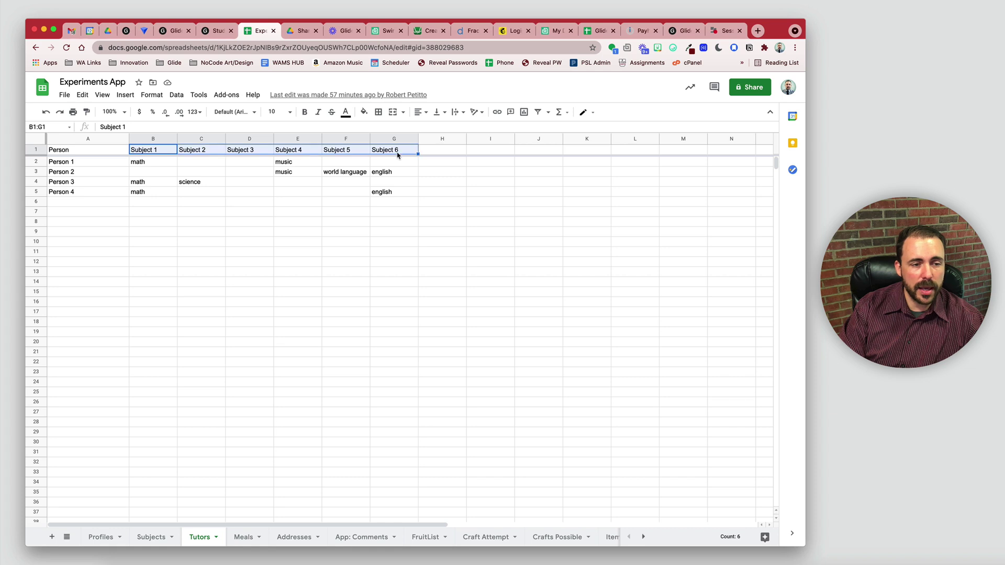
- Examine each person's subject entries on the Tutors sheet and reselect the Subject 1 to Subject 6 headers
left_click(77, 164)
left_click(154, 164)
left_click(303, 163)
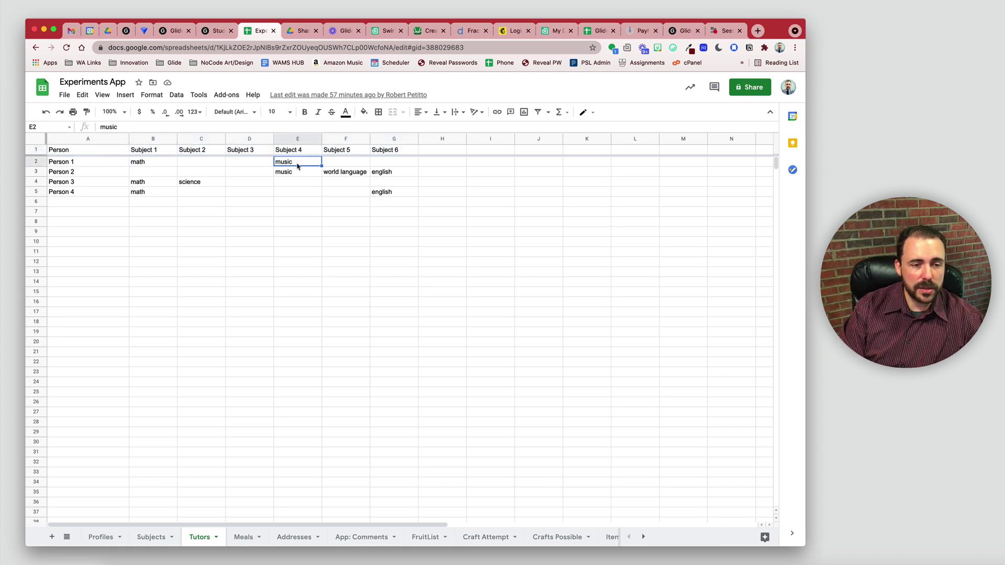
left_click(291, 176)
key("Right")
key("Right")
left_click(156, 182)
left_click(366, 184)
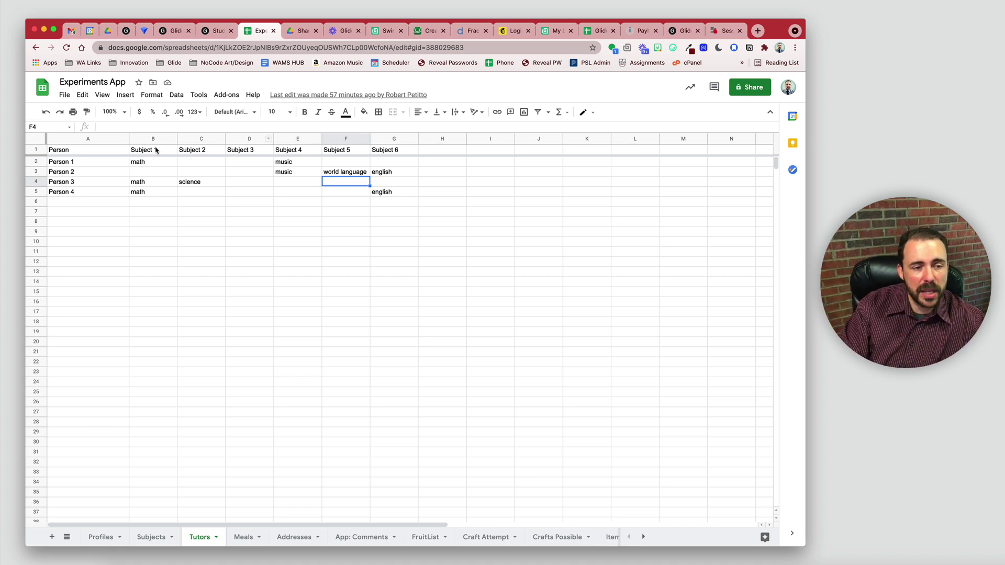
left_click_drag(155, 149, 382, 151)
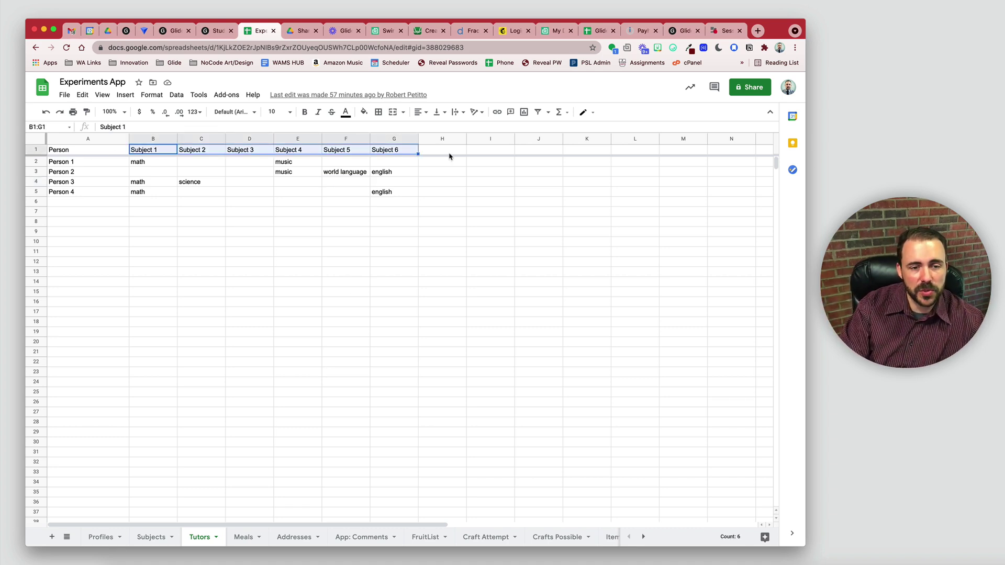
- Switch back to the Glide Experiments app and compare the Tutors table's Subject and relSubjects columns with the Subjects data table
left_click(213, 28)
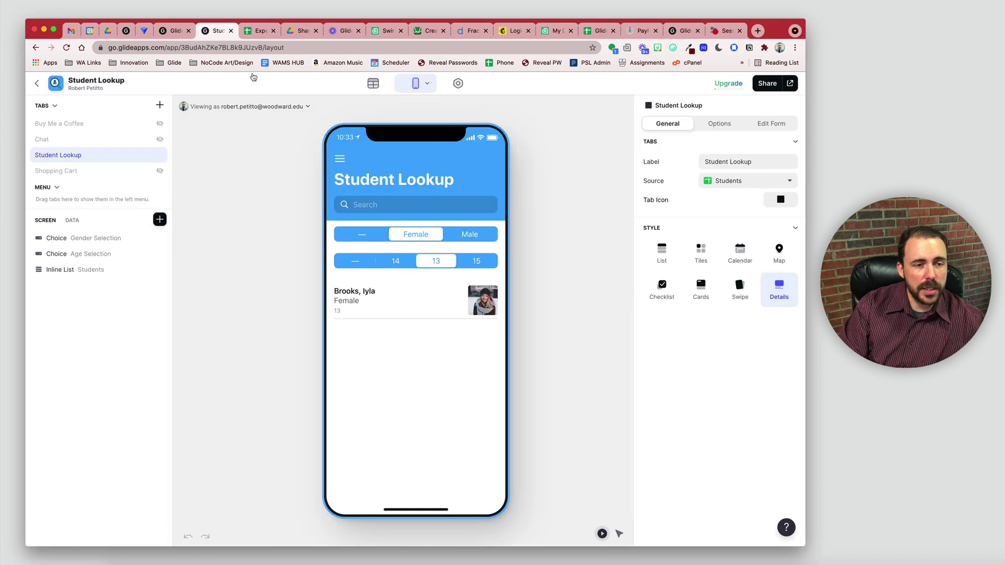
left_click(172, 30)
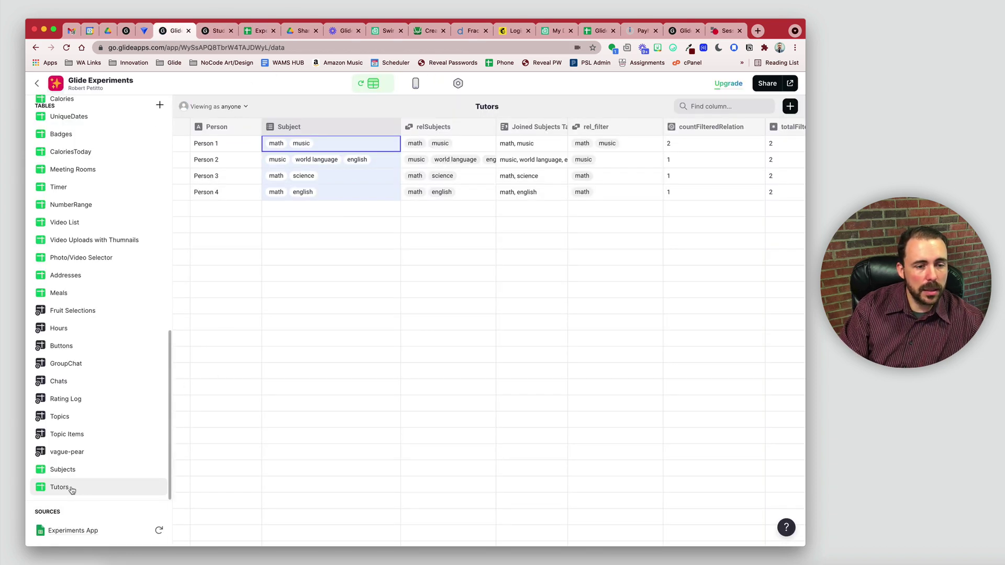
left_click(289, 128)
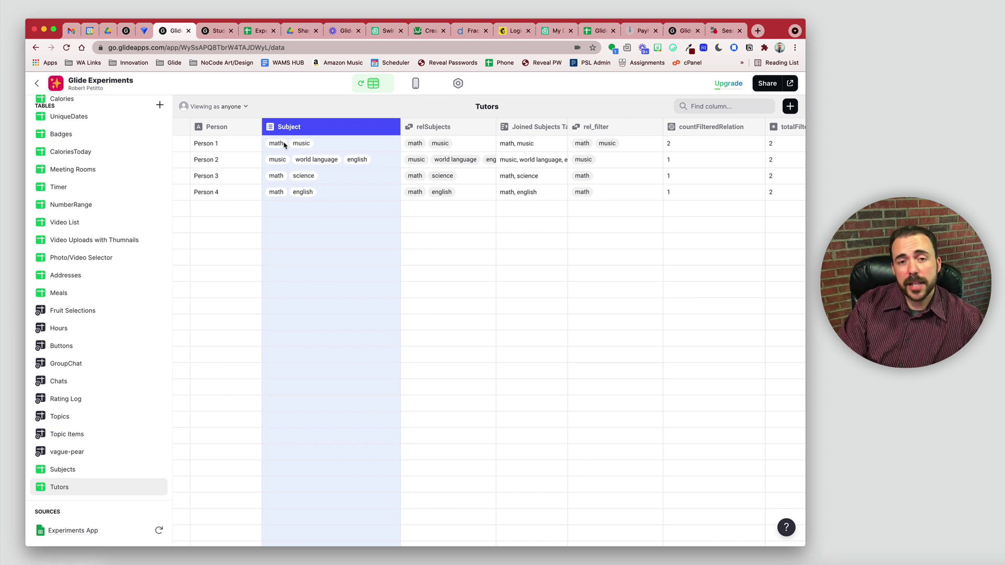
left_click(464, 142)
left_click(62, 470)
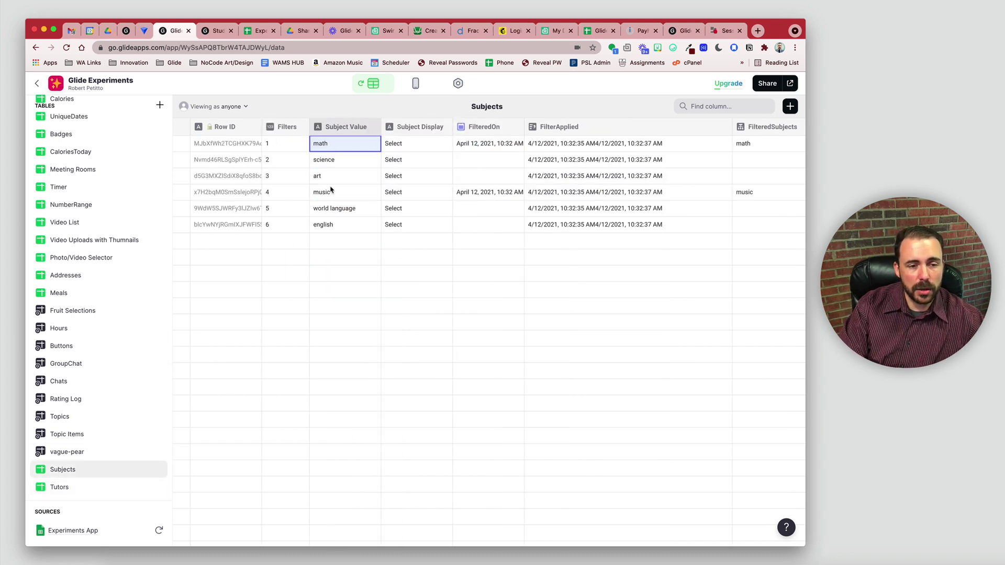
- Widen the Joined Subjects Taught column in the Tutors data table and compare its entries with the Subject column
left_click(108, 486)
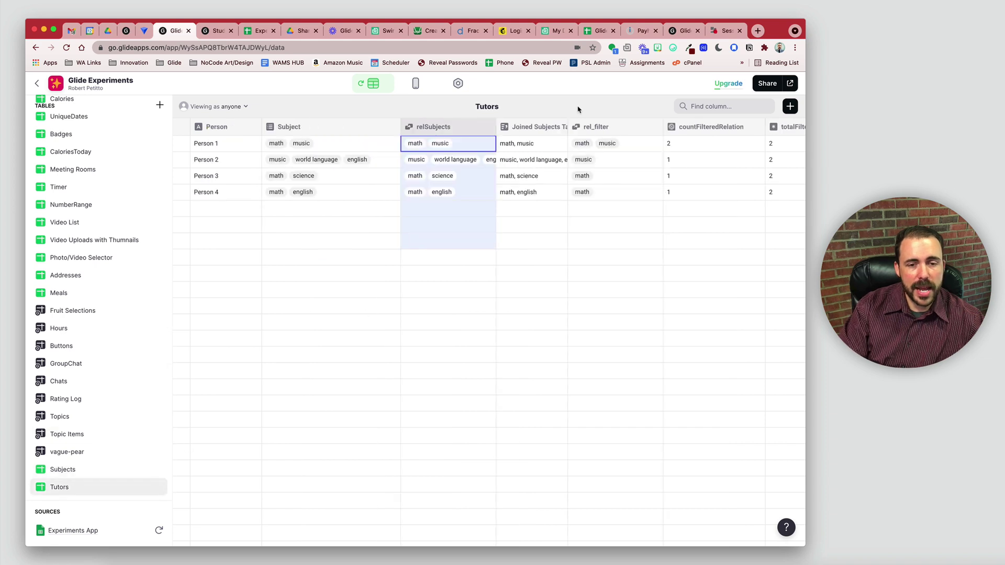
left_click_drag(569, 127, 597, 125)
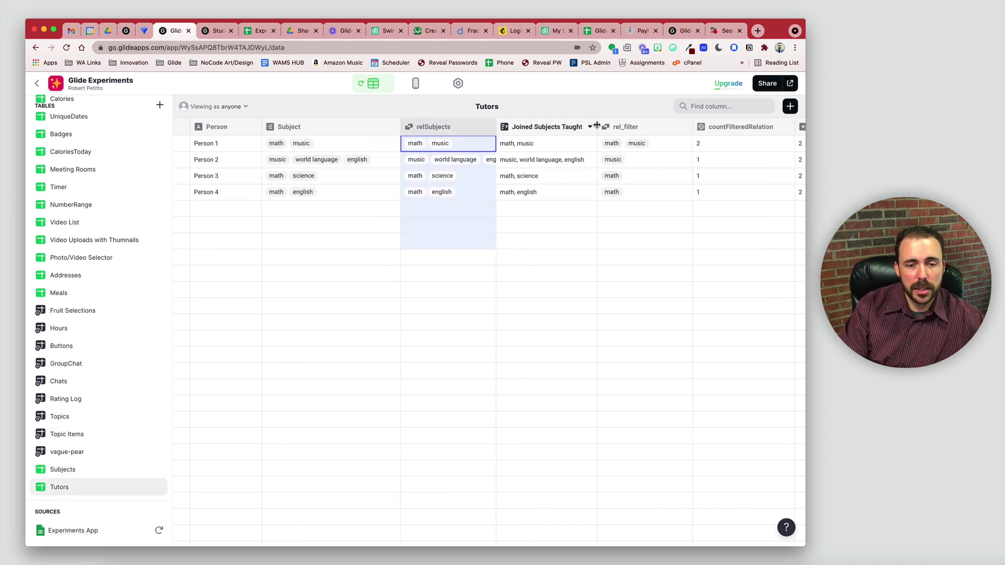
left_click(517, 147)
left_click(520, 194)
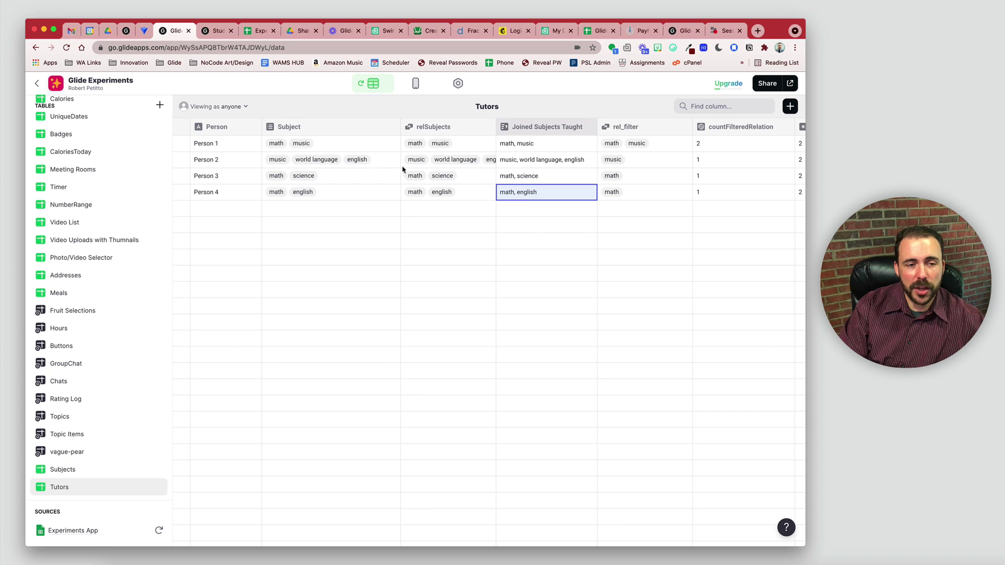
left_click(339, 145)
left_click(339, 195)
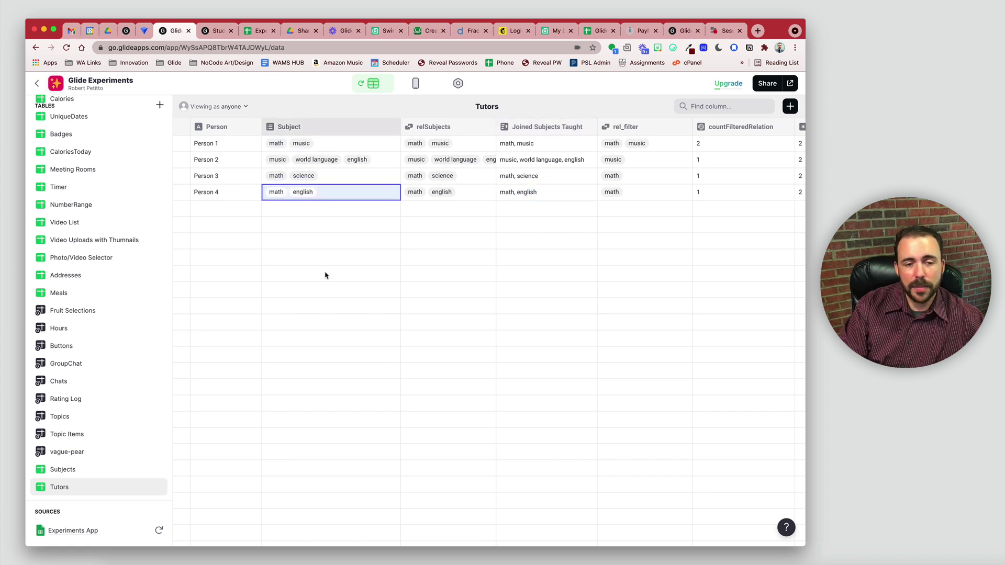
- Add a new item on the Tutors+Subjects screen with science and english selected as its subjects
left_click(410, 84)
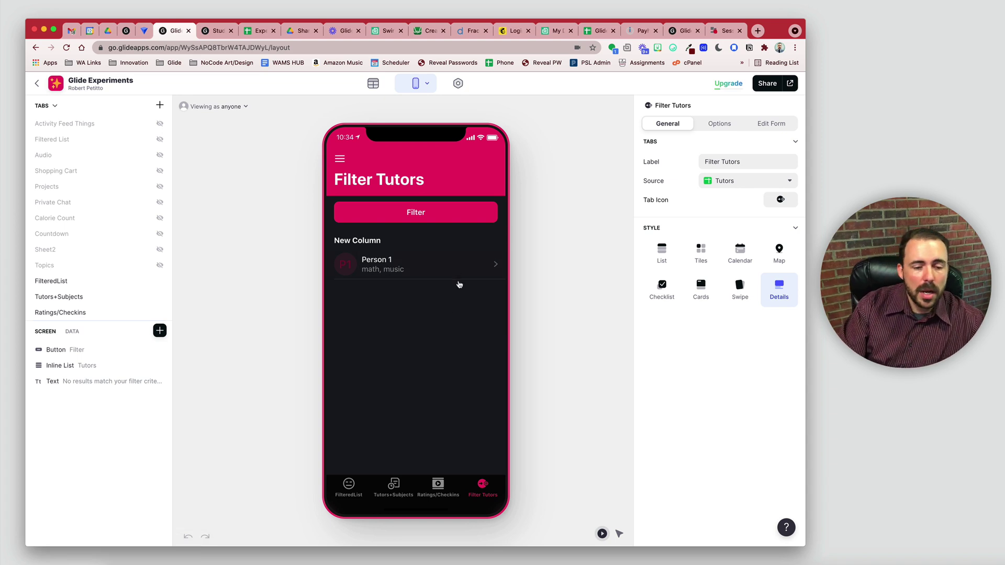
left_click(396, 491)
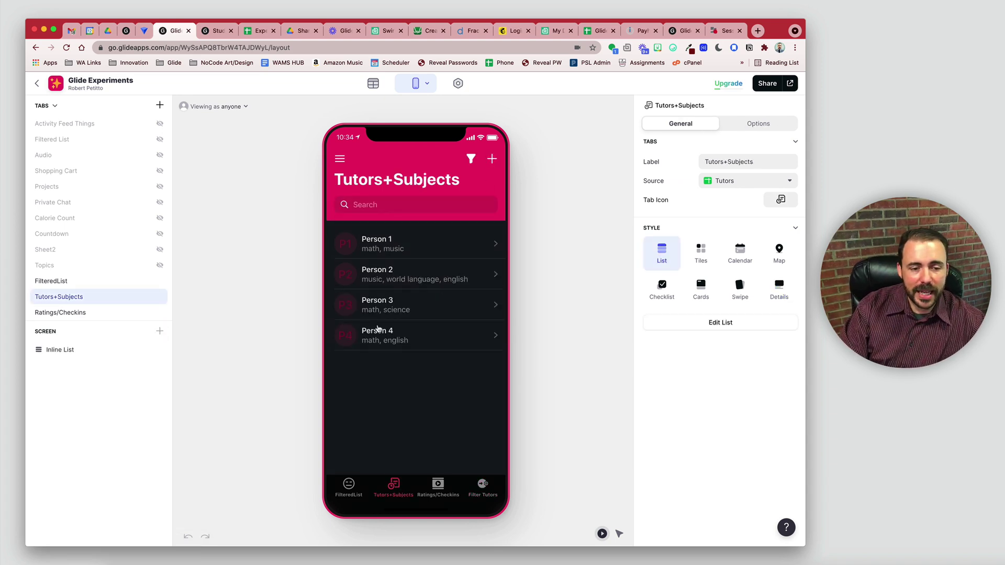
left_click(493, 161)
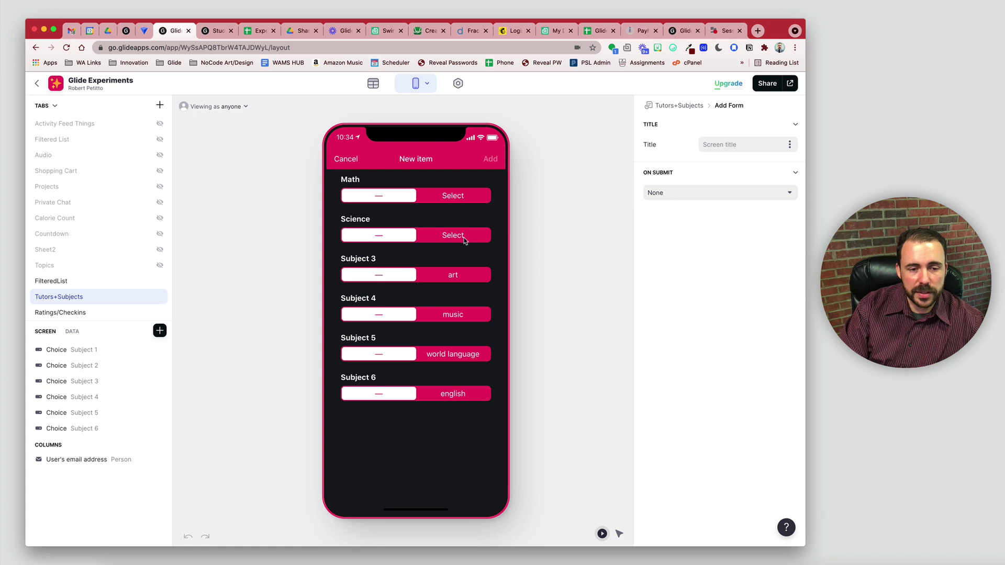
left_click(464, 239)
left_click(462, 398)
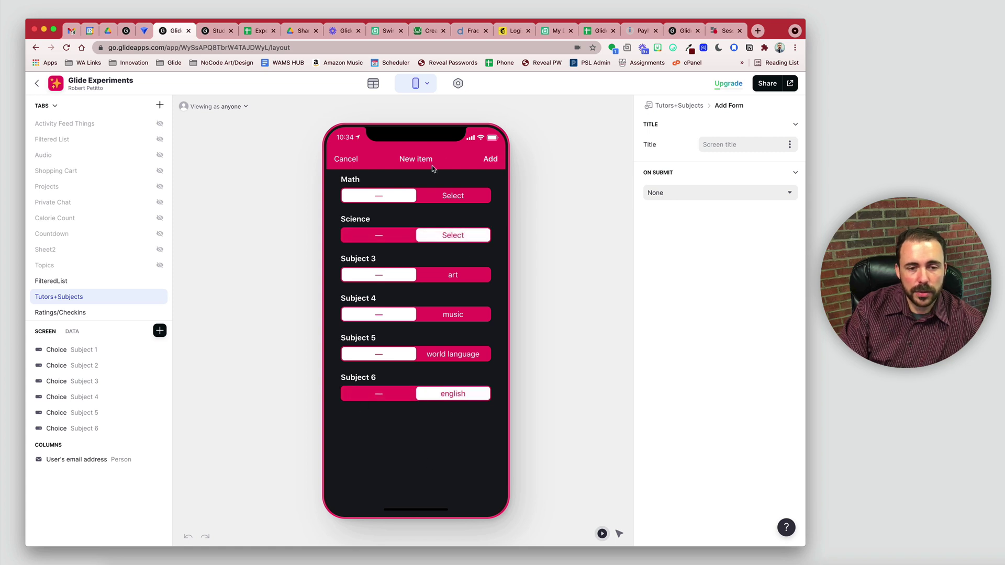
left_click(491, 162)
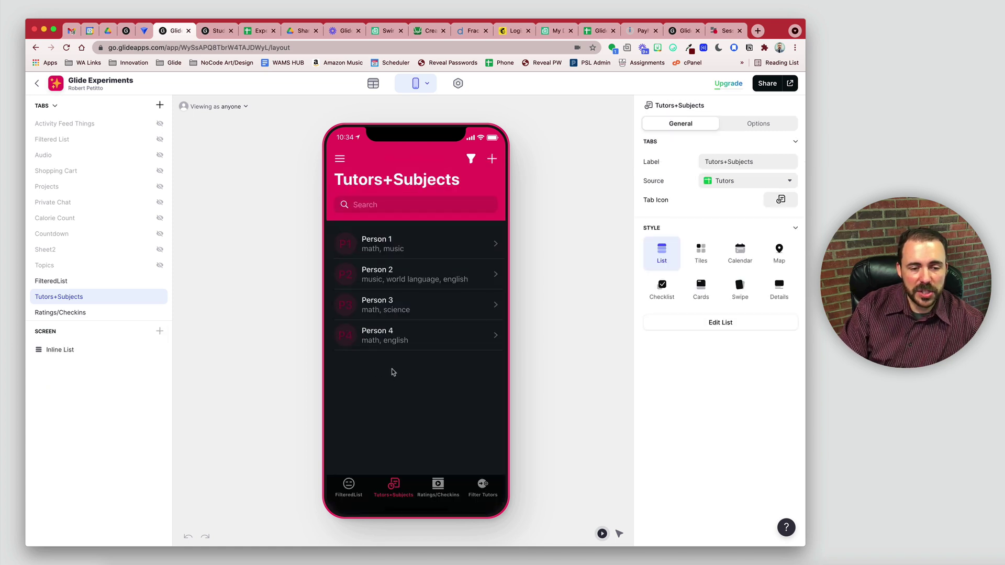
- Enter Person 5 as the Person value of the new science and english row in the Tutors data table
left_click(374, 84)
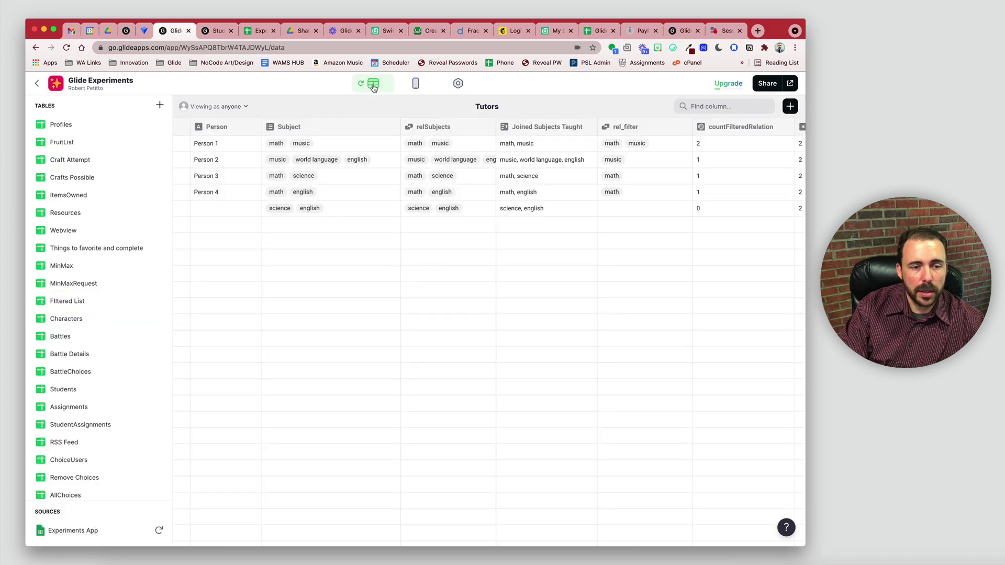
left_click(225, 212)
type("Person 5")
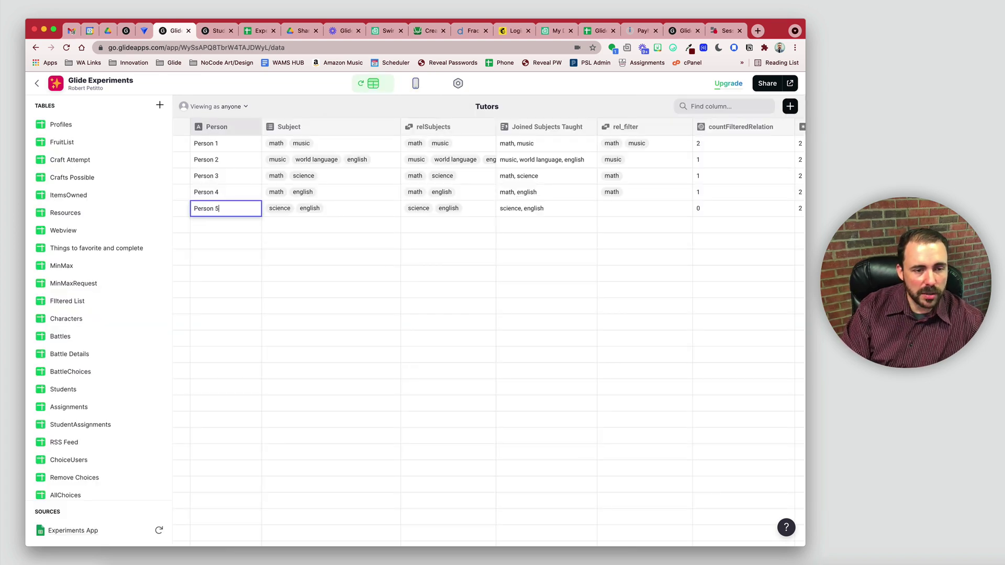
key("Return")
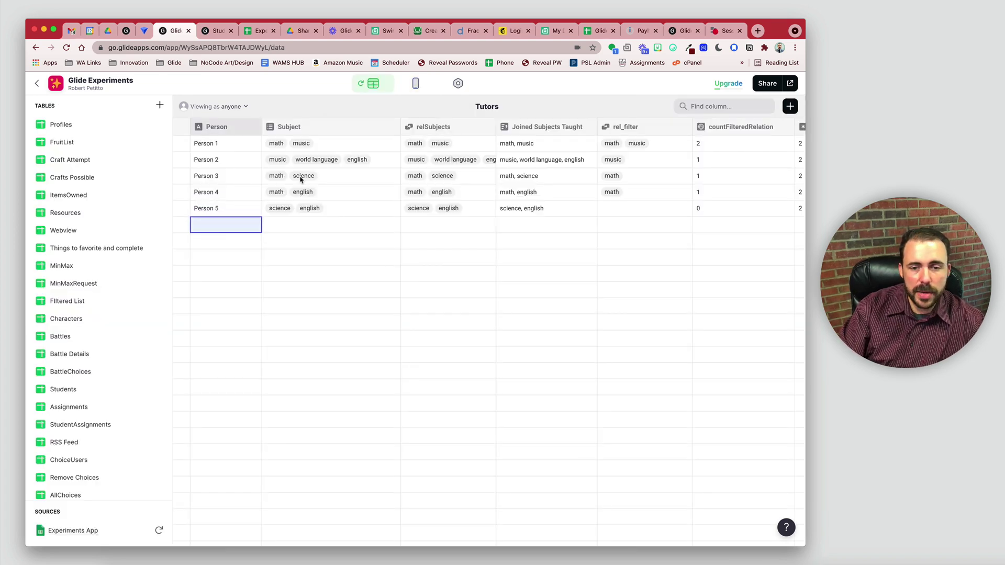
left_click(384, 288)
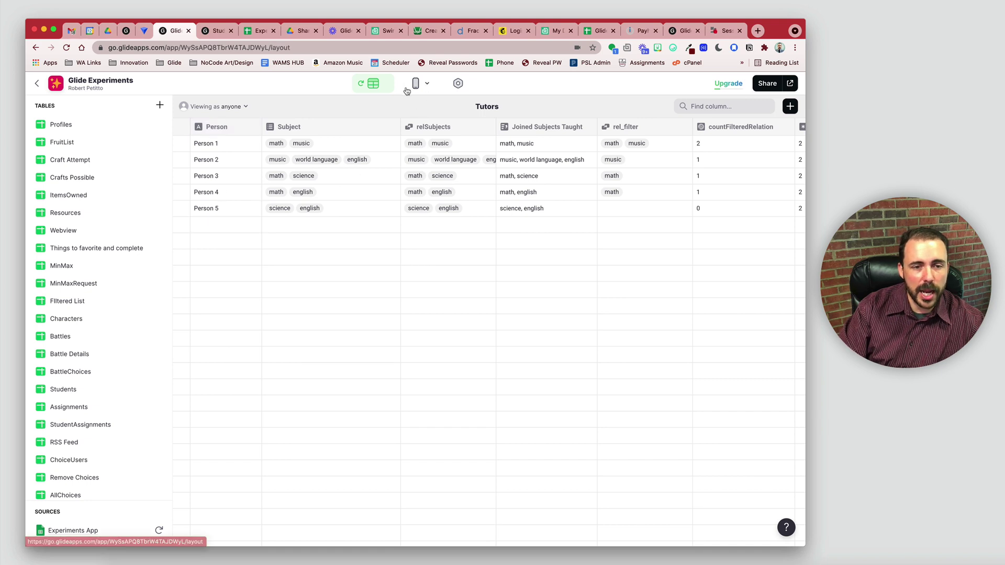
- Clear the math and music filter on the Tutors+Subjects screen to list every tutor
left_click(416, 83)
left_click(471, 159)
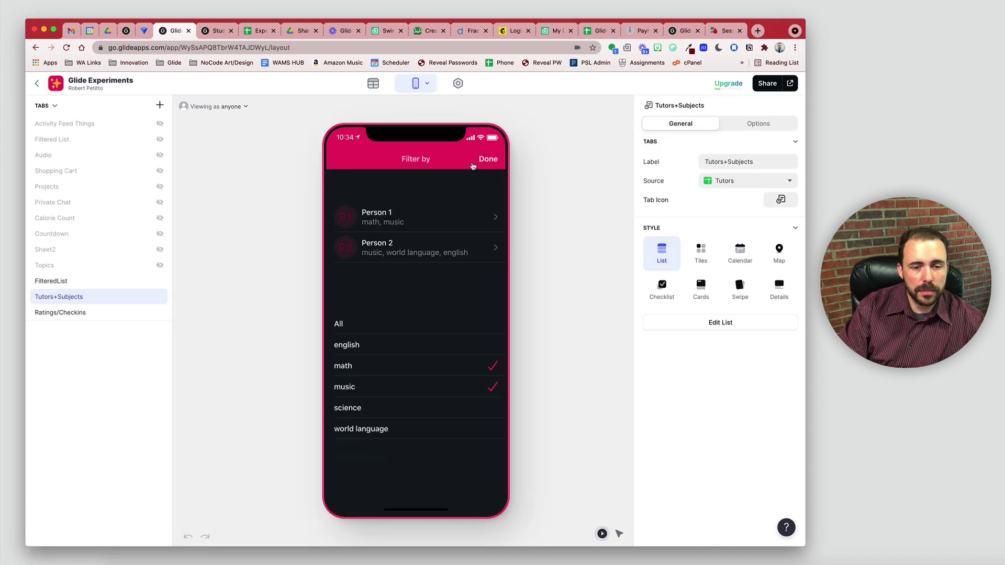
left_click(492, 159)
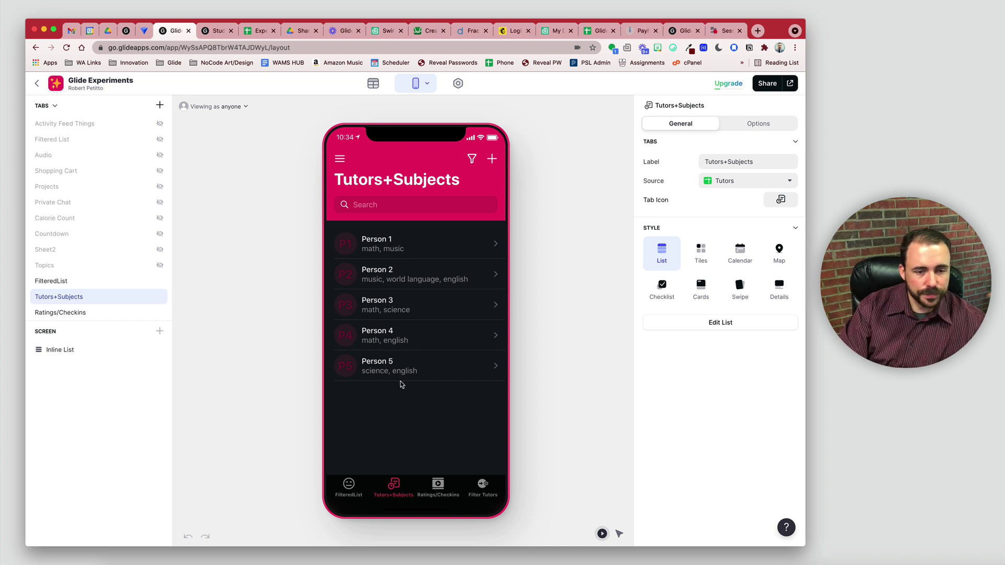
- Clear the math and music selections in the Filter Tutors filter, check the tutor list, and reopen the subject choices
left_click(483, 486)
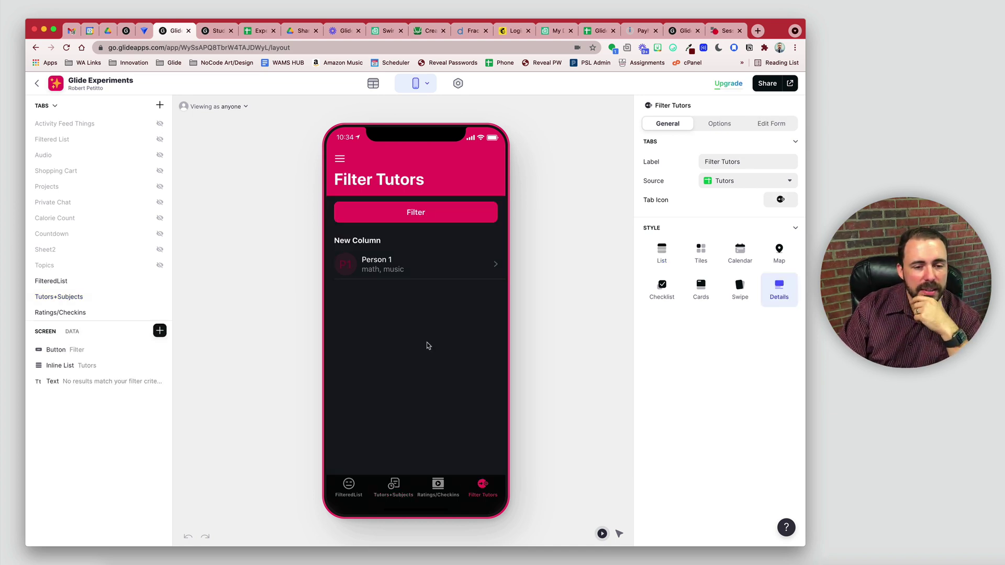
left_click(451, 215)
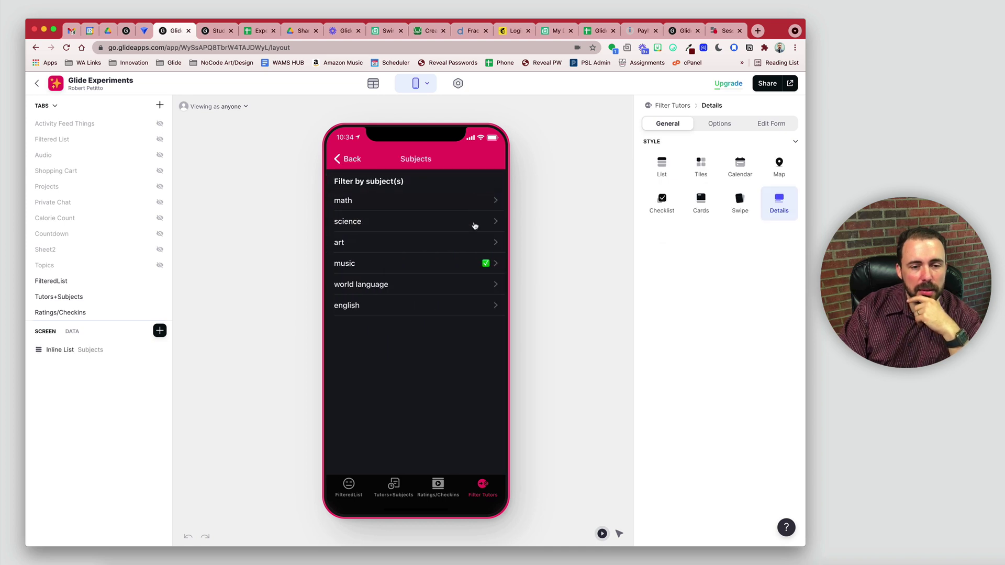
left_click(349, 160)
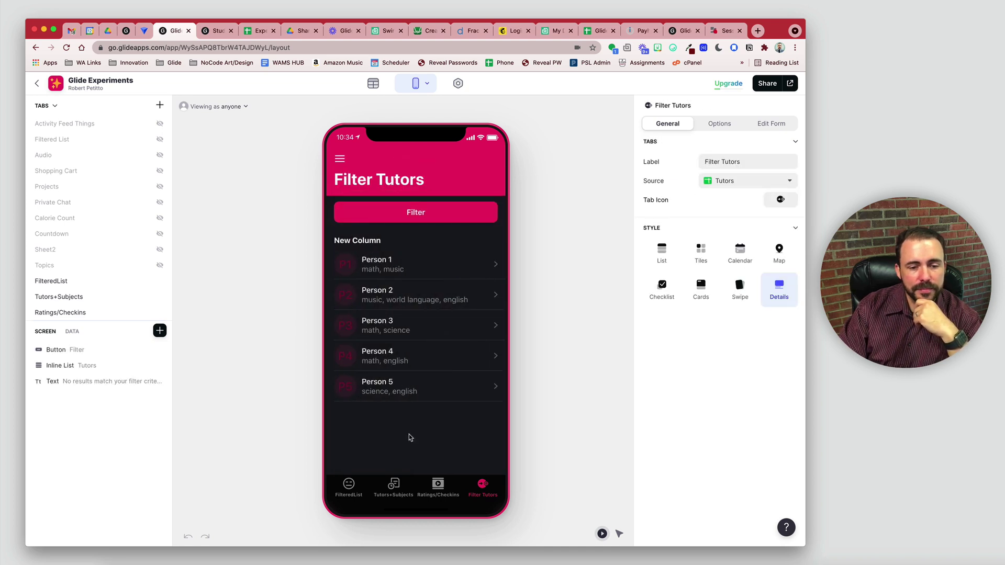
left_click(413, 212)
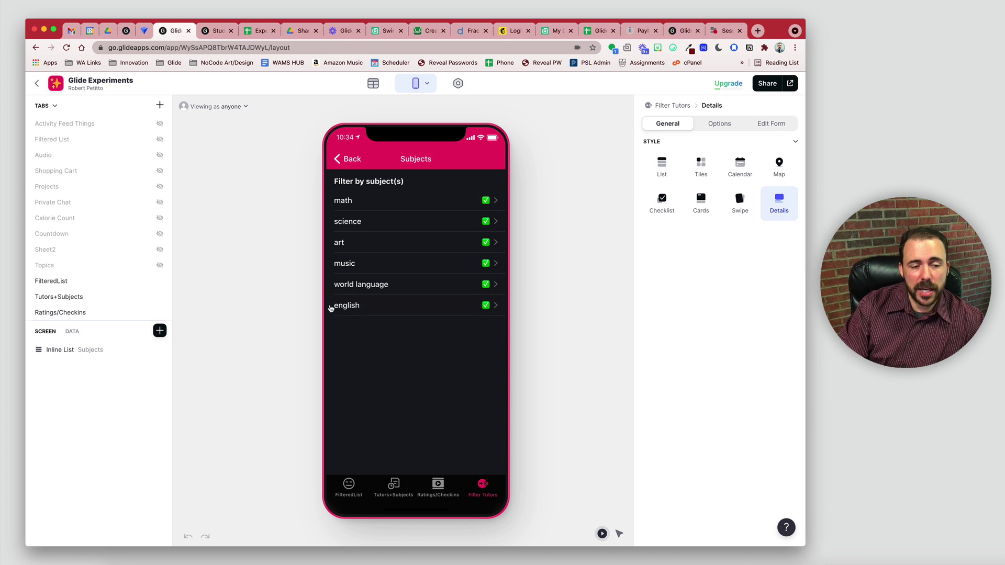
- Examine the FilteredOn column in the Subjects data table and return to the app layout
left_click(373, 84)
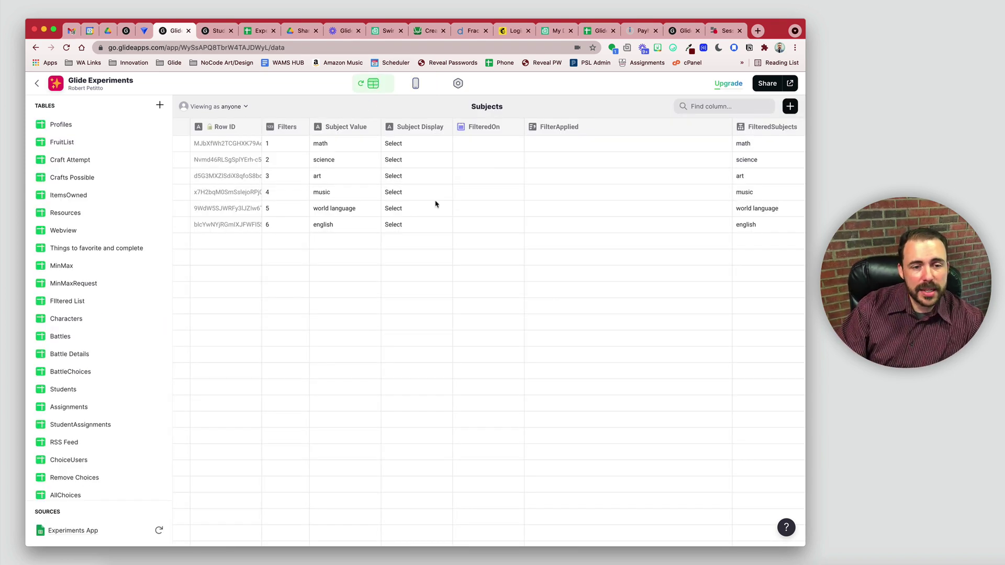
left_click(492, 129)
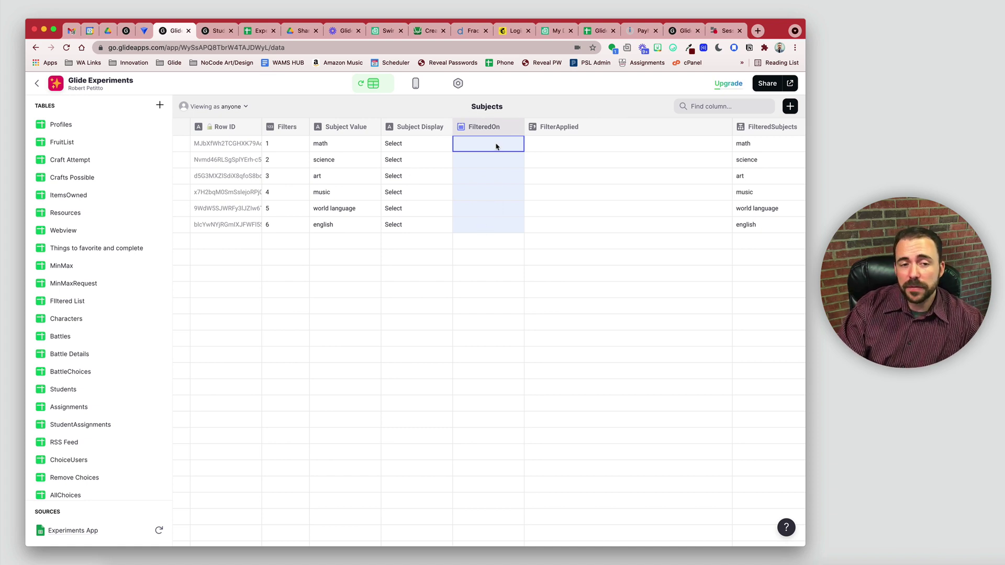
left_click(416, 84)
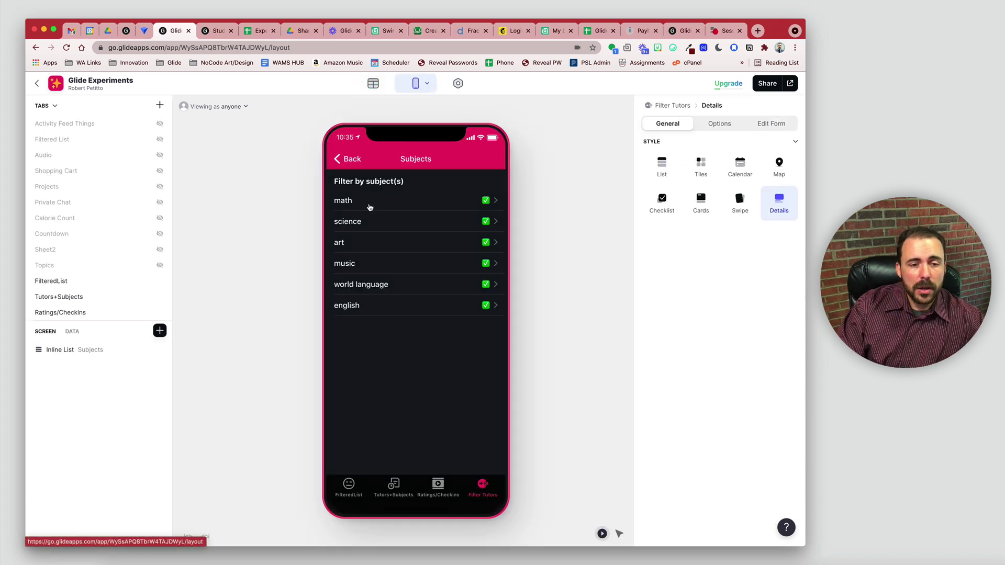
- Examine the Filter button's action and the source, data and action settings of the Subjects inline list it opens
left_click(351, 159)
left_click(411, 214)
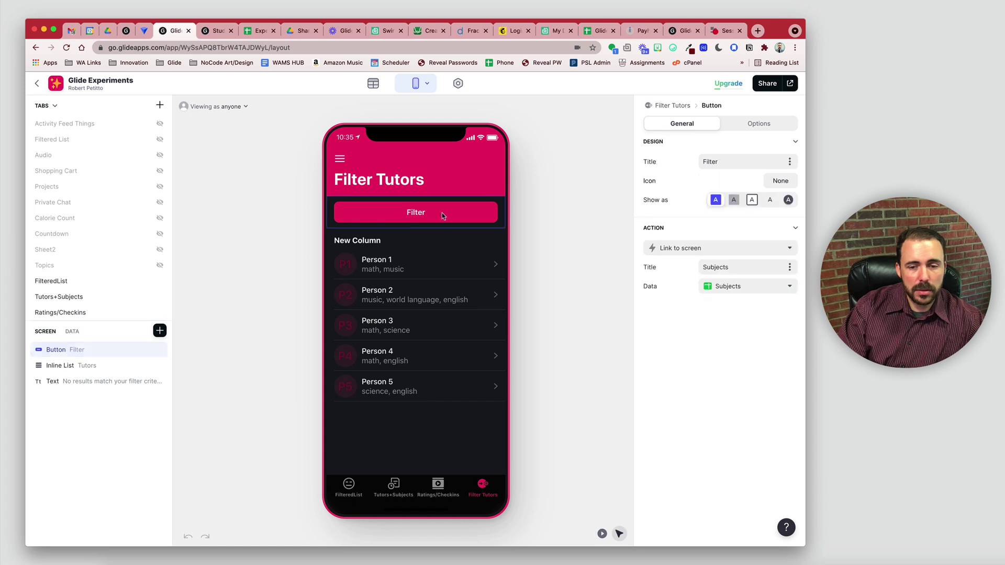
left_click(416, 214)
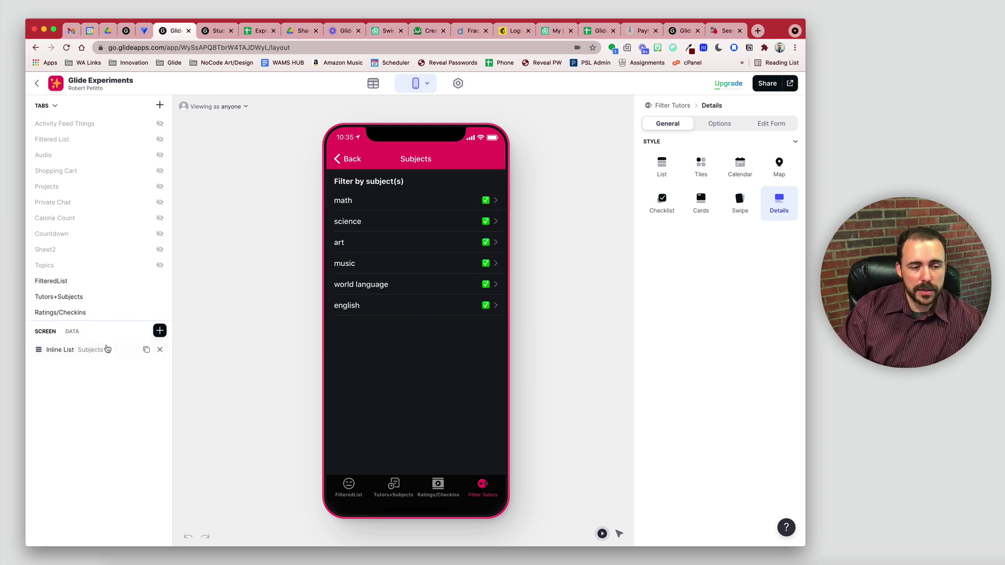
left_click(92, 350)
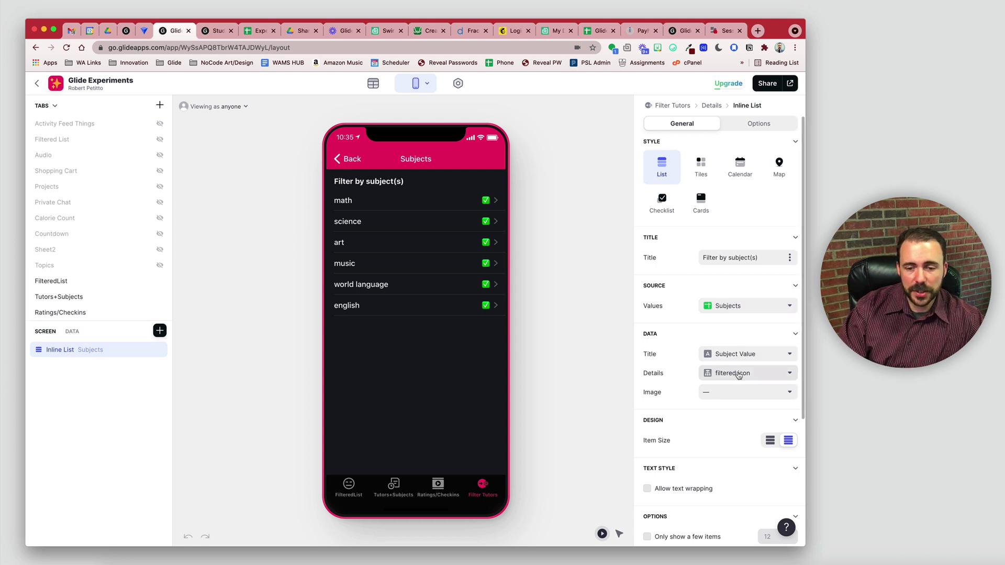
scroll(734, 376, "down", 5)
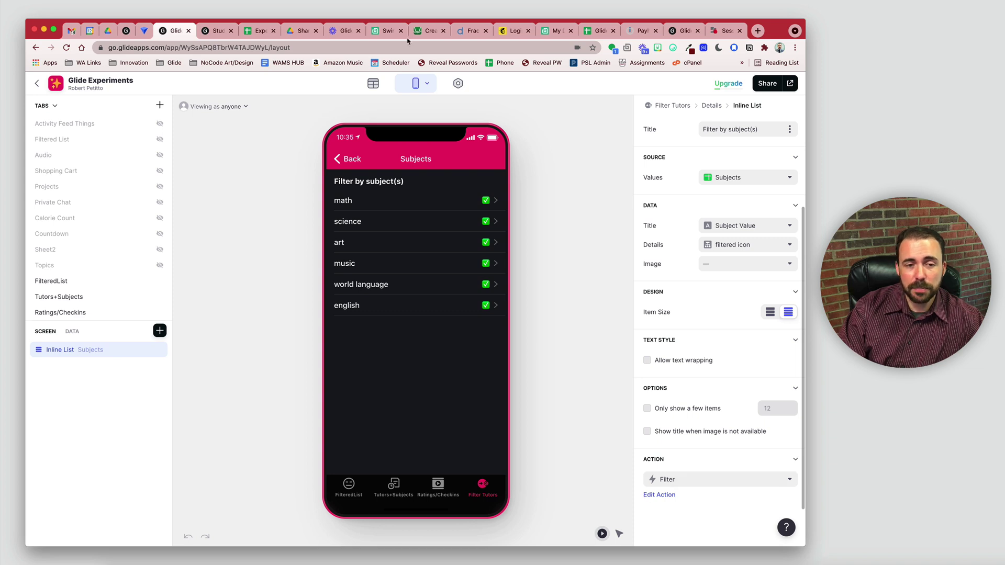
- Recheck the FilteredOn column for all subjects in the data table and return to the inline list's Filter action setting
left_click(375, 80)
left_click_drag(485, 141, 500, 236)
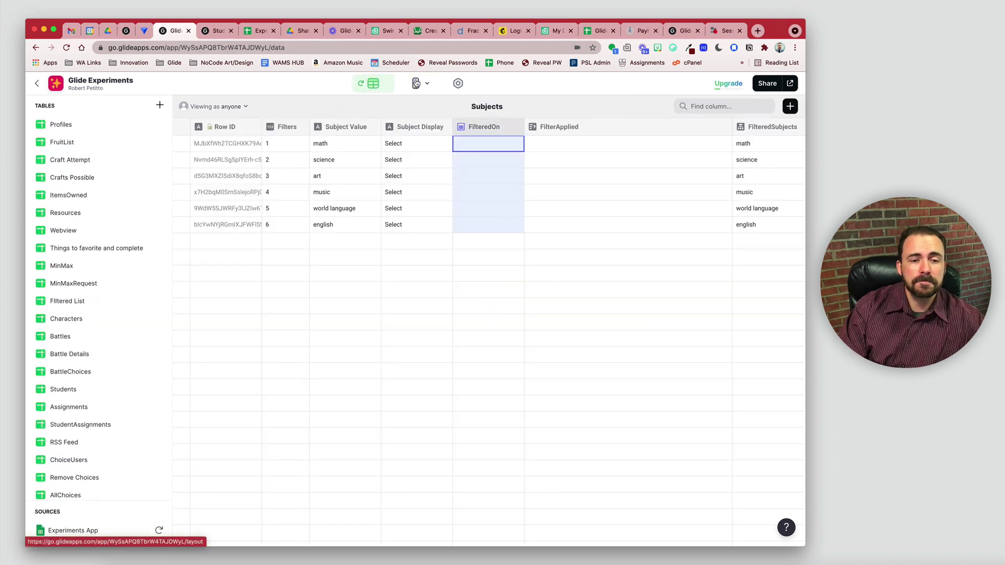
left_click(416, 83)
scroll(772, 467, "down", 5)
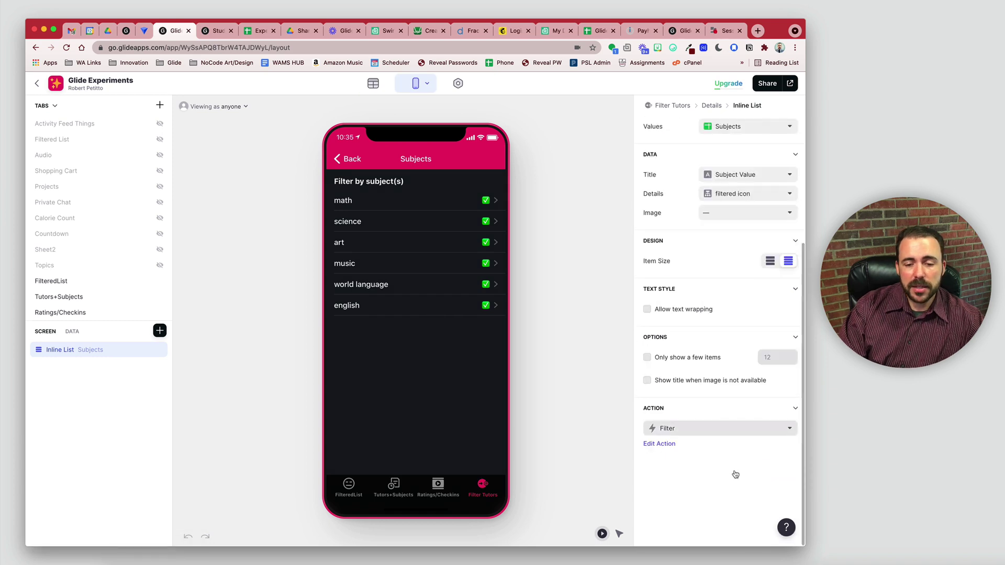
- Examine the Filter action's FilteredOn condition and both Set columns branches, and leave the action without changes
left_click(667, 446)
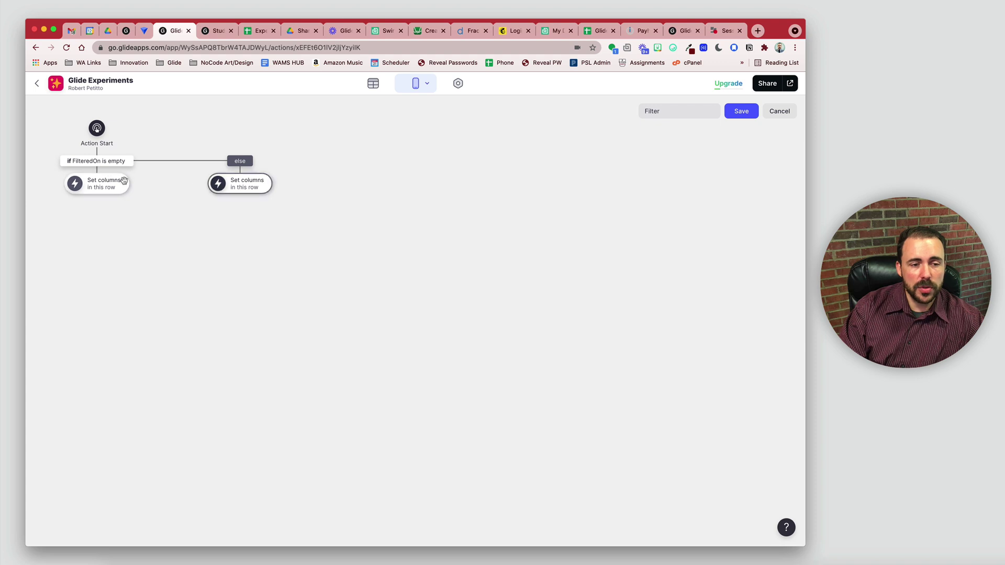
left_click(107, 163)
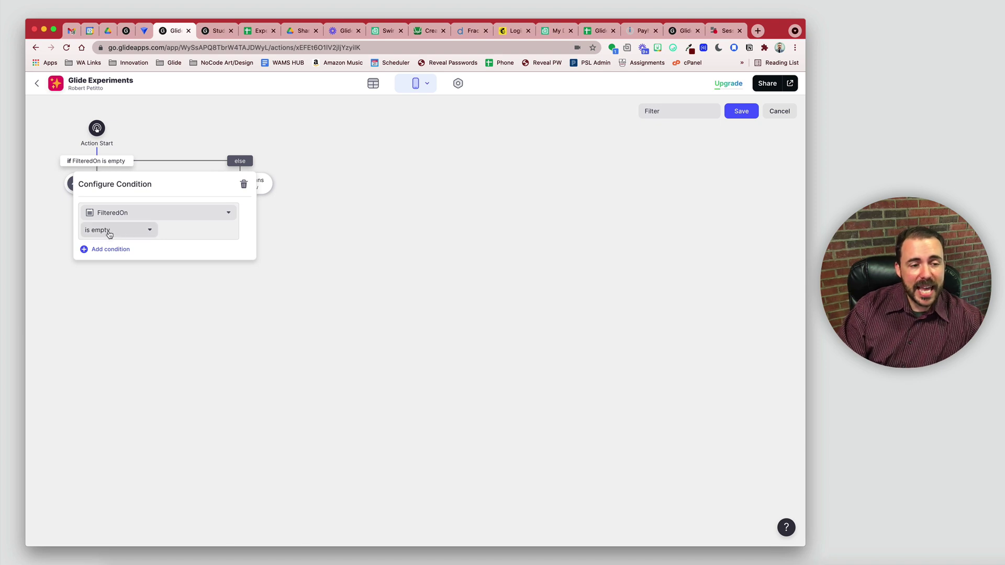
left_click(99, 317)
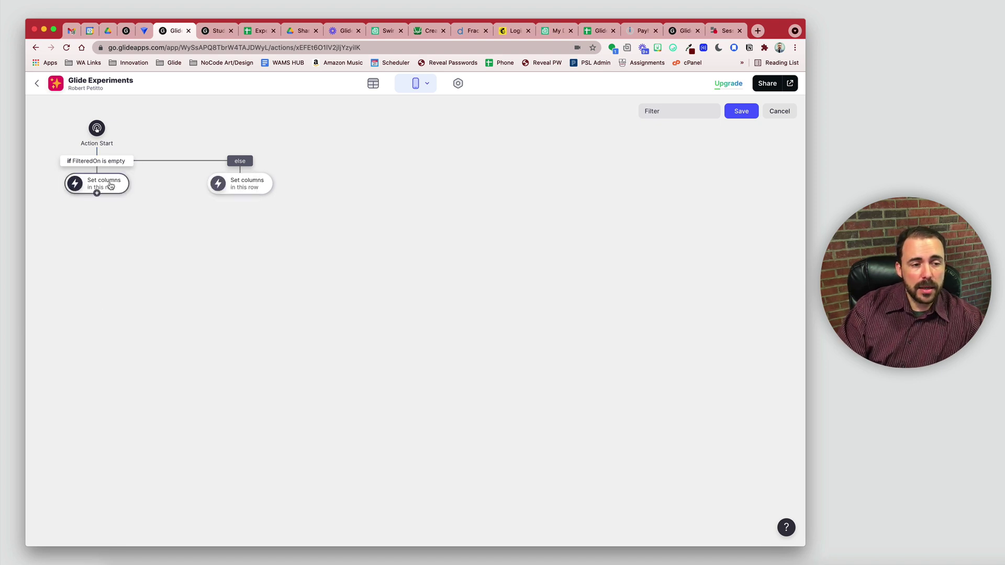
left_click(111, 186)
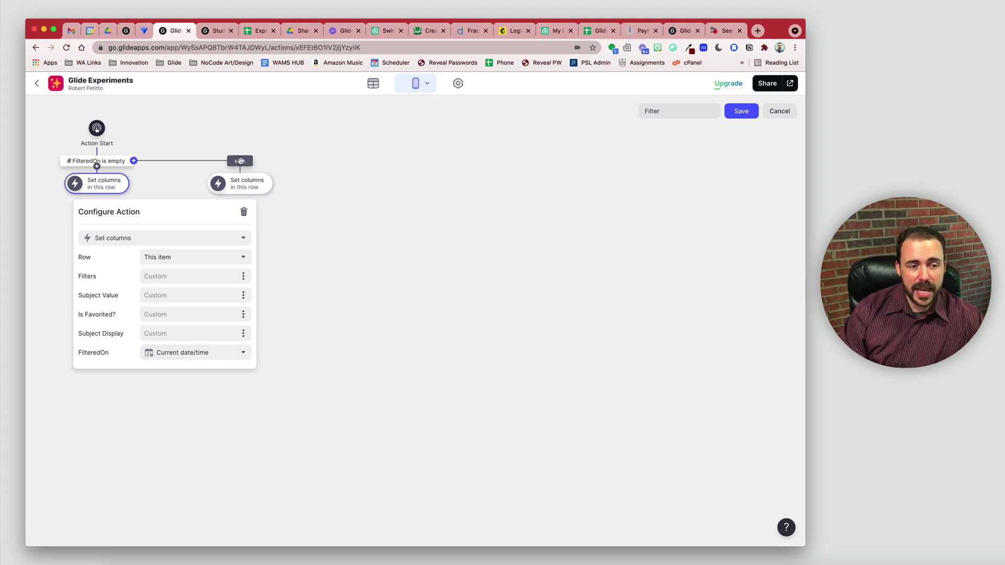
left_click(251, 189)
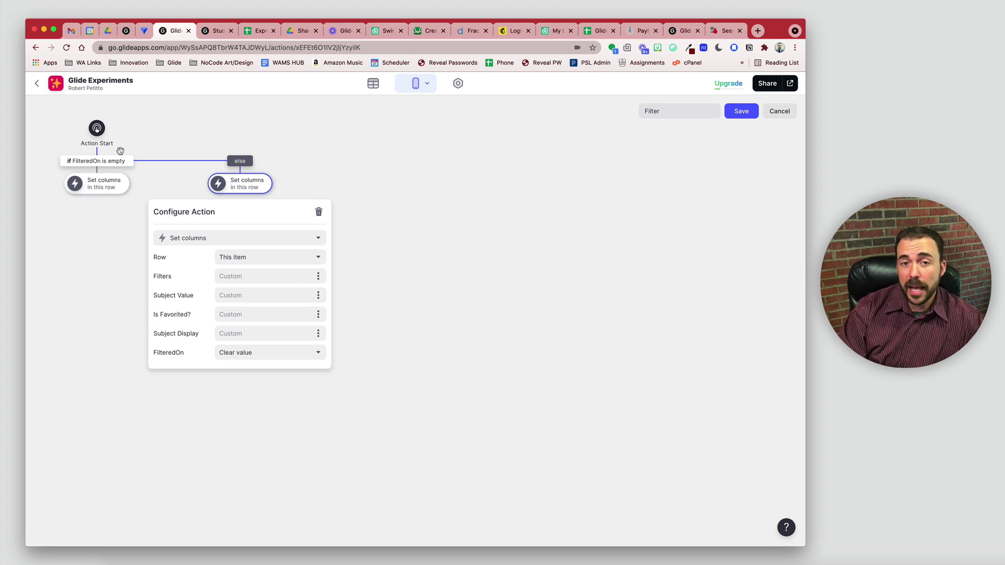
left_click(782, 112)
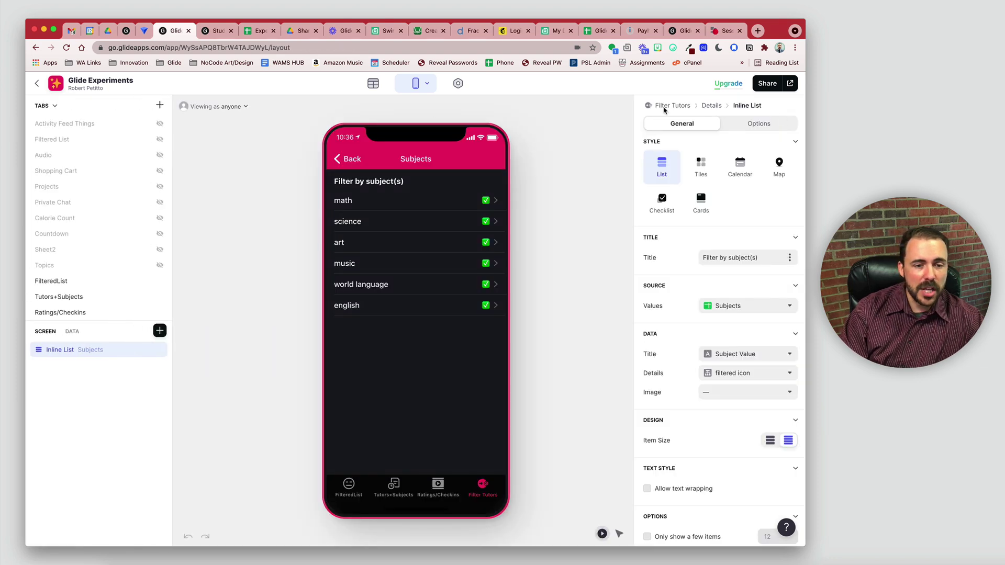
- Show the math row's data and repeatedly toggle the math filter to examine its FilteredOn and filtered icon columns, leaving math unselected
left_click(73, 331)
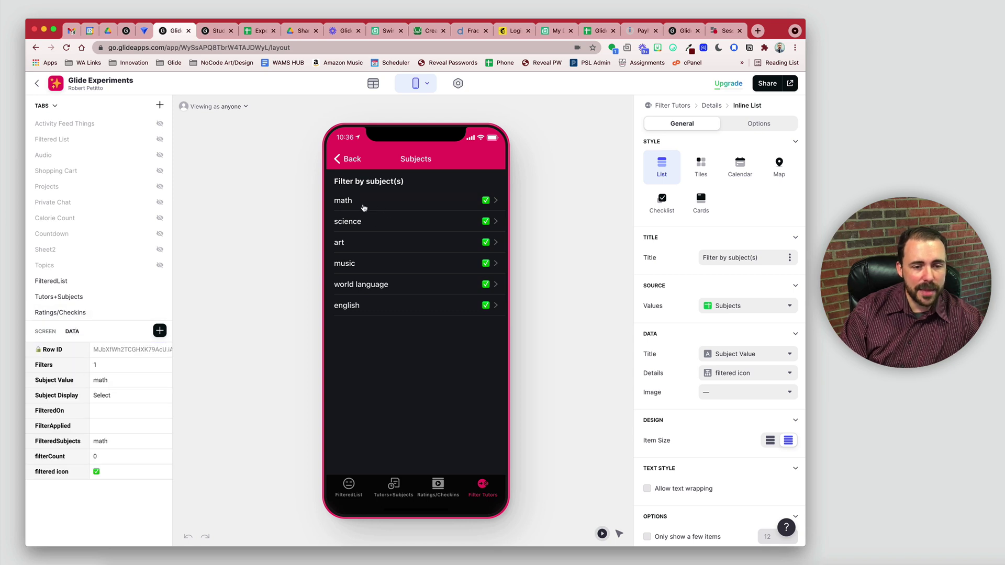
left_click(104, 416)
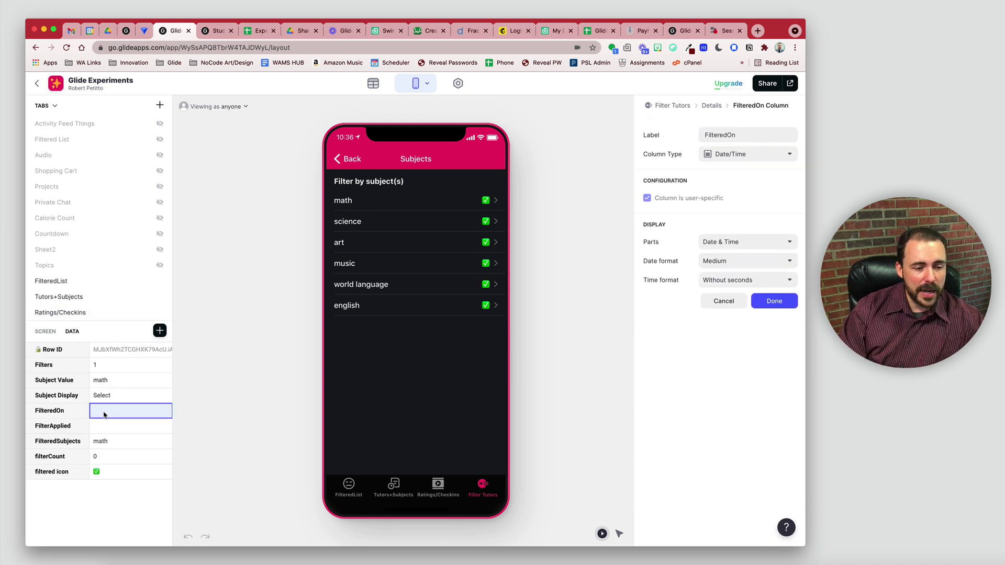
left_click(381, 203)
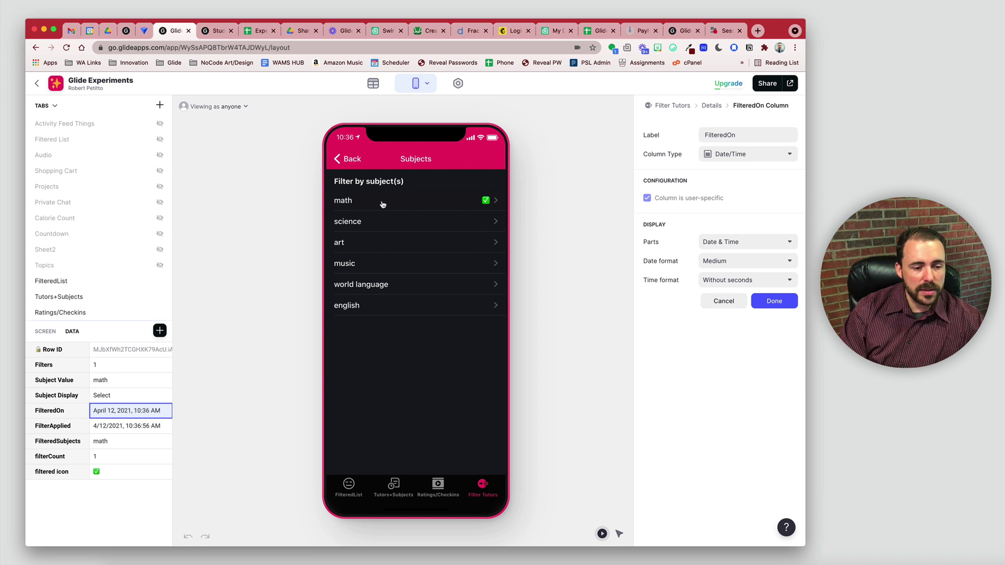
left_click(345, 204)
left_click(344, 203)
left_click(344, 204)
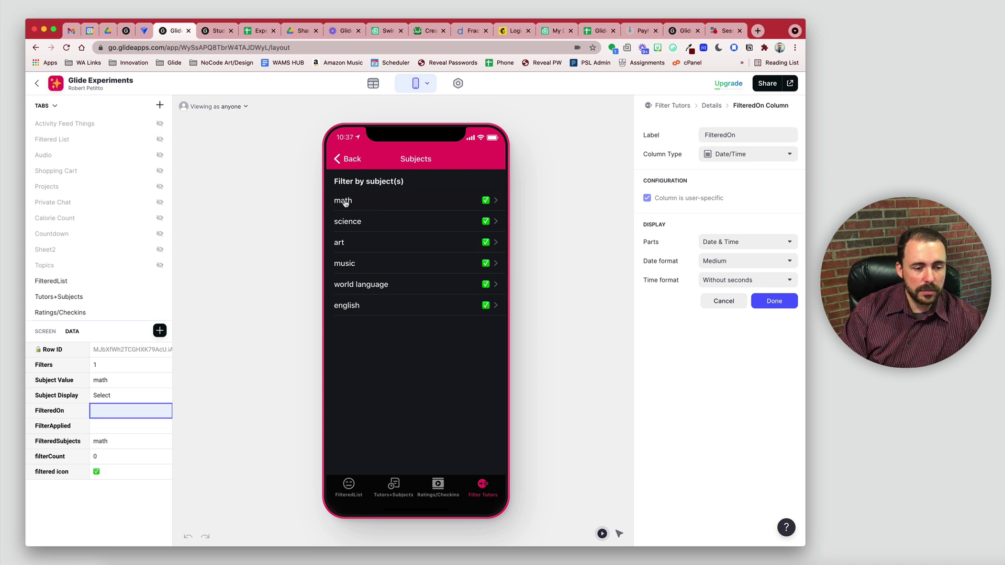
left_click(345, 203)
left_click(345, 204)
left_click(345, 203)
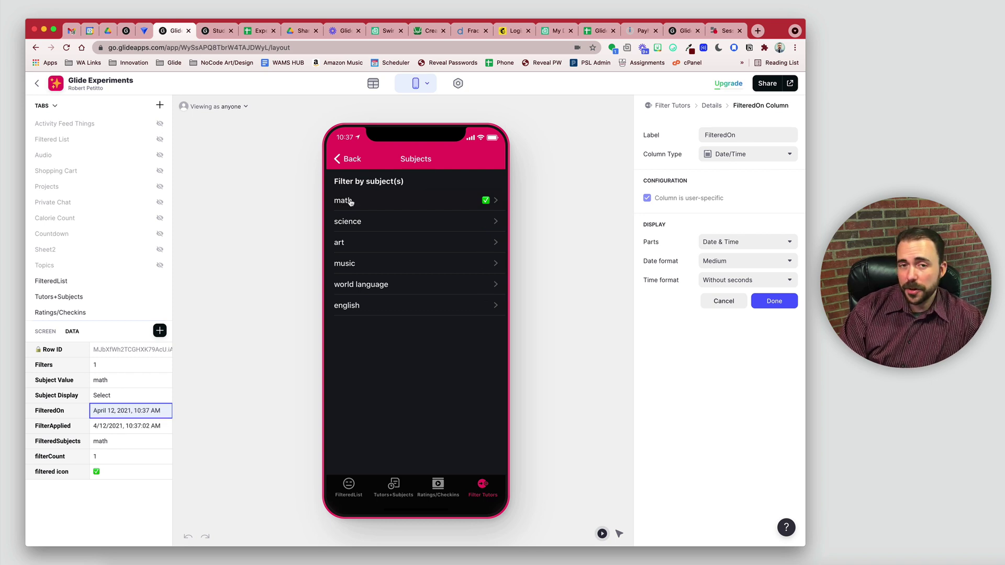
left_click(340, 200)
left_click(364, 202)
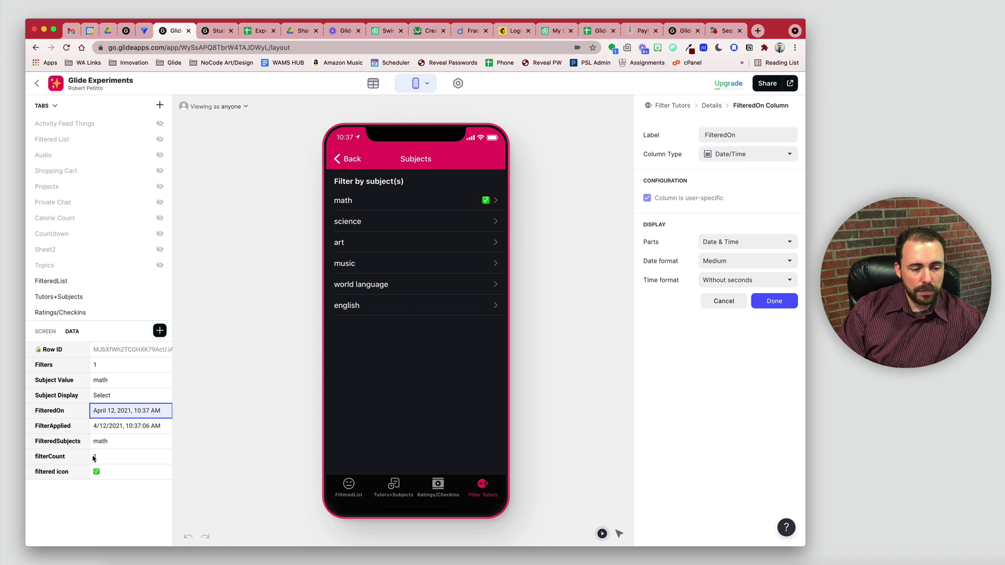
left_click(100, 471)
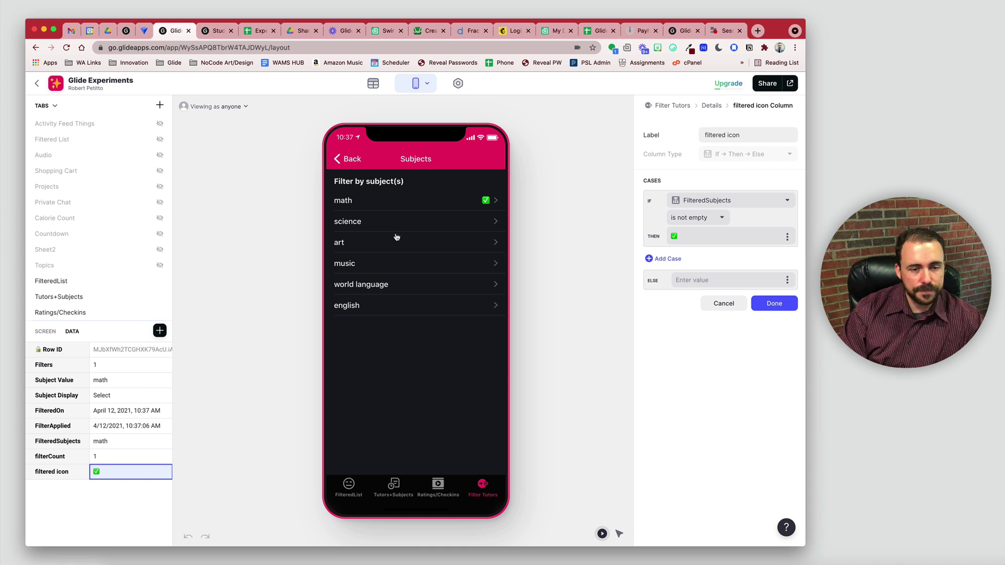
left_click(383, 205)
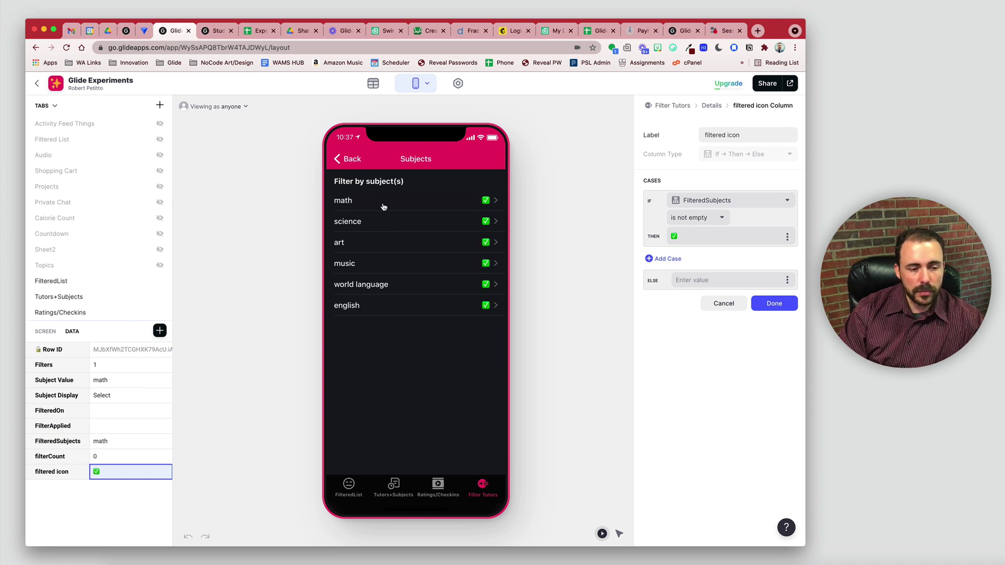
- Open the Subjects data table and check the FilteredOn column for all subjects
left_click(375, 82)
scroll(502, 184, "right", 4)
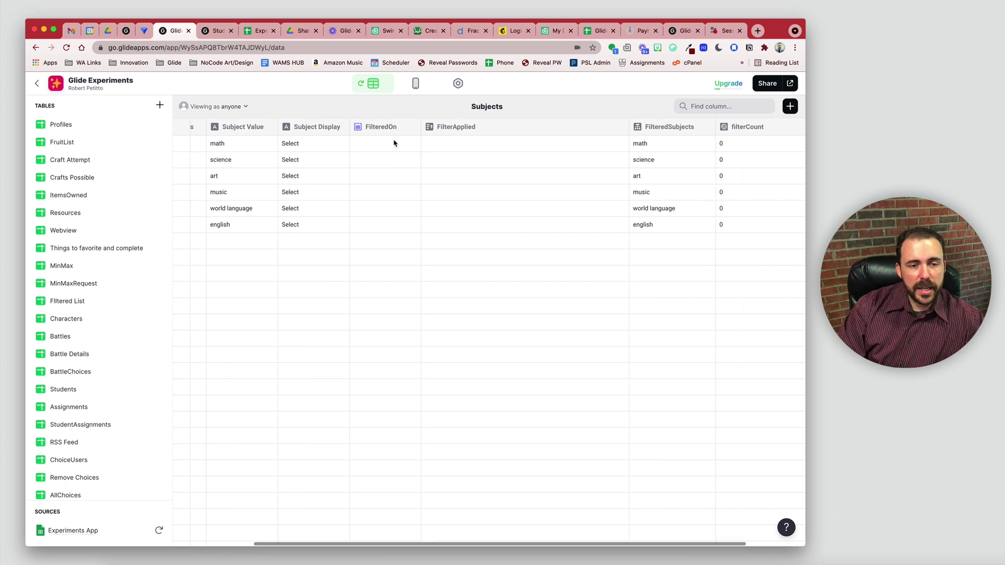
left_click_drag(388, 144, 389, 227)
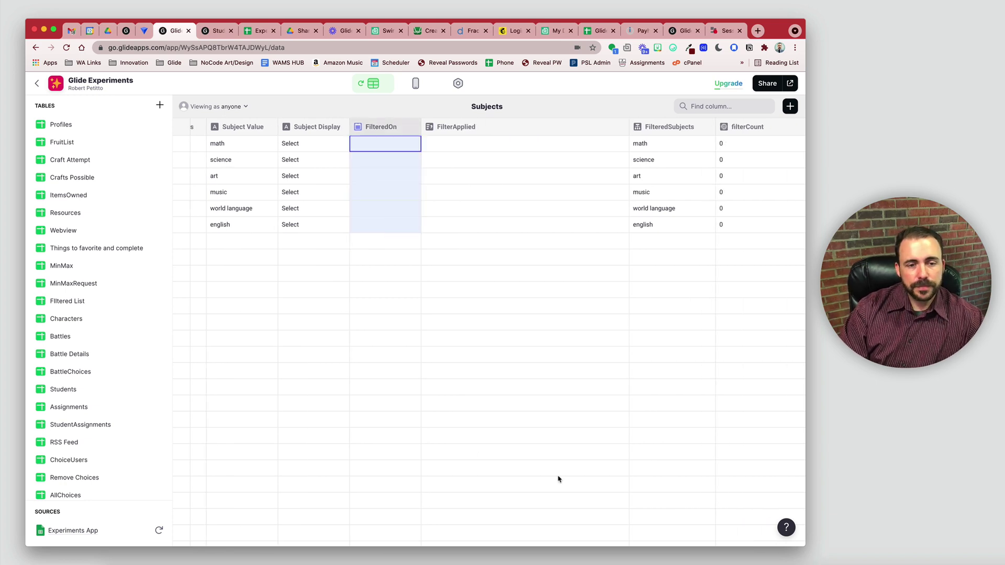
- Try to enter 3/2 as the FilteredOn date for math, and clear the cell again
double_click(386, 148)
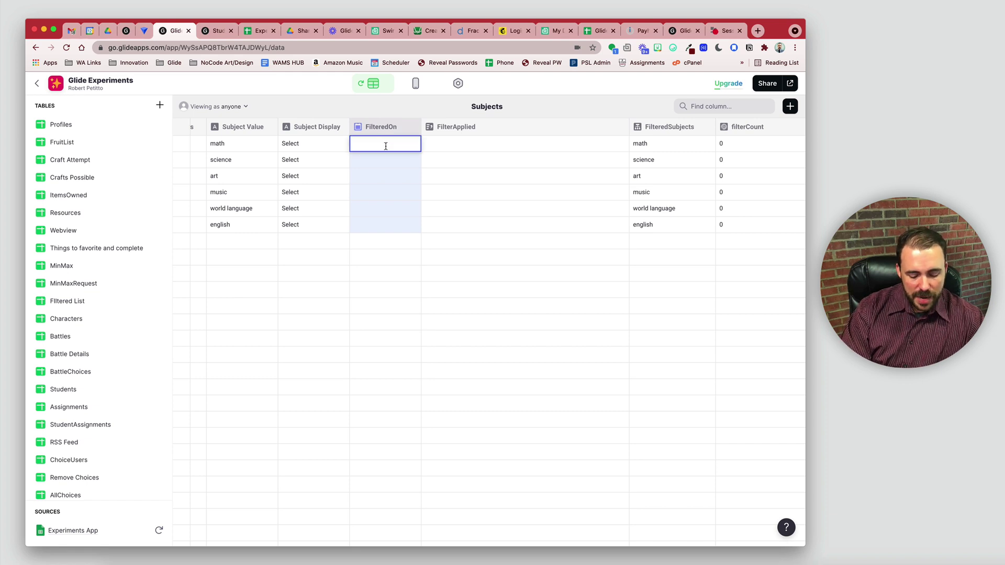
type("3/2")
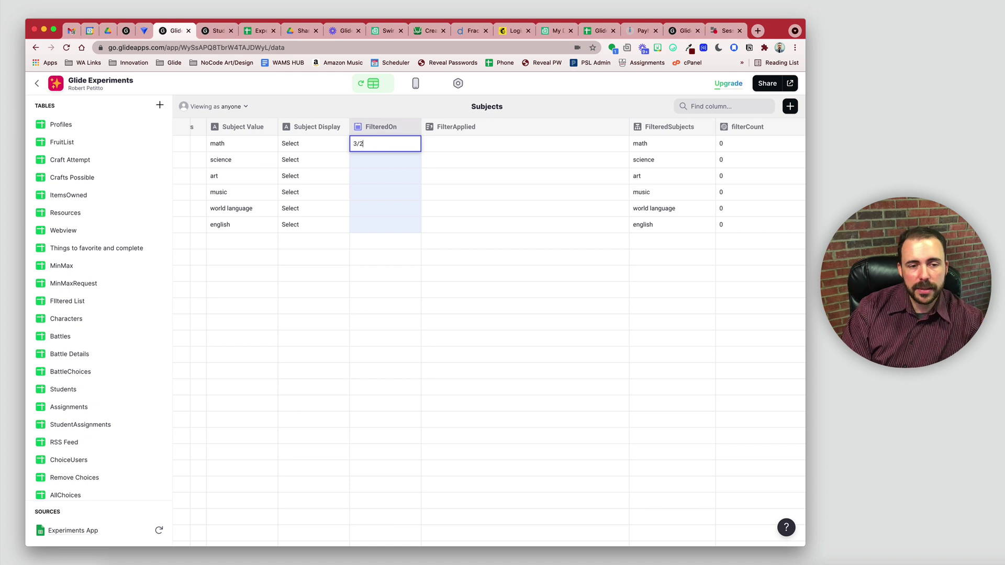
key("Return")
key("BackSpace")
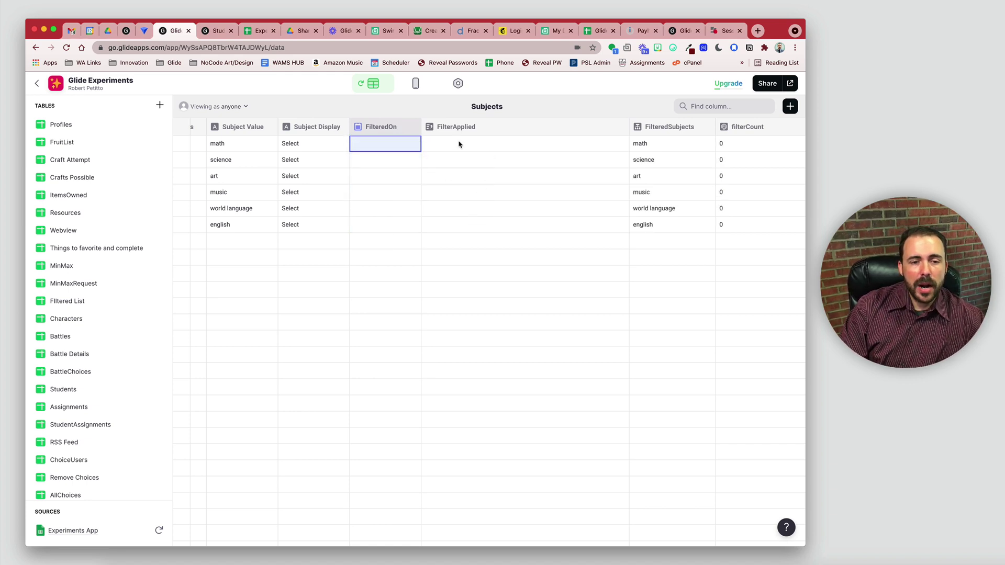
- Compare the FilterApplied and FilteredOn columns and open the configuration of the FilterApplied joined list
left_click_drag(459, 144, 455, 229)
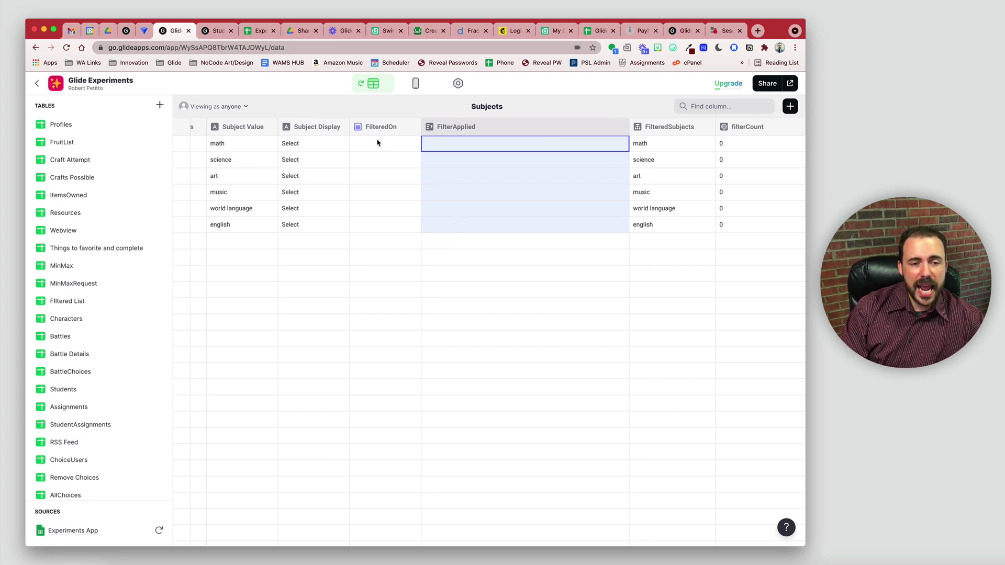
left_click_drag(377, 142, 382, 229)
left_click(624, 127)
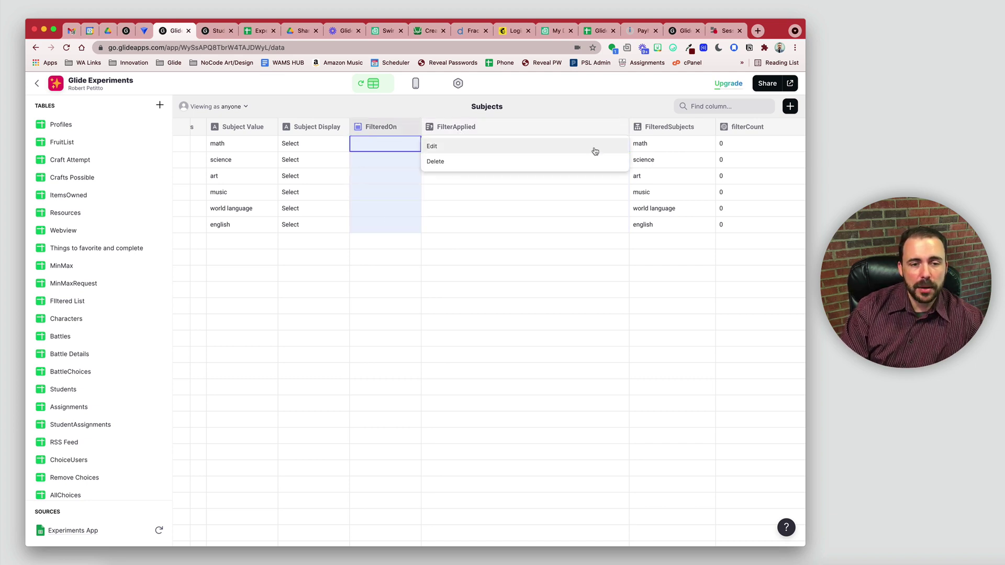
left_click(595, 149)
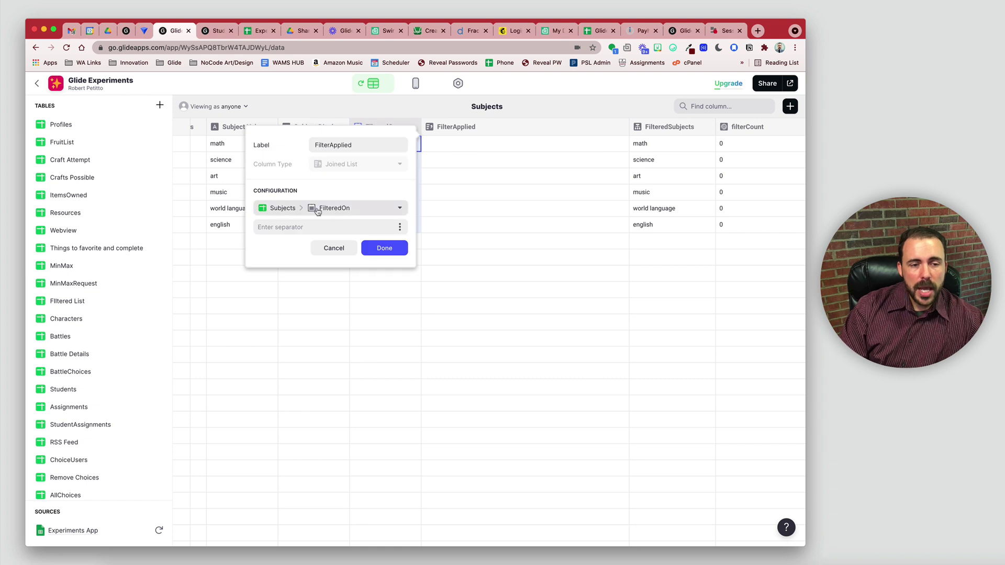
- Try a comma separator in the FilterApplied joined list, remove it, and close the configuration with the separator empty
left_click(288, 228)
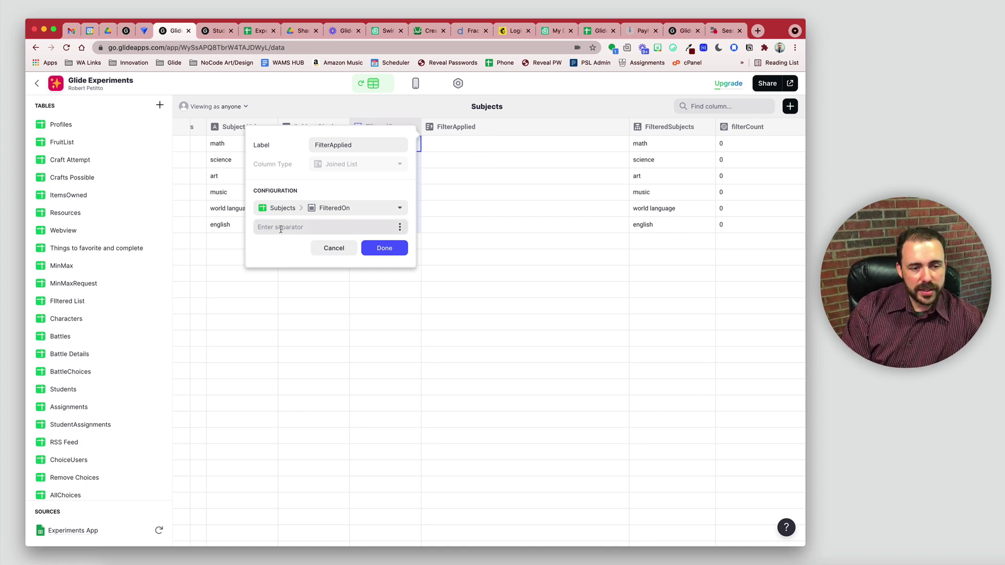
type(",")
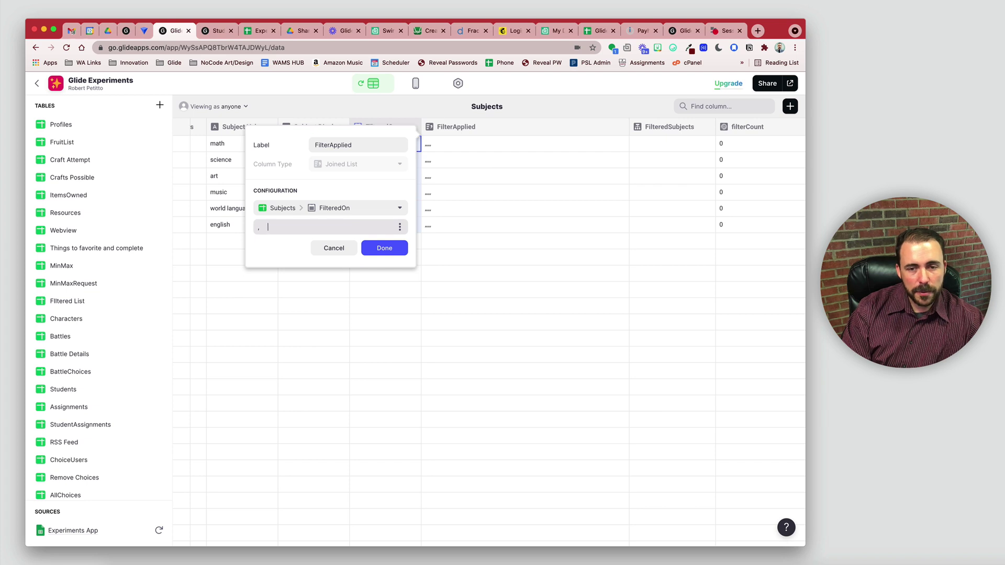
double_click(265, 226)
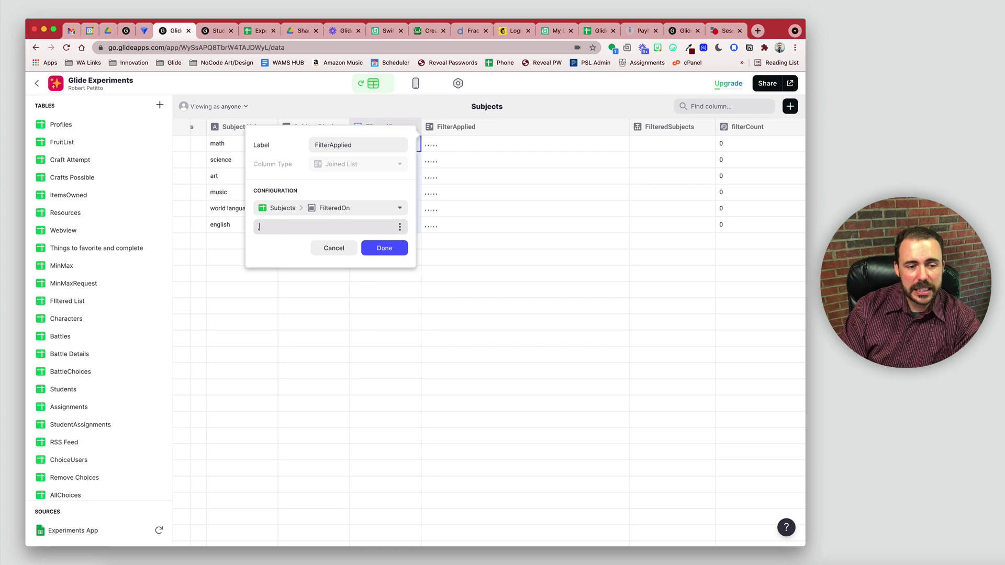
key("BackSpace")
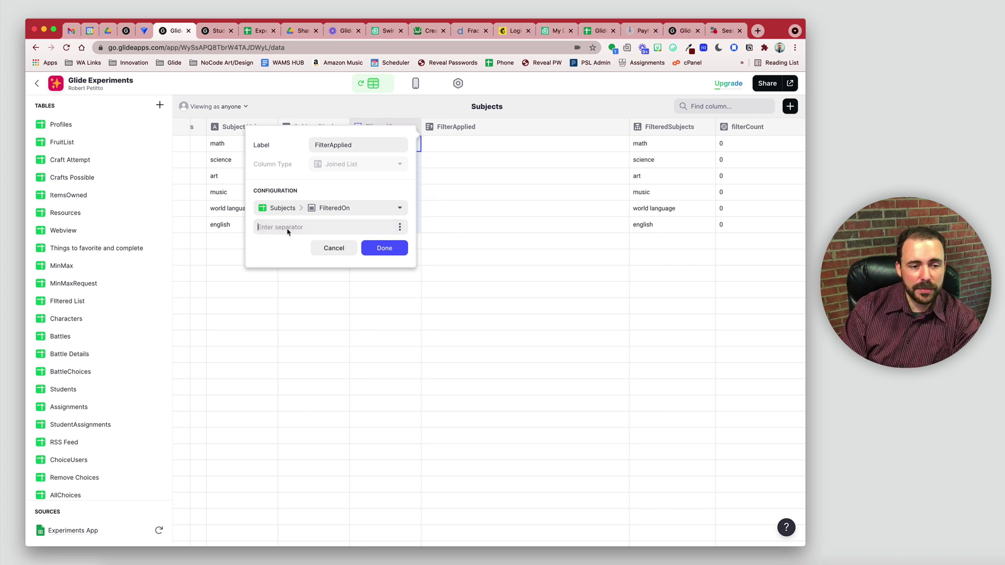
left_click(365, 252)
- Set the FilteredOn date for math to 3/2/21 after reviewing the FilterApplied and FilteredOn columns
left_click_drag(461, 143, 456, 229)
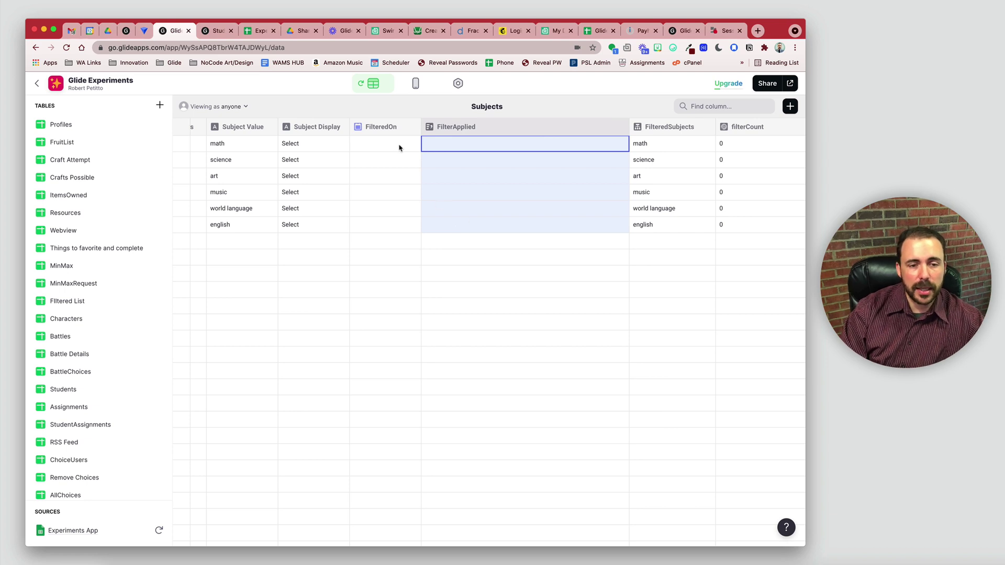
left_click_drag(400, 149, 402, 229)
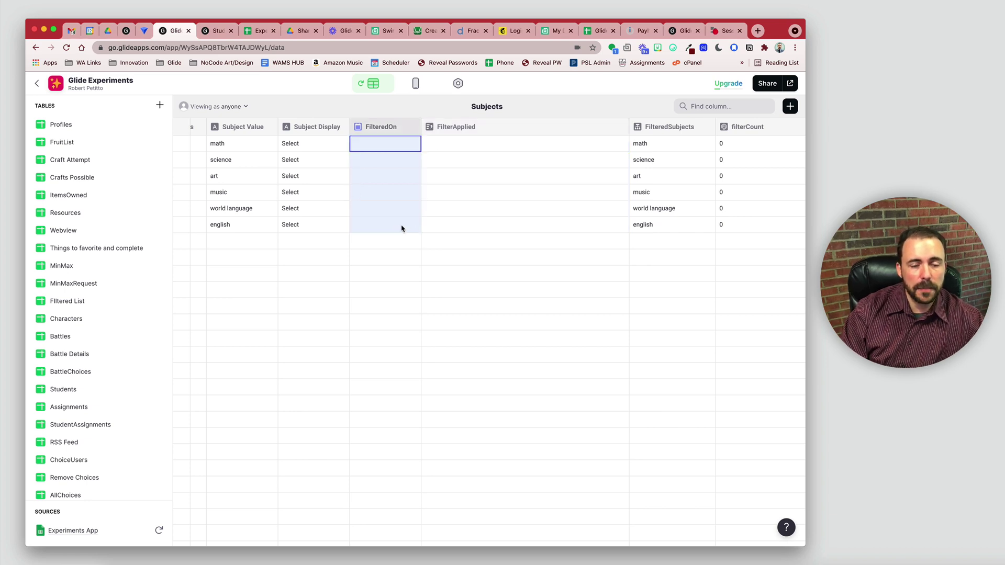
double_click(400, 145)
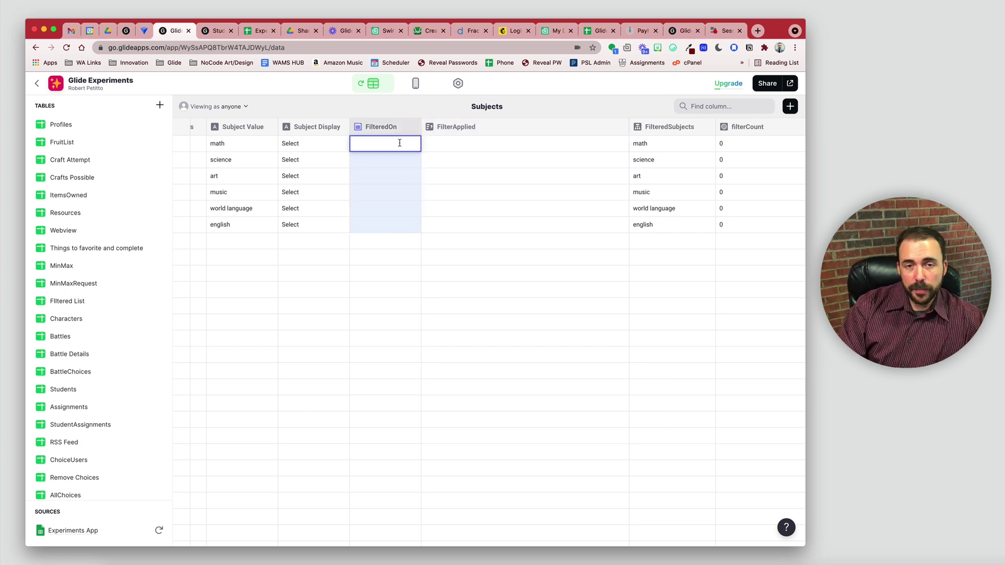
type("3/2")
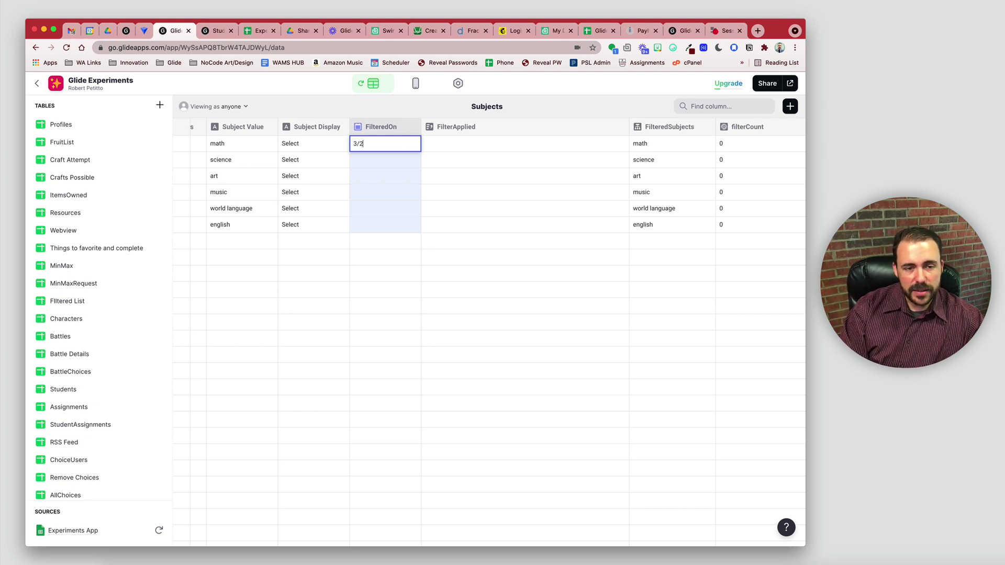
type("/21")
key("Return")
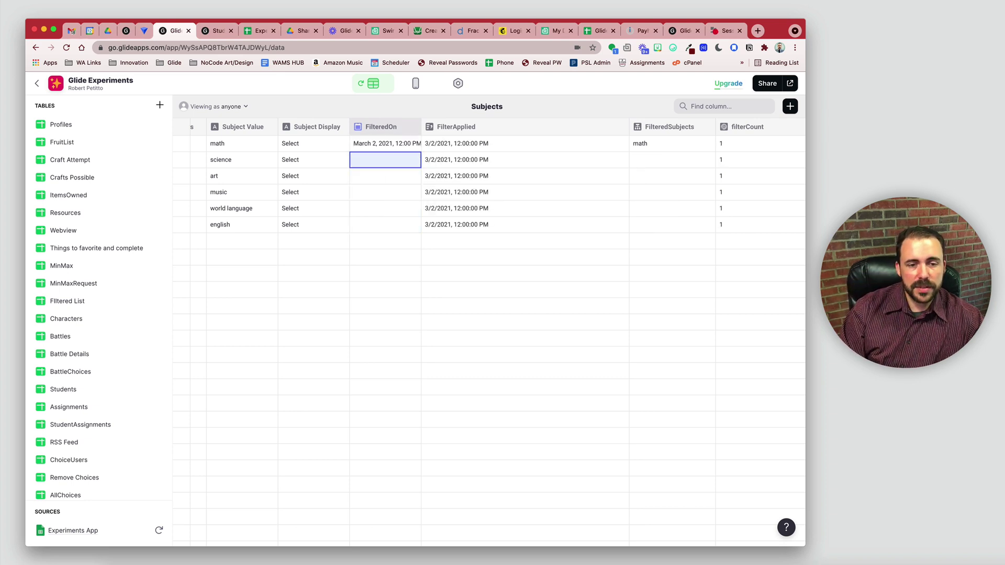
- Check math's FilterApplied value against the FilteredOn column and set the FilteredOn date for music to 3/3/2021
left_click(470, 147)
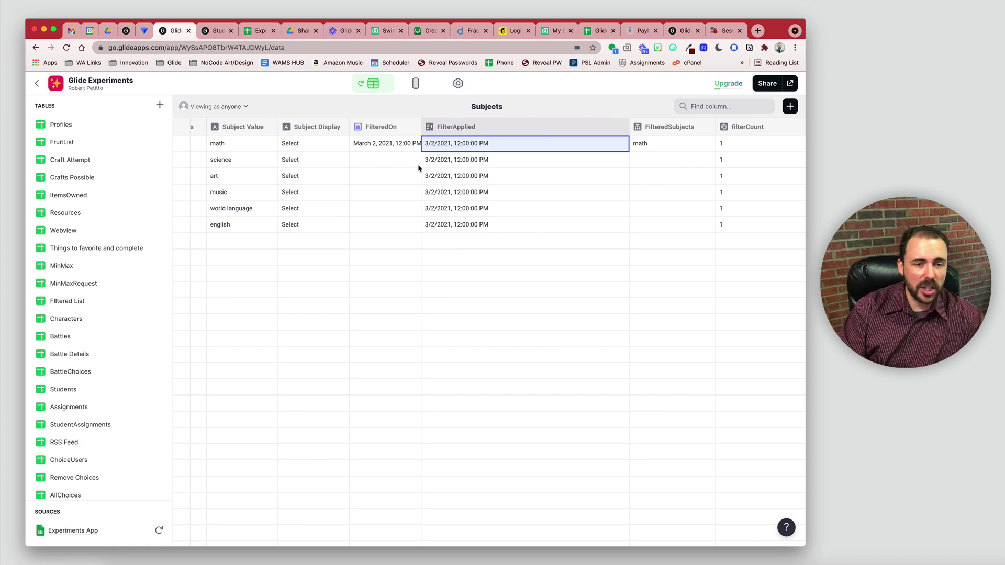
left_click_drag(392, 149, 389, 260)
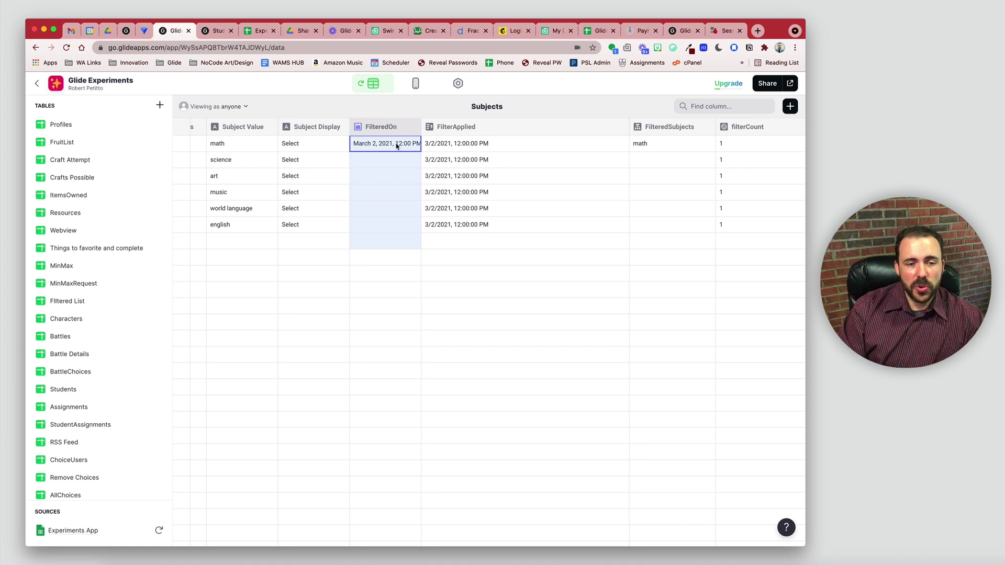
left_click(376, 194)
type("3/3")
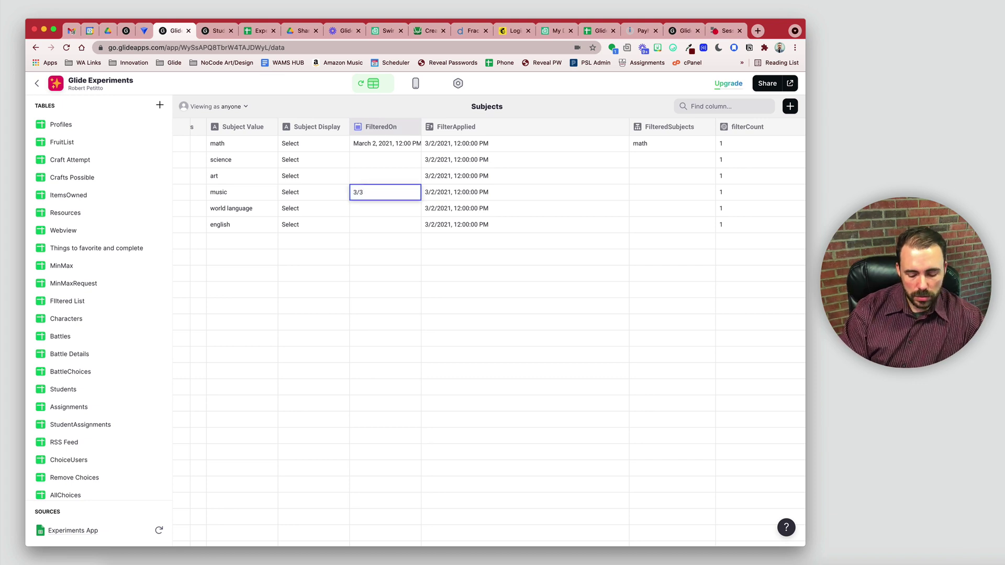
type("/2021")
key("Return")
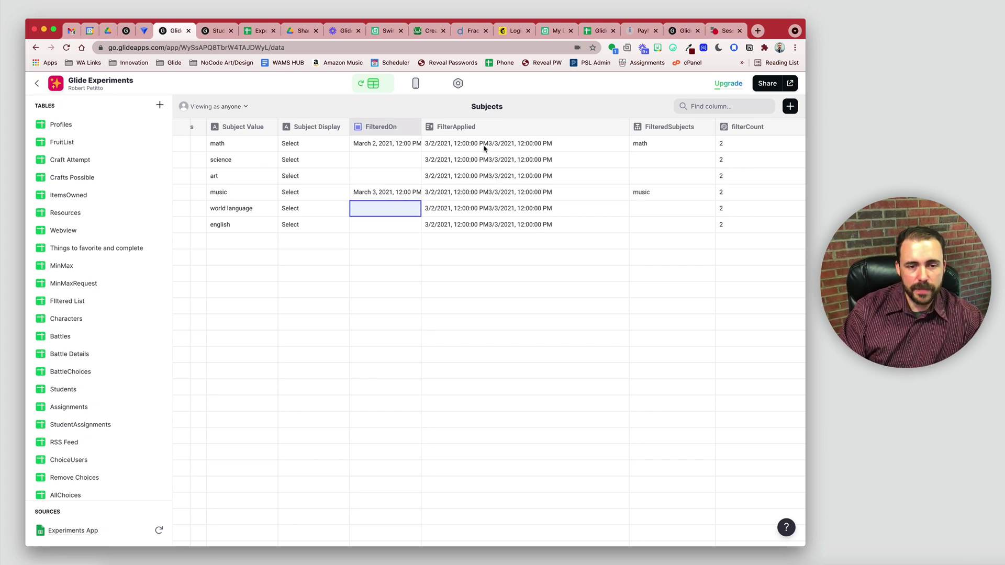
- Compare the FilteredOn dates for math and music with the combined values in the FilterApplied column
left_click(554, 141)
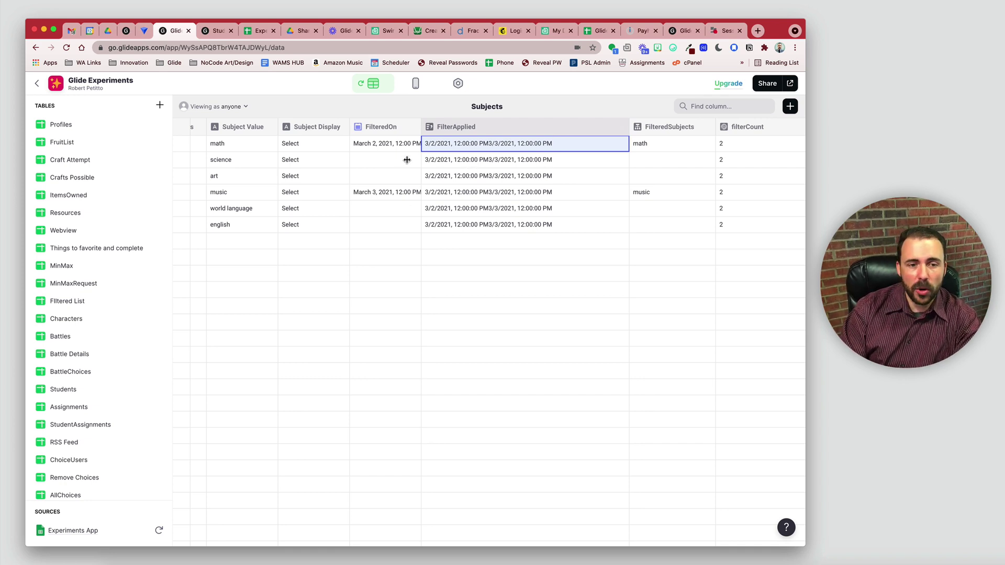
left_click_drag(389, 146, 387, 236)
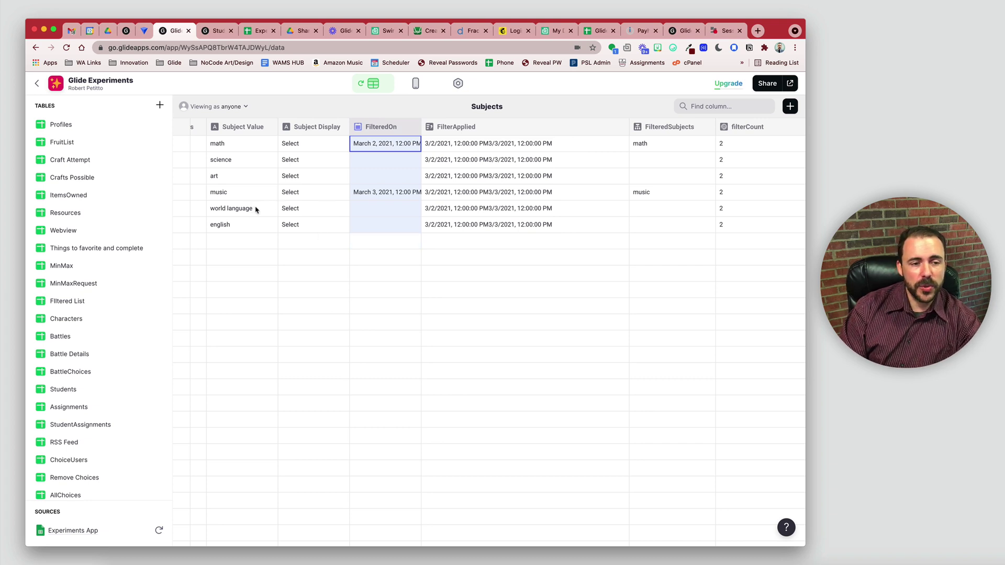
left_click(375, 197)
left_click(383, 146)
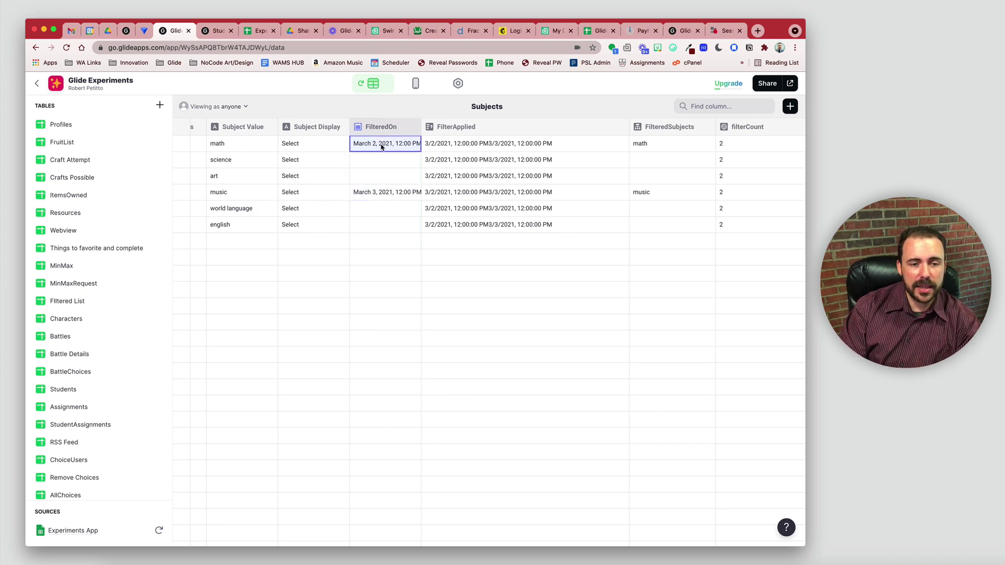
left_click(228, 196)
left_click(392, 192)
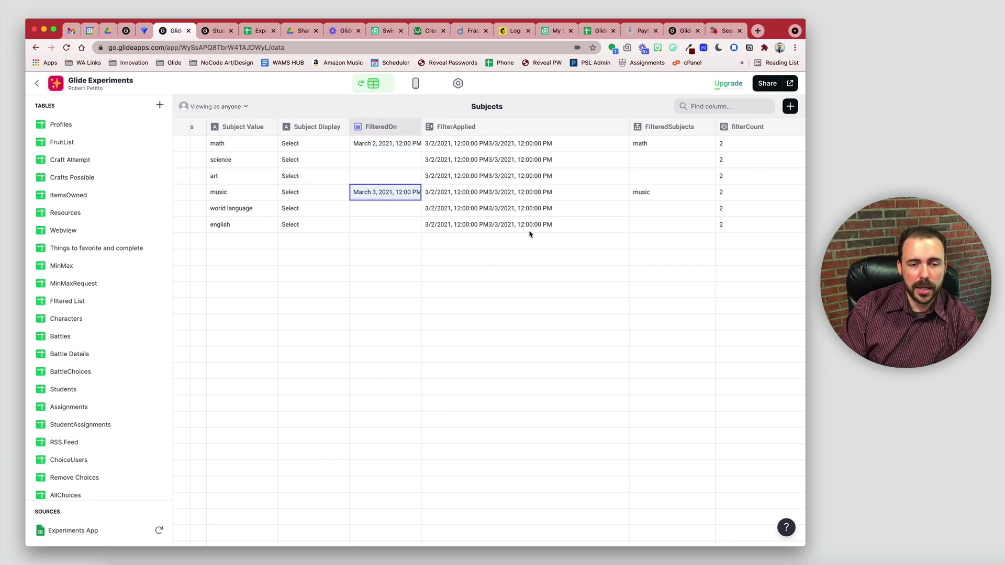
left_click(539, 195)
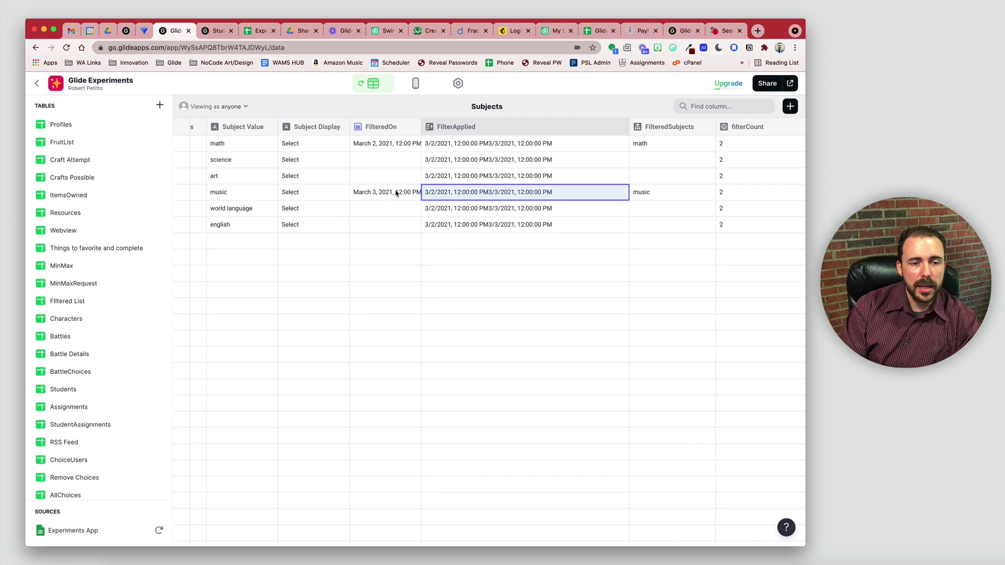
- Clear the FilteredOn dates for math and music, reviewing the FilterApplied and FilteredSubjects columns
left_click(395, 144)
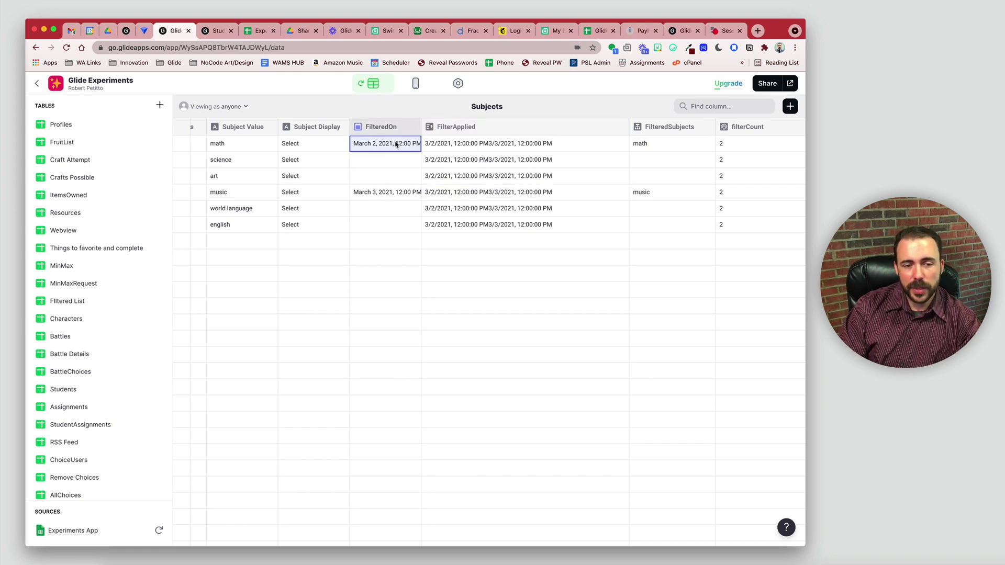
key("BackSpace")
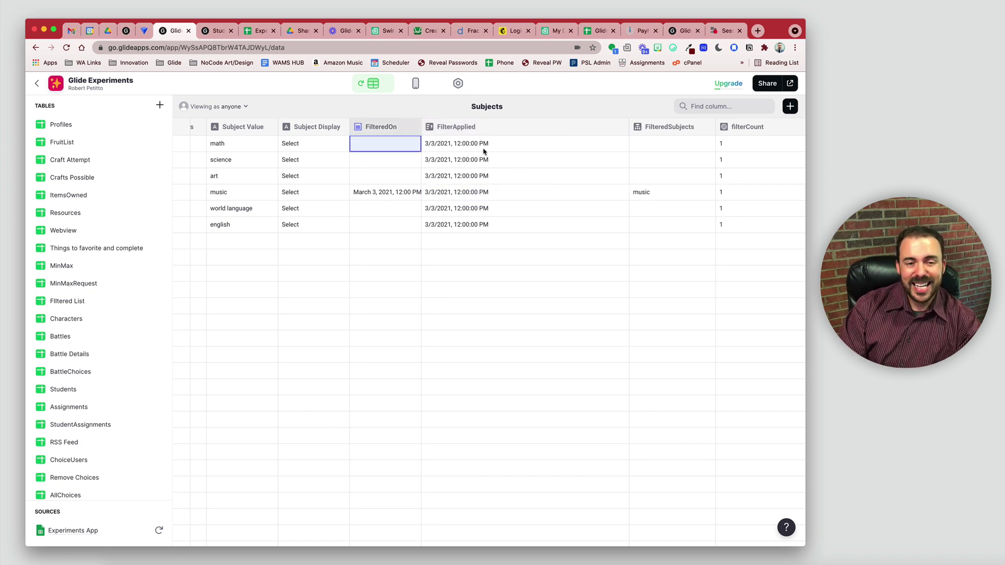
left_click_drag(474, 144, 478, 224)
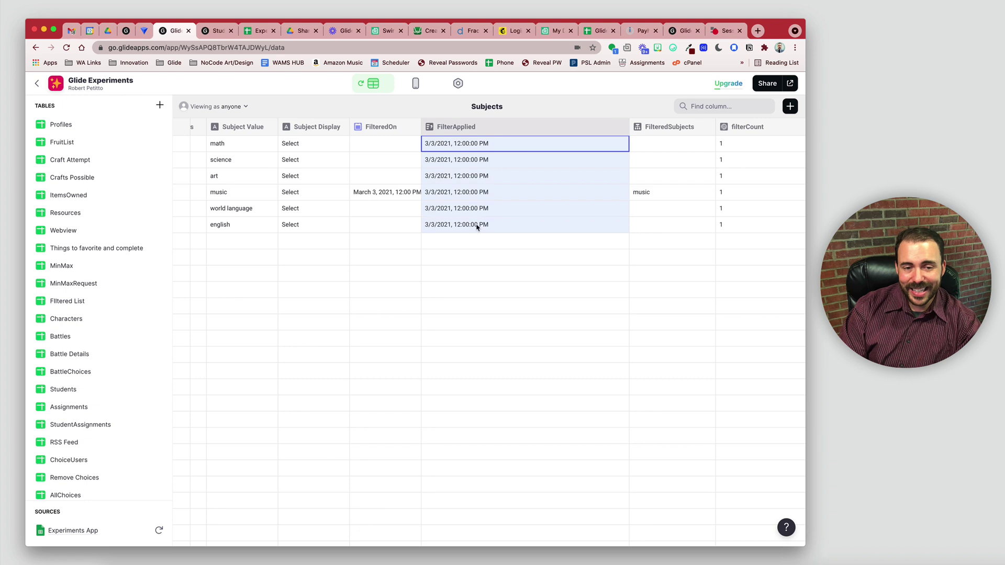
left_click(386, 195)
key("BackSpace")
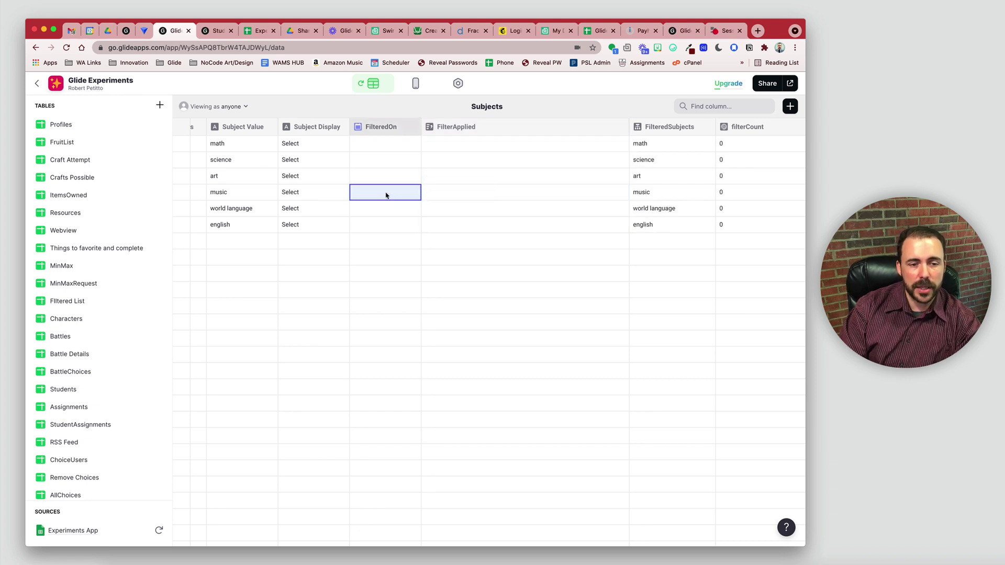
left_click_drag(493, 143, 487, 229)
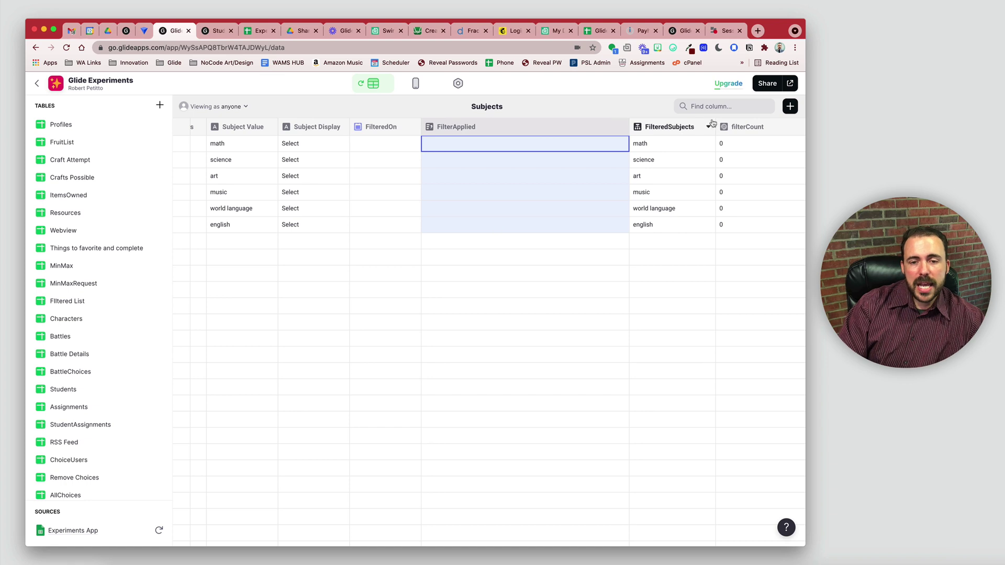
left_click_drag(687, 146, 677, 228)
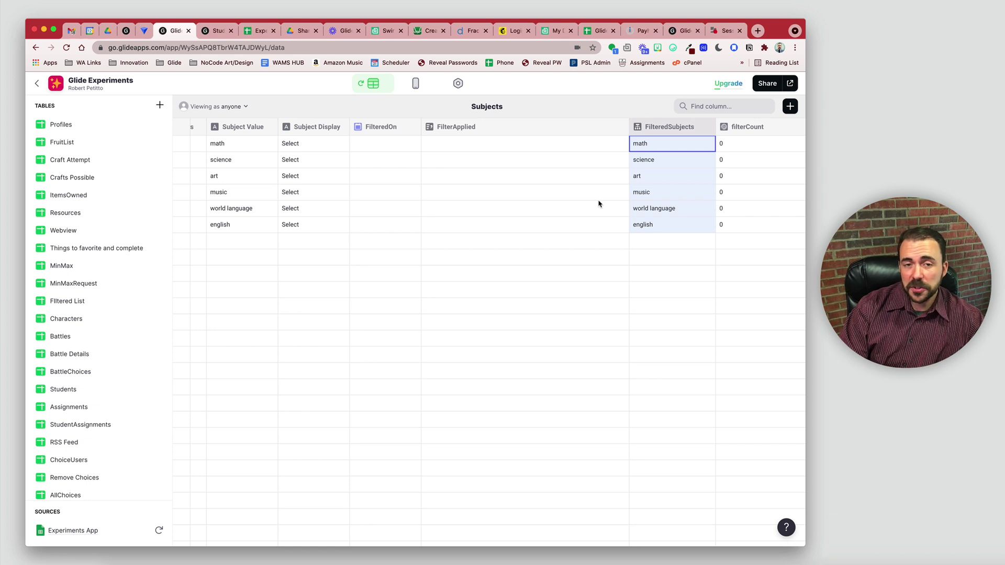
- Set the FilteredOn date for math to 3/2 and check its FilteredSubjects value
left_click(395, 145)
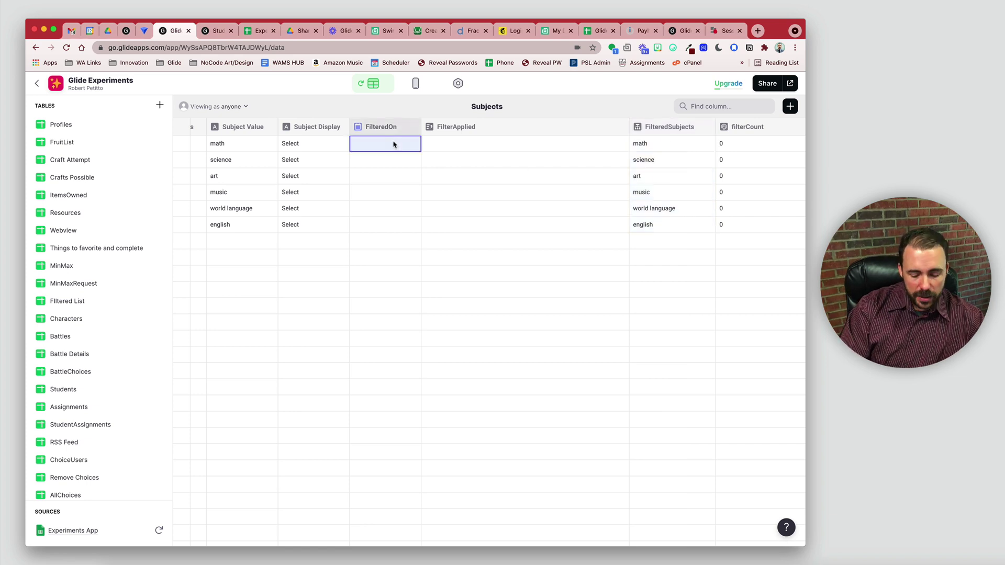
type("3/2")
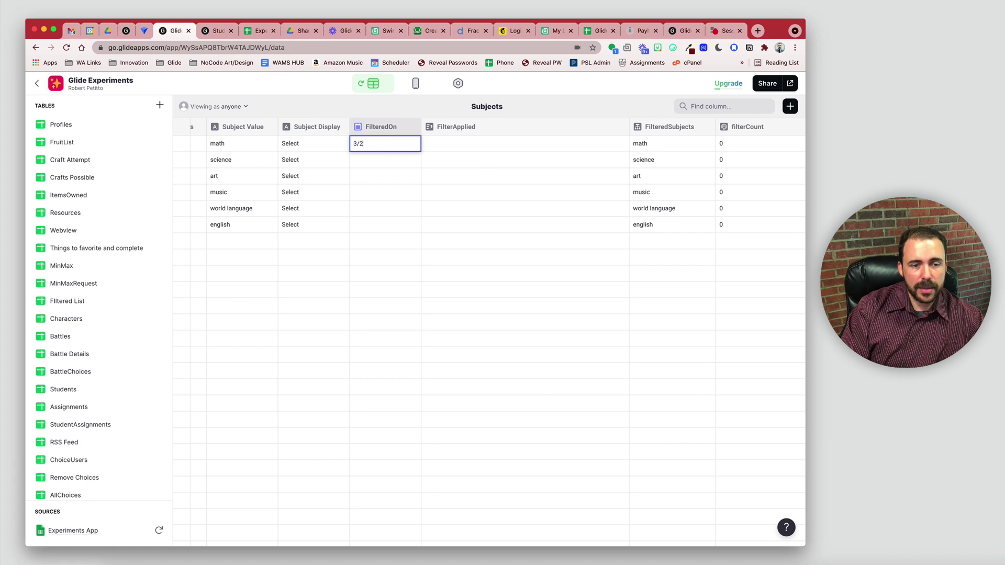
key("Return")
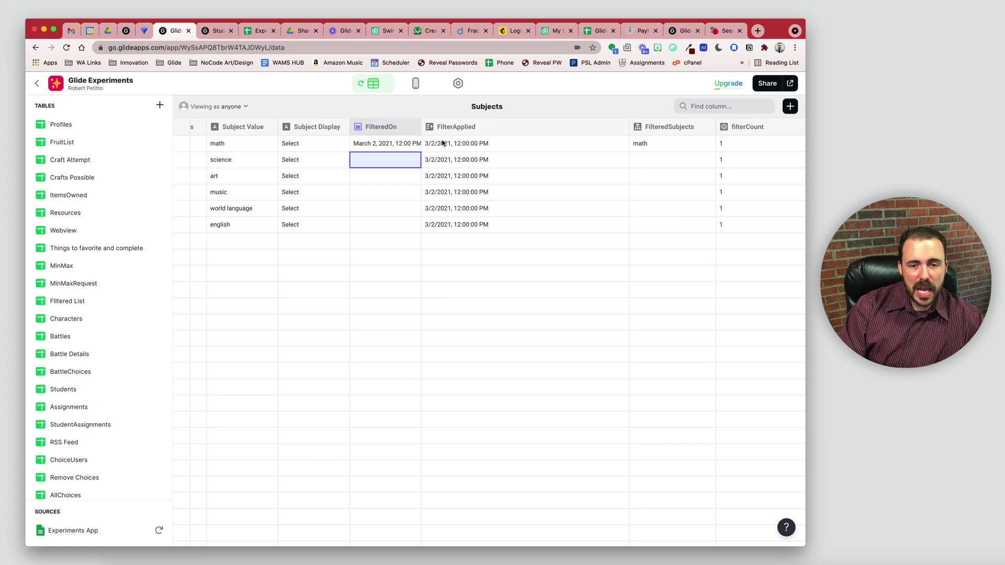
left_click(659, 144)
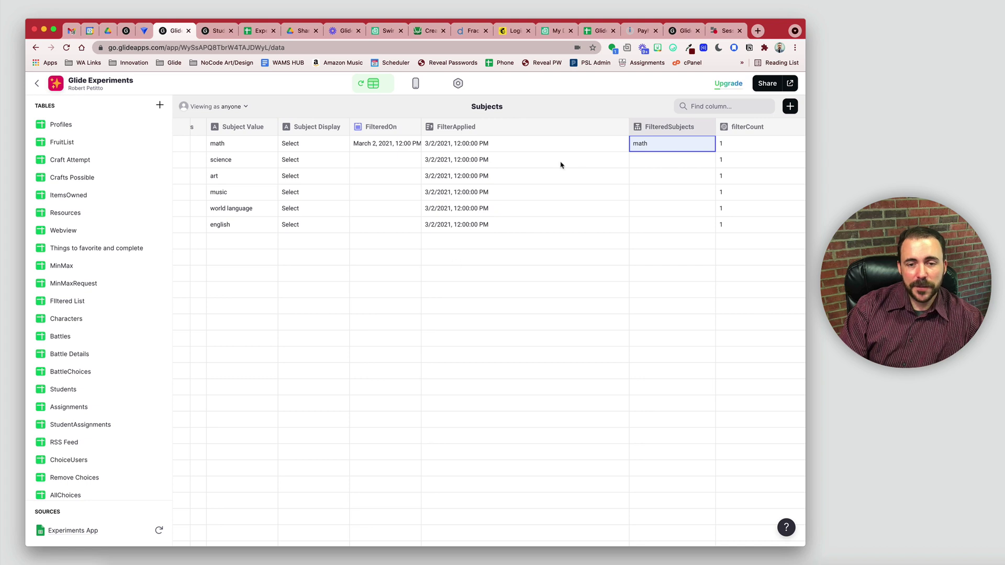
- Set the FilteredOn date for music to 3/2 and compare the Subject Value and FilteredSubjects columns
left_click(373, 197)
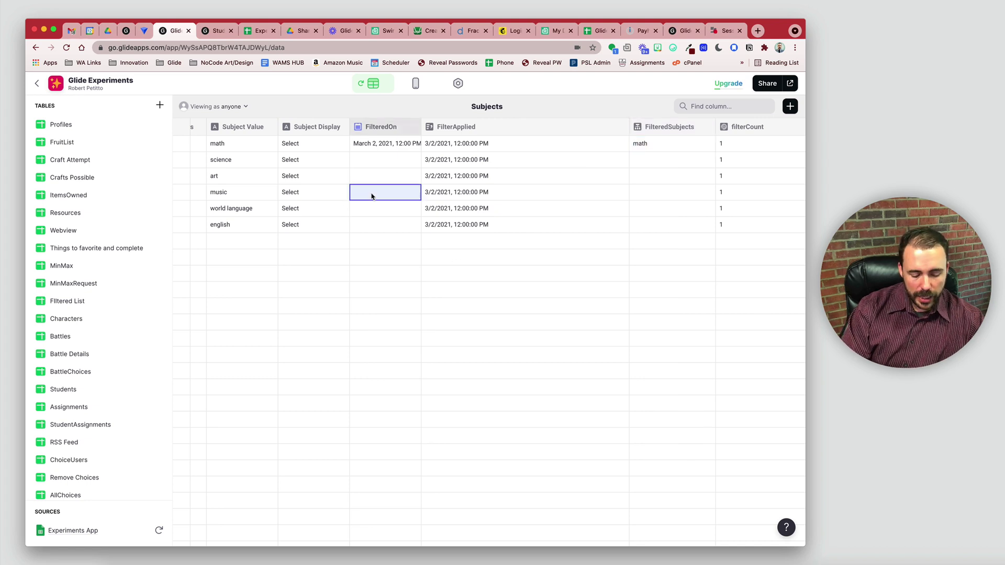
type("3/2")
key("Return")
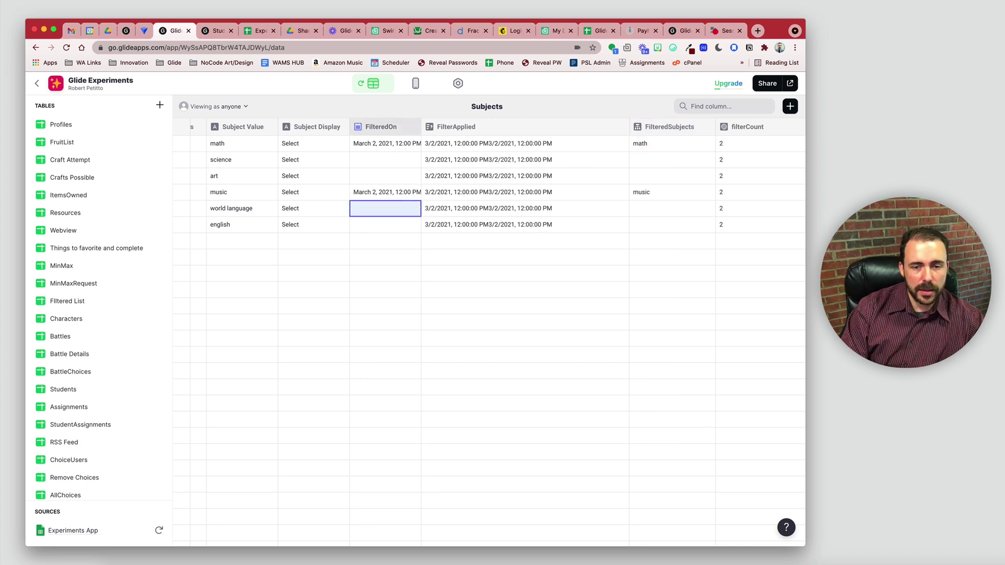
left_click(662, 193)
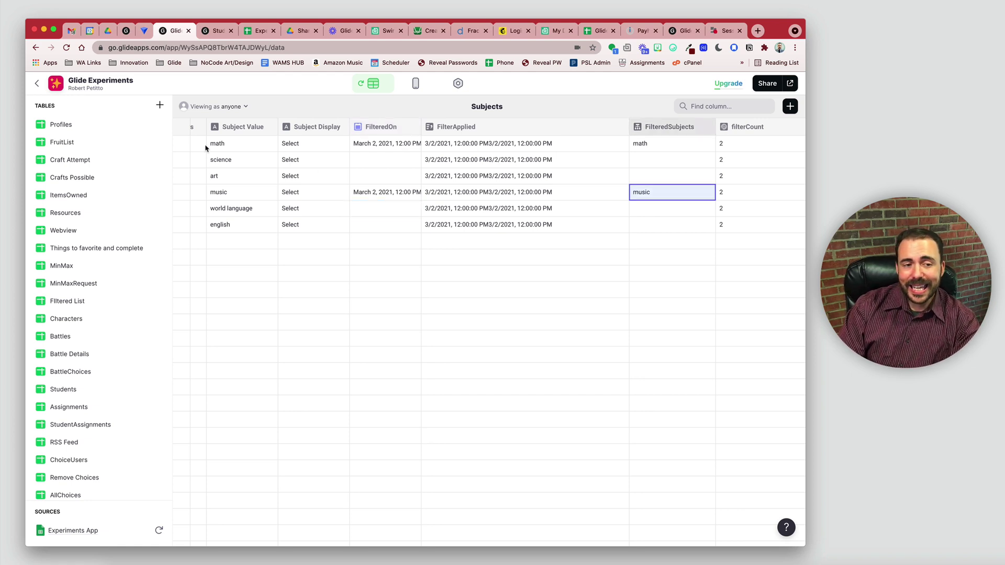
left_click_drag(242, 144, 243, 231)
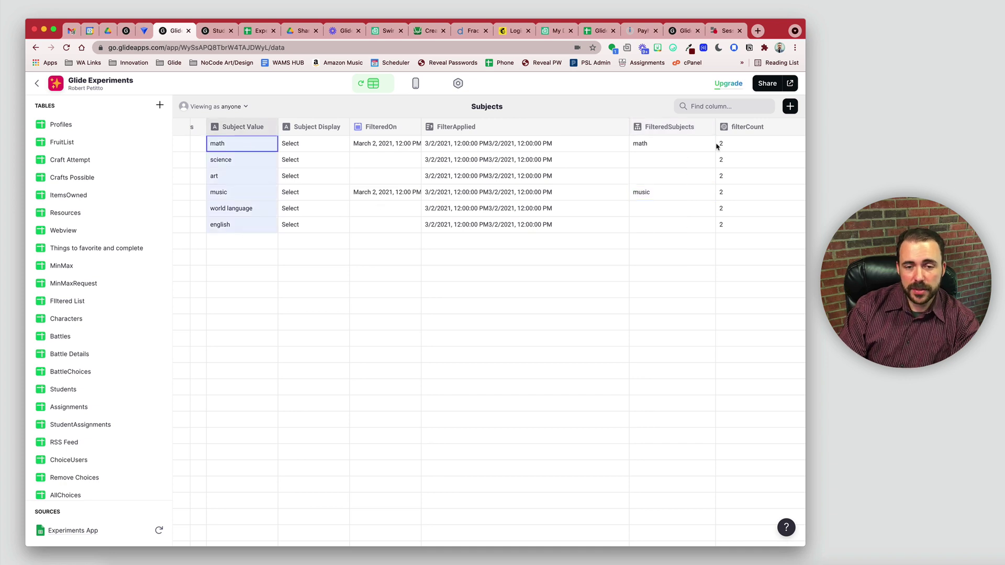
left_click_drag(677, 148, 677, 224)
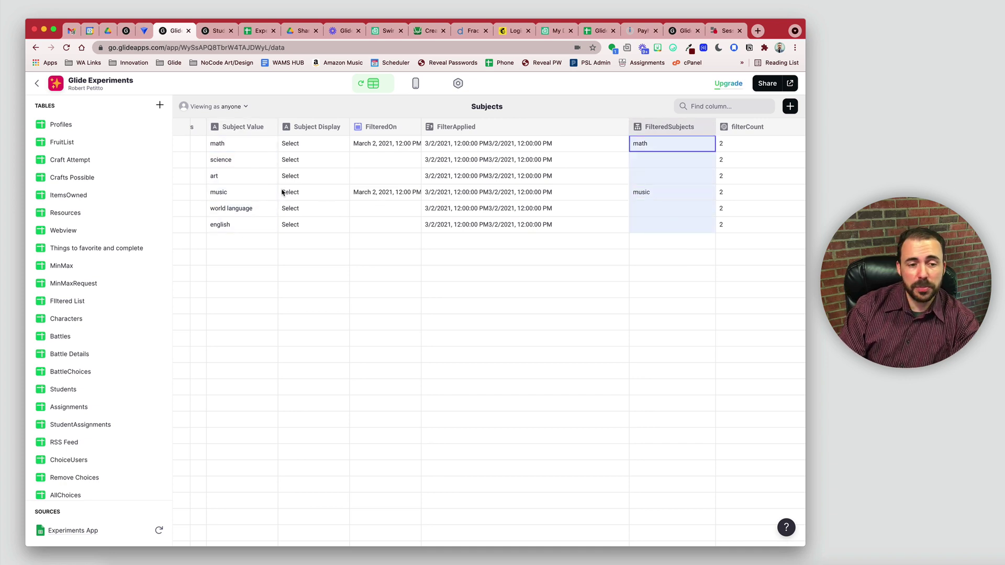
- Remove the 3/2 FilteredOn dates from music and math
left_click(381, 193)
key("Delete")
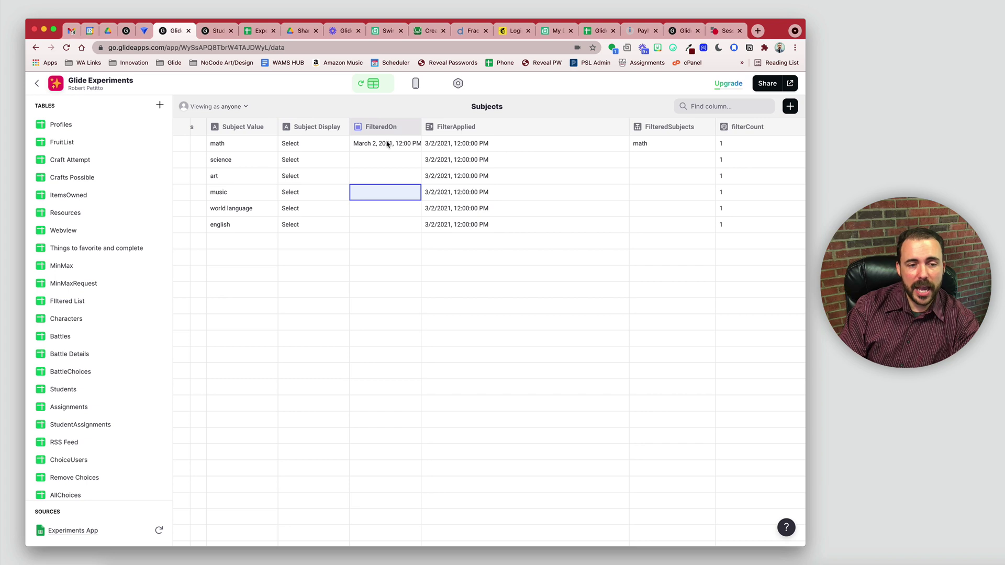
left_click(386, 146)
key("Delete")
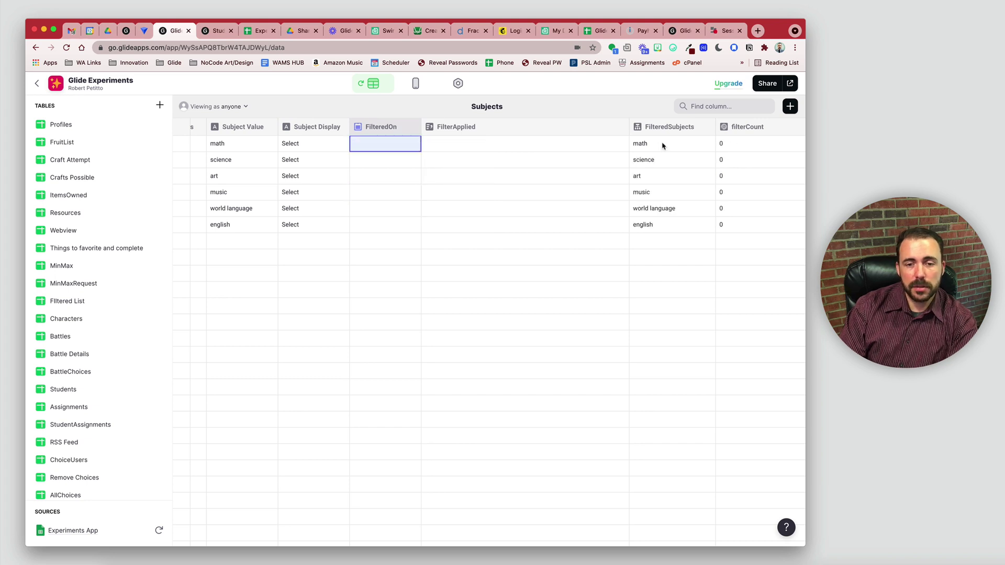
- Review the FilteredSubjects column with no dates set, open its If → Then → Else configuration, and cancel it without changes
left_click_drag(664, 145, 664, 233)
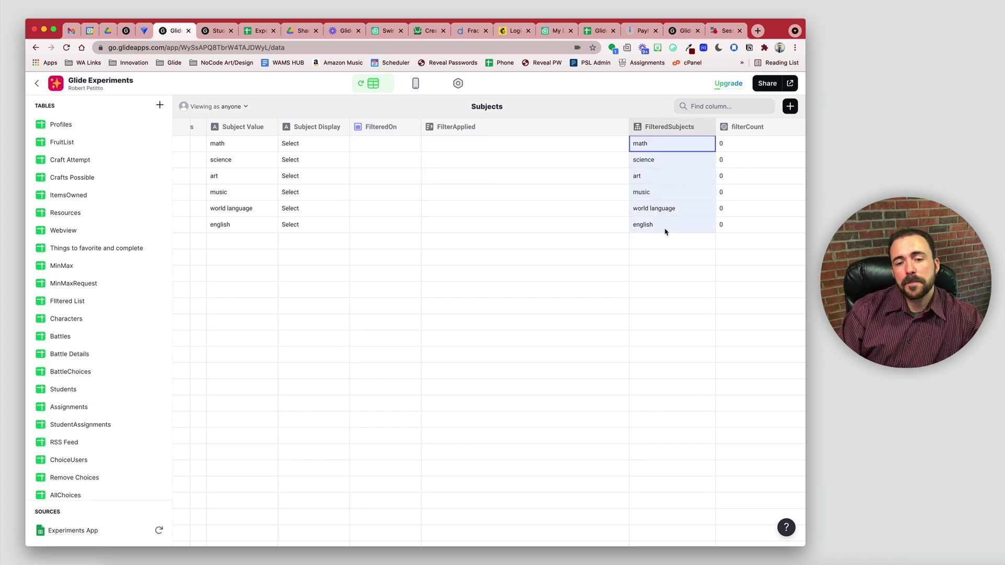
left_click(707, 129)
left_click(699, 146)
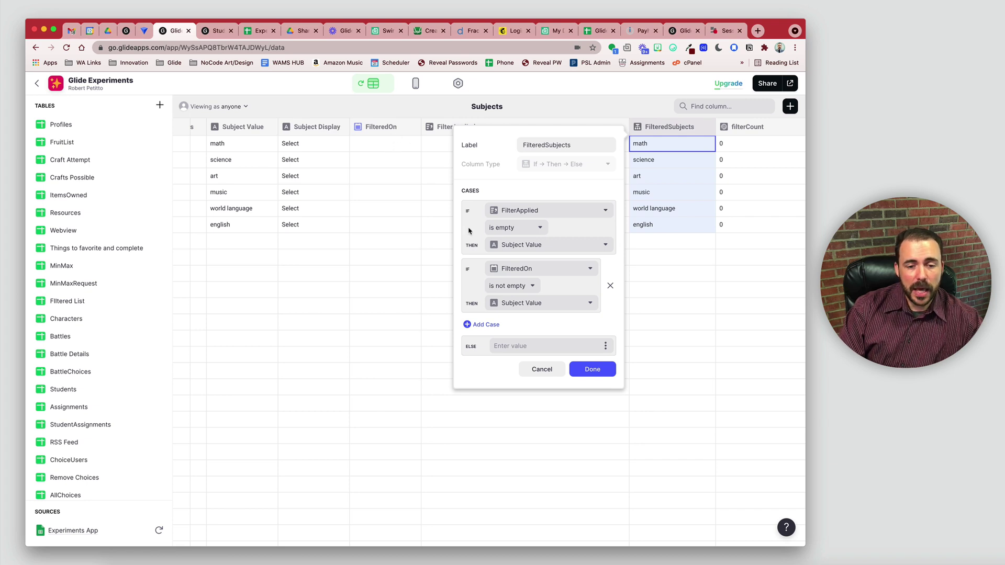
left_click(549, 372)
- Enter 3/2 as math's FilteredOn date and check the FilterApplied values across all subjects
left_click(390, 147)
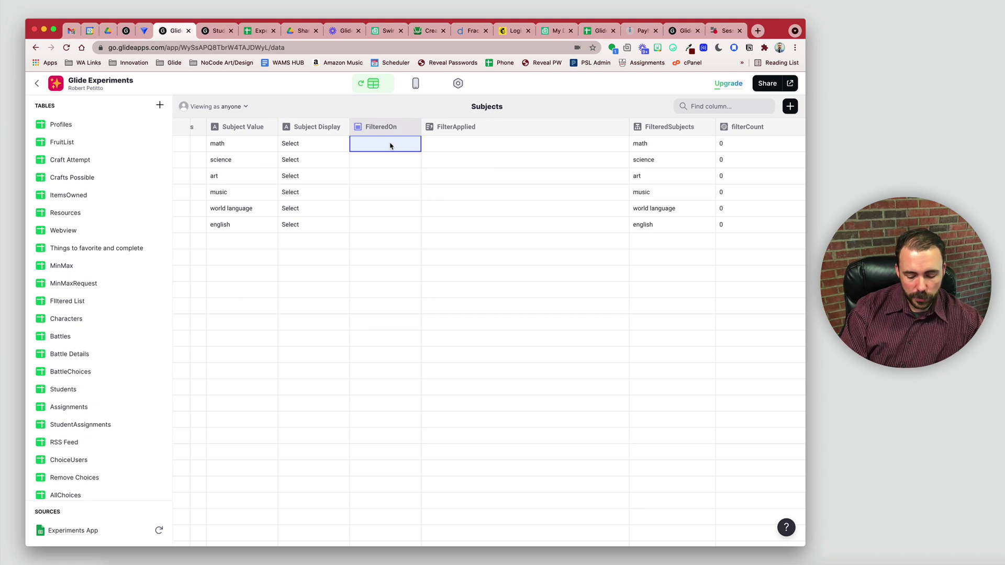
type("3/2")
key("Return")
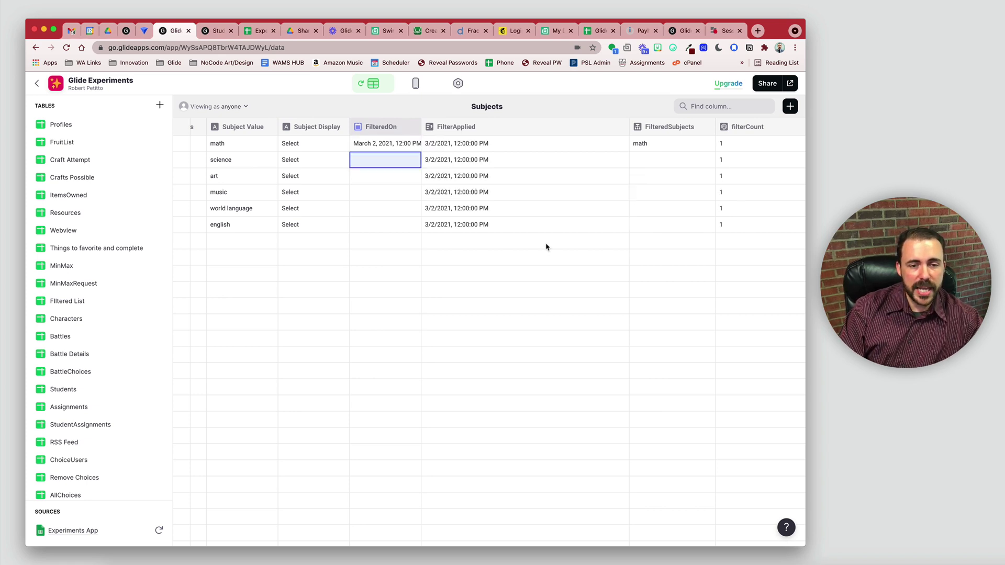
left_click(468, 145)
left_click(468, 222, "shift")
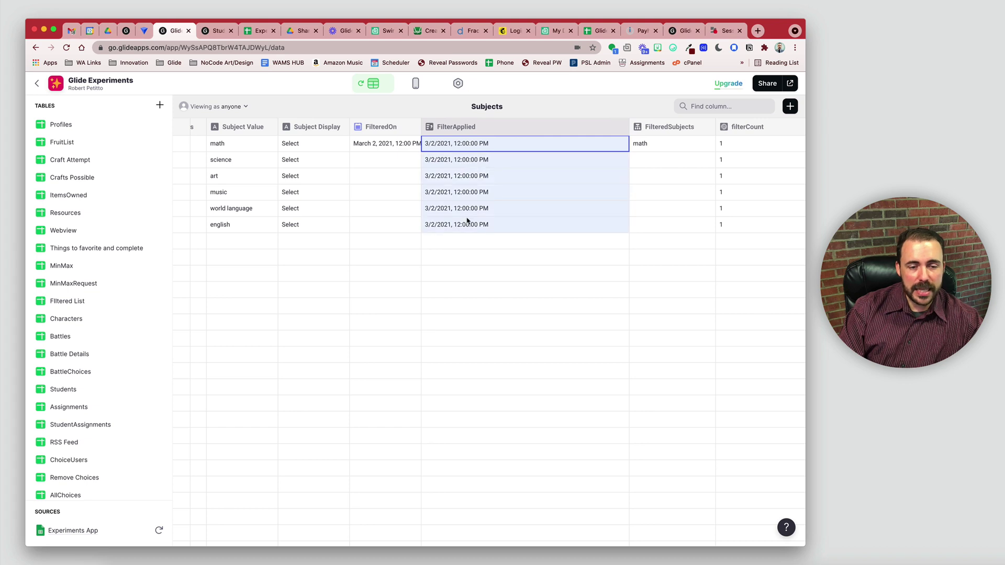
- Examine the FilterApplied and FilteredOn cases in the FilteredSubjects configuration, close it, and inspect the column's rows below math
left_click(709, 129)
left_click(681, 144)
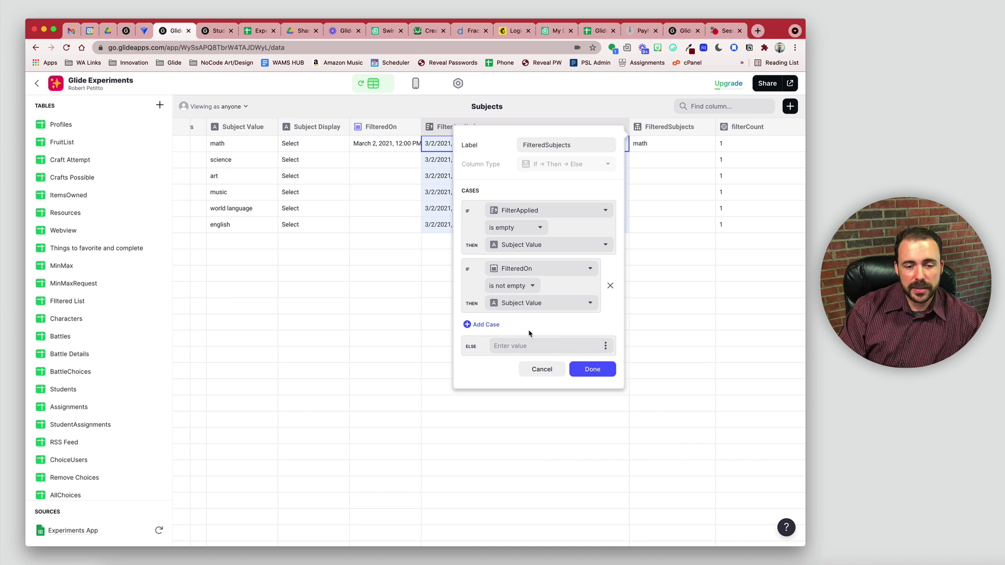
left_click(609, 367)
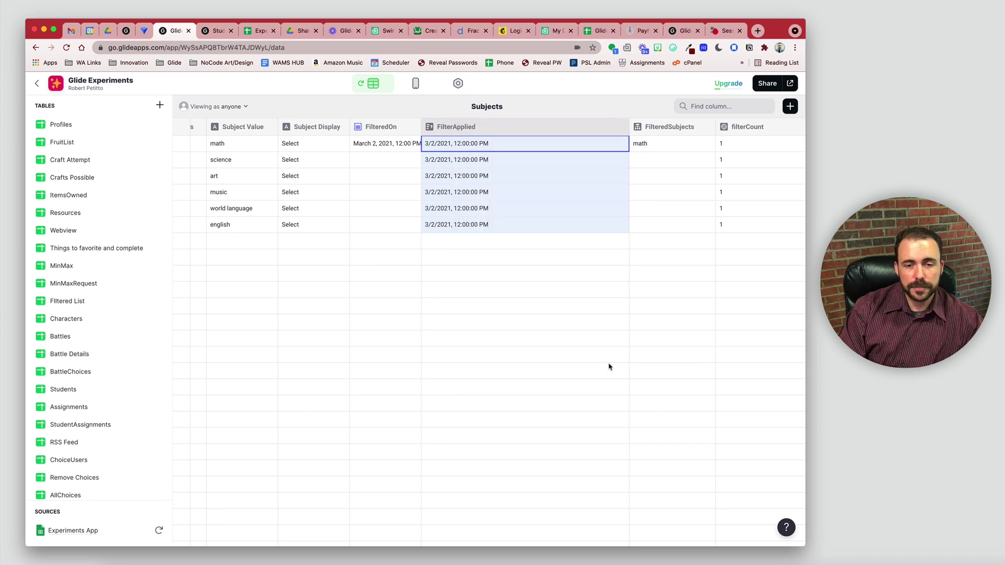
left_click(653, 166)
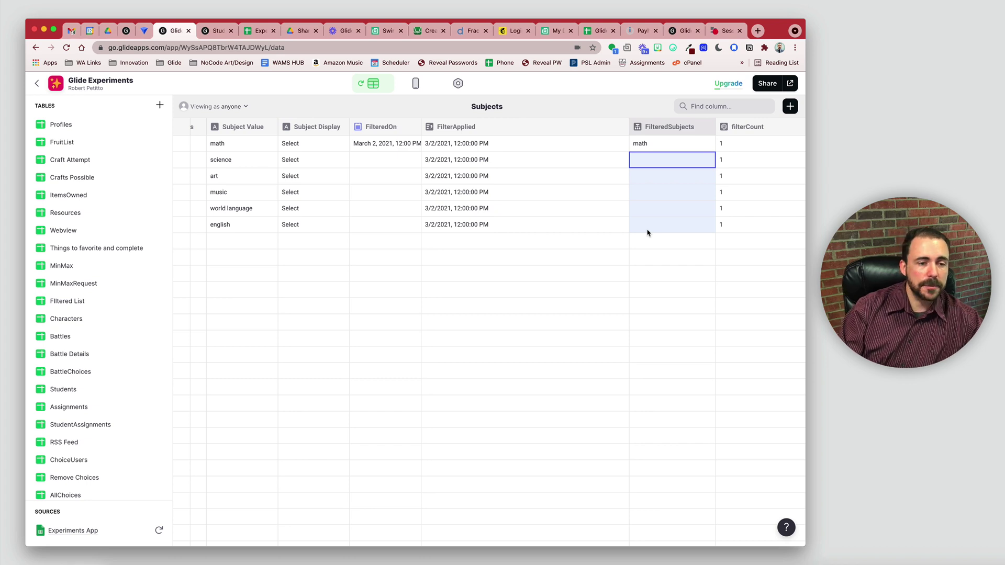
- Enter 3/2 as music's FilteredOn date and compare the FilteredOn and FilterApplied columns across all subjects
left_click(362, 195)
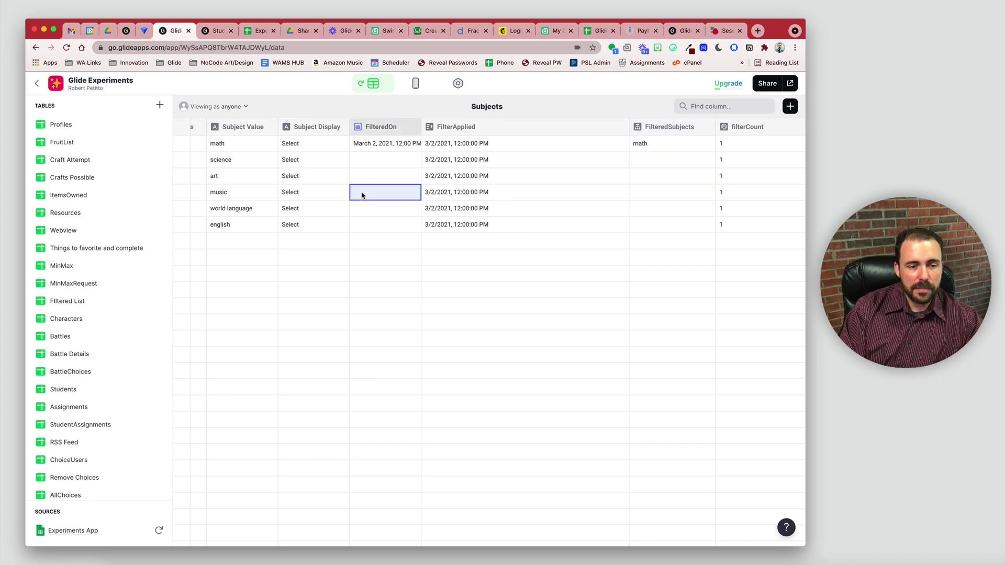
type("3/2")
key("Return")
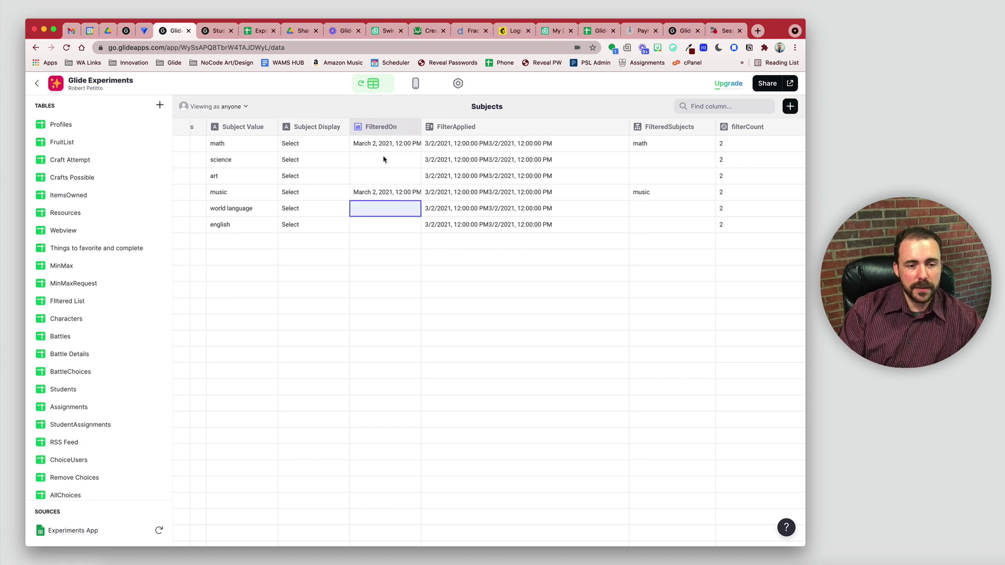
left_click_drag(383, 160, 388, 224)
left_click_drag(473, 147, 471, 244)
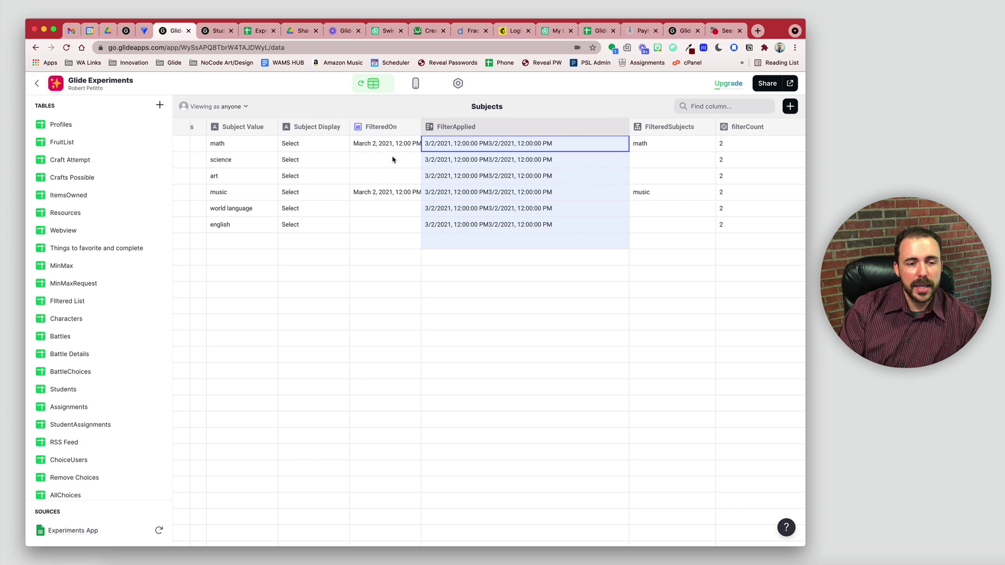
left_click_drag(391, 146, 389, 228)
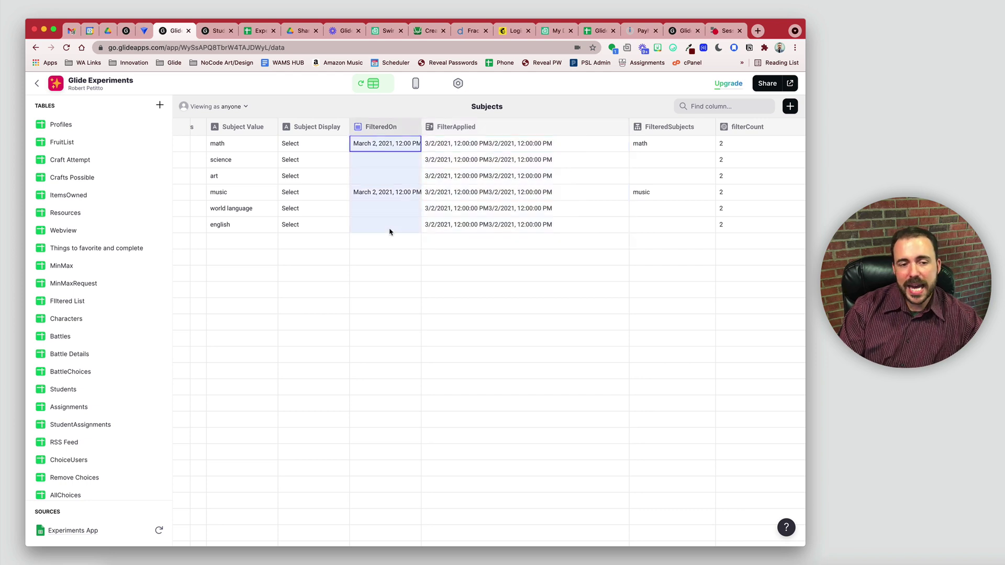
left_click(389, 195)
left_click(390, 148)
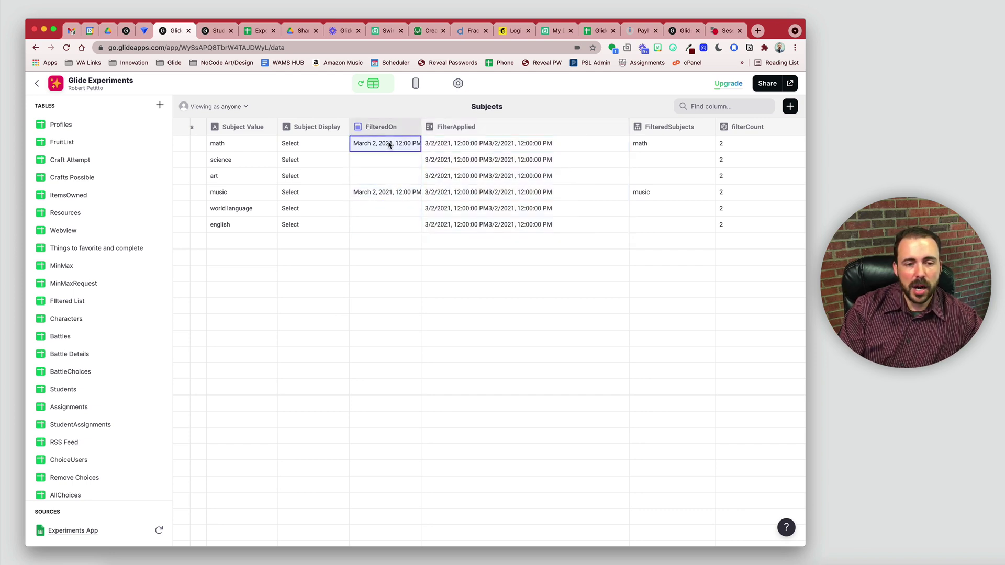
- Check the FilteredSubjects entries for math and music, and the filterCount values across all subjects
left_click(655, 148)
left_click(655, 197)
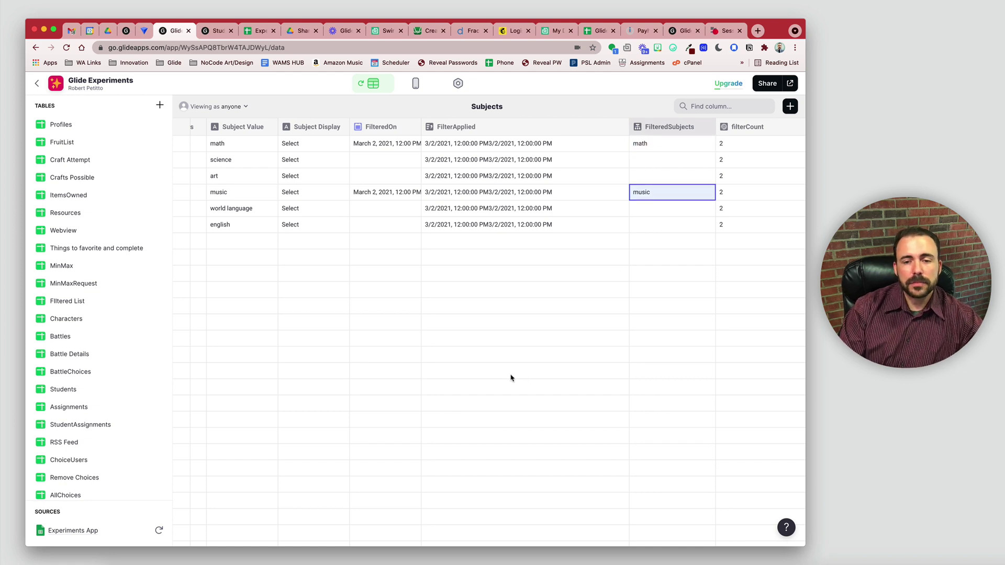
scroll(555, 283, "right", 3)
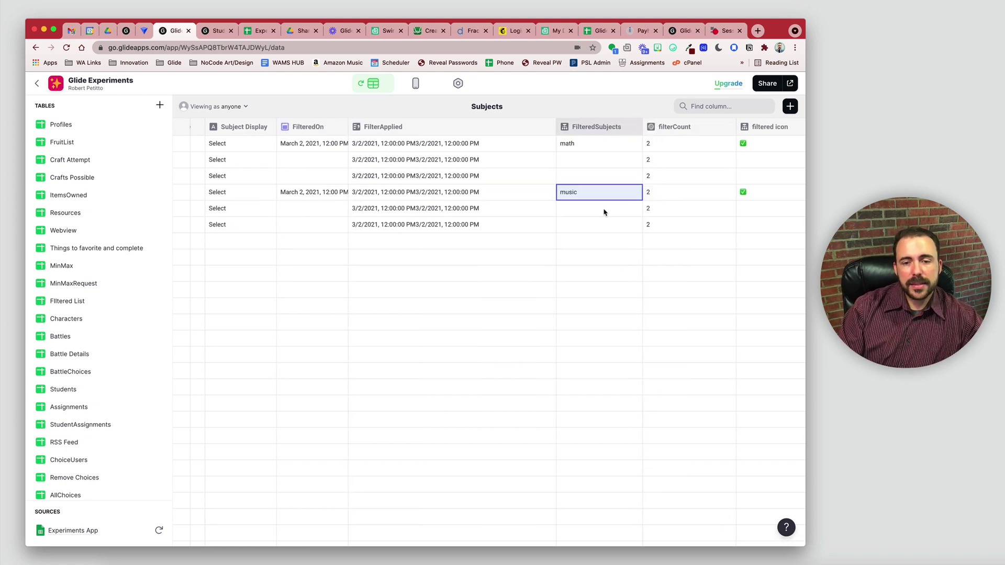
left_click_drag(677, 146, 683, 228)
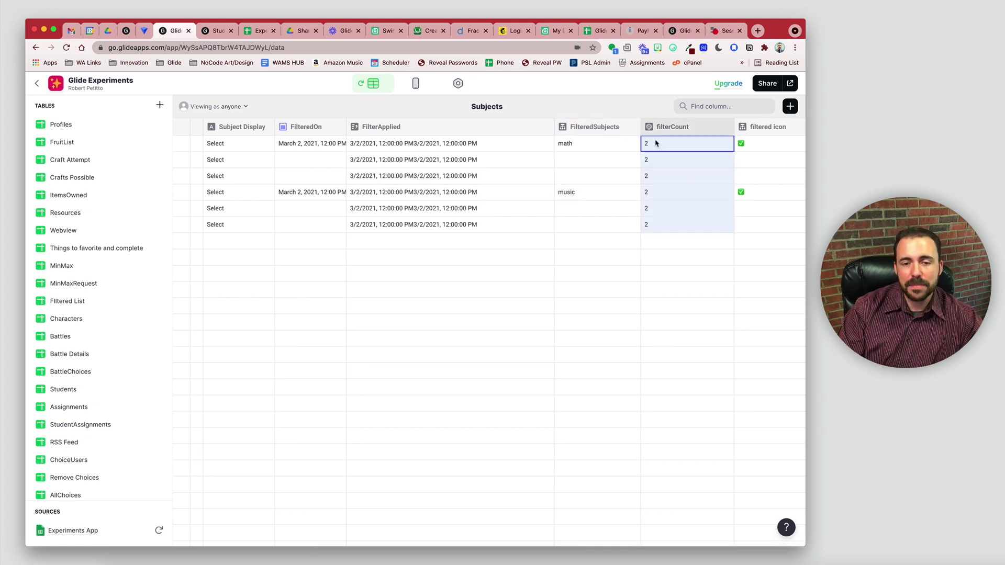
- Review the filterCount column's Rollup configuration, close it, and compare the FilteredOn dates with the filterCount values
left_click(727, 128)
left_click(708, 147)
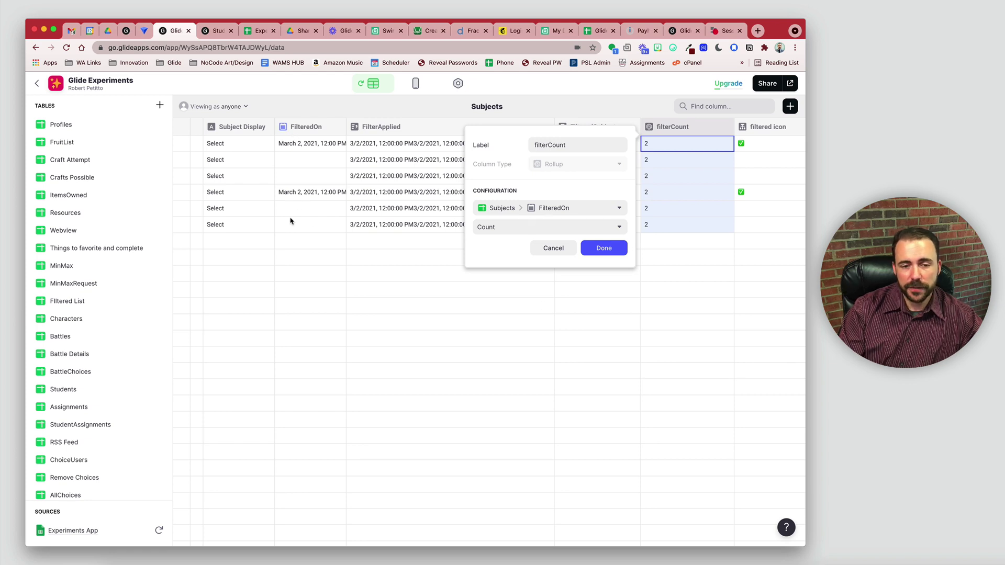
left_click(602, 250)
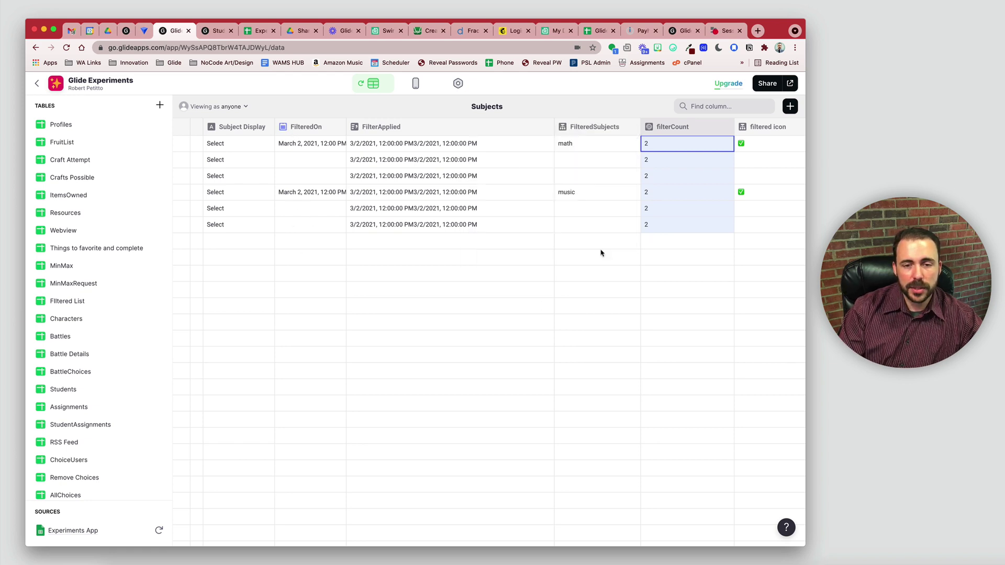
left_click_drag(304, 149, 300, 231)
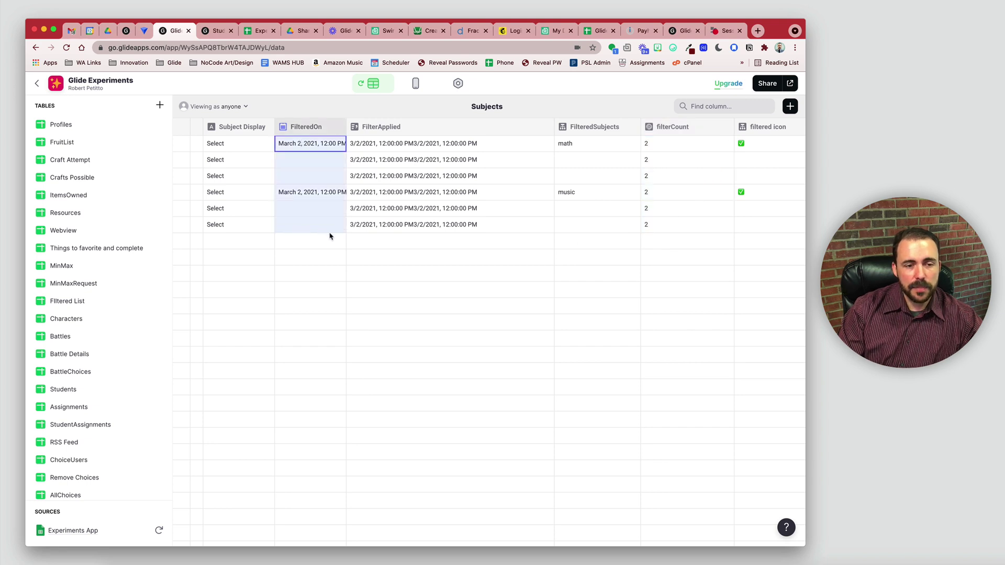
left_click(329, 193)
left_click_drag(661, 143, 669, 227)
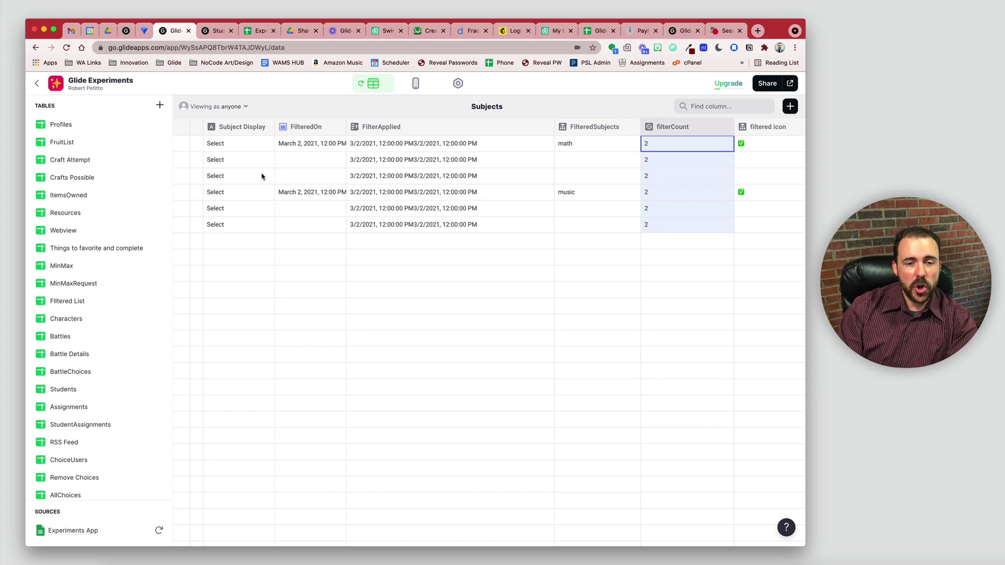
- Clear math's FilteredOn date and compare the FilteredOn and filterCount columns across all subjects
scroll(262, 176, "left", 4)
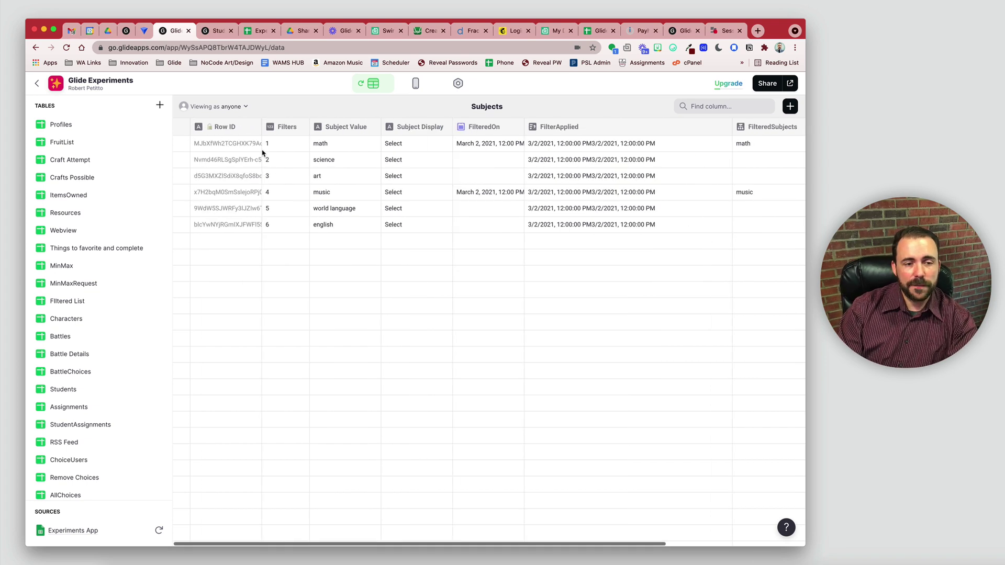
left_click(478, 146)
key("Delete")
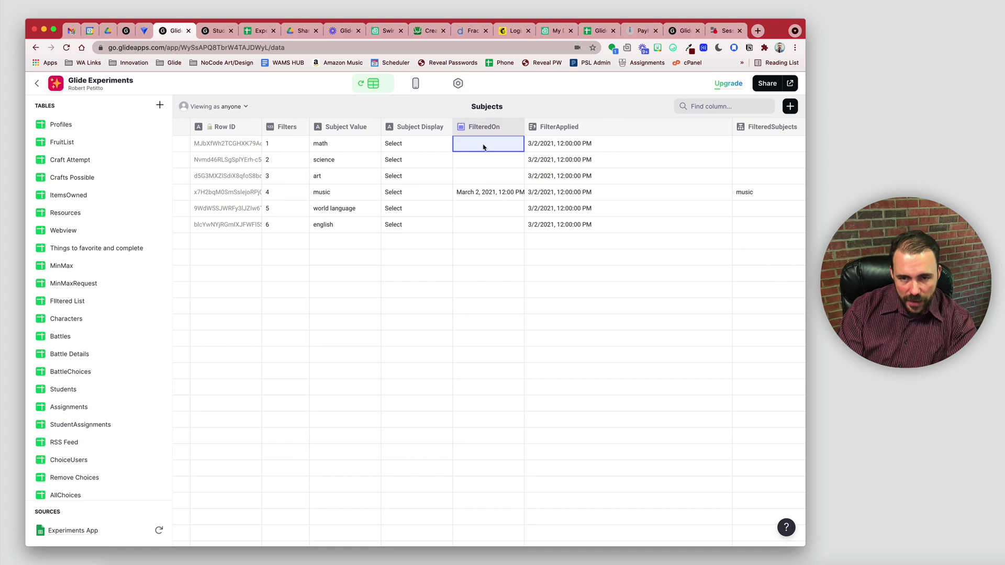
scroll(478, 146, "right", 4)
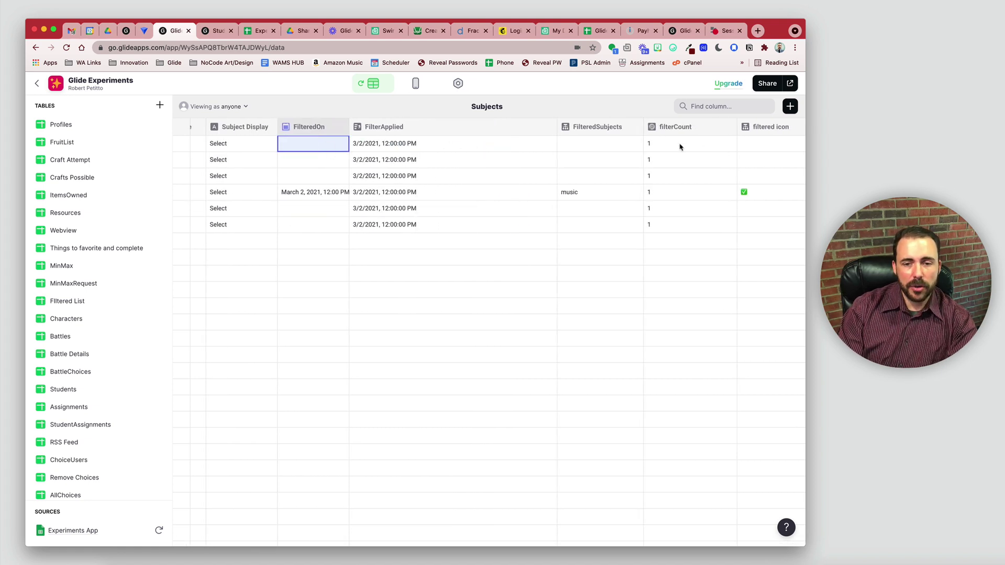
left_click_drag(681, 147, 675, 231)
left_click_drag(313, 144, 311, 229)
left_click(320, 190)
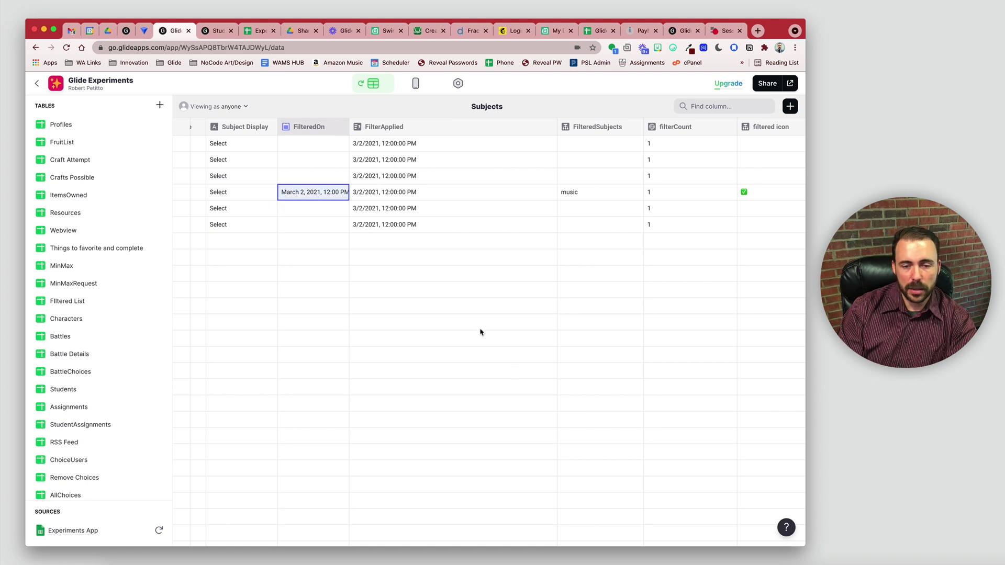
left_click_drag(674, 147, 665, 227)
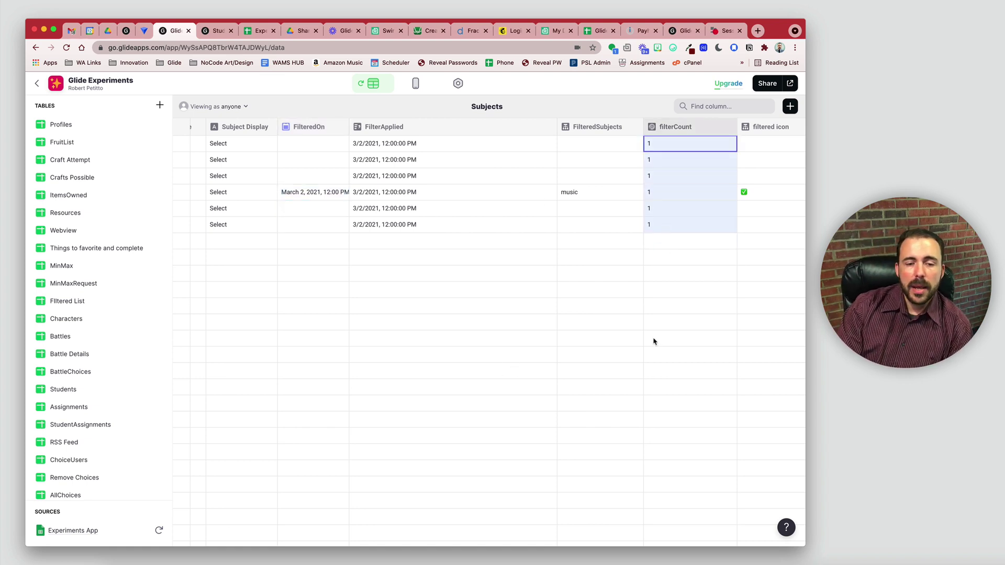
- Review the filtered icon column's If → Then → Else configuration, close it, and compare its rows with music's FilteredSubjects entry
scroll(659, 314, "right", 1)
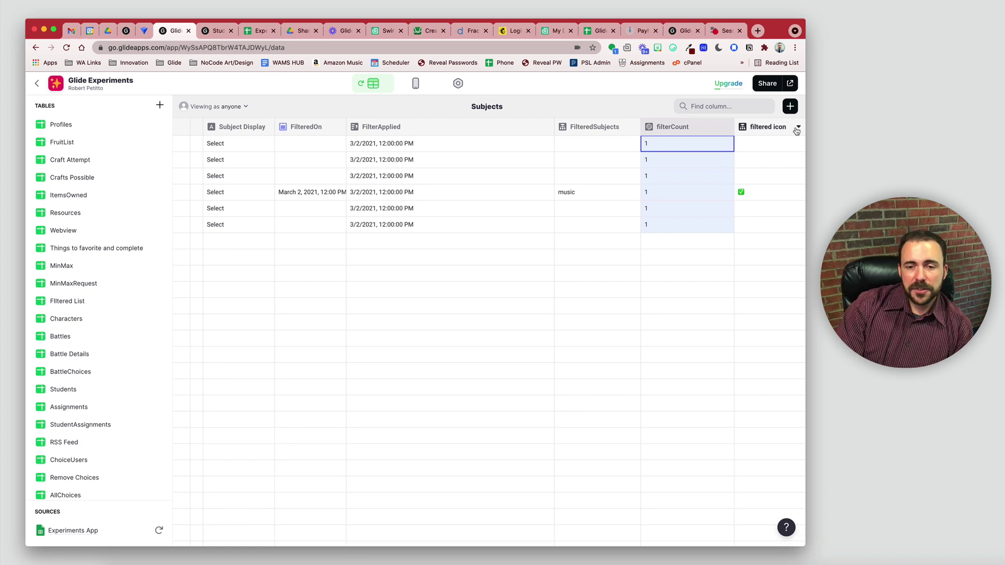
left_click(796, 129)
left_click(785, 145)
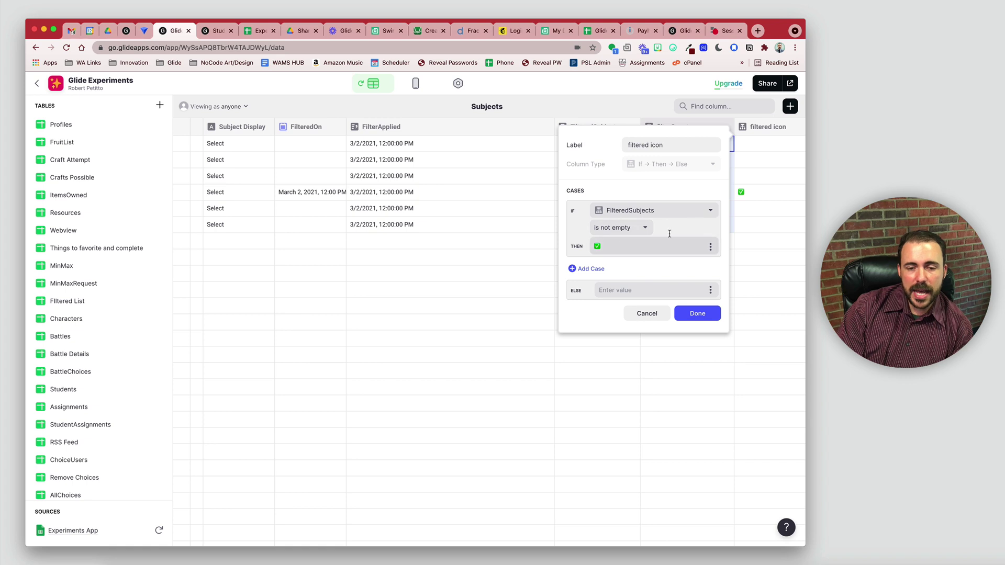
left_click(702, 313)
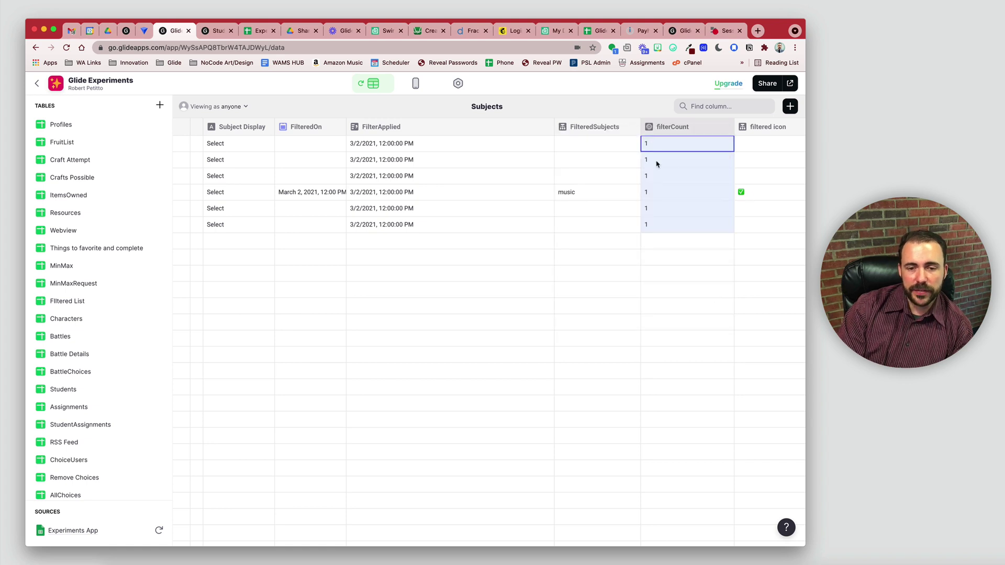
left_click(599, 194)
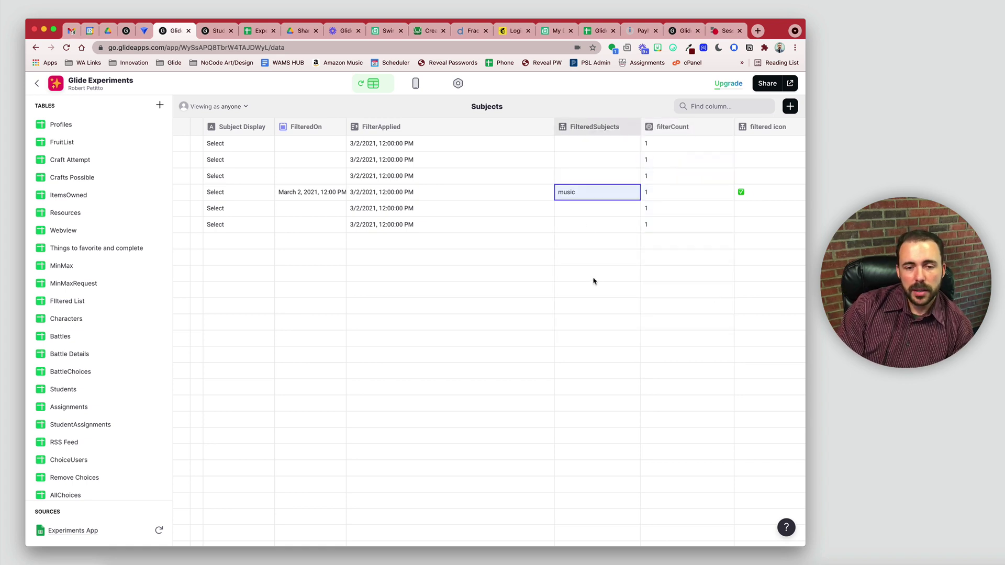
left_click(768, 193)
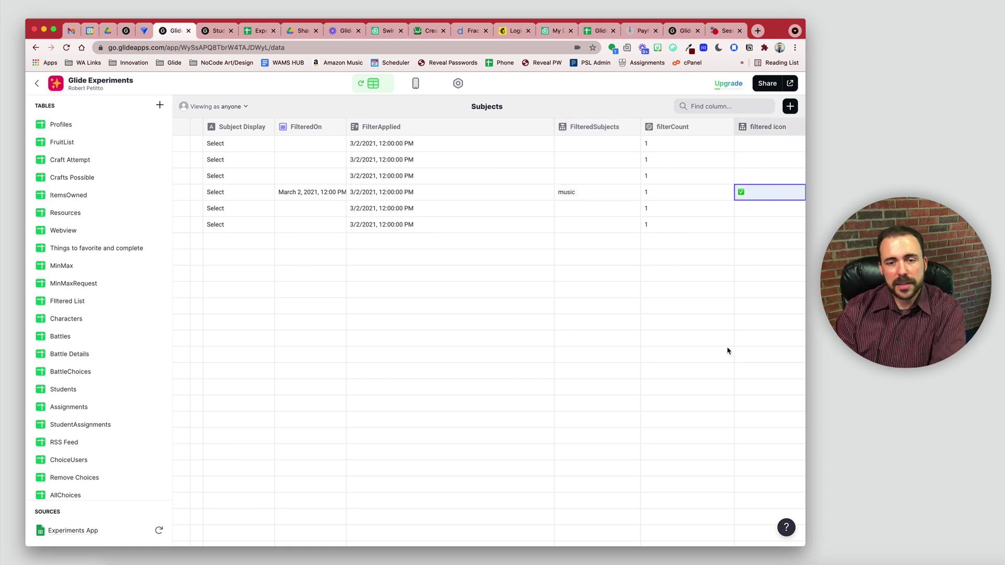
left_click_drag(755, 153, 750, 229)
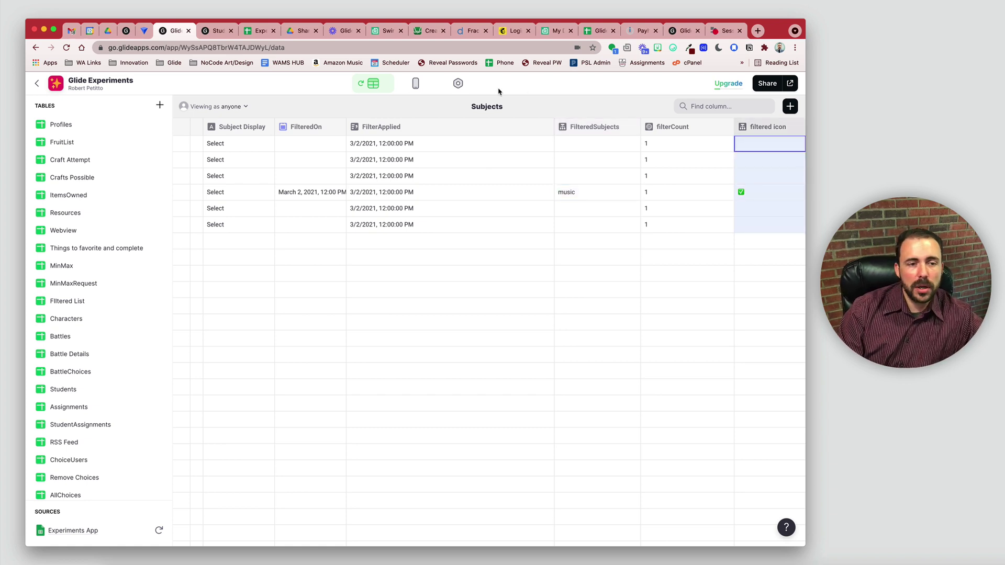
- Open the Glide Experiments layout preview, select art in the Subjects filter list, and deselect both art and music
left_click(215, 30)
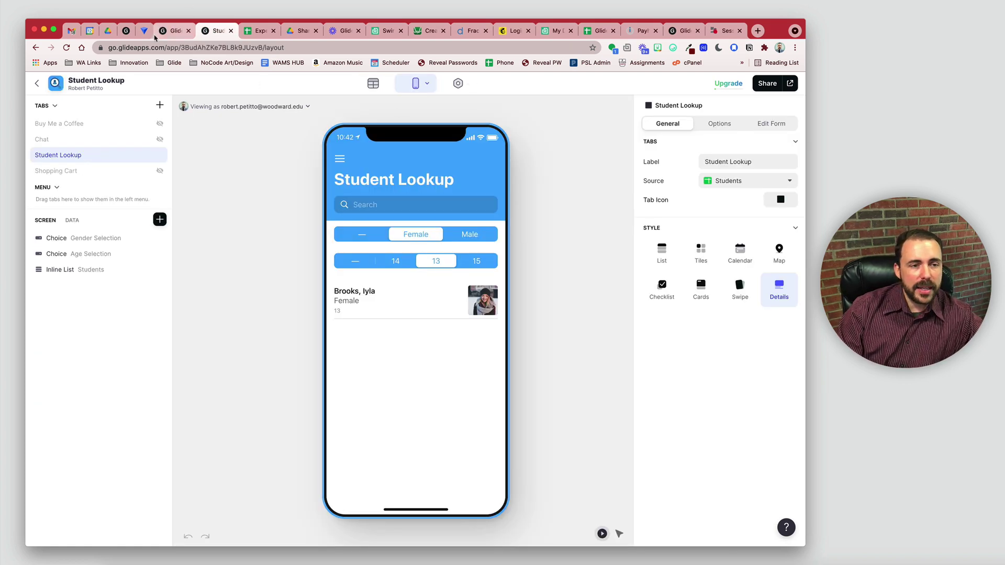
left_click(157, 33)
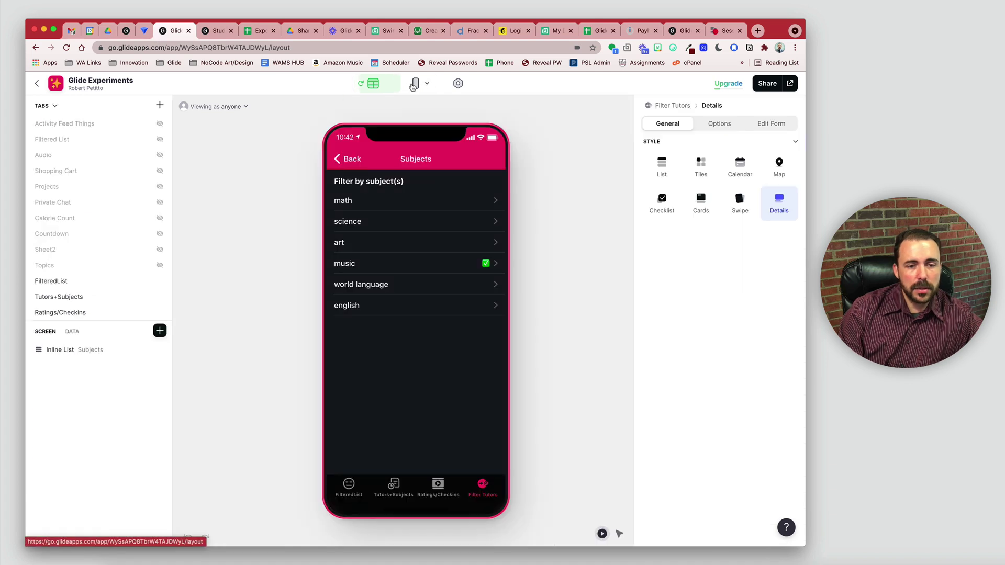
left_click(415, 84)
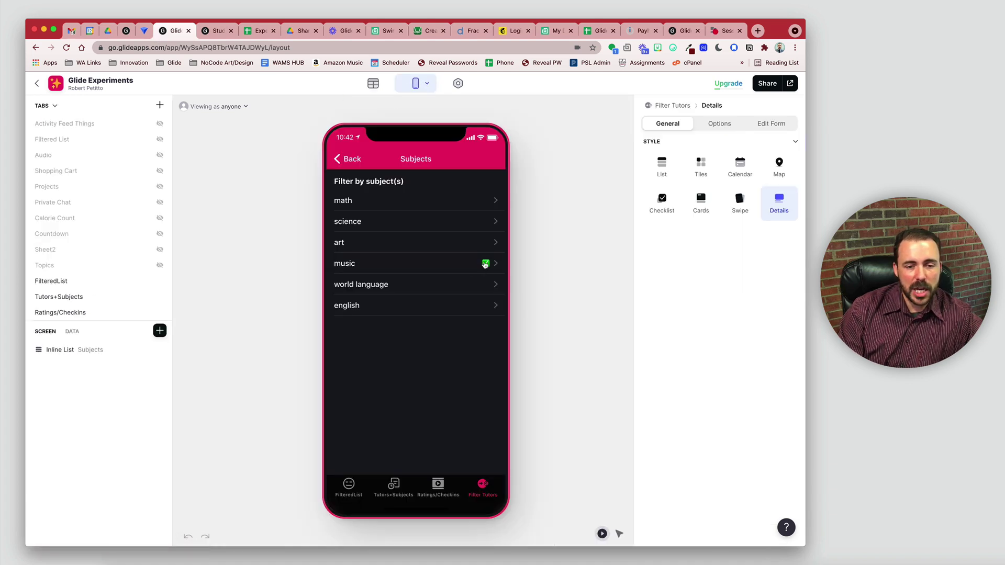
left_click(428, 245)
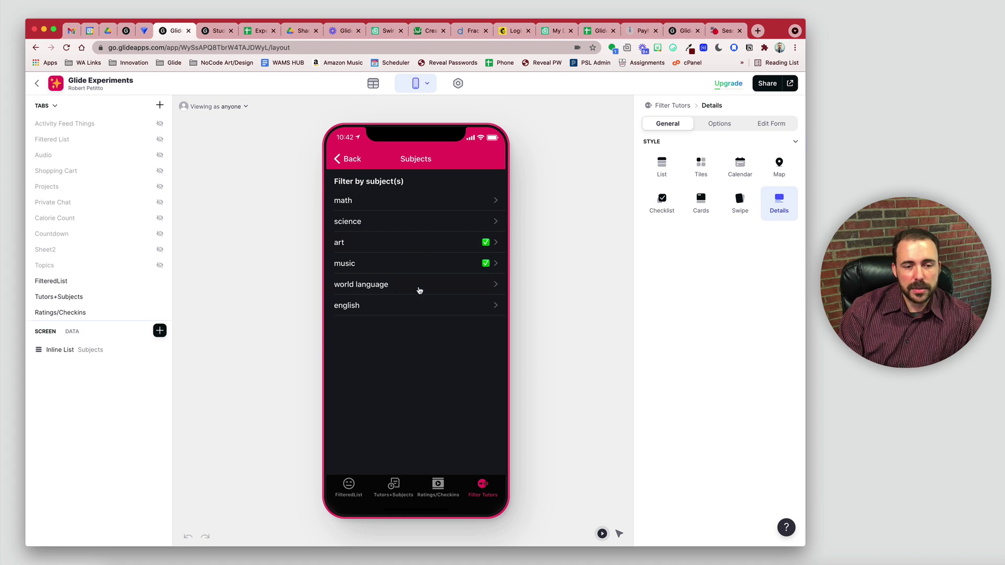
left_click(486, 242)
left_click(481, 264)
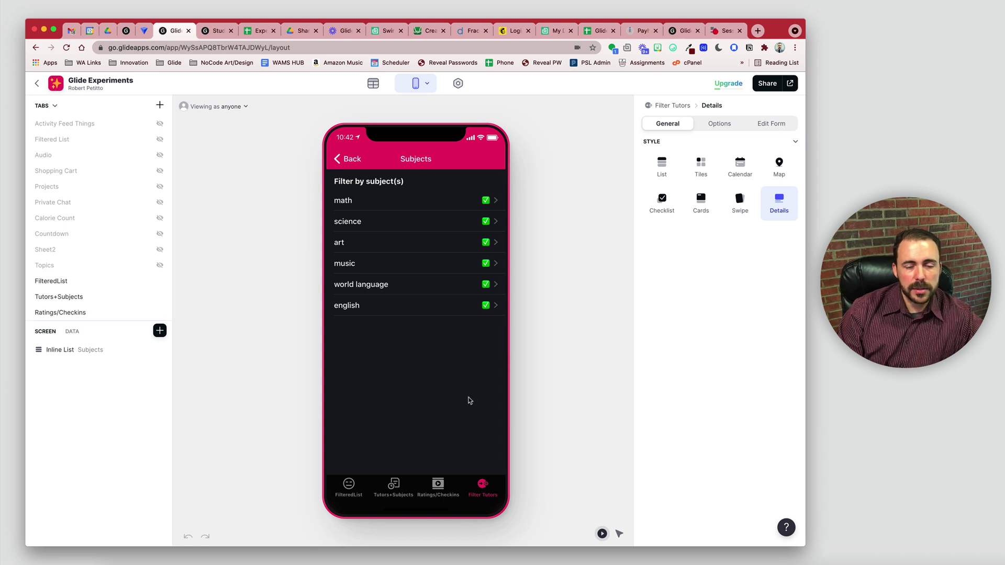
- Try the built-in filter on the Tutors+Subjects list with english, reset it to All, and close it
left_click(393, 490)
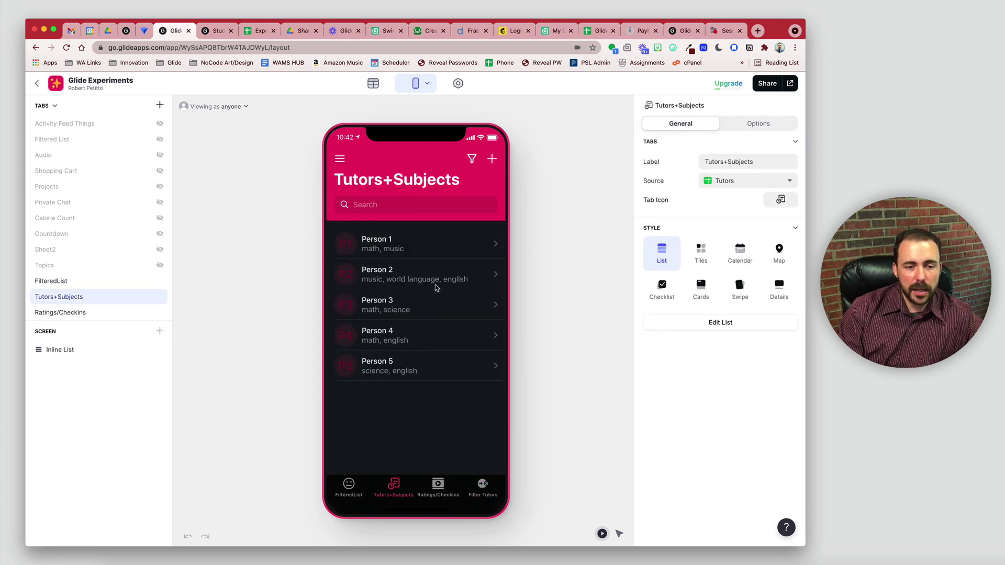
left_click(473, 160)
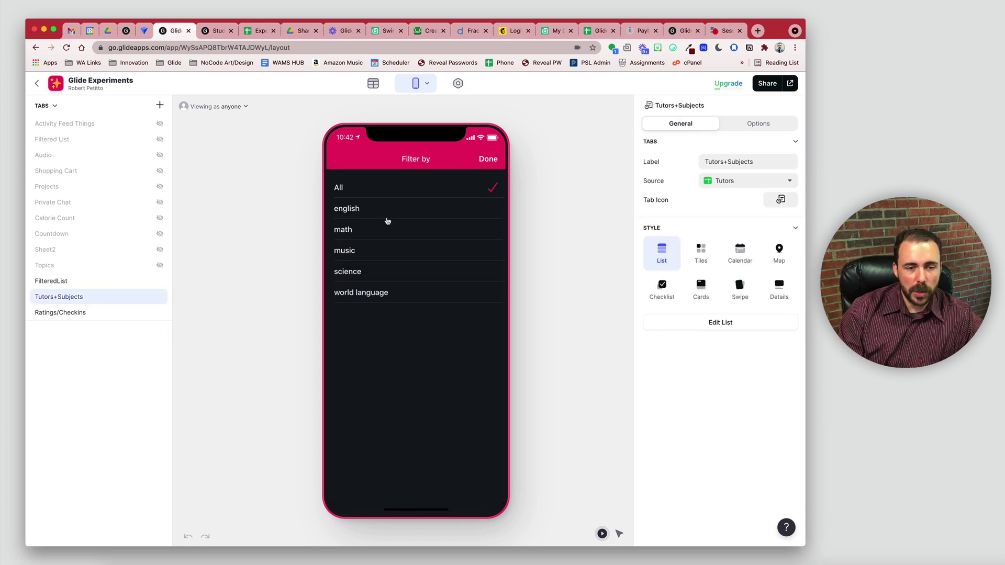
left_click(404, 212)
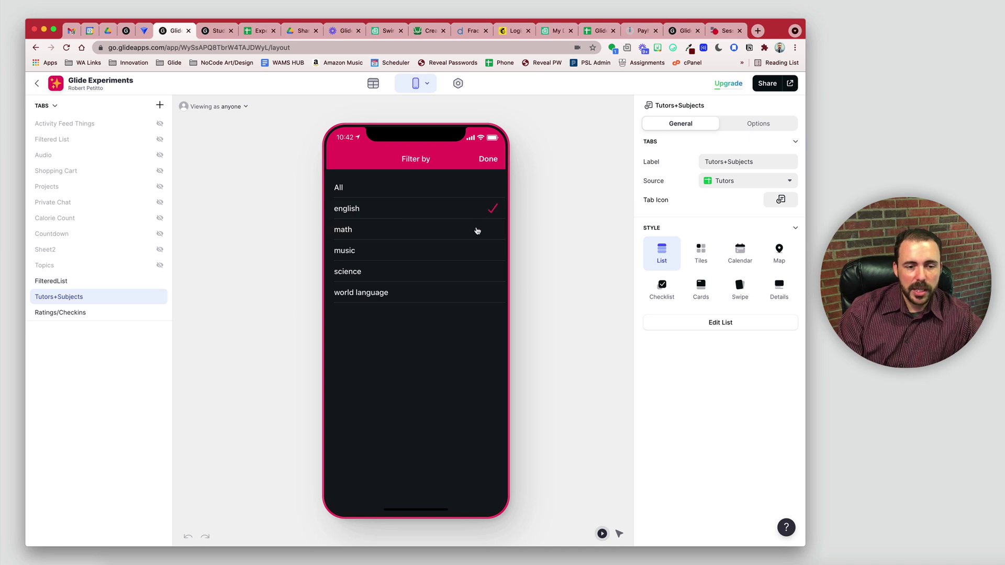
left_click(479, 271)
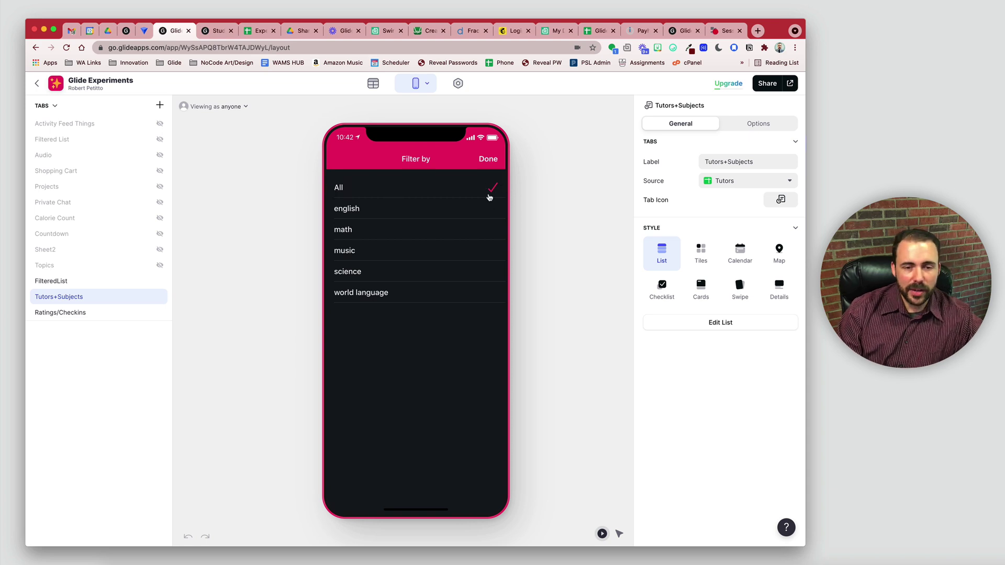
left_click(488, 160)
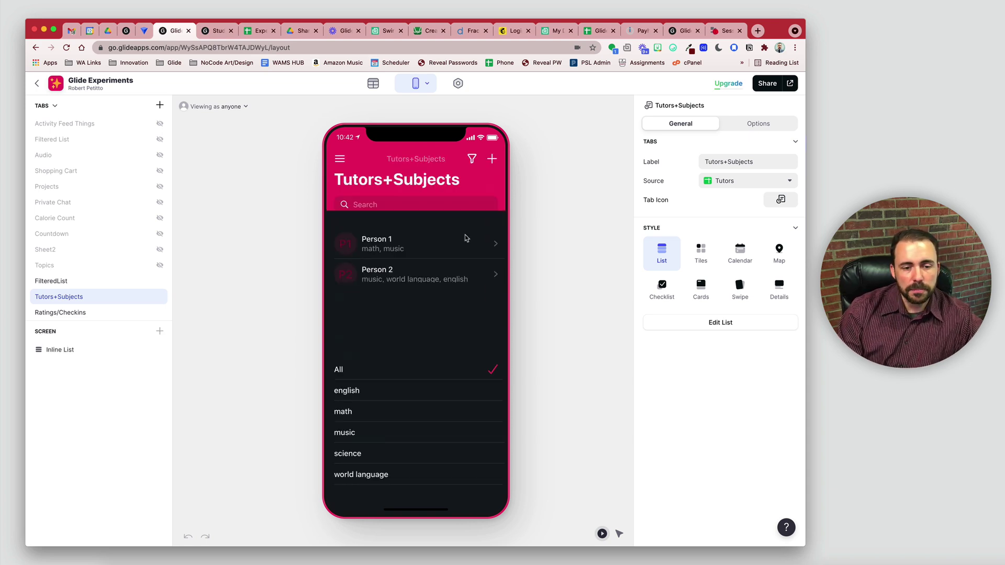
- Toggle art, science, world language and english in the Filter Tutors subject filter, clear every selection, and return to the tutor list
left_click(481, 480)
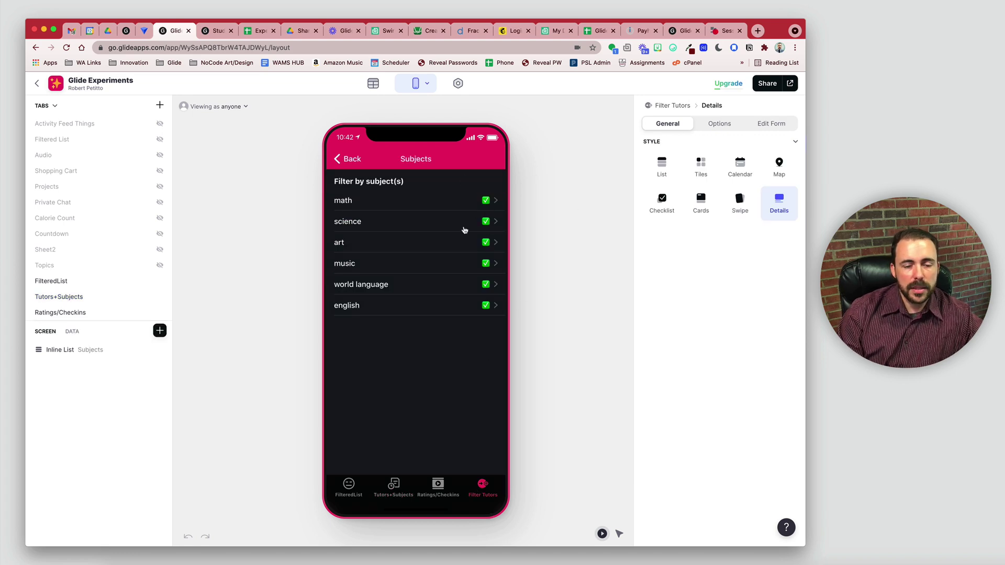
left_click(477, 250)
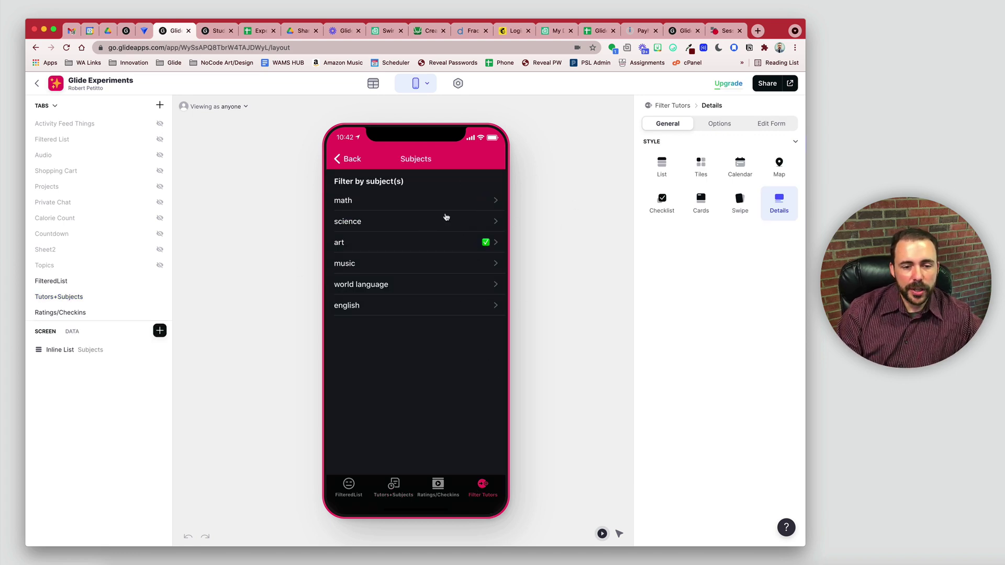
left_click(446, 218)
left_click(445, 287)
left_click(450, 312)
left_click(464, 289)
left_click(467, 307)
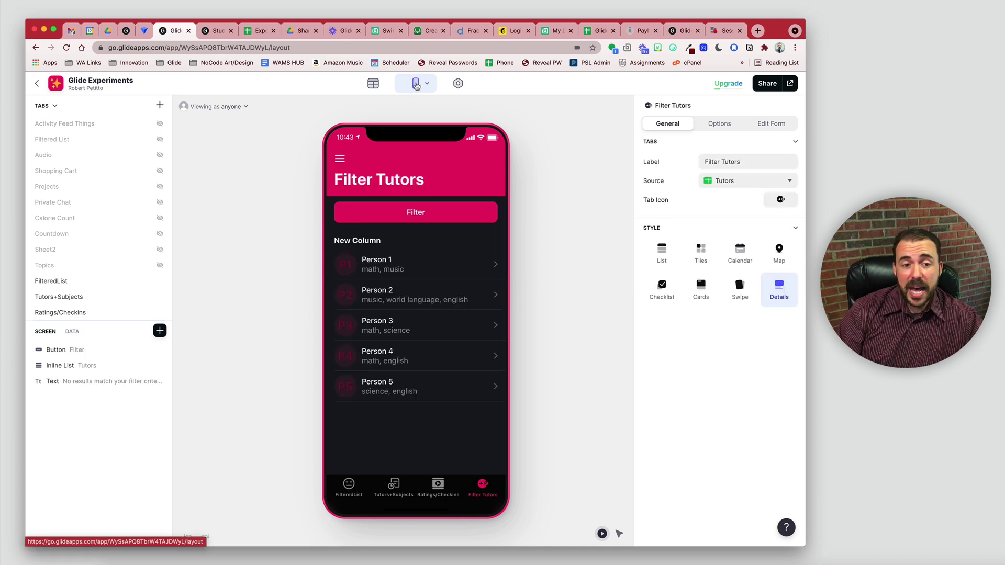
left_click(424, 232)
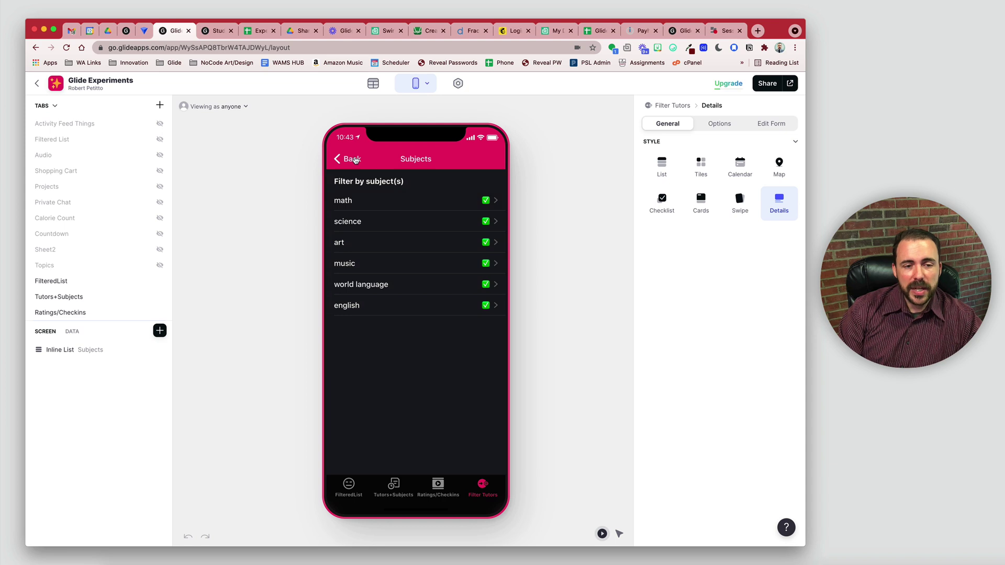
left_click(354, 160)
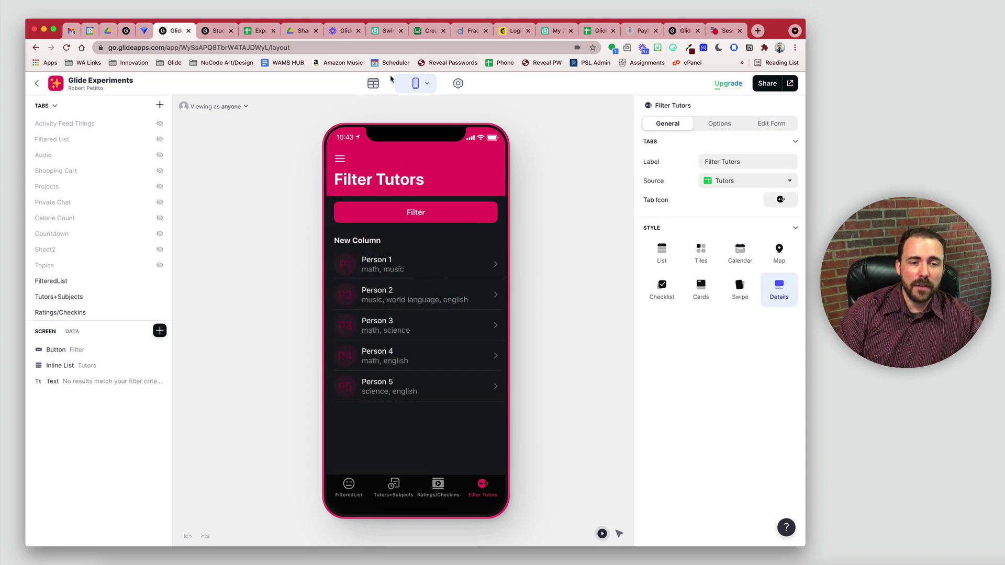
- Open the Tutors table in the data editor and examine the tutors in its Person column
left_click(373, 84)
scroll(104, 387, "down", 10)
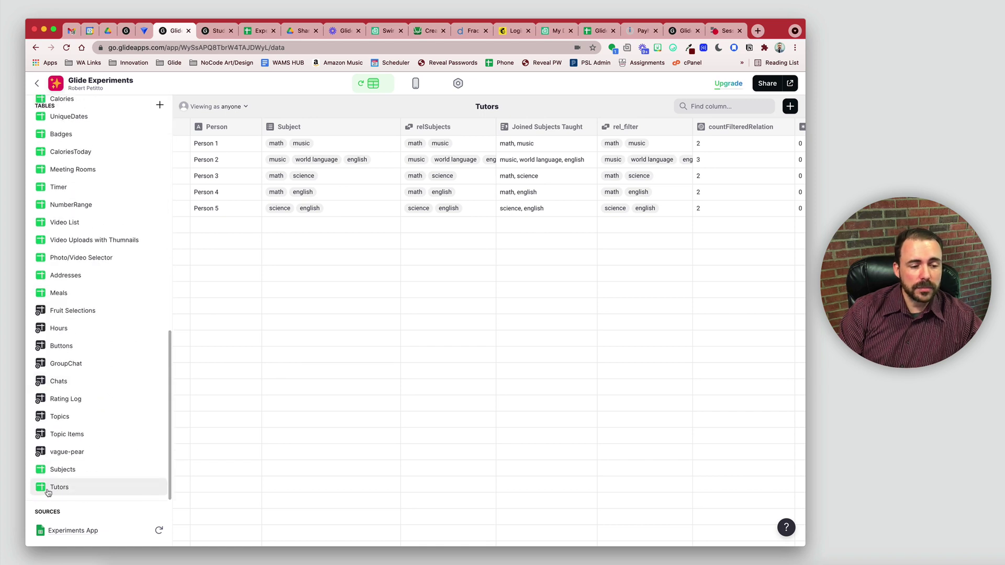
left_click_drag(236, 140, 236, 212)
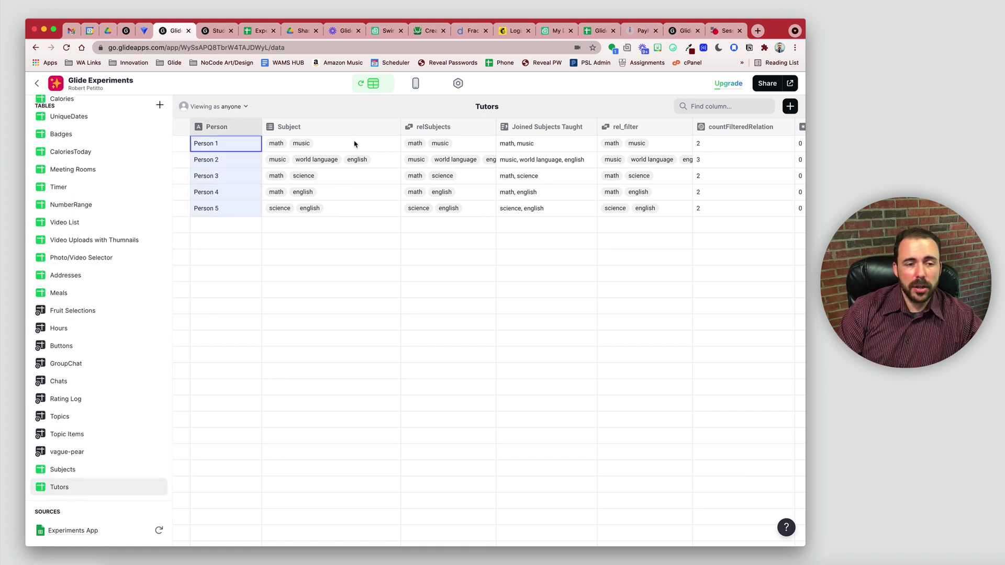
- Examine the tutors' Subject, relSubjects and Joined Subjects Taught columns in the Tutors table
left_click_drag(356, 142, 355, 213)
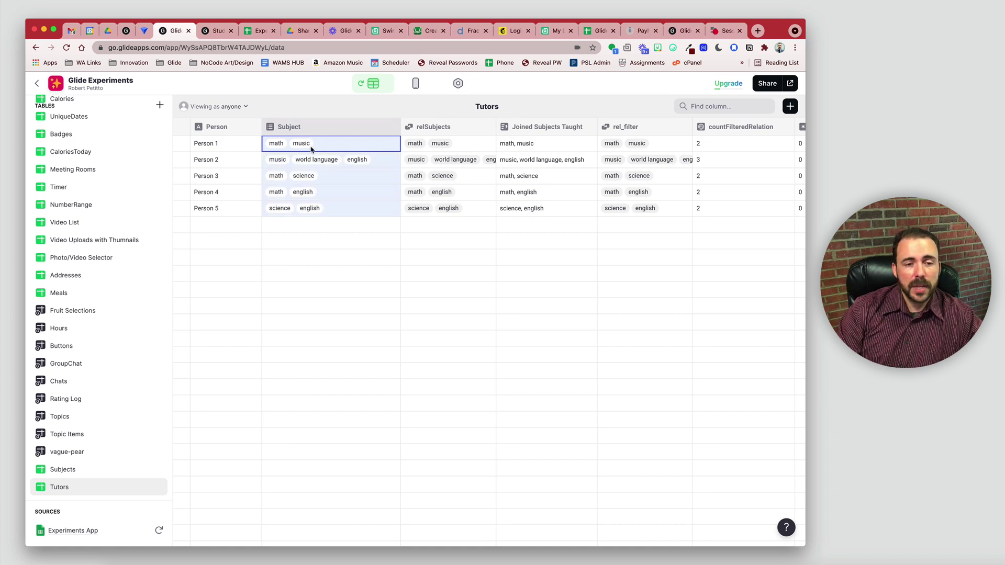
left_click_drag(467, 143, 470, 209)
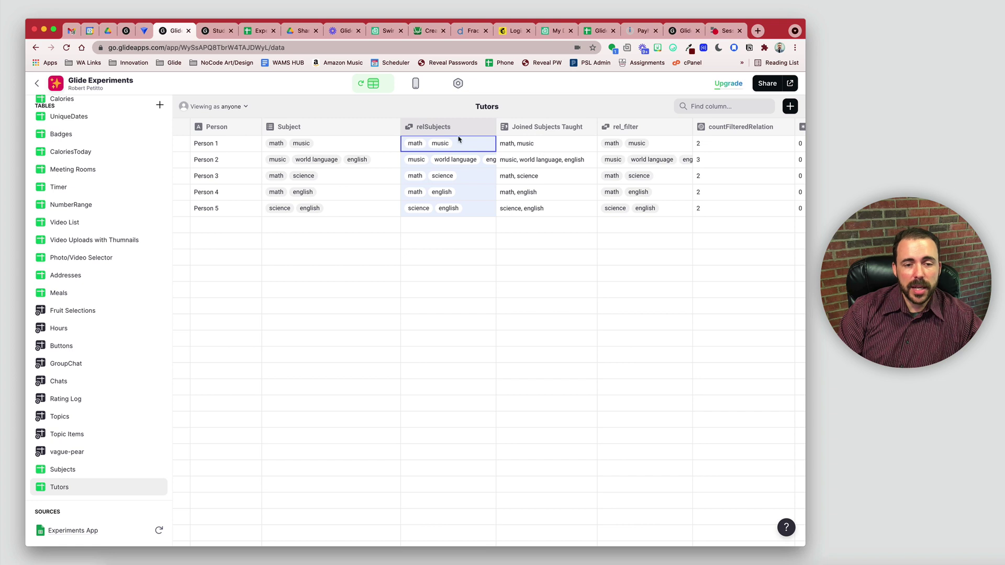
left_click(542, 142)
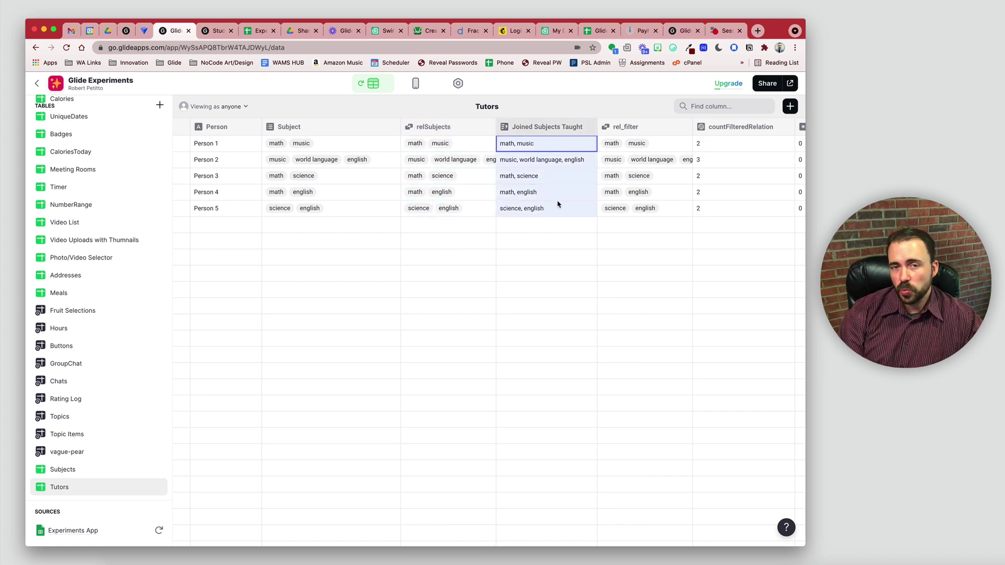
scroll(305, 213, "right", 2)
left_click(305, 214)
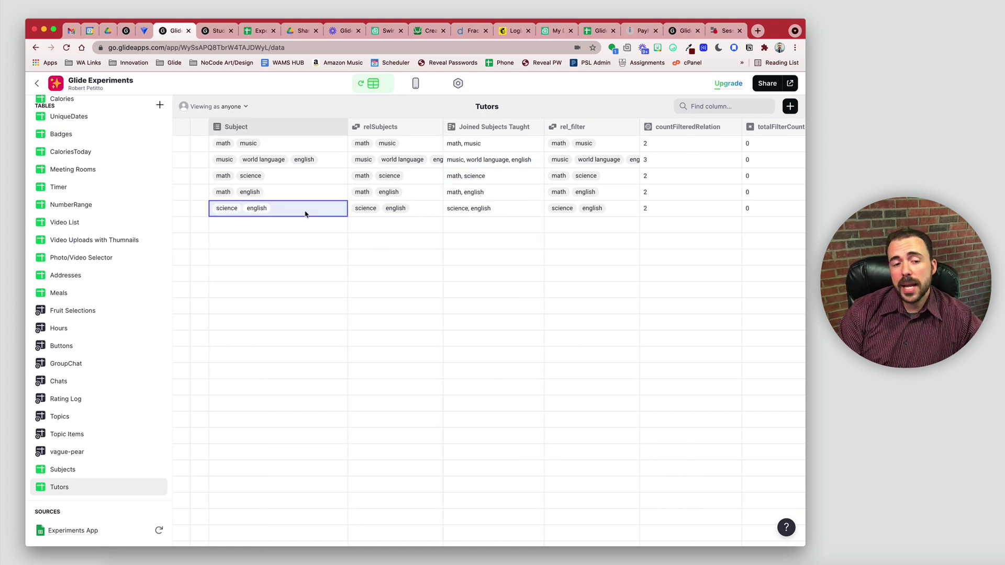
- Review the configurations of the relSubjects and rel_filter relation columns in the Tutors table, keeping their settings
left_click(436, 127)
left_click(405, 144)
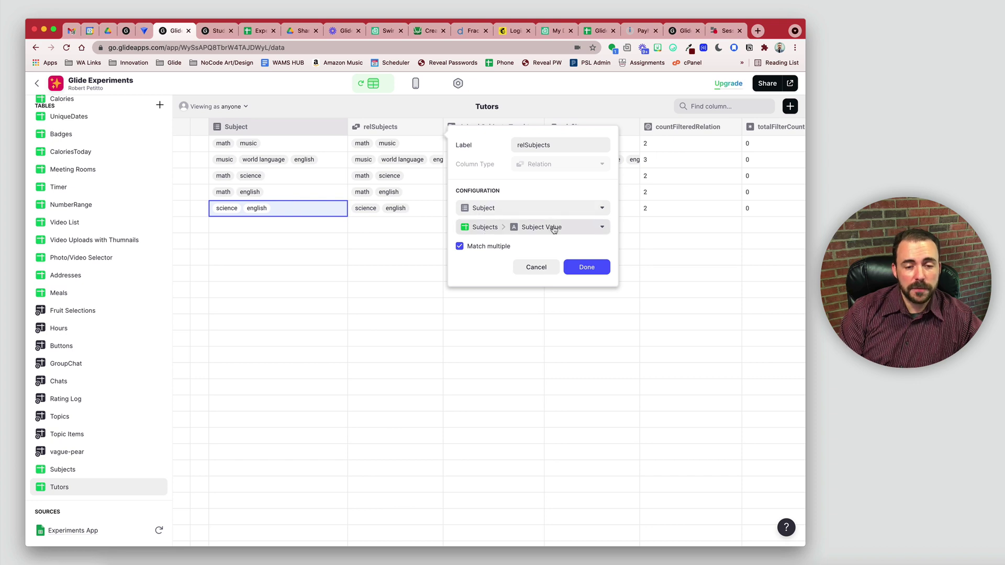
left_click(587, 268)
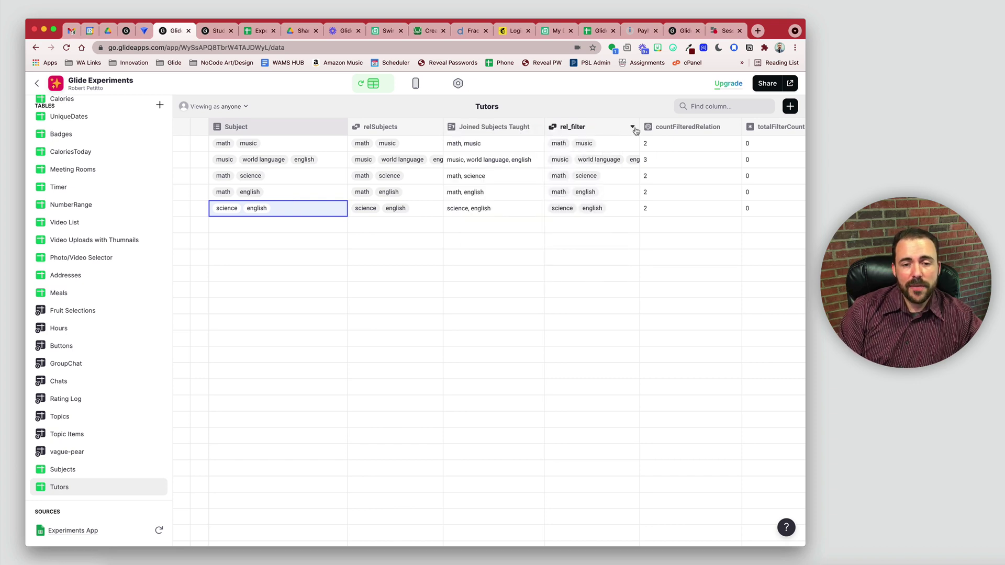
left_click(633, 129)
left_click(624, 146)
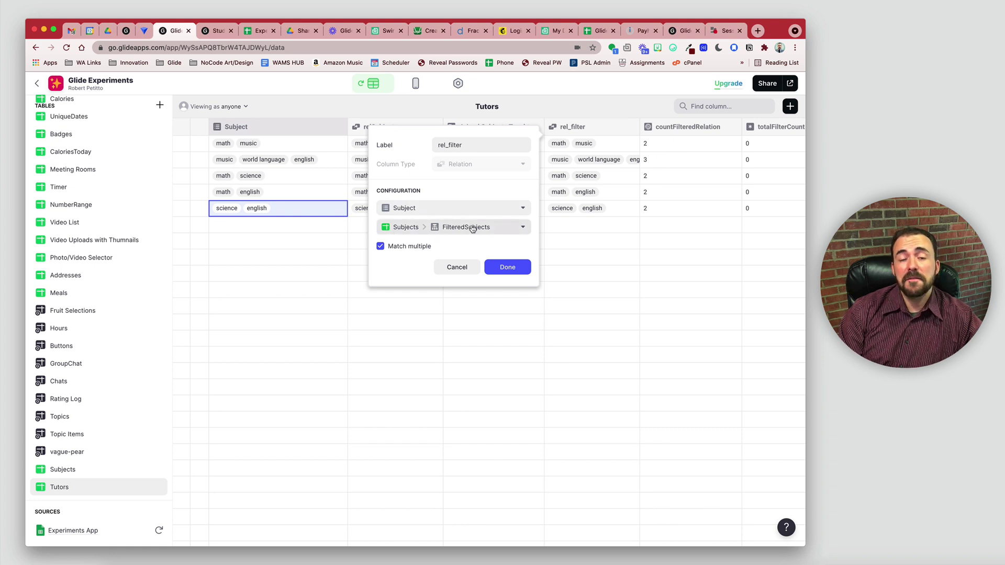
left_click(505, 268)
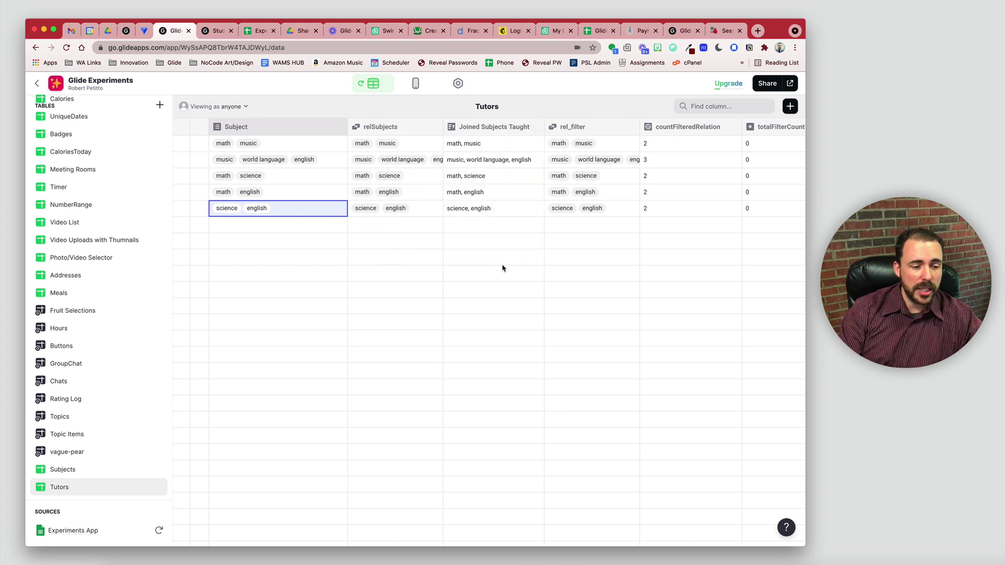
- Open the Subjects table and examine the values in its FilteredSubjects column
left_click(64, 471)
scroll(571, 229, "right", 3)
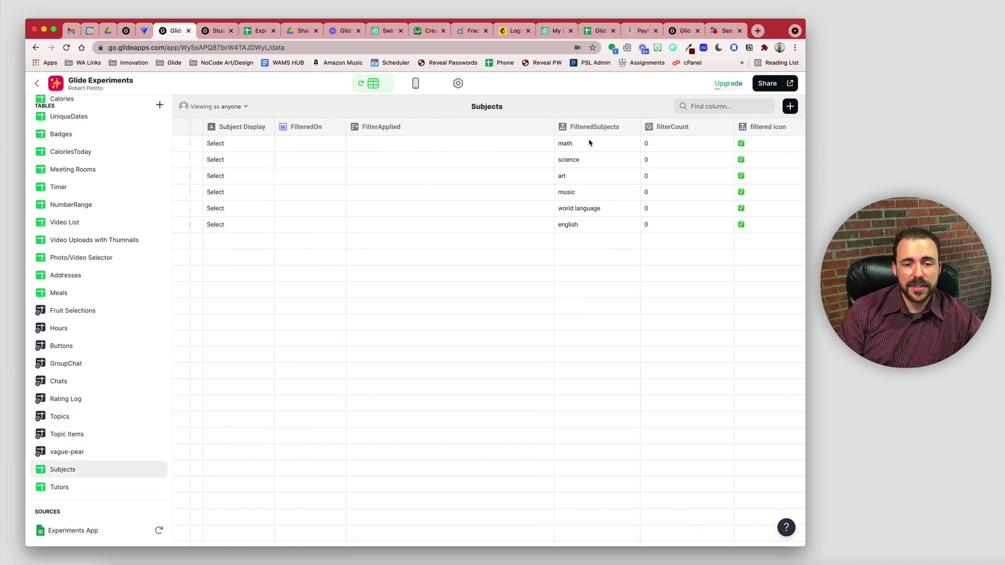
left_click_drag(590, 142, 586, 236)
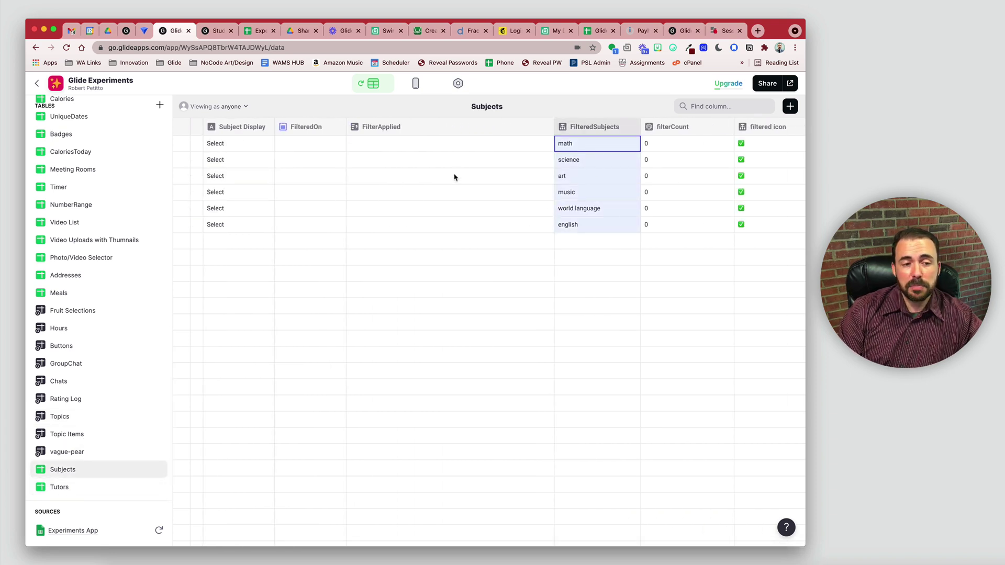
scroll(298, 194, "left", 3)
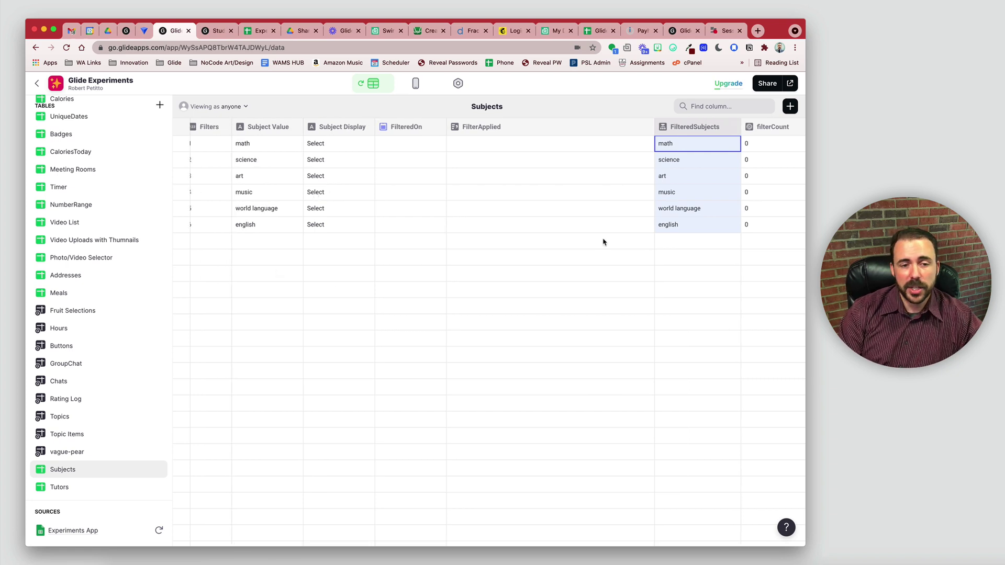
- Set the FilteredOn date of the science row to 3/2 and check its FilteredSubjects value
left_click(404, 164)
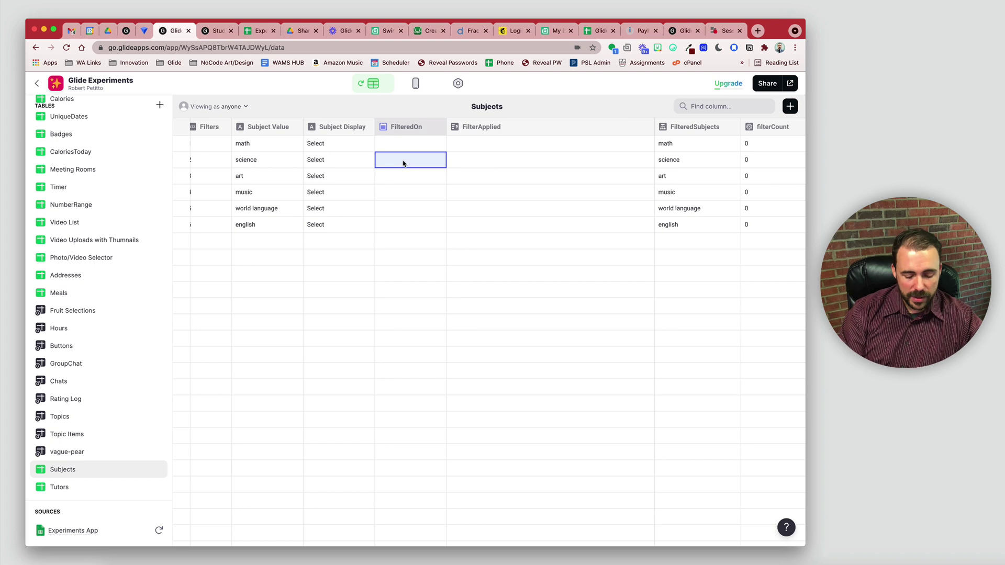
type("3/2")
key("Return")
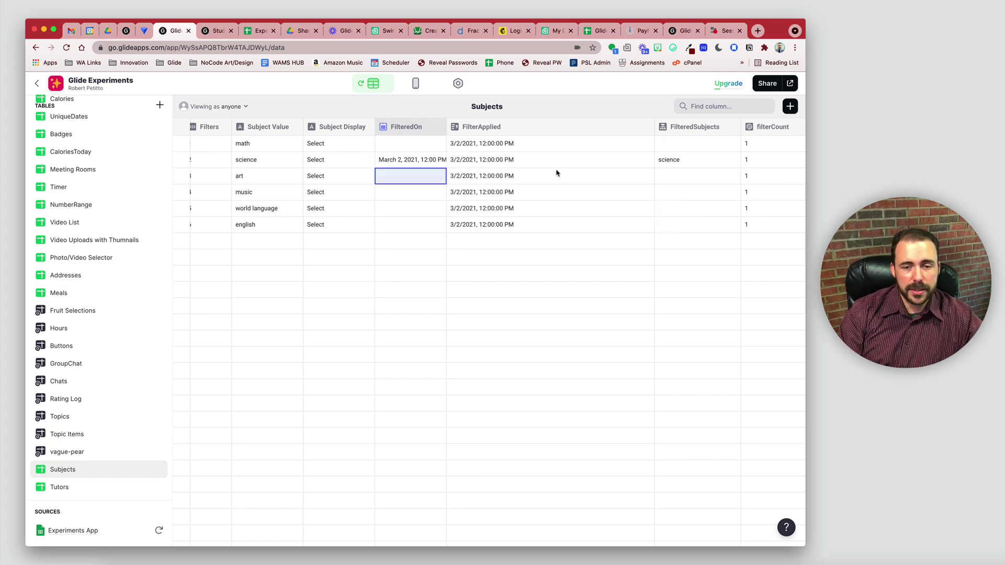
left_click(699, 162)
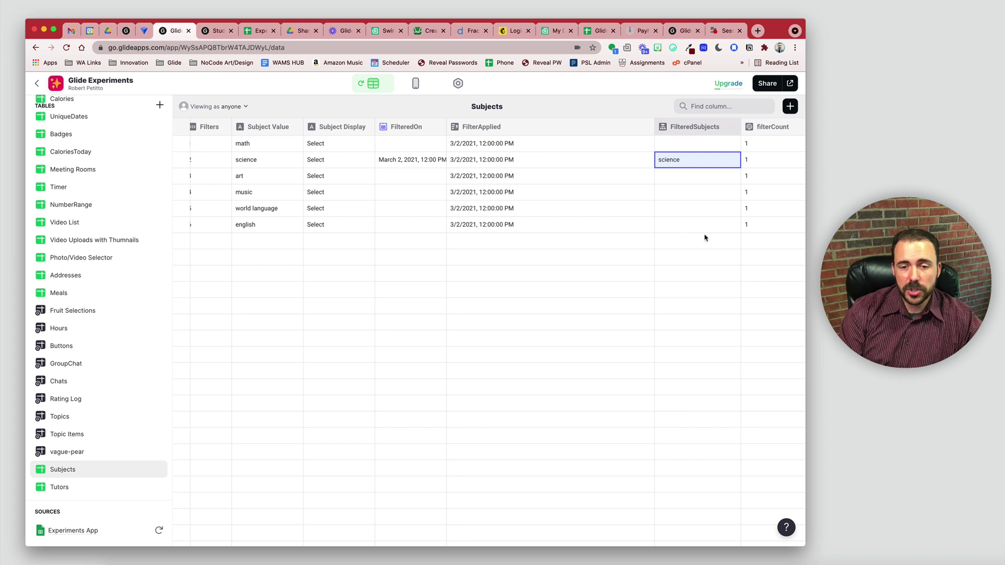
- Open the Tutors table and compare the Subject column with the rel_filter column for all tutors
left_click(67, 492)
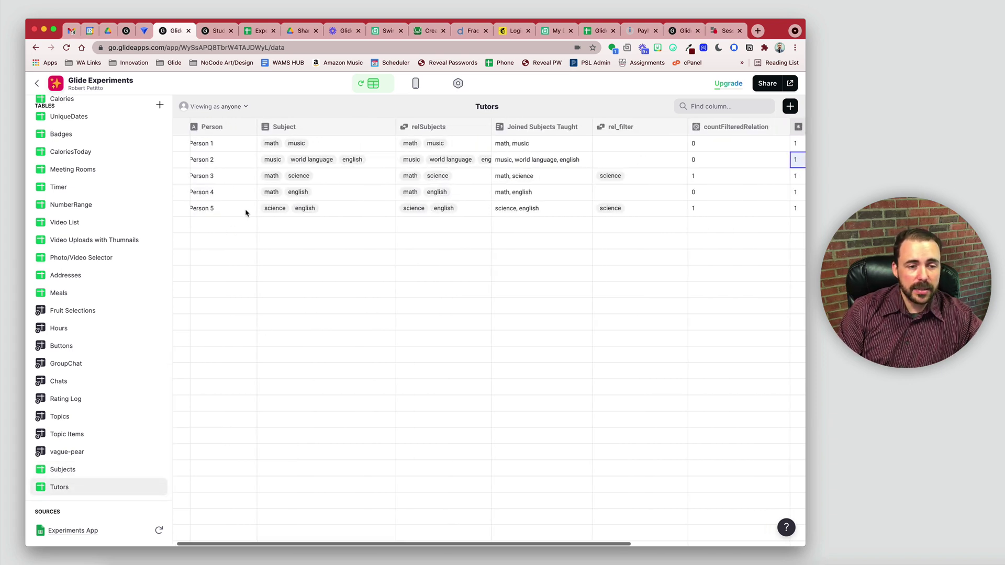
left_click_drag(312, 143, 320, 215)
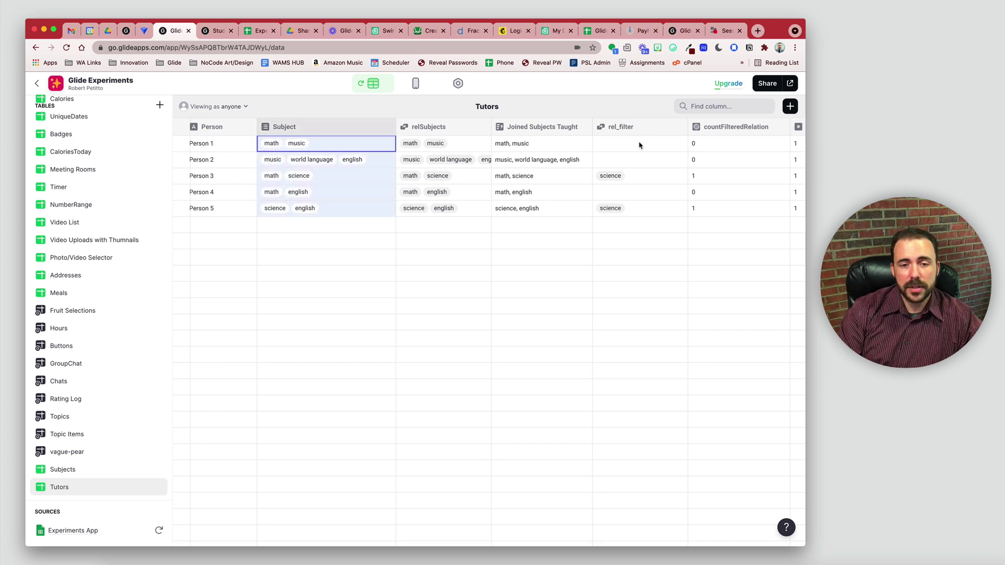
left_click_drag(639, 144, 643, 215)
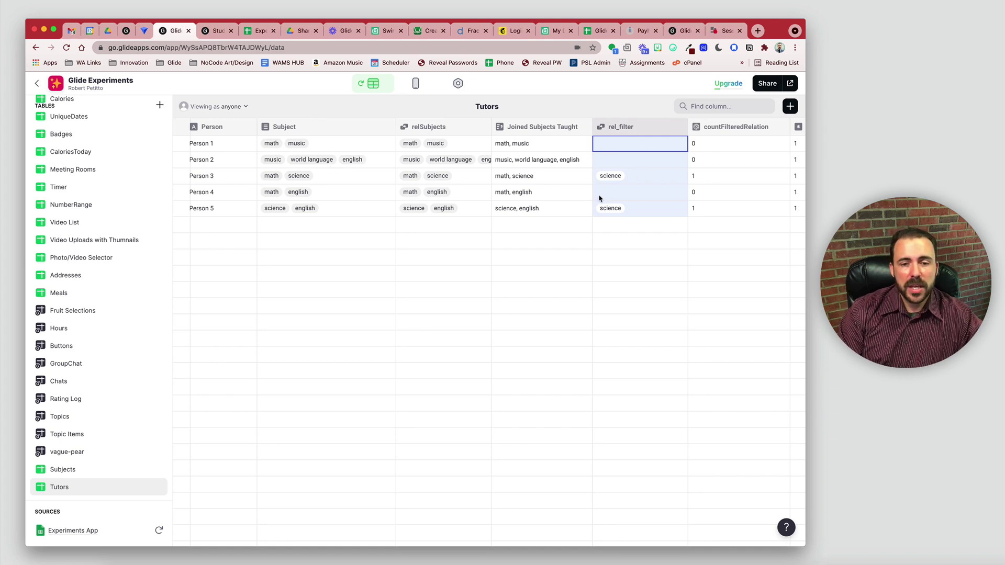
- Compare FilteredSubjects in the Subjects table with the Subject values in Tutors, singling out the Person 3 and Person 5 rows
left_click(66, 469)
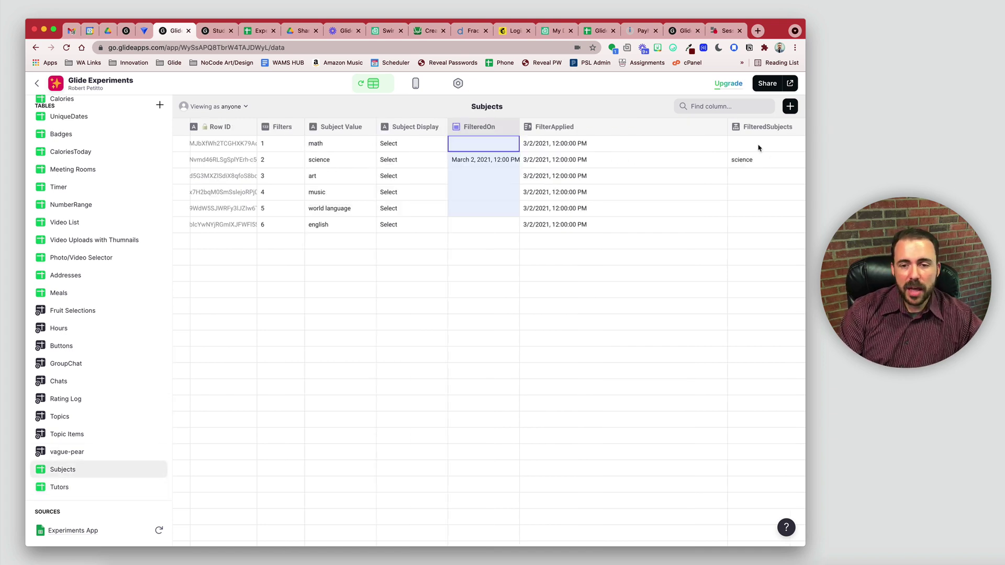
left_click_drag(759, 146, 751, 227)
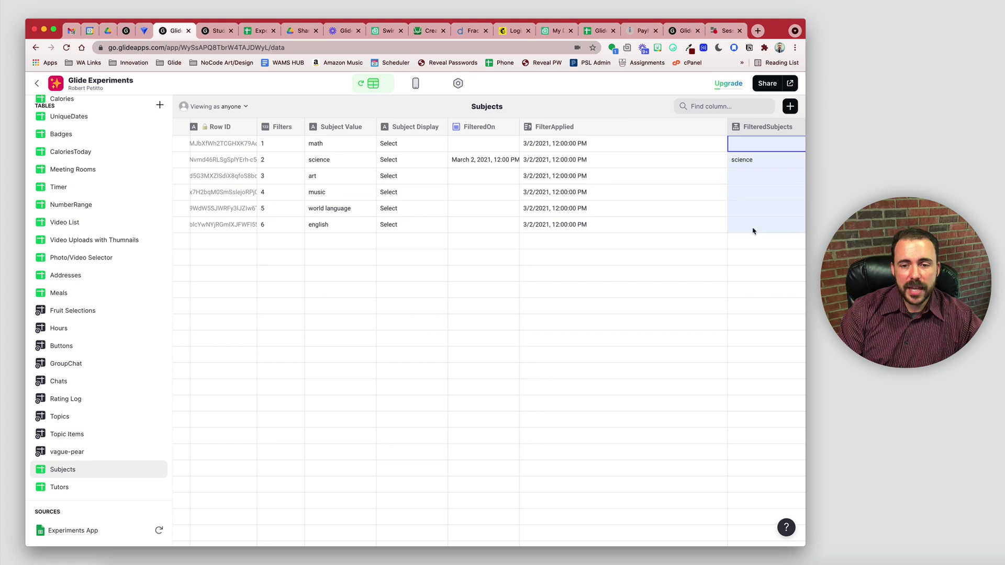
left_click(68, 489)
left_click_drag(320, 144, 326, 213)
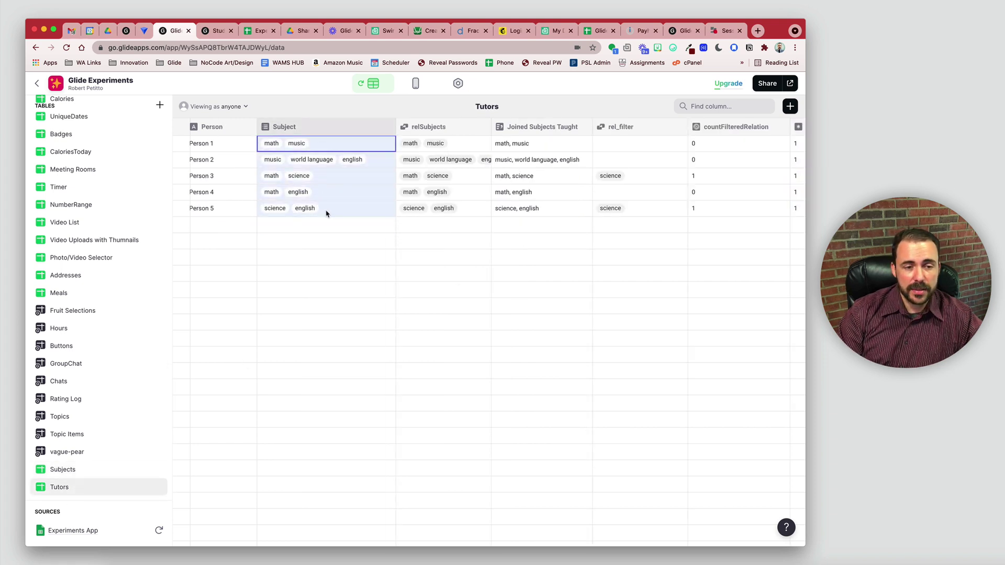
left_click(336, 175)
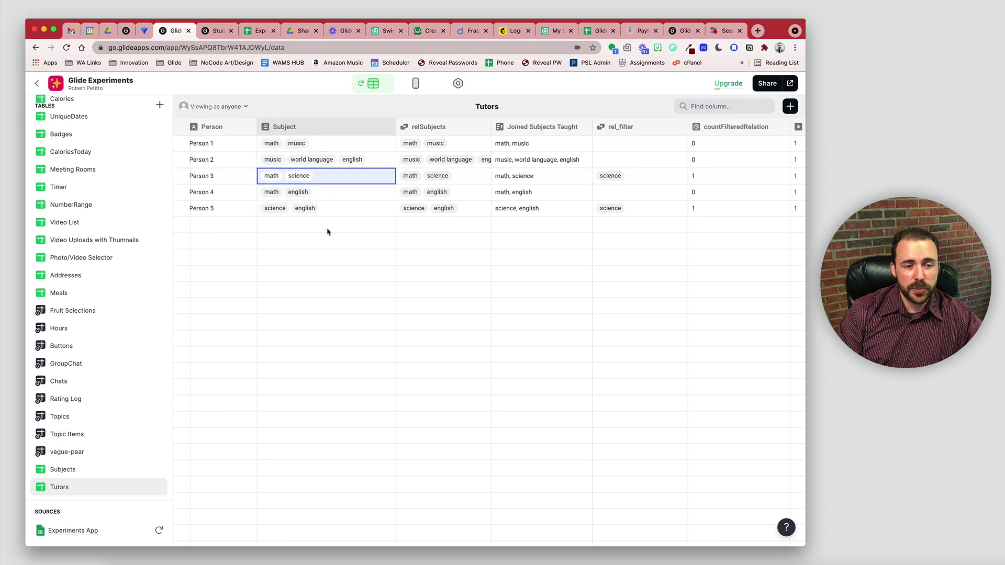
left_click(348, 209)
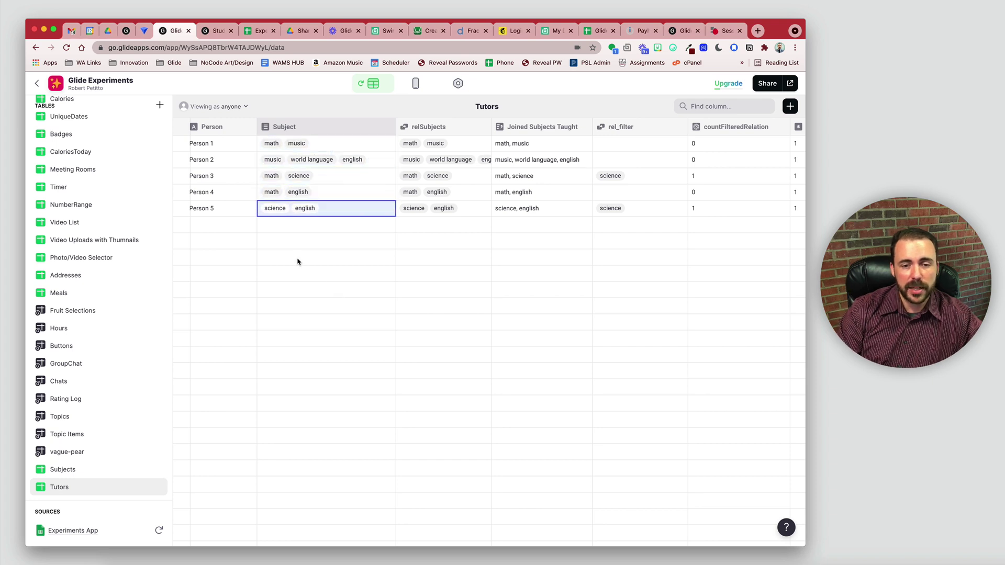
- Inspect the rel_filter cells of Person 3 and Person 5 in the Tutors table
left_click(642, 178)
left_click(640, 209)
left_click(645, 180)
left_click(647, 225)
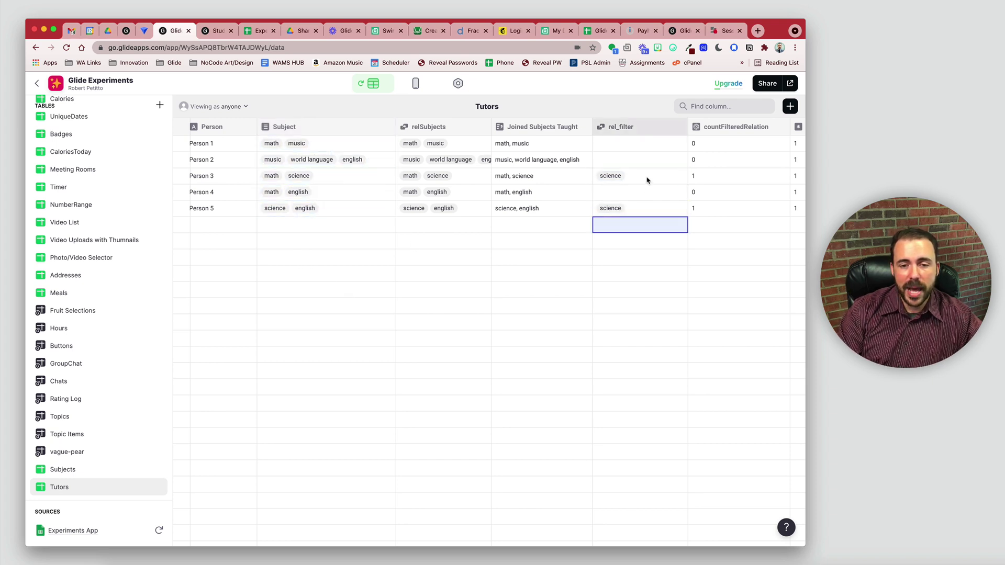
left_click(649, 179)
- In the Subjects table, set the math row's FilteredOn date to 3/2 and check FilteredSubjects for math and science
left_click(65, 471)
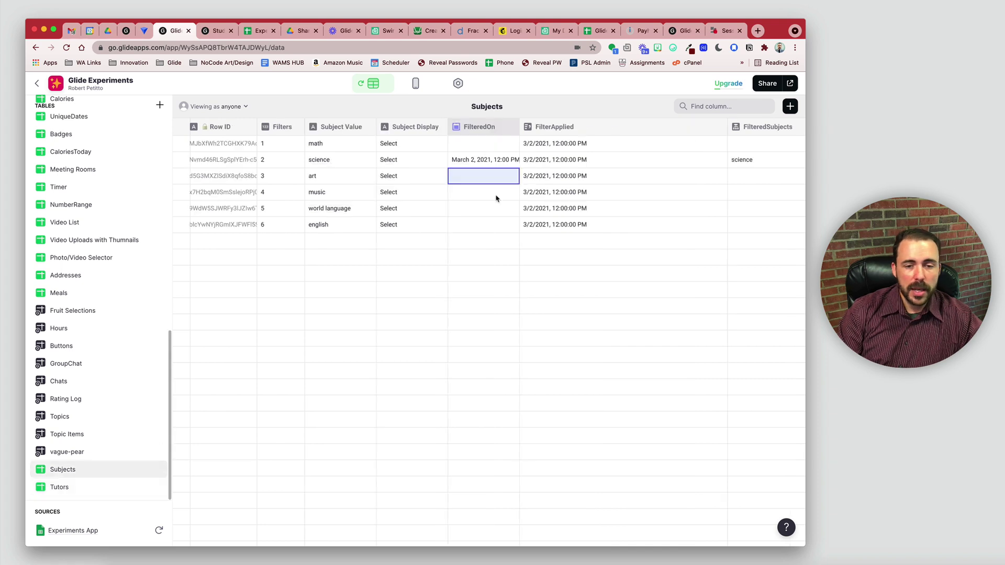
left_click(481, 147)
type("3/2")
key("Return")
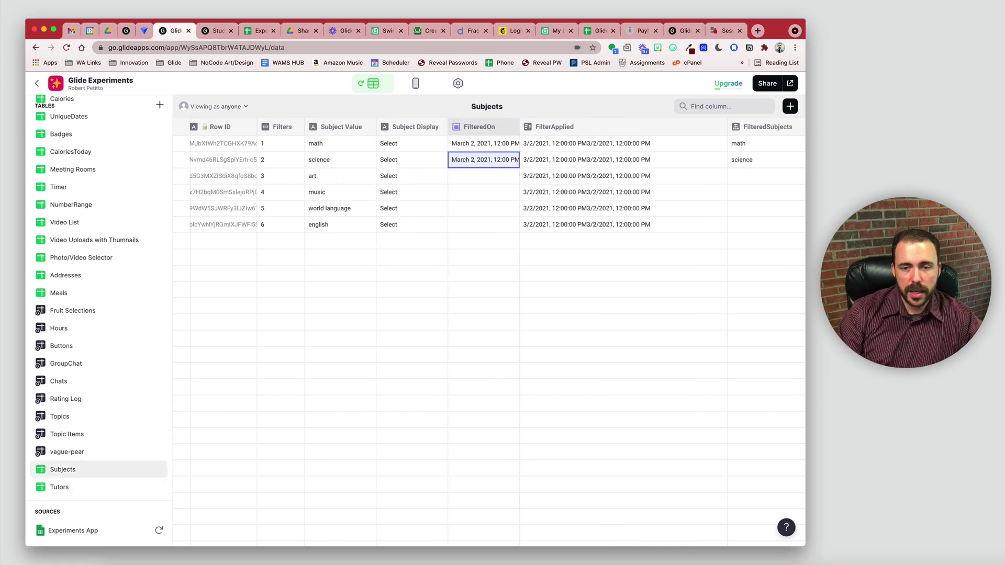
left_click(754, 148)
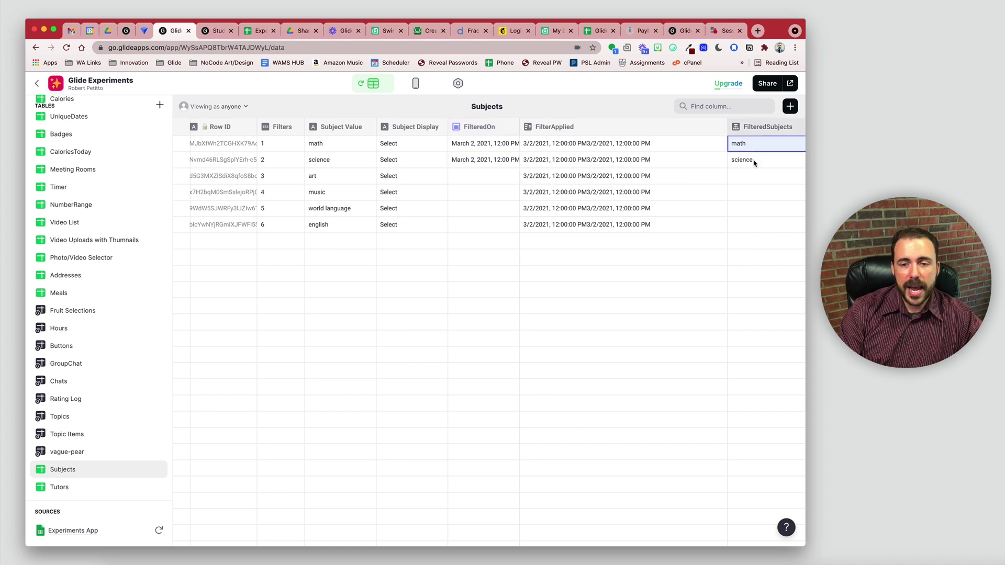
left_click(756, 163)
- Return to the Tutors table and inspect the rel_filter matches of Persons 1, 3, 4 and 5
left_click(74, 488)
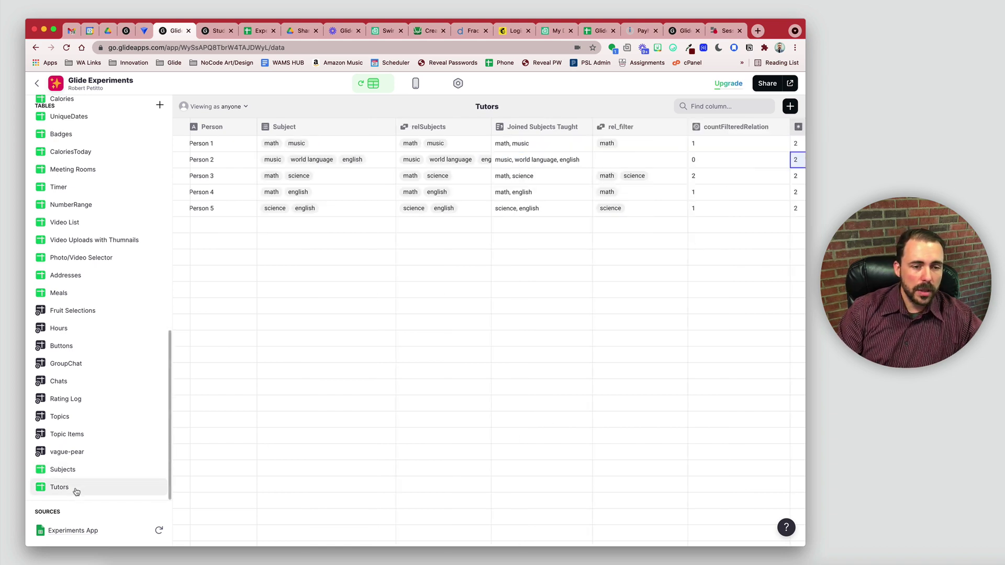
left_click(270, 149)
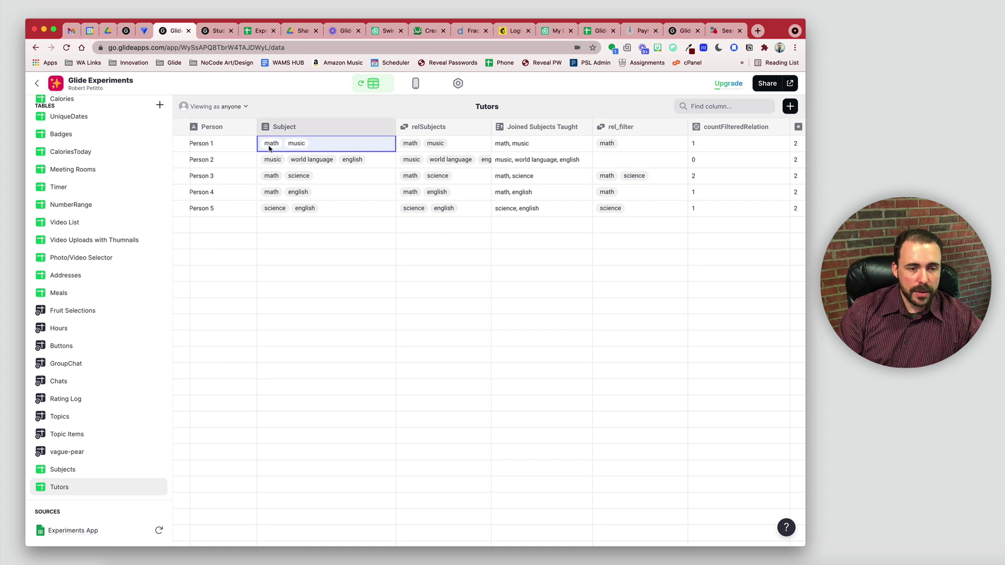
left_click(608, 147)
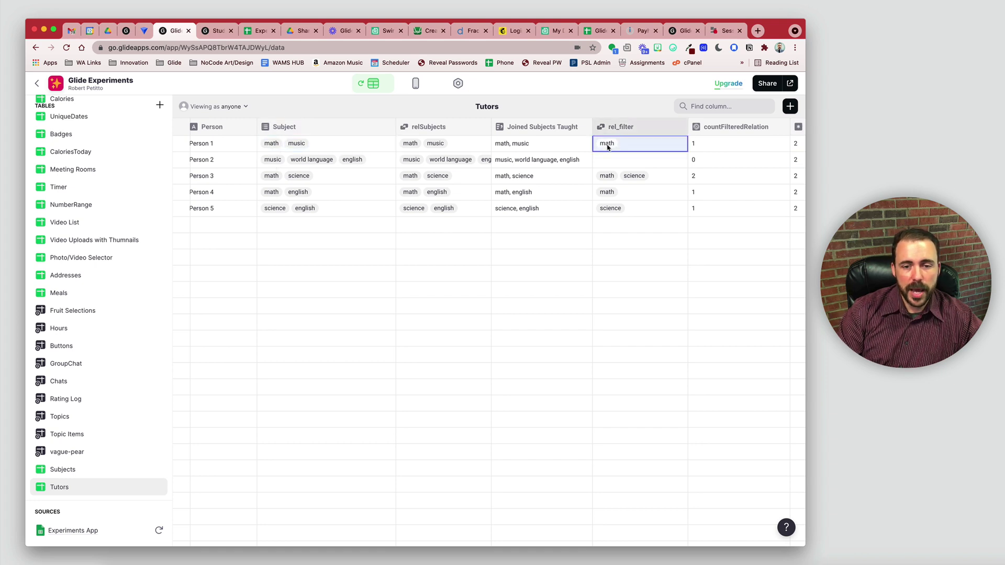
left_click(611, 180)
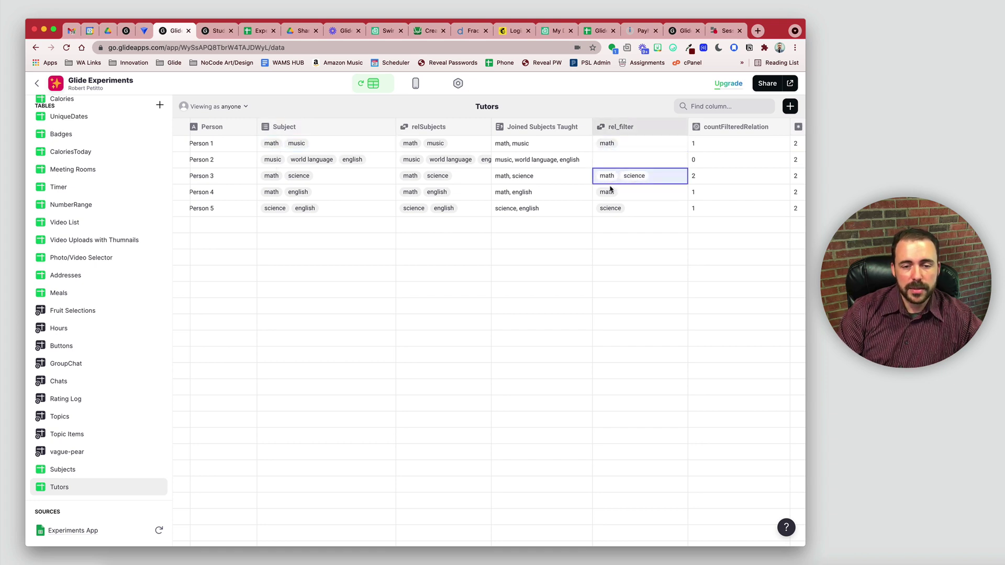
left_click(608, 194)
left_click(612, 209)
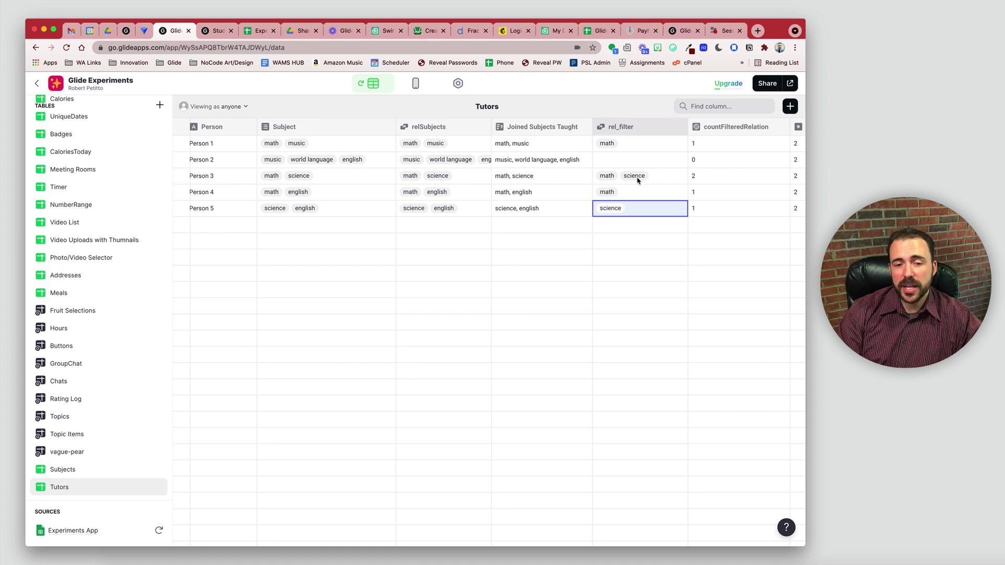
- Compare countFilteredRelation in the Tutors table with FilteredSubjects and filterCount in the Subjects table
scroll(638, 219, "right", 2)
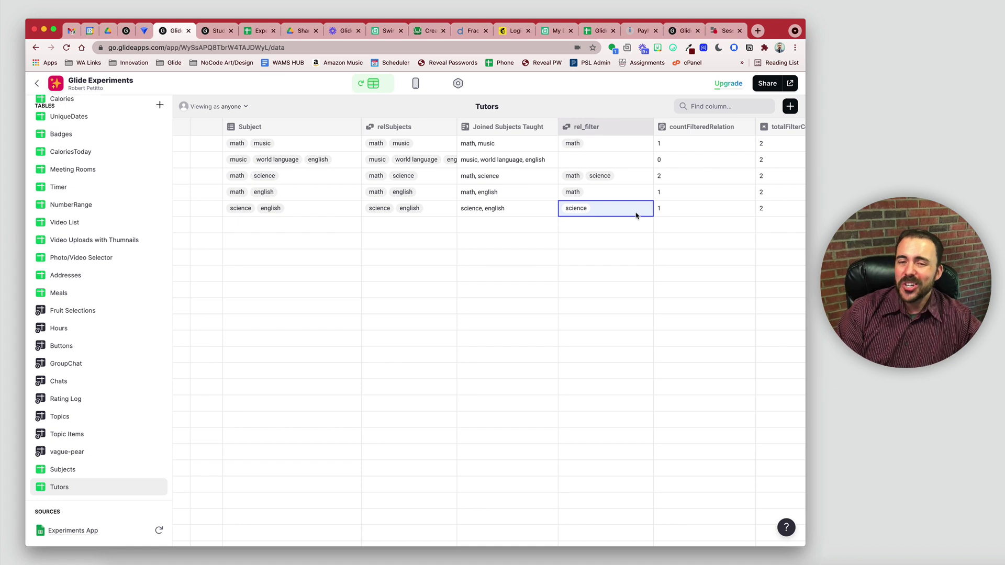
left_click_drag(675, 146, 673, 208)
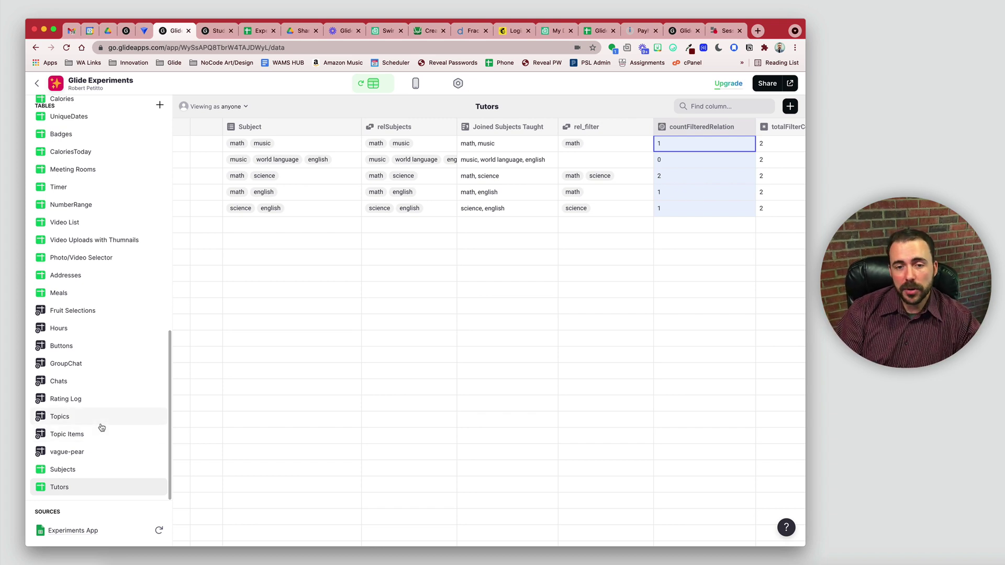
left_click(75, 473)
scroll(623, 227, "right", 3)
left_click_drag(669, 144, 668, 231)
left_click_drag(590, 144, 589, 220)
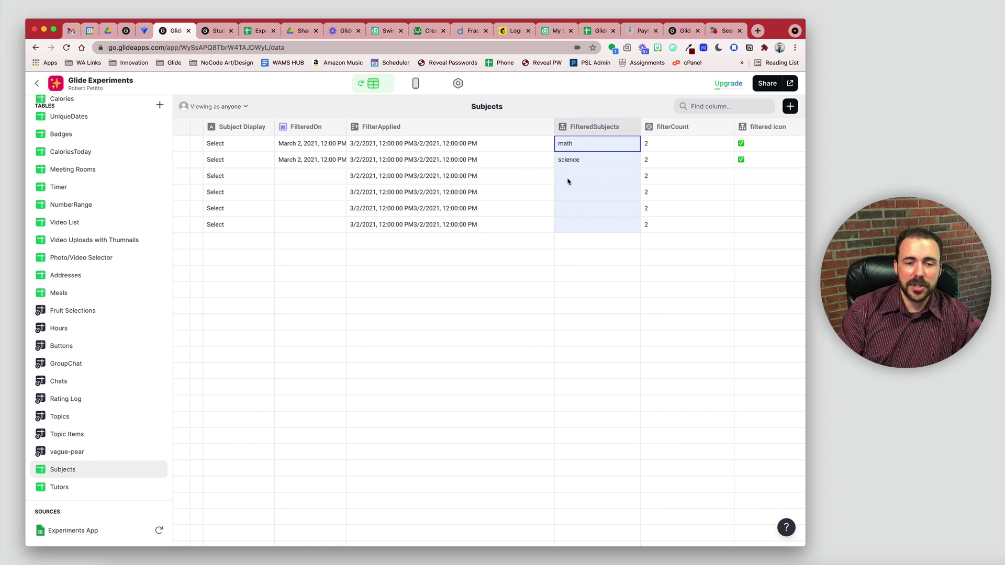
left_click_drag(644, 148, 657, 222)
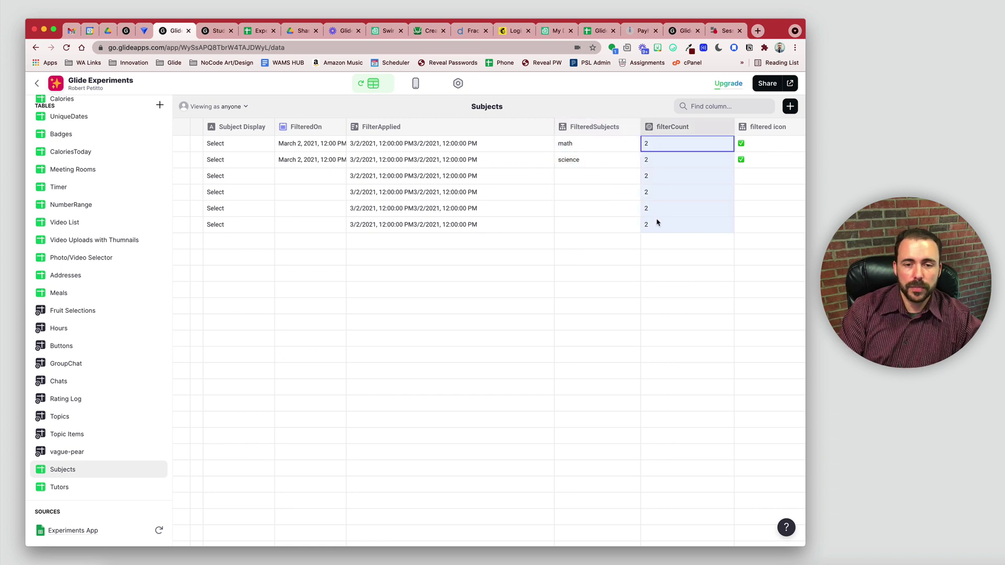
- Check the FilteredSubjects values in the Subjects table against the first tutor's countFilteredRelation and rel_filter cells in the Tutors table
left_click_drag(599, 144, 586, 223)
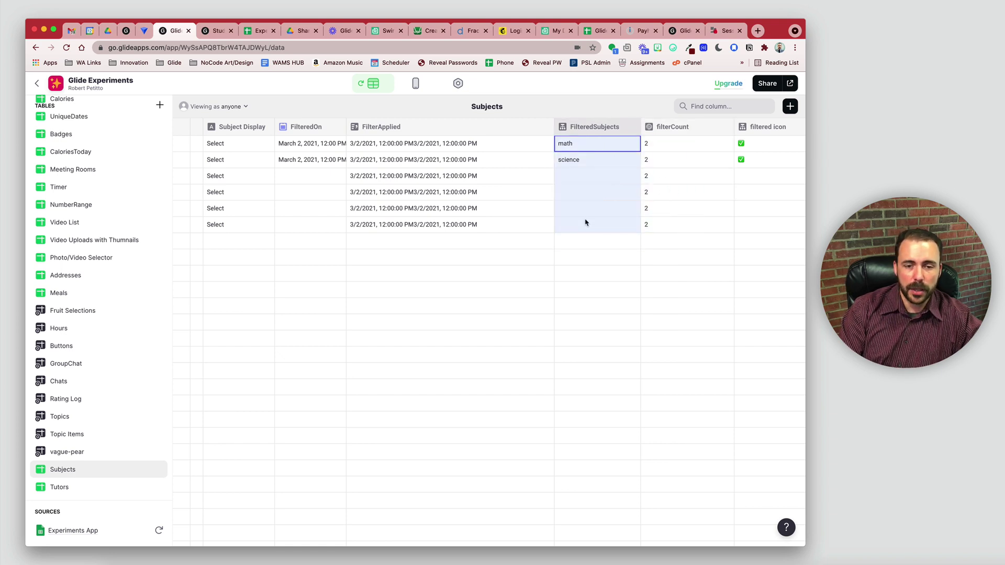
left_click(58, 487)
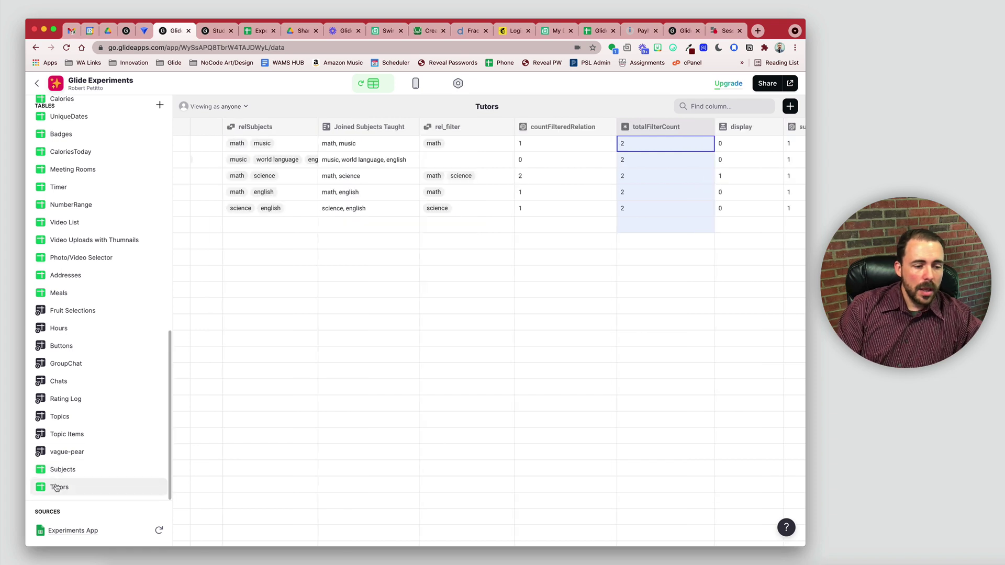
scroll(610, 256, "right", 3)
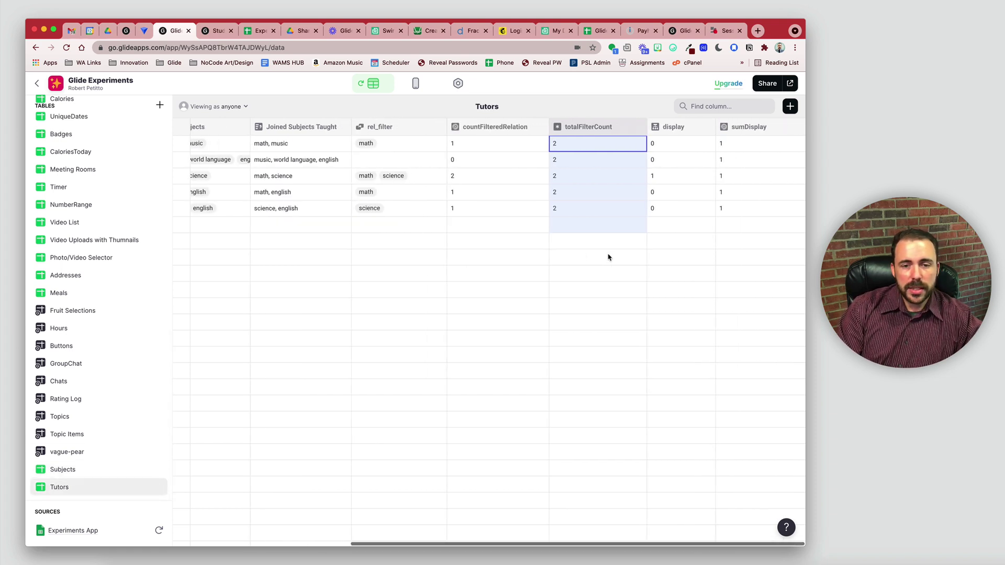
left_click(497, 146)
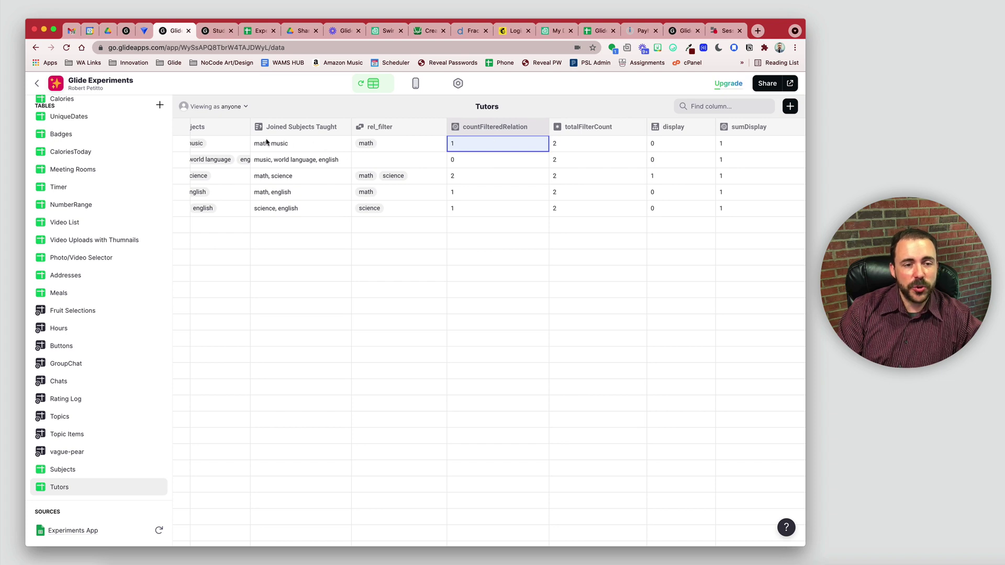
left_click(403, 144)
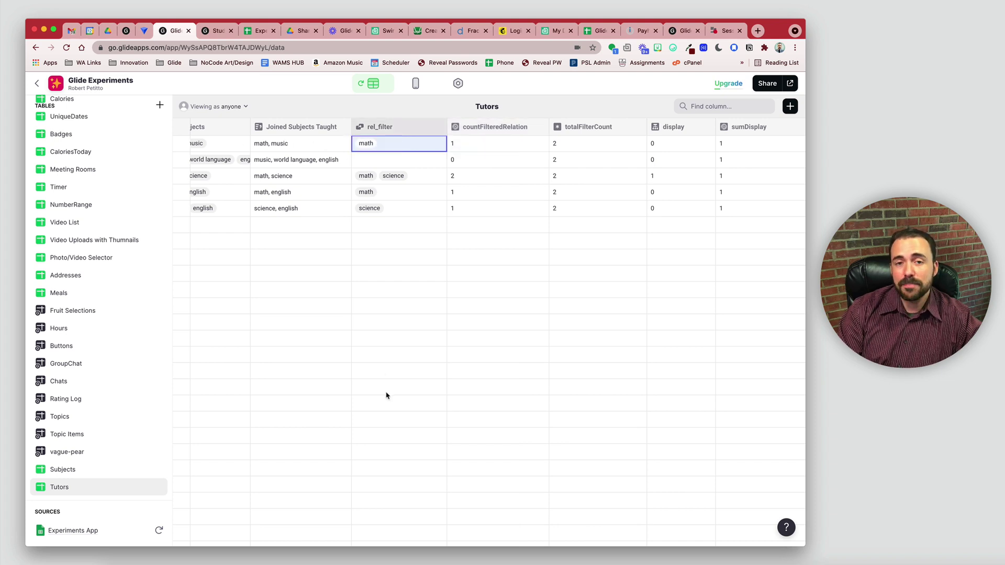
- Review the rollup configuration of the countFilteredRelation column in the Tutors table and close it
left_click(542, 128)
left_click(520, 146)
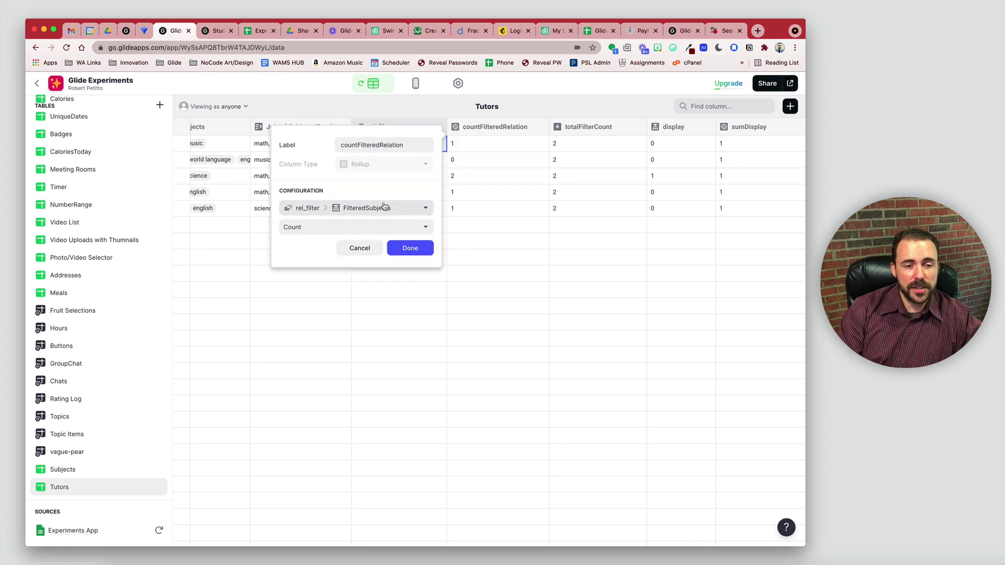
left_click(410, 247)
- Examine the rel_filter cells of all five tutors to see which selected subjects each one matches
left_click(385, 147)
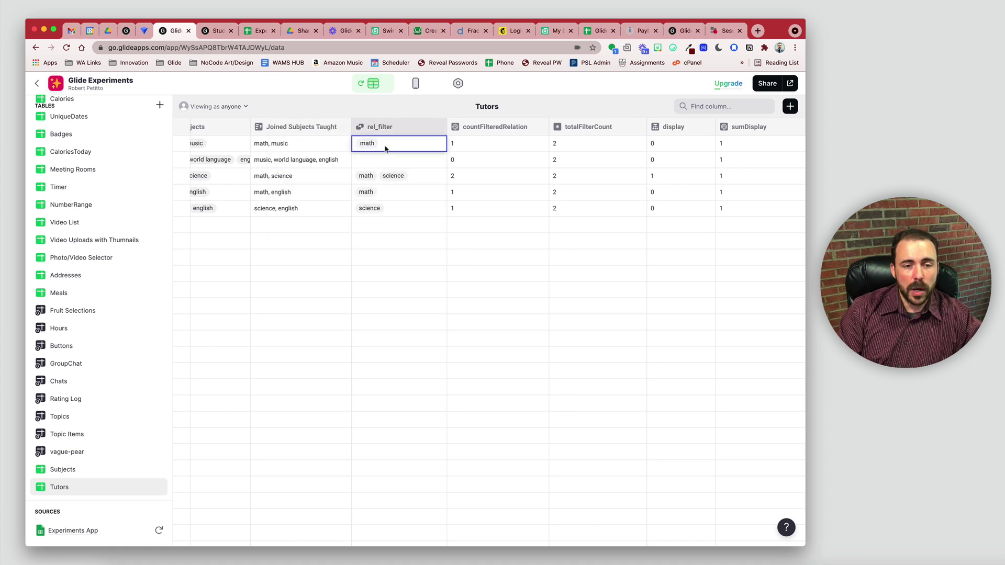
left_click(407, 160)
left_click(413, 181)
left_click(412, 194)
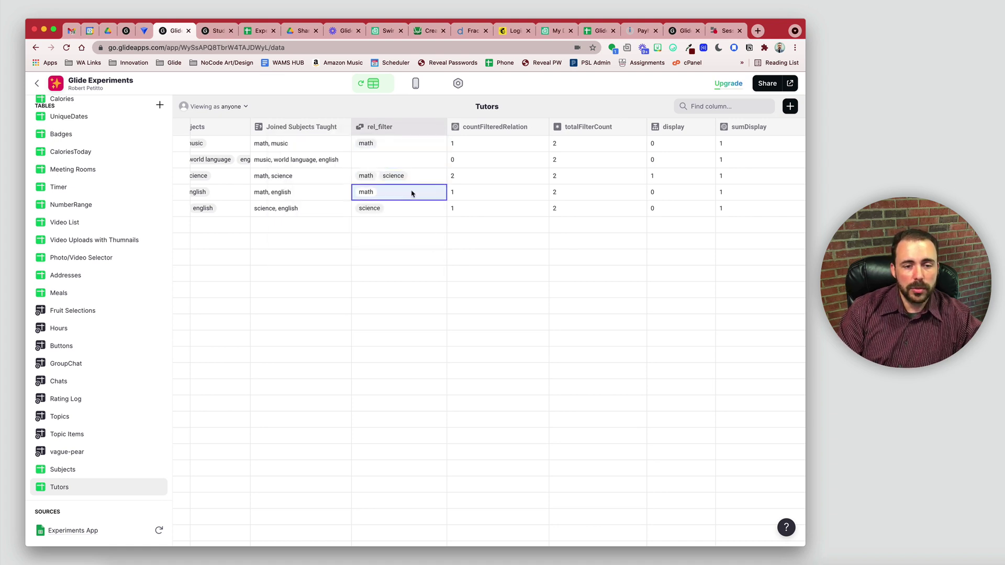
left_click(416, 210)
left_click(405, 194)
left_click(419, 176)
left_click(422, 161)
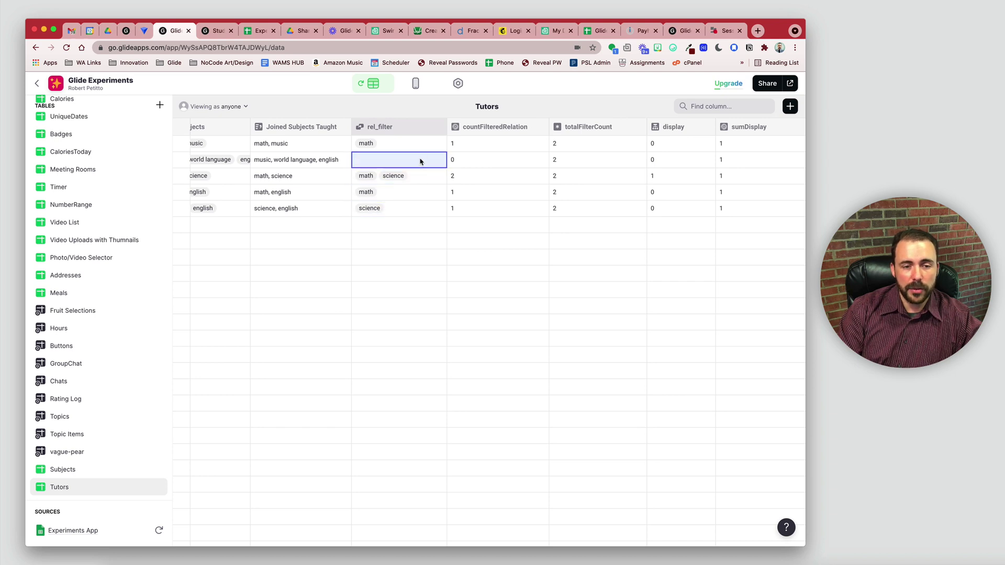
left_click(423, 146)
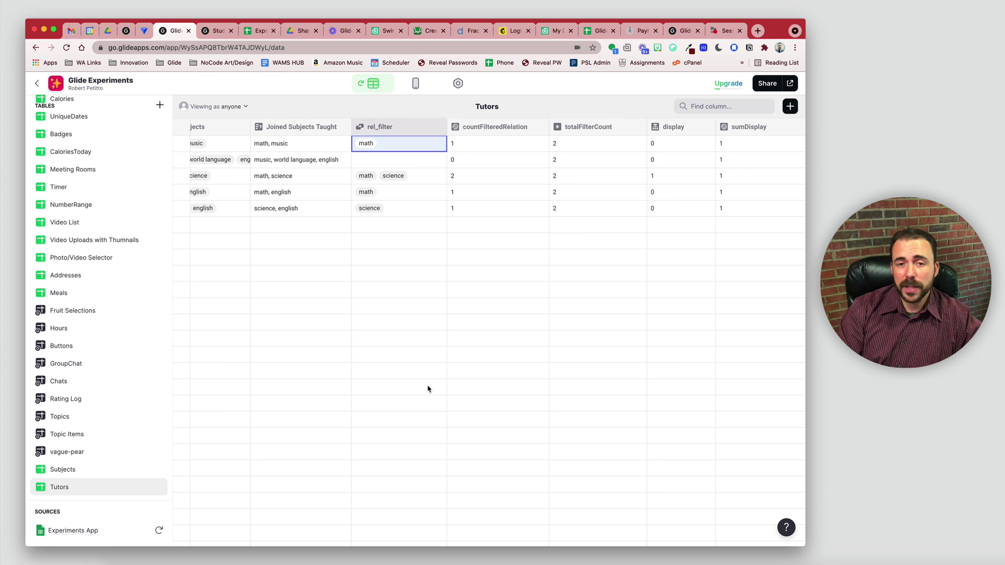
- Compare the first tutor's countFilteredRelation with the filterCount column in the Subjects table
left_click(485, 150)
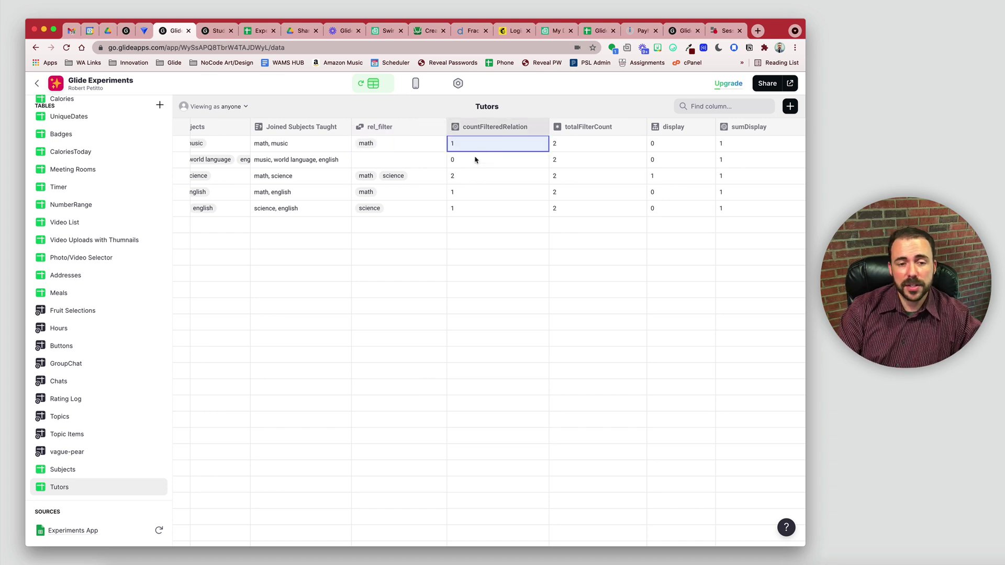
left_click(76, 469)
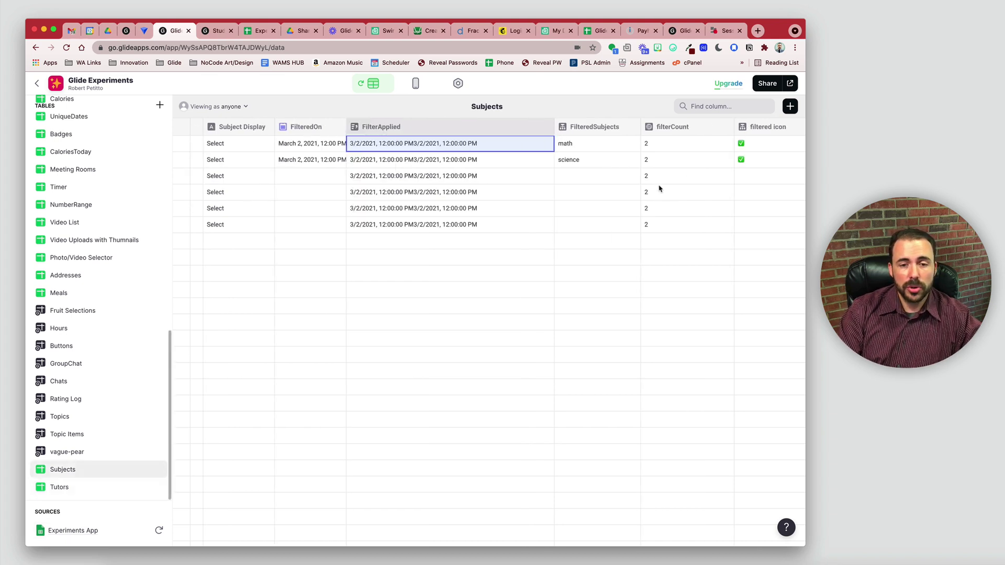
left_click_drag(661, 149, 649, 224)
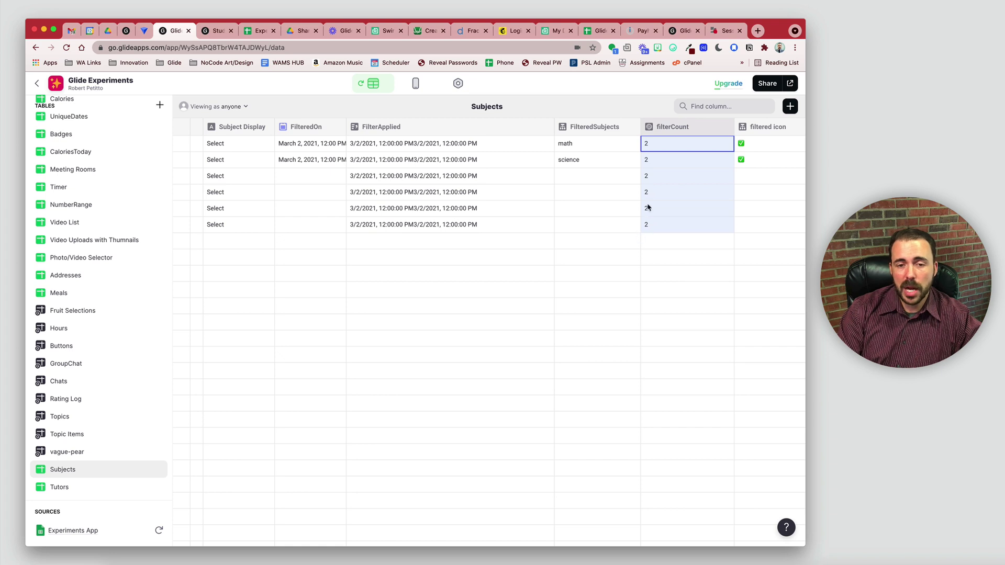
- Return to the Tutors table and review the single value configuration of the totalFilterCount column
left_click(71, 489)
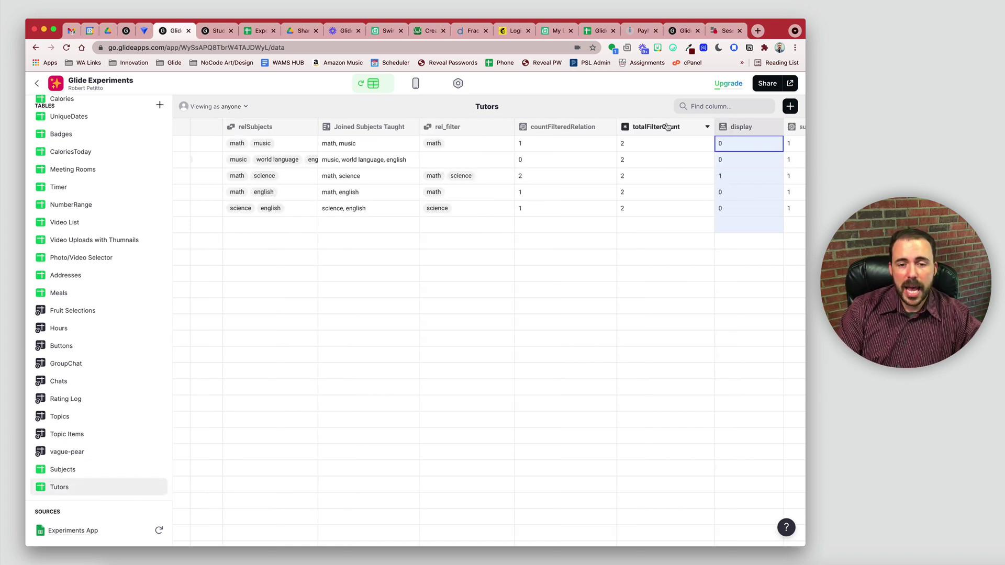
left_click(706, 130)
left_click(675, 150)
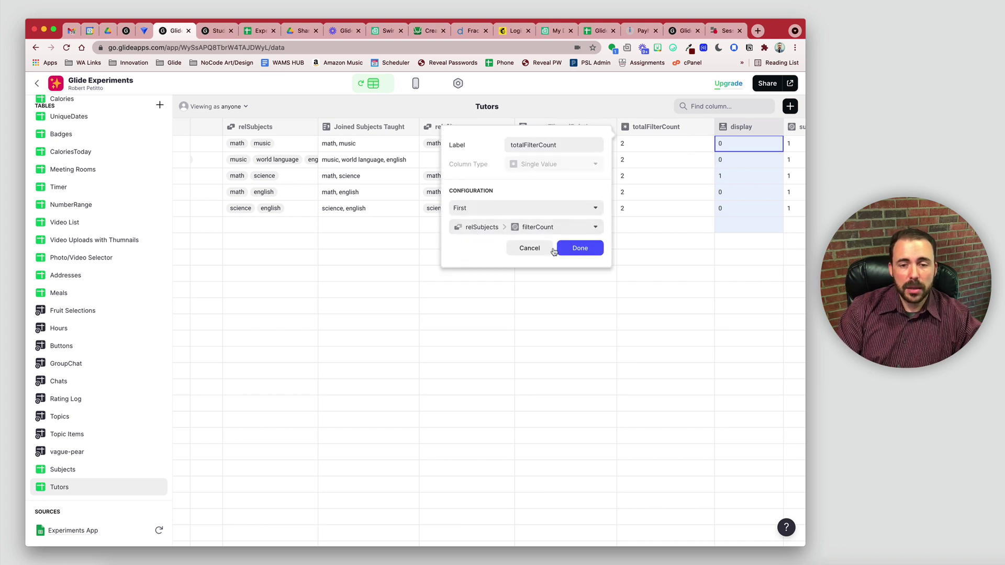
left_click(531, 250)
- Try to set the totalFilterCount column's source to the first filterCount value of the Subjects table
left_click(707, 128)
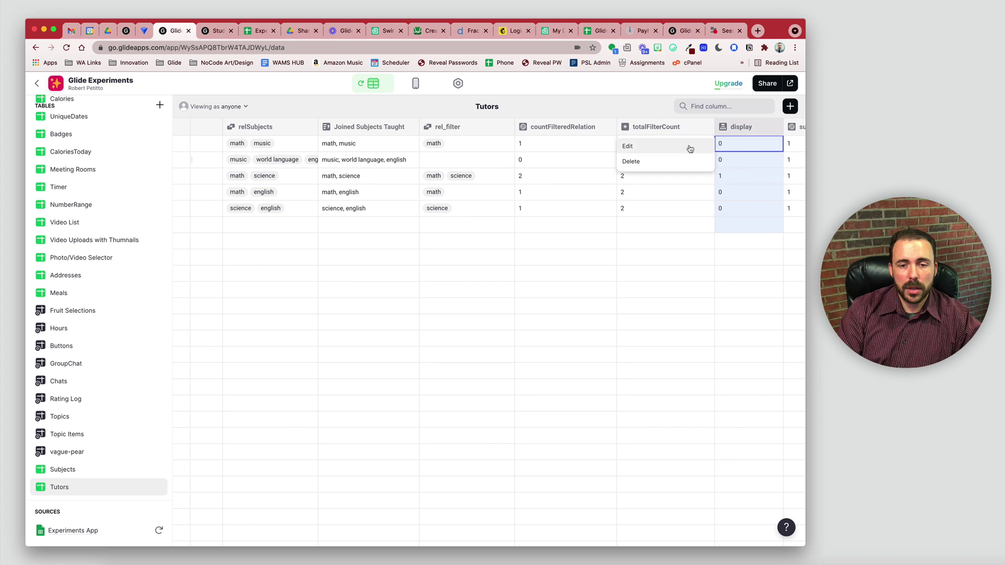
left_click(690, 148)
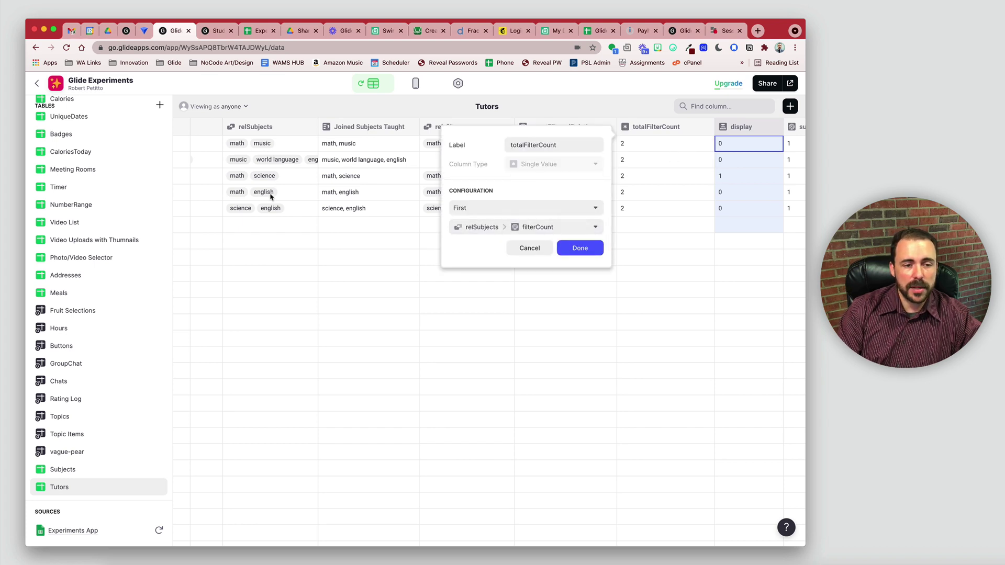
left_click(520, 228)
scroll(535, 394, "down", 3)
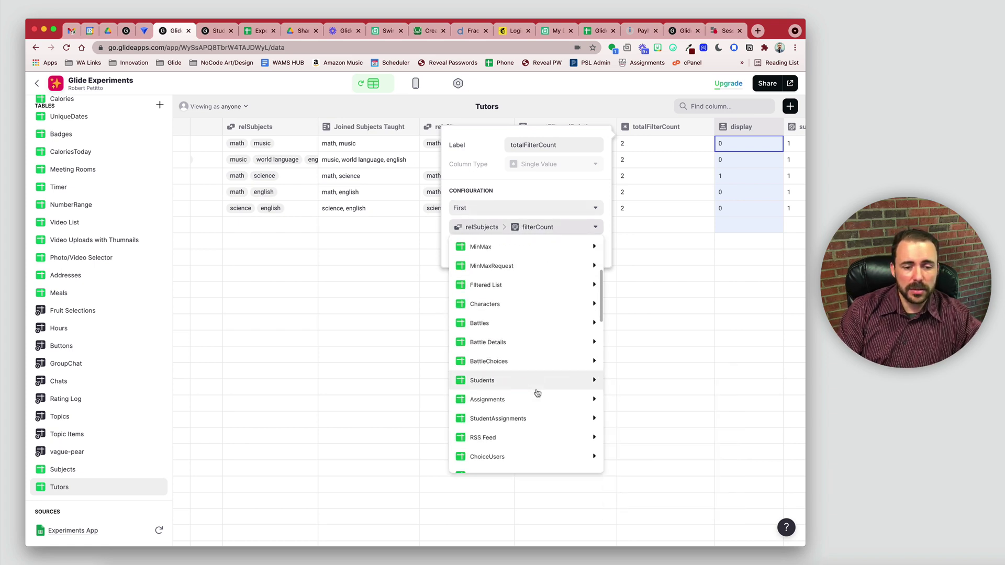
mouse_move(538, 394)
scroll(536, 393, "down", 2)
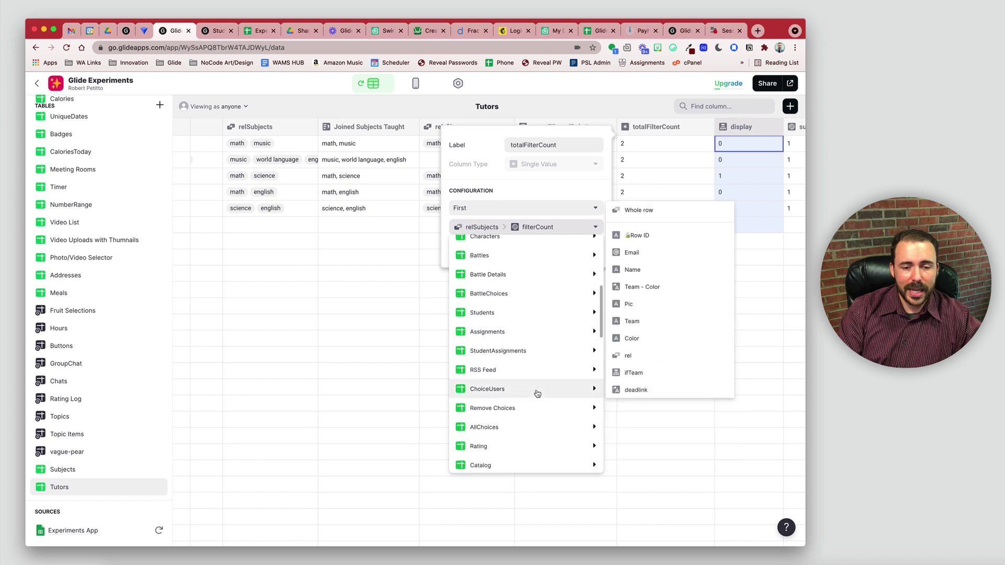
scroll(537, 393, "down", 3)
scroll(537, 394, "down", 6)
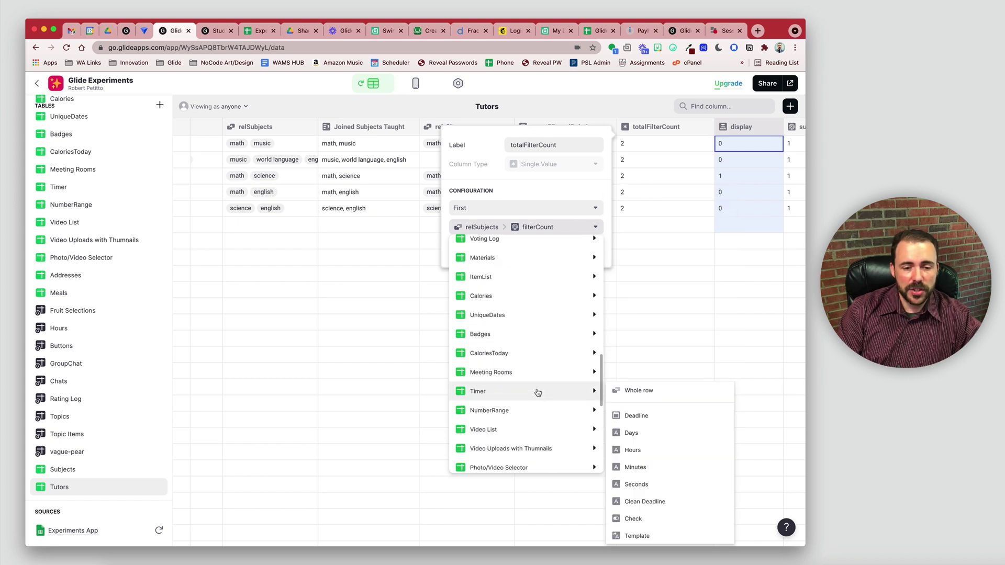
scroll(536, 394, "down", 4)
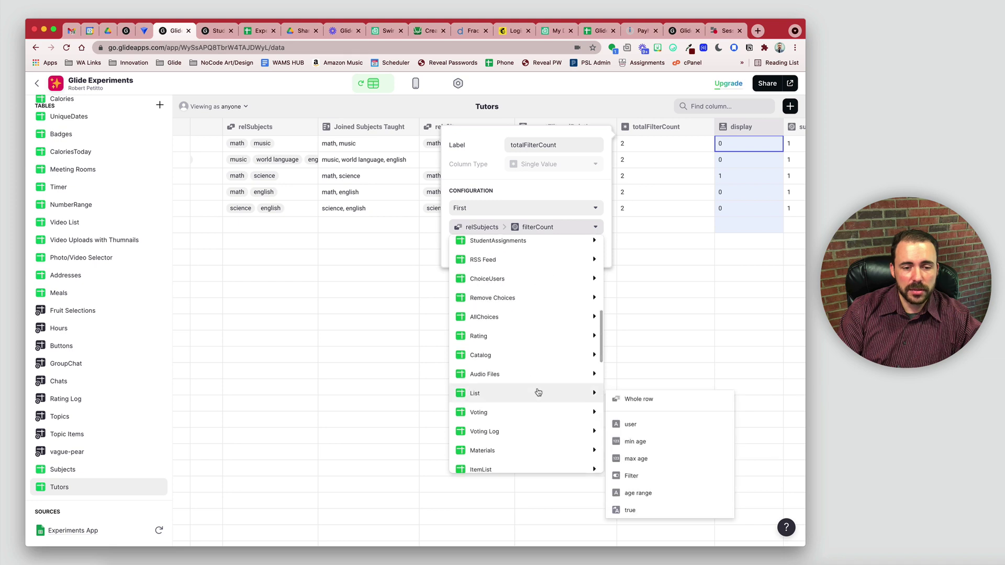
mouse_move(536, 414)
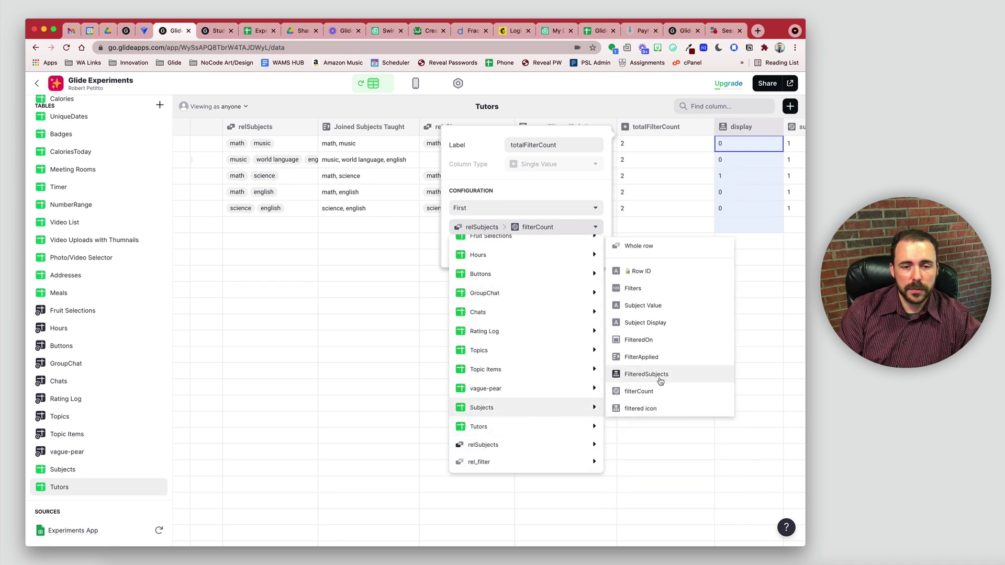
left_click(658, 391)
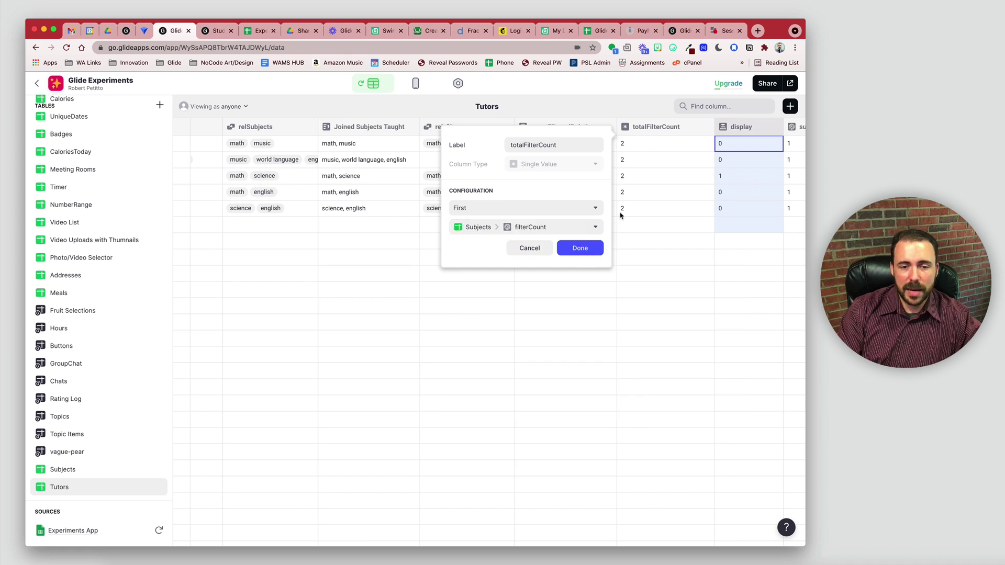
left_click(530, 248)
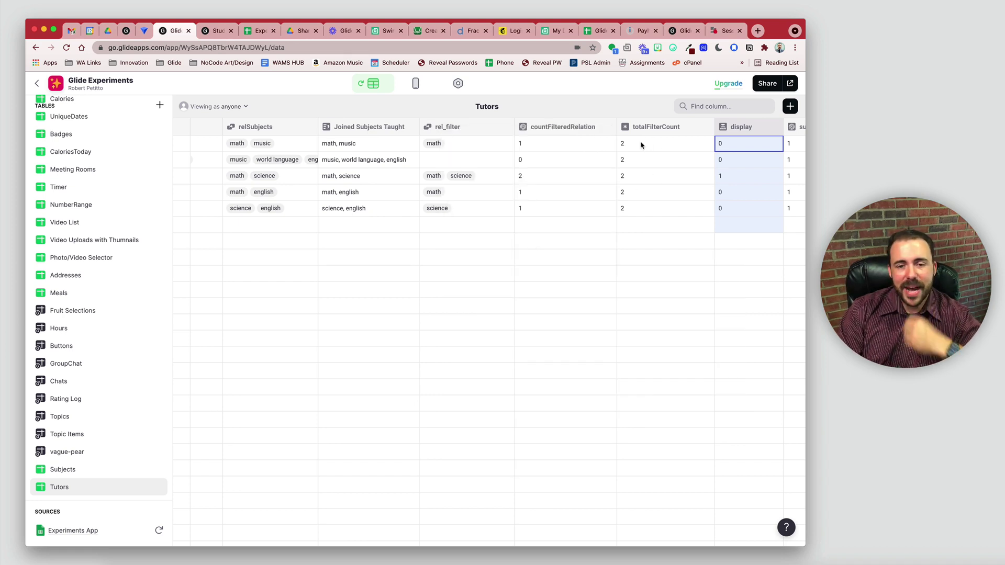
- Compare the totalFilterCount column with countFilteredRelation, focusing on the first tutor's row
left_click(642, 214)
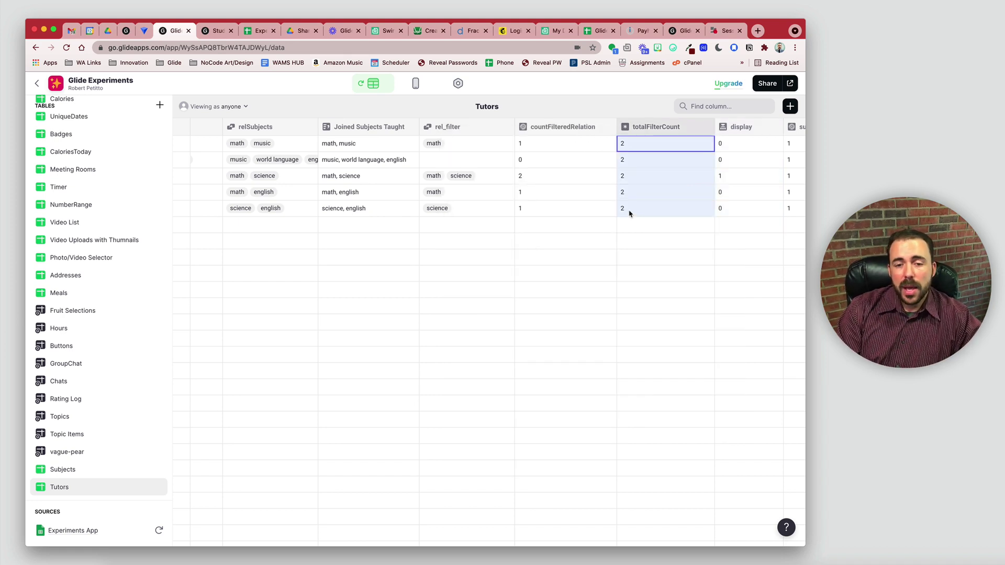
left_click(539, 130)
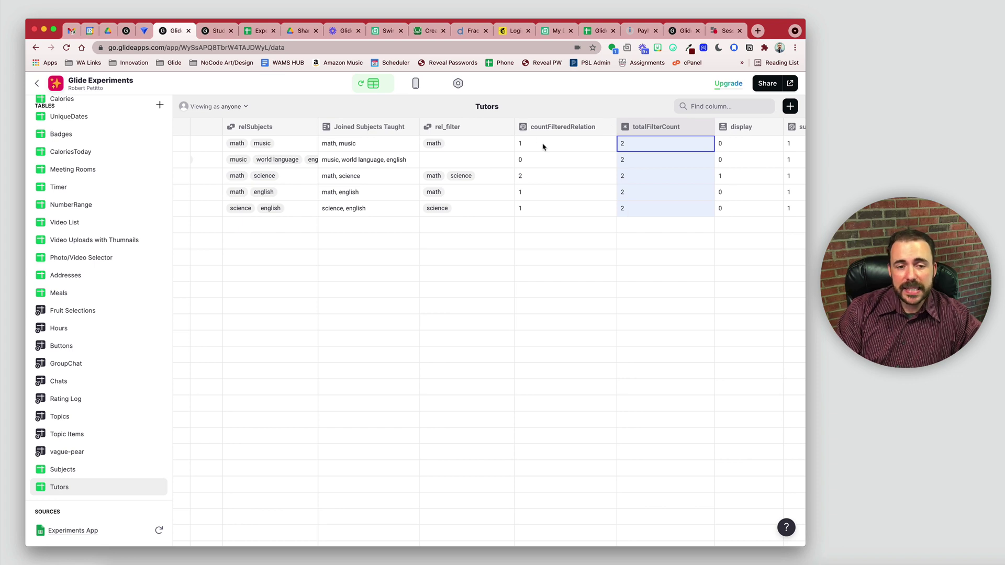
left_click(650, 147)
left_click(580, 148)
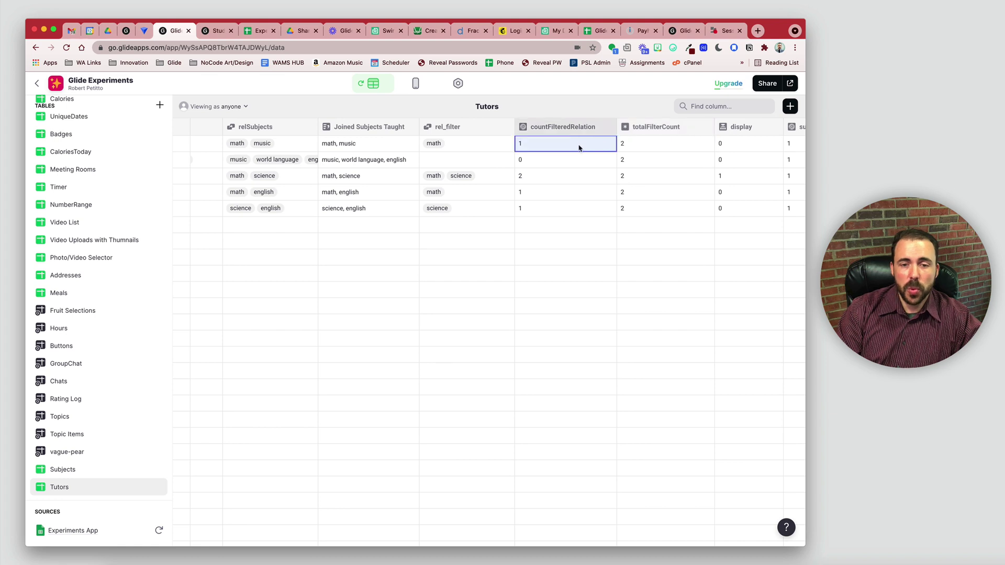
left_click(651, 148)
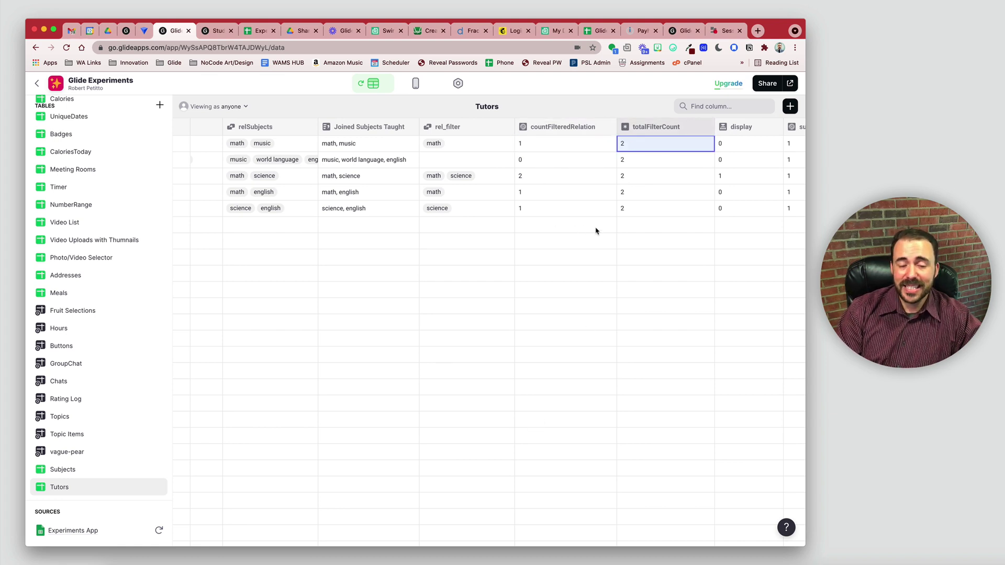
left_click(535, 146)
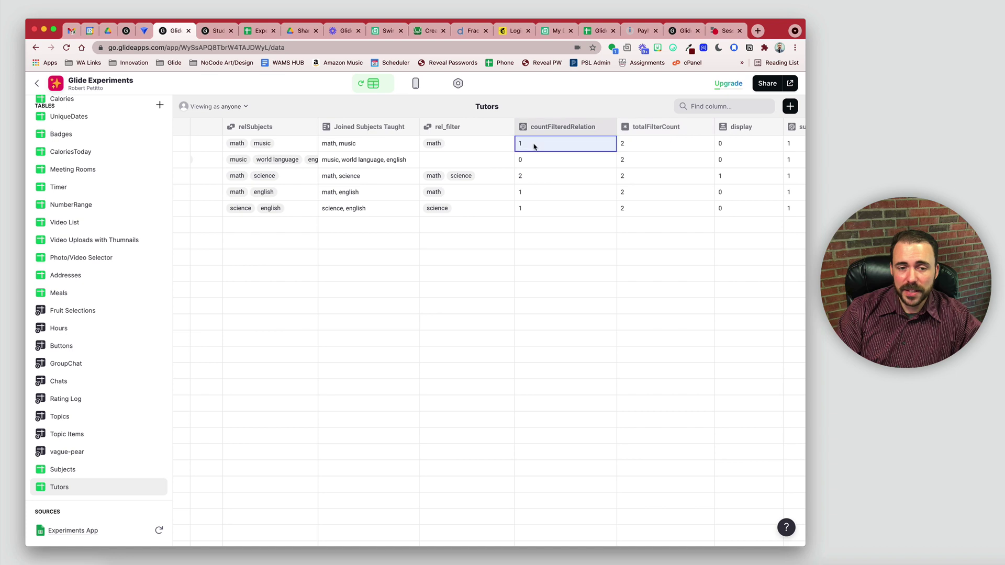
left_click(657, 146)
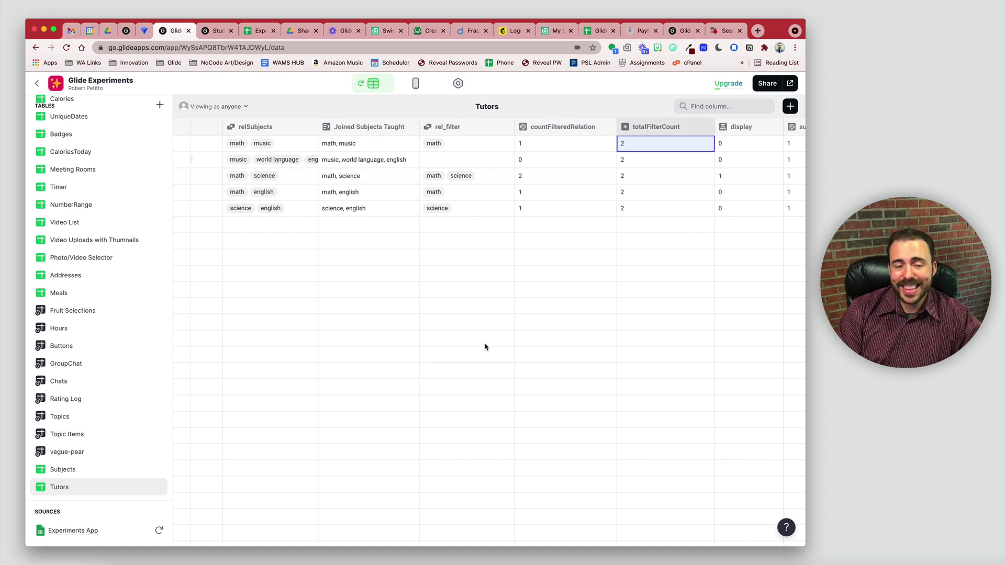
- Compare rel_filter, countFilteredRelation and totalFilterCount row by row for all tutors in the Tutors table
left_click(459, 147)
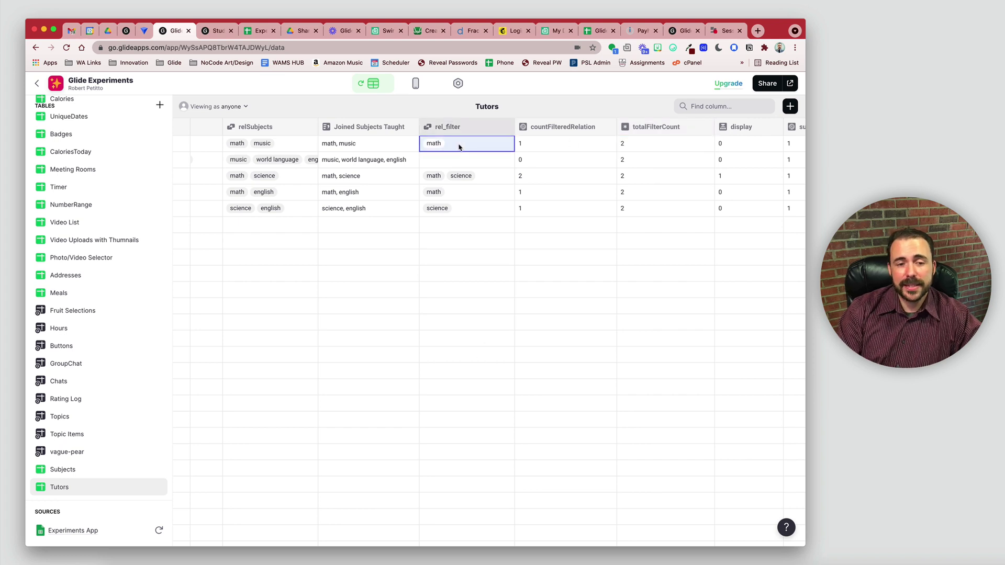
left_click(535, 146)
left_click(647, 145)
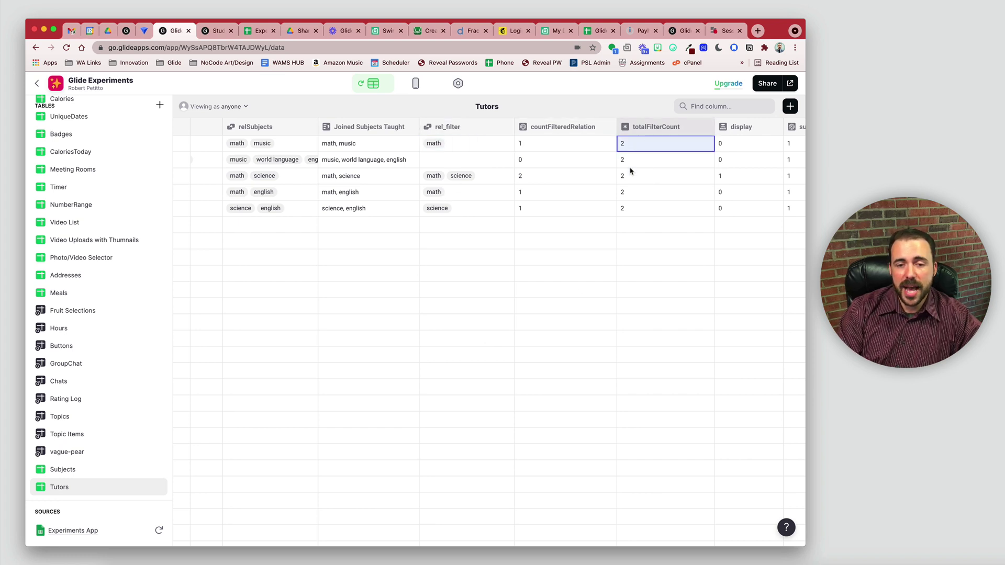
left_click(440, 165)
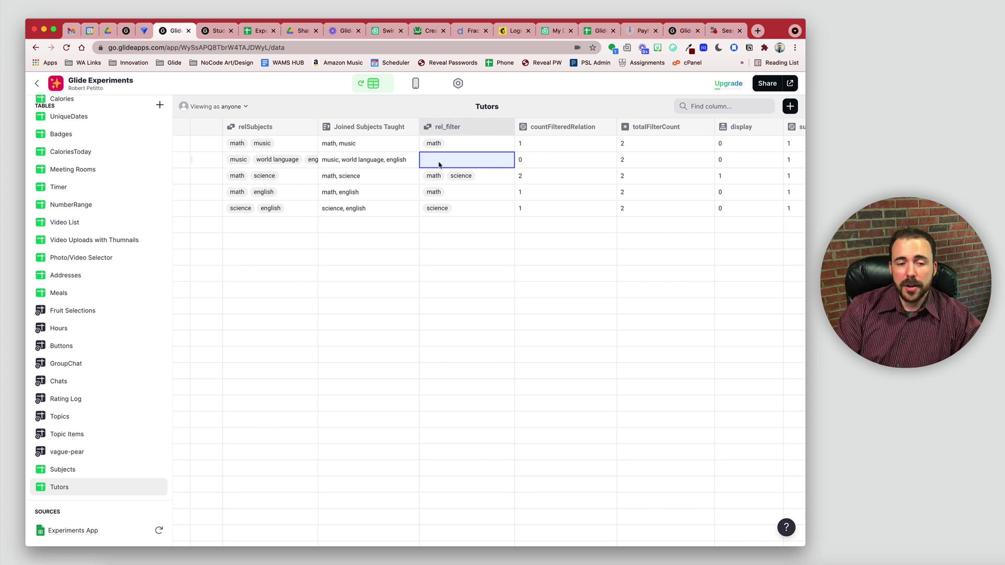
left_click(547, 160)
left_click(644, 159)
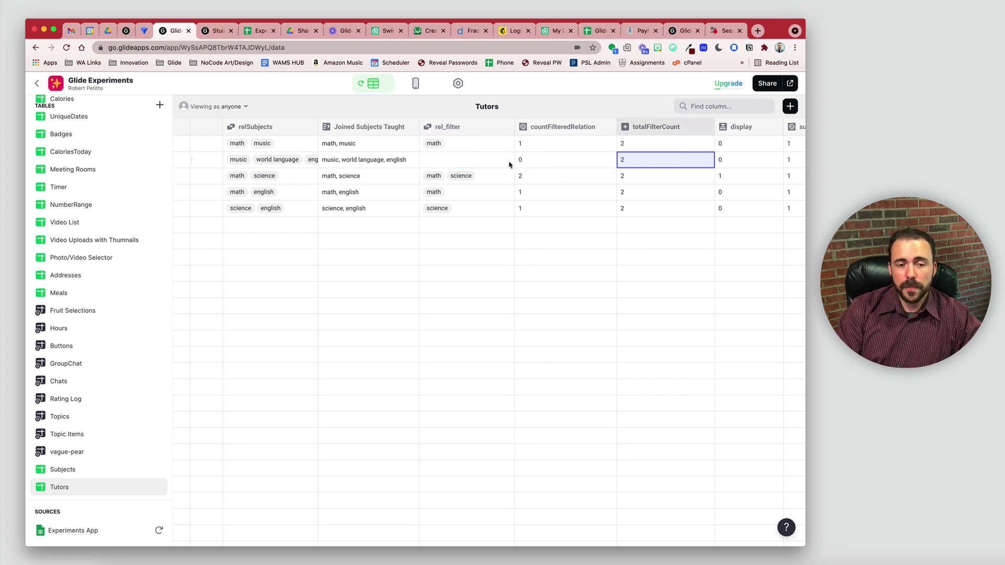
left_click(494, 182)
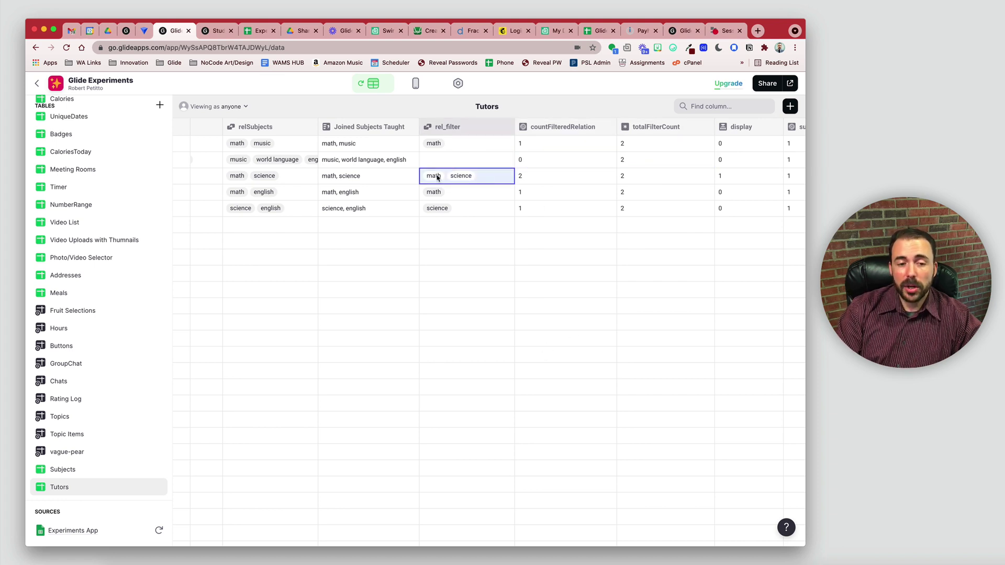
left_click(545, 180)
left_click(648, 177)
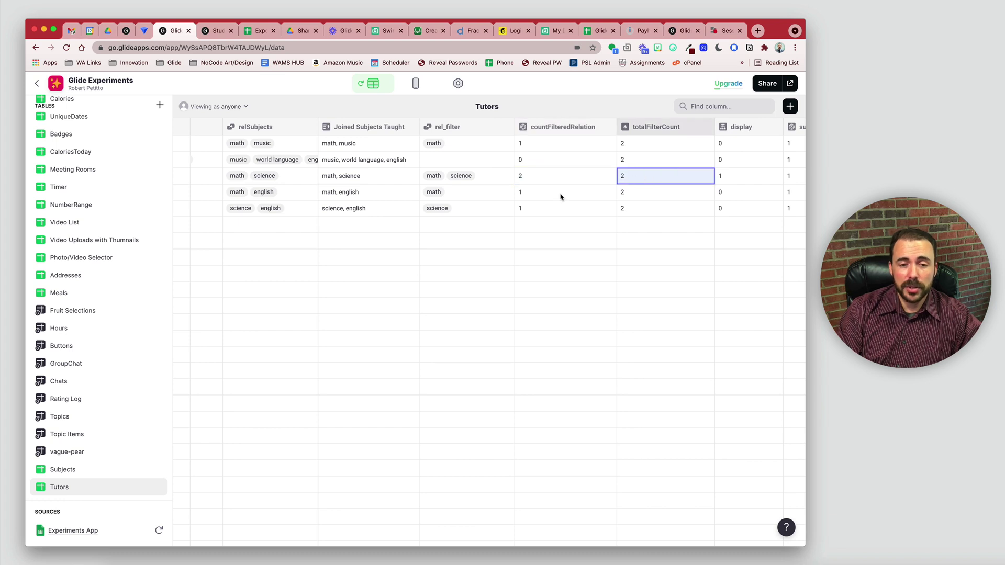
left_click(560, 195)
left_click(640, 194)
key("Down")
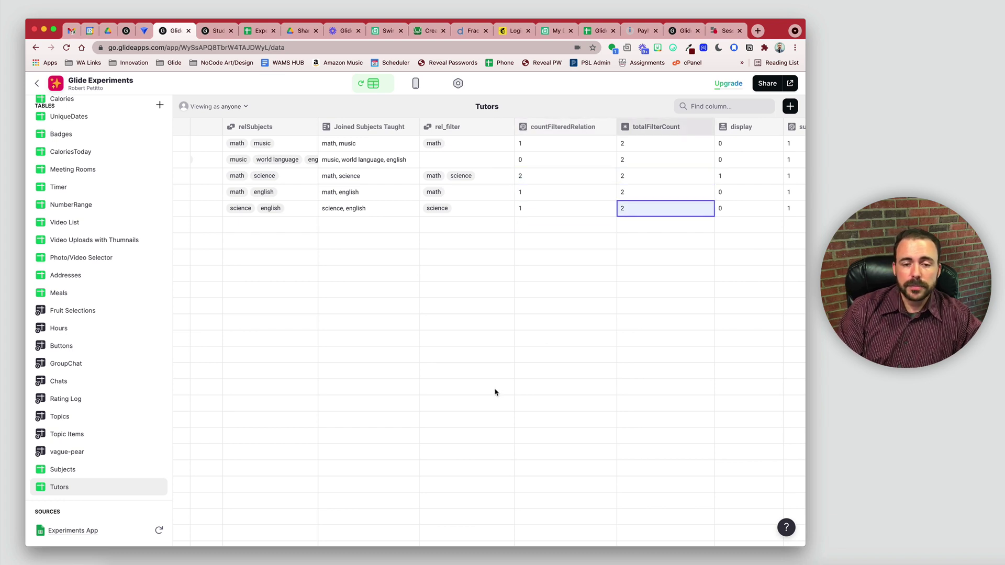
- Examine the display and totalFilterCount columns and review the display column's if-then-else cases without changing them
left_click_drag(736, 144, 734, 208)
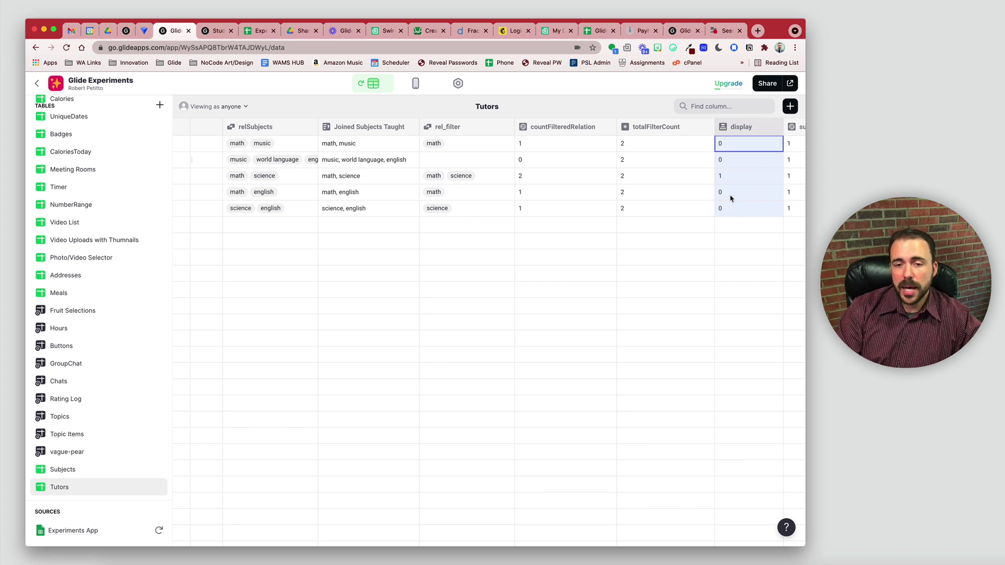
scroll(731, 198, "right", 3)
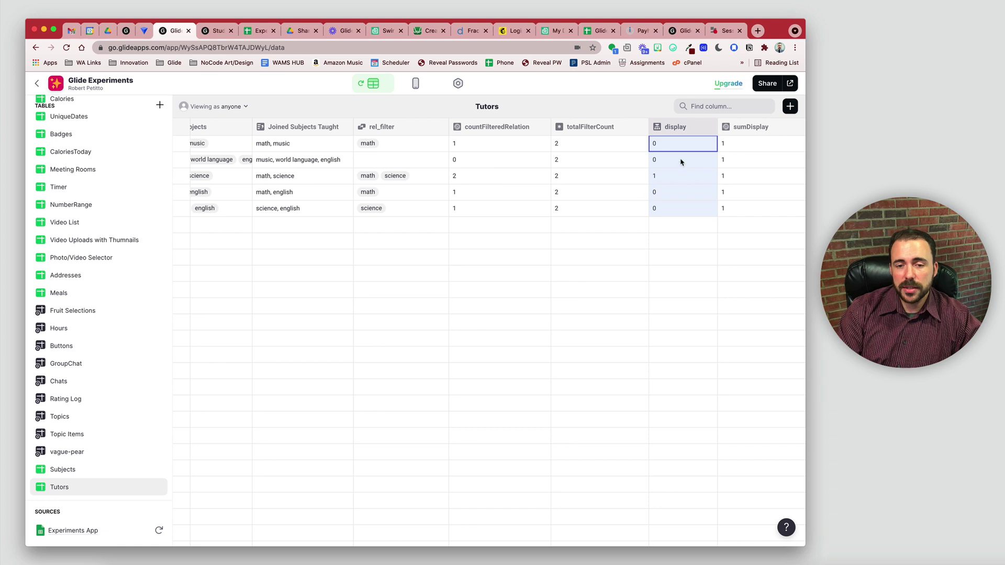
left_click(710, 129)
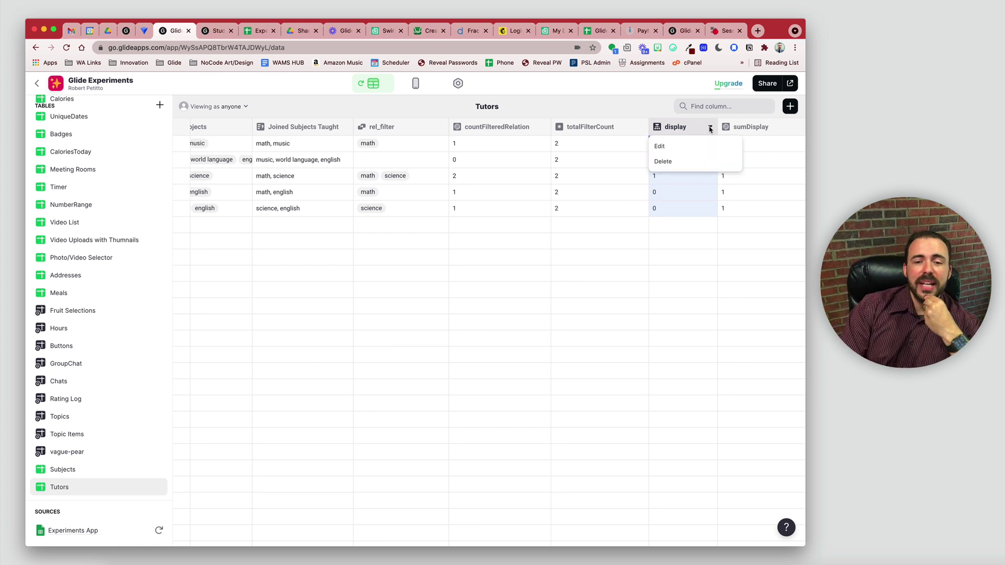
left_click(672, 208)
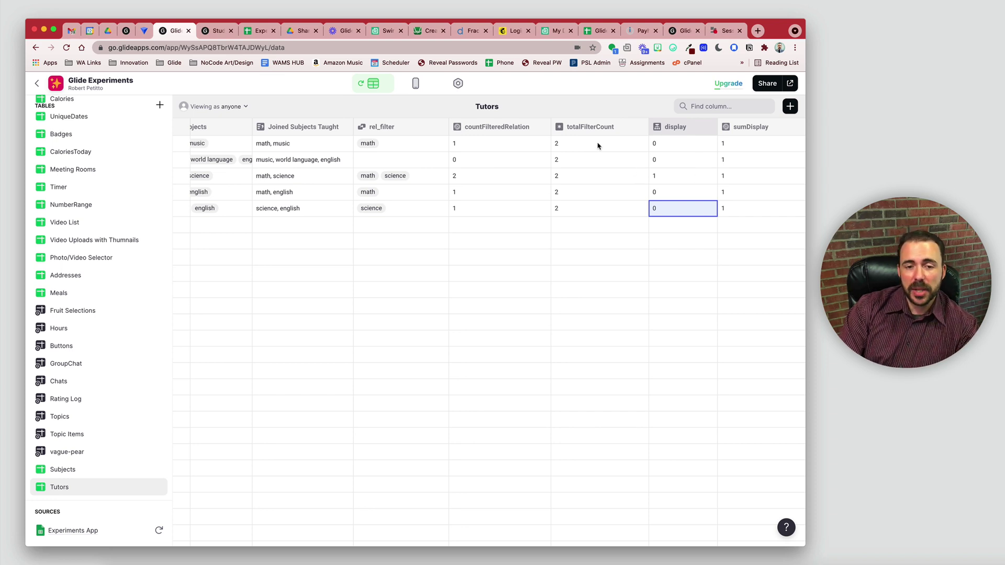
left_click_drag(596, 144, 600, 211)
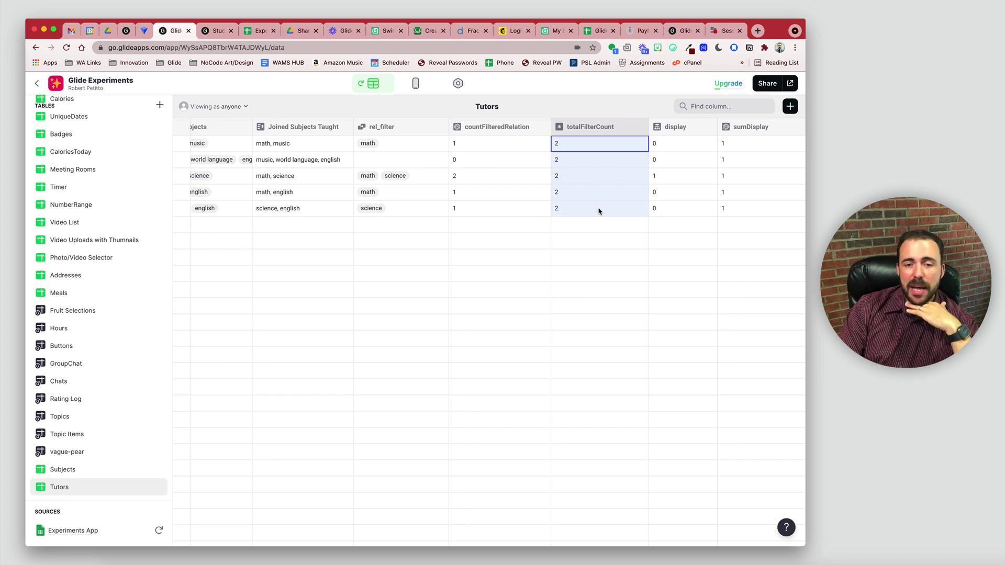
left_click(701, 127)
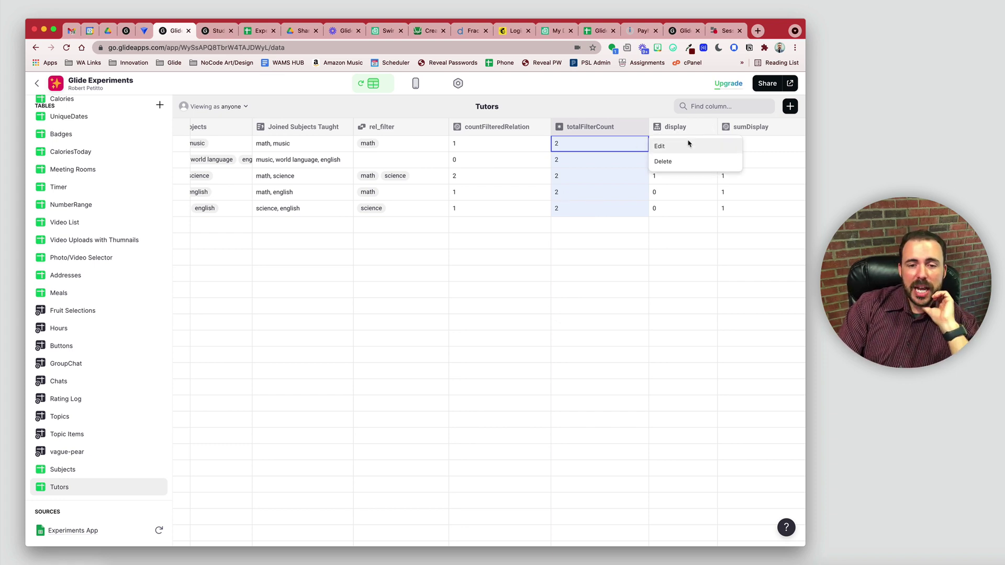
left_click(686, 145)
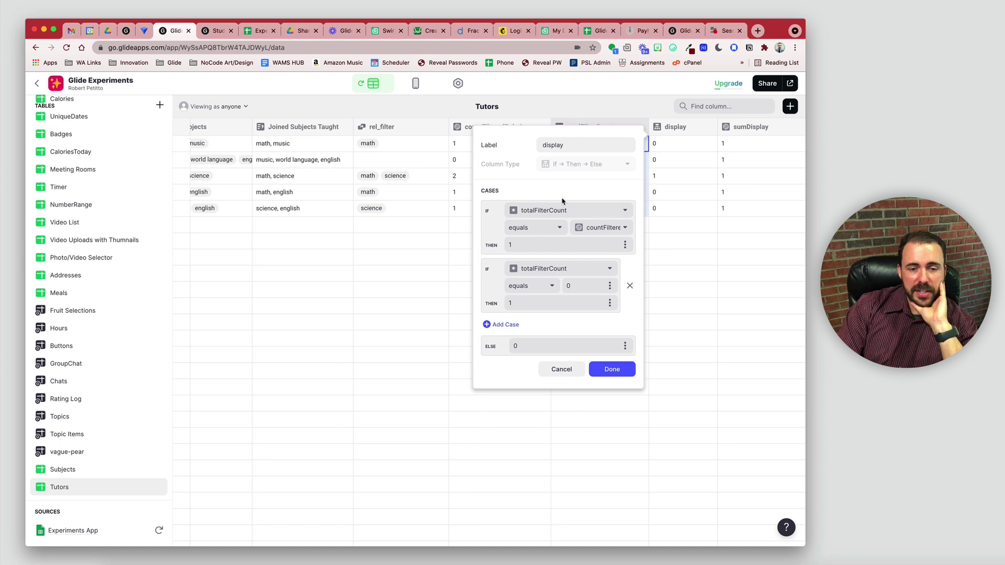
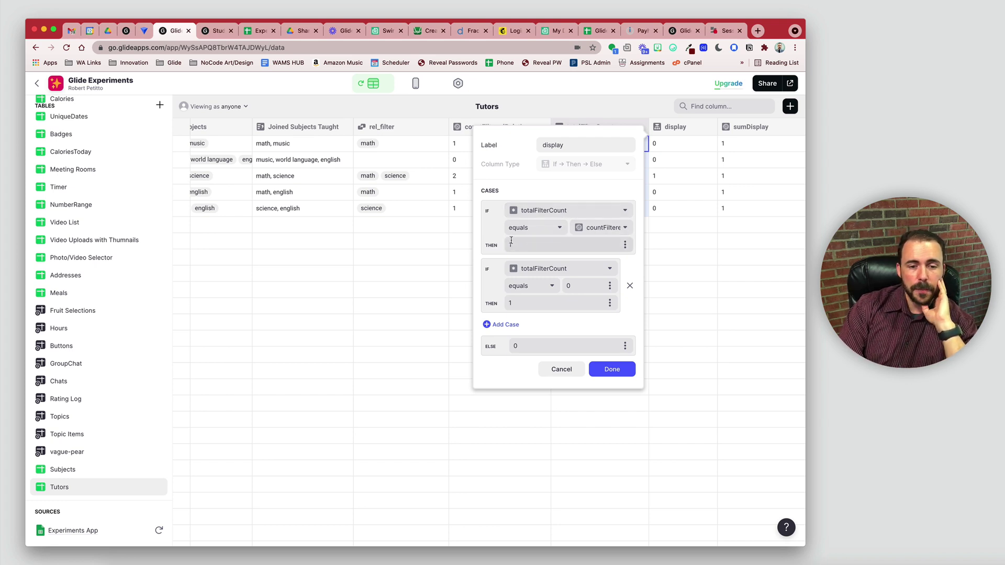
left_click(562, 369)
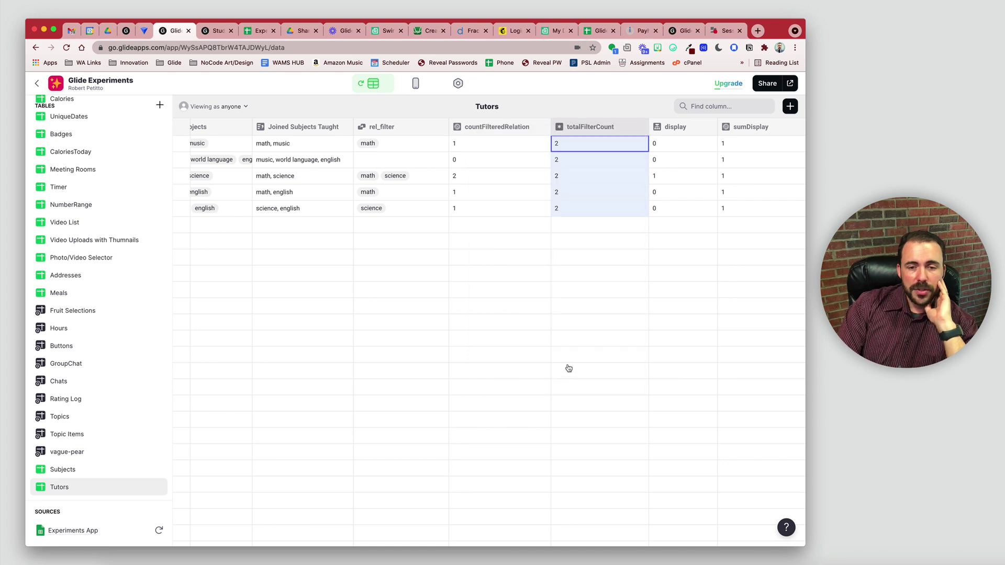
- Compare countFilteredRelation, totalFilterCount and display for each of the first three tutors
left_click(505, 143)
left_click(585, 149)
left_click(685, 147)
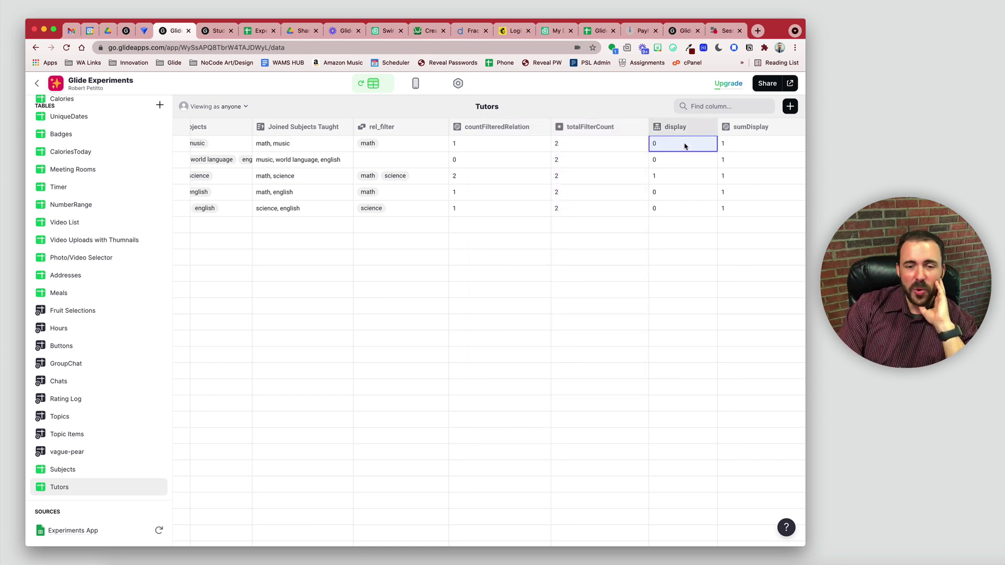
left_click(478, 163)
left_click(563, 164)
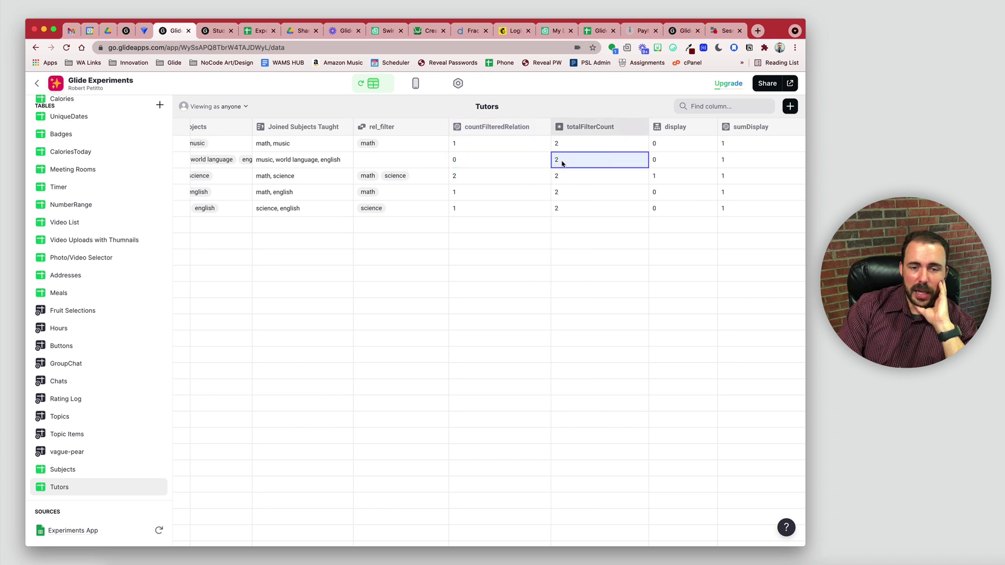
left_click(664, 161)
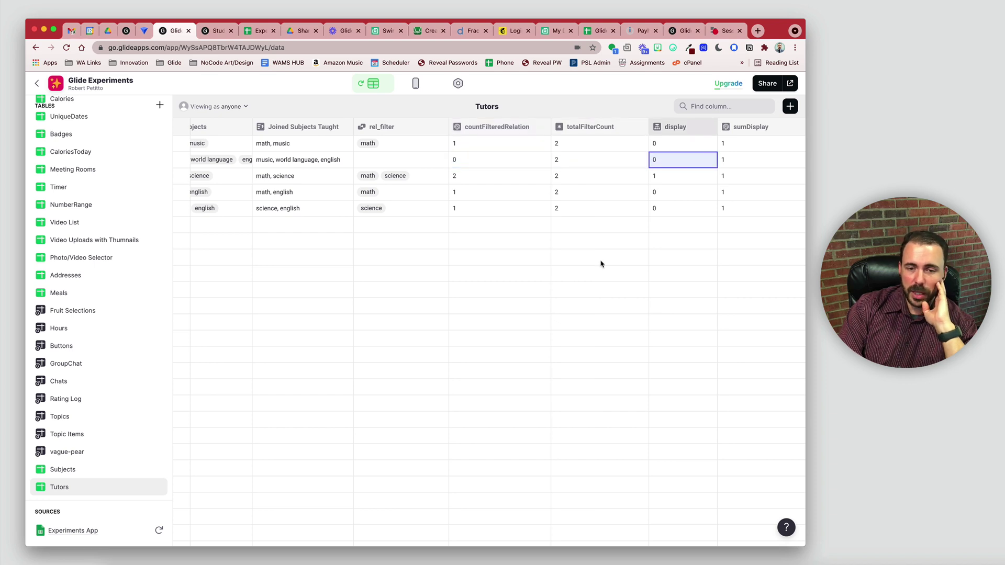
left_click(506, 177)
left_click(584, 176)
left_click(661, 176)
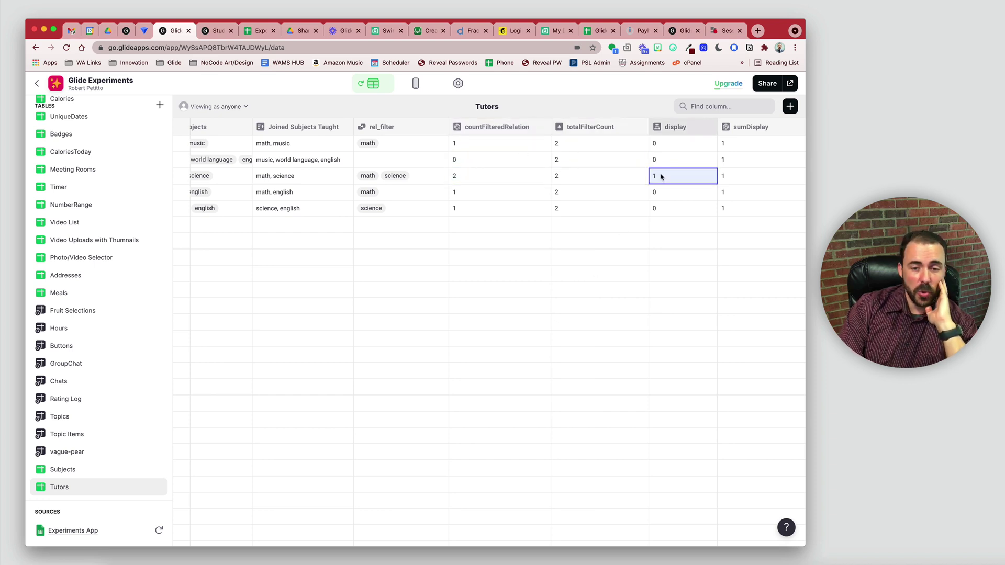
- Recheck the display column's if-then-else cases, focusing on the comparison of totalFilterCount, and leave them as they are
left_click(710, 127)
left_click(694, 149)
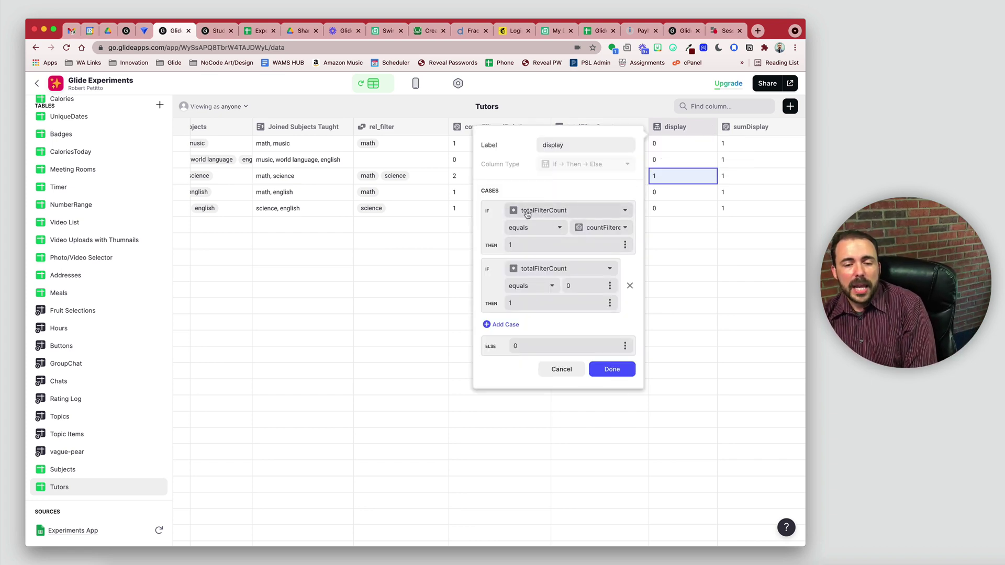
left_click(574, 373)
- Clear the FilteredOn dates of the first two subjects, math and science, in the Subjects table
left_click(105, 470)
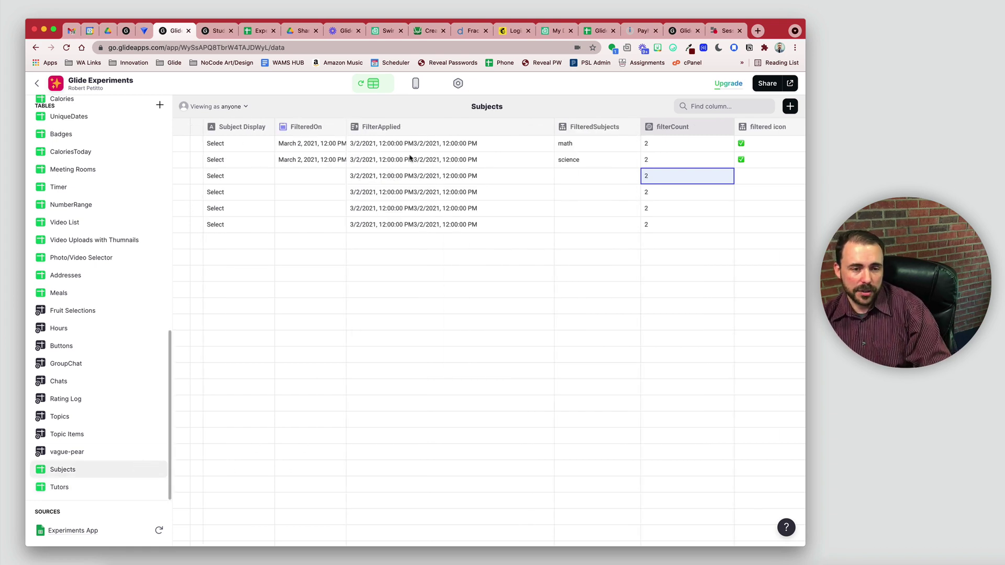
left_click(309, 144)
left_click(309, 161)
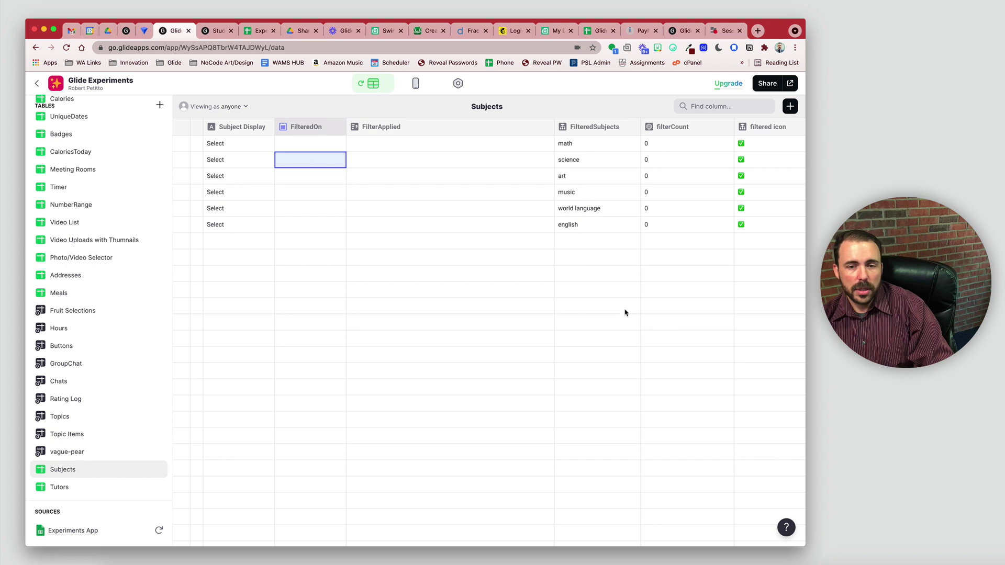
- Return to the Tutors table and compare countFilteredRelation with totalFilterCount for every tutor with no subjects selected
left_click(66, 488)
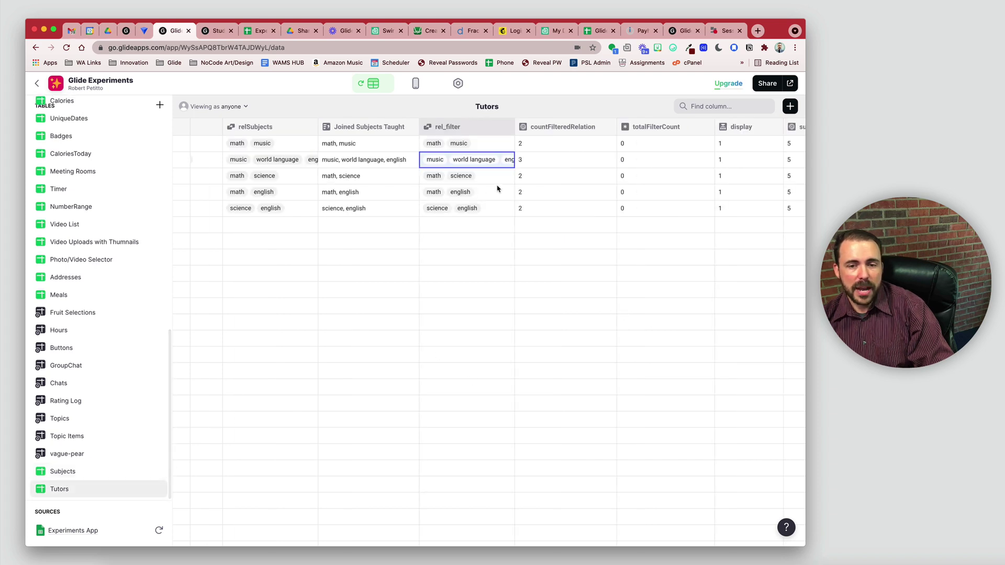
left_click(658, 149)
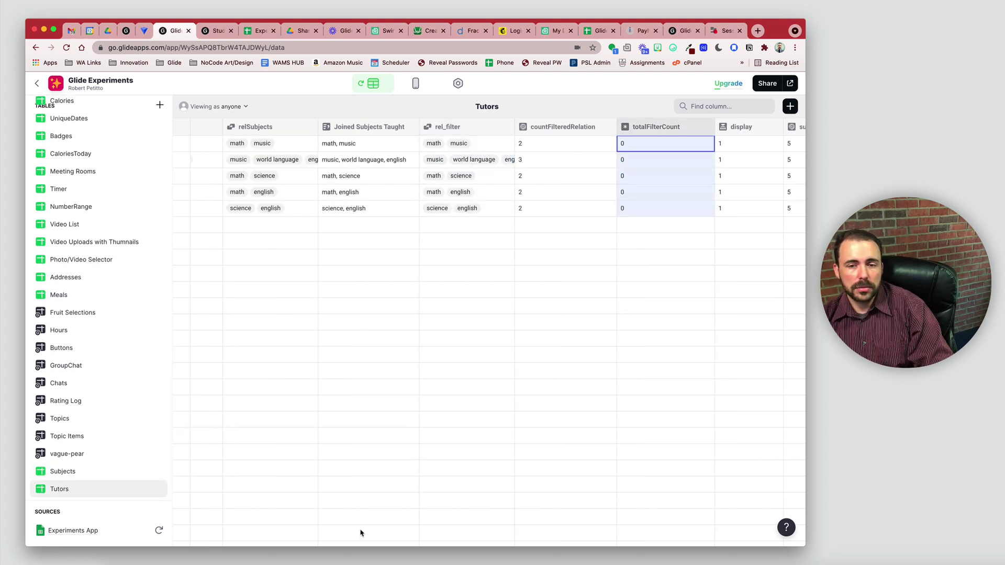
left_click(531, 149)
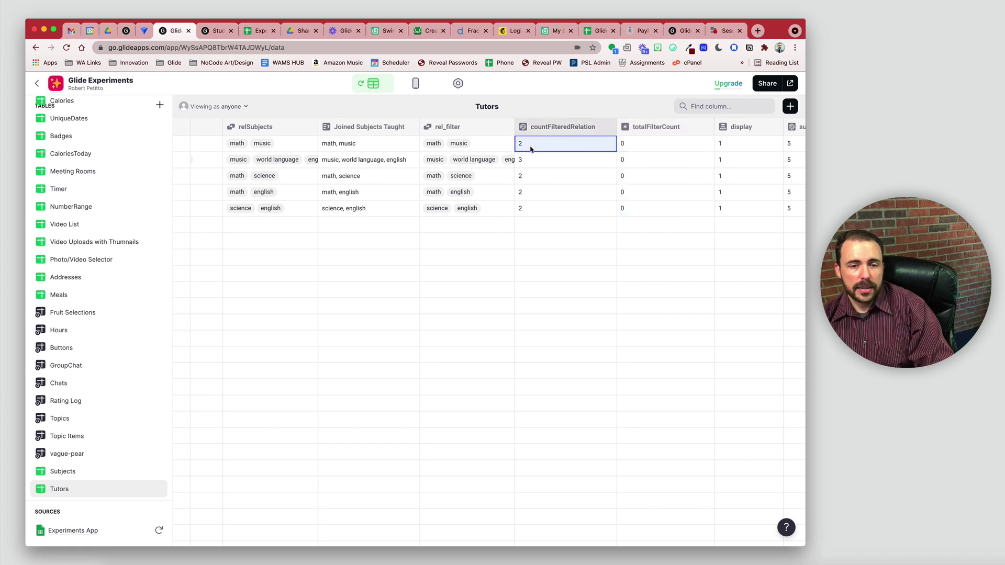
left_click(628, 148)
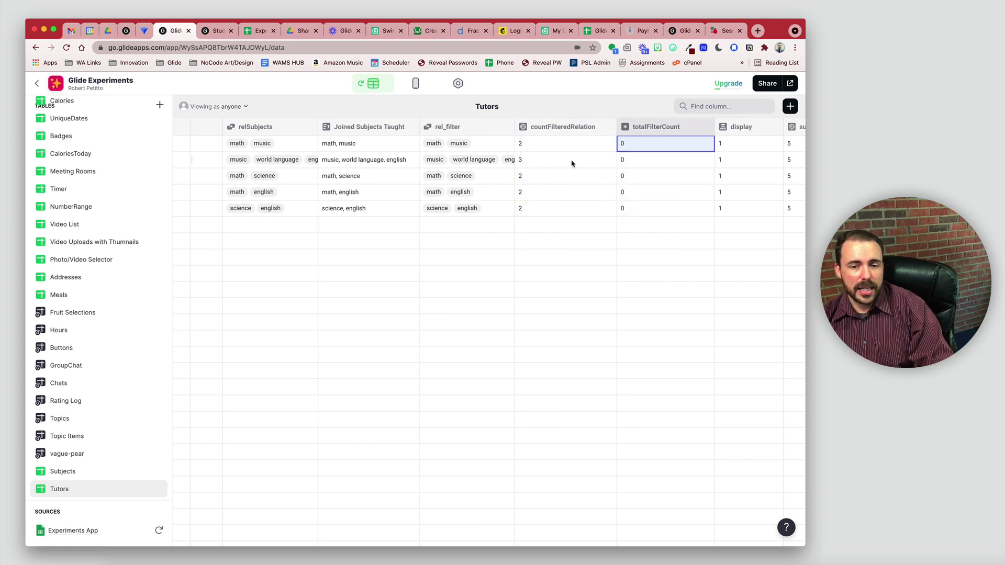
left_click(573, 163)
left_click(649, 160)
left_click(584, 176)
left_click(670, 178)
left_click(555, 193)
left_click(624, 206)
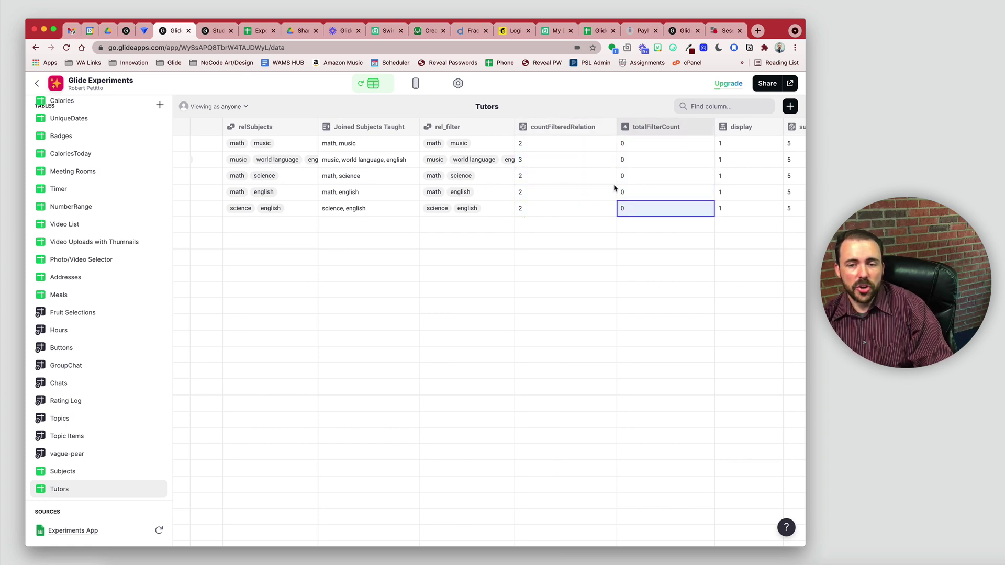
- Examine the totalFilterCount values and review the display column's case for a totalFilterCount equal to 0
scroll(689, 162, "right", 3)
left_click(592, 150)
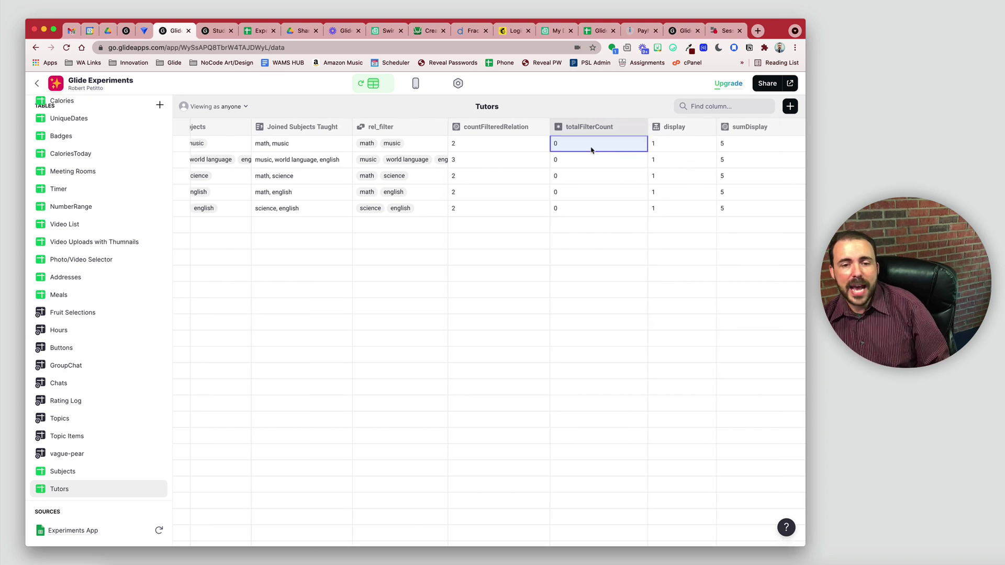
left_click_drag(591, 150, 597, 217)
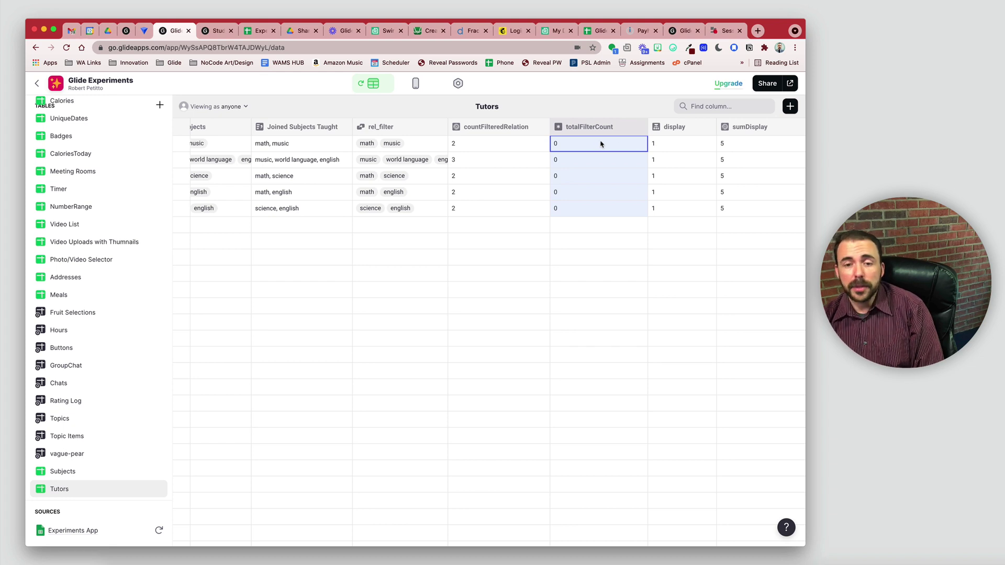
left_click(708, 128)
left_click(698, 145)
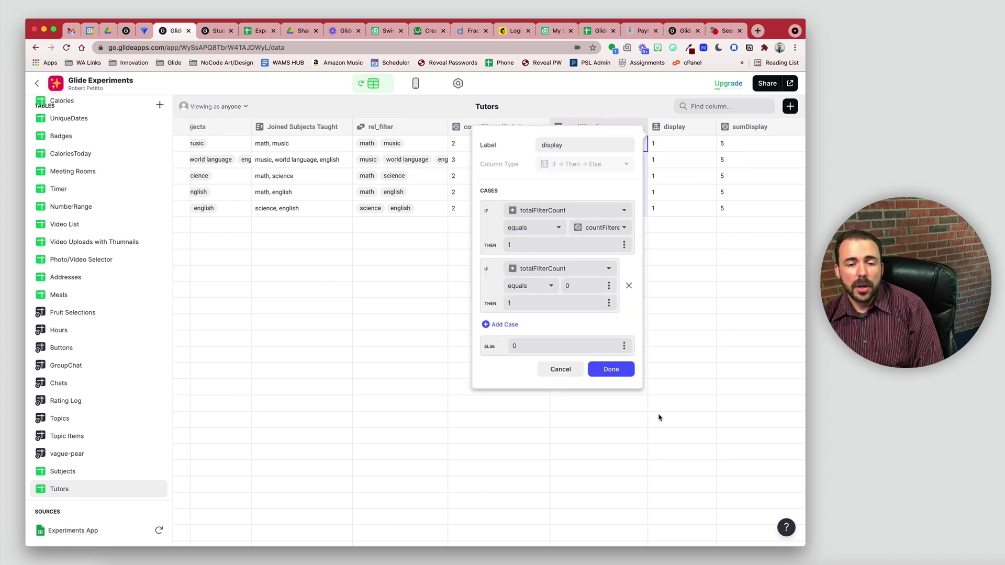
left_click(602, 370)
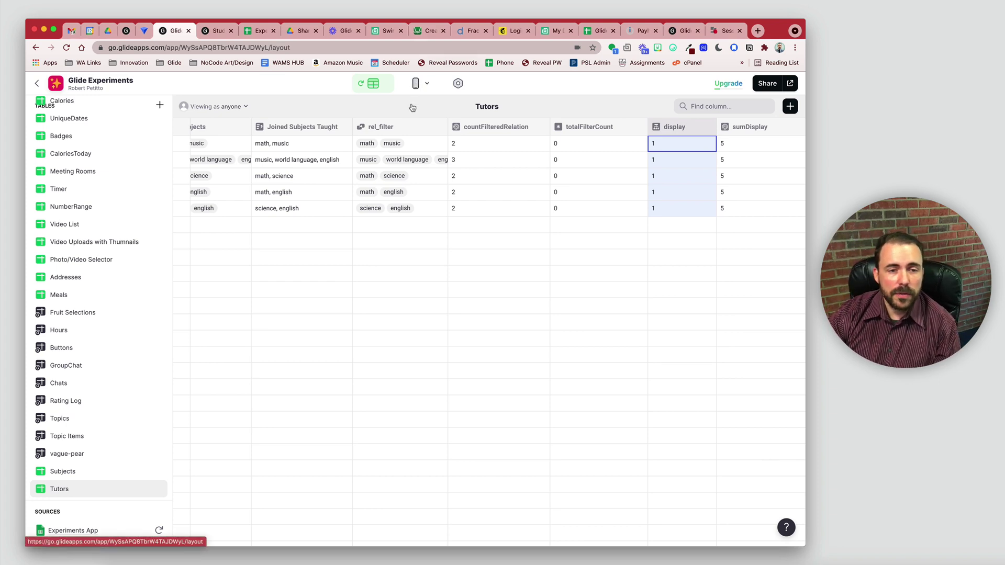
- Open the Filter Tutors screen in the layout editor and inspect its inline list and the screen's data values
left_click(416, 83)
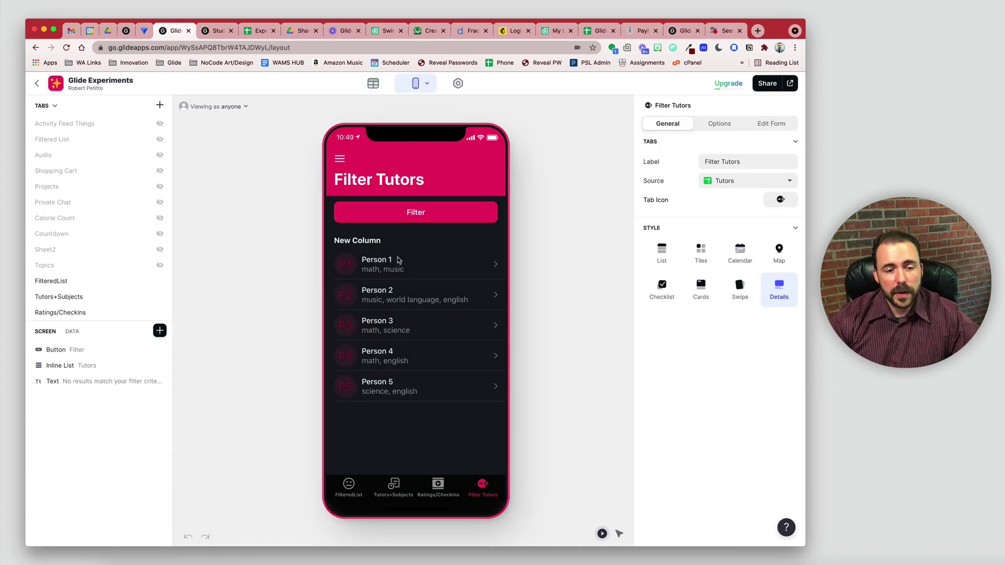
left_click(396, 320)
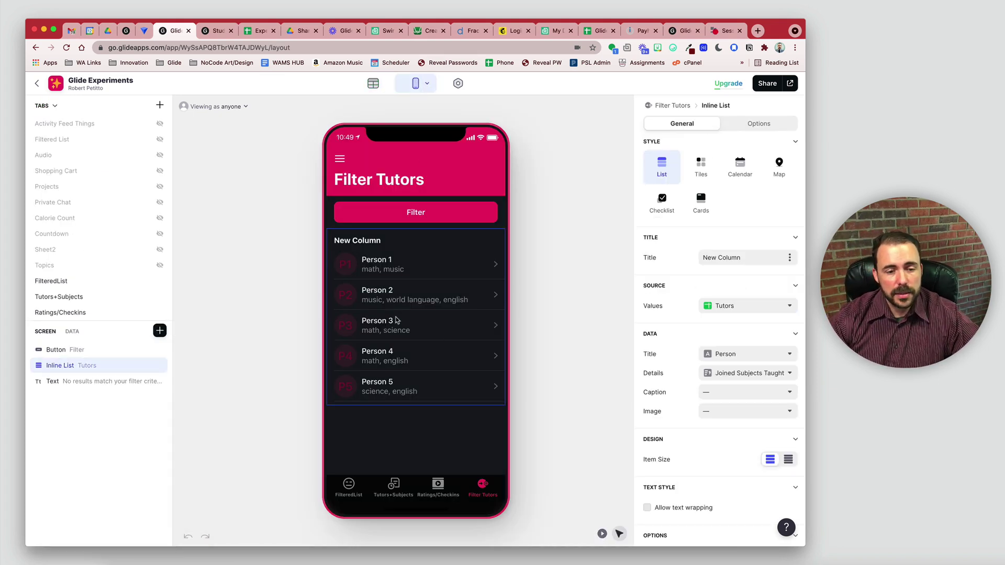
left_click(72, 332)
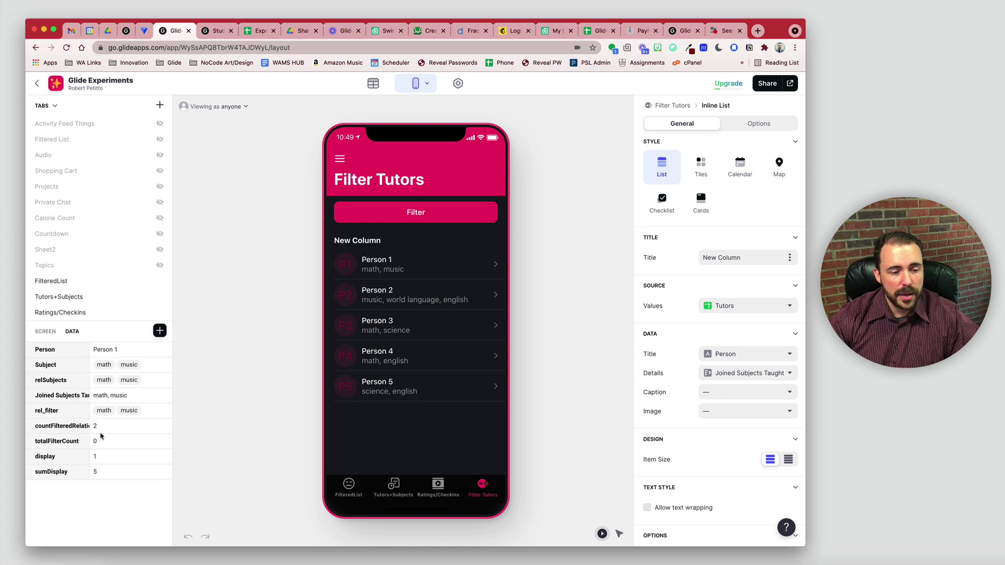
- Review the display column's cases for a tutor and the filter condition set on the Filter Tutors inline list
left_click(104, 462)
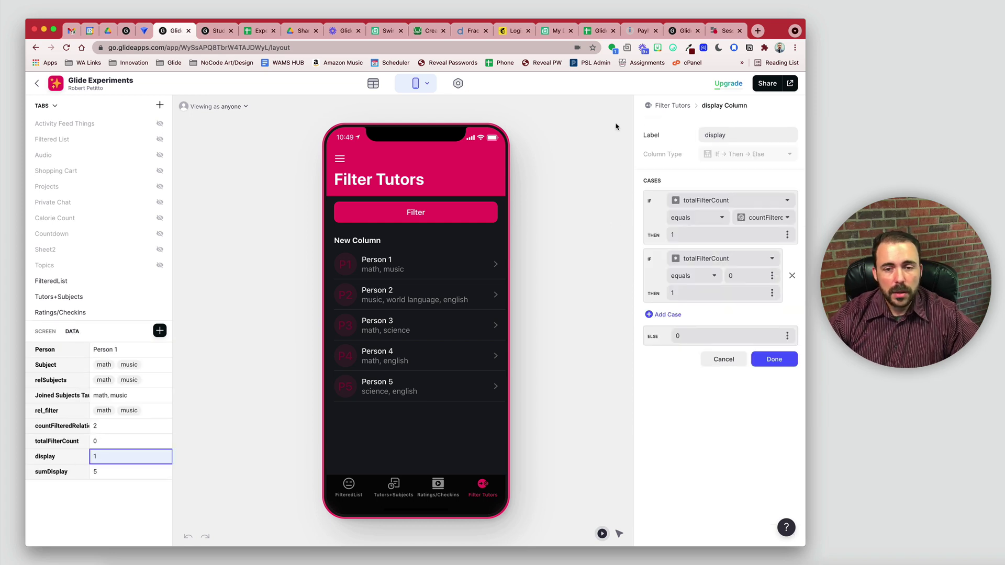
left_click(459, 295)
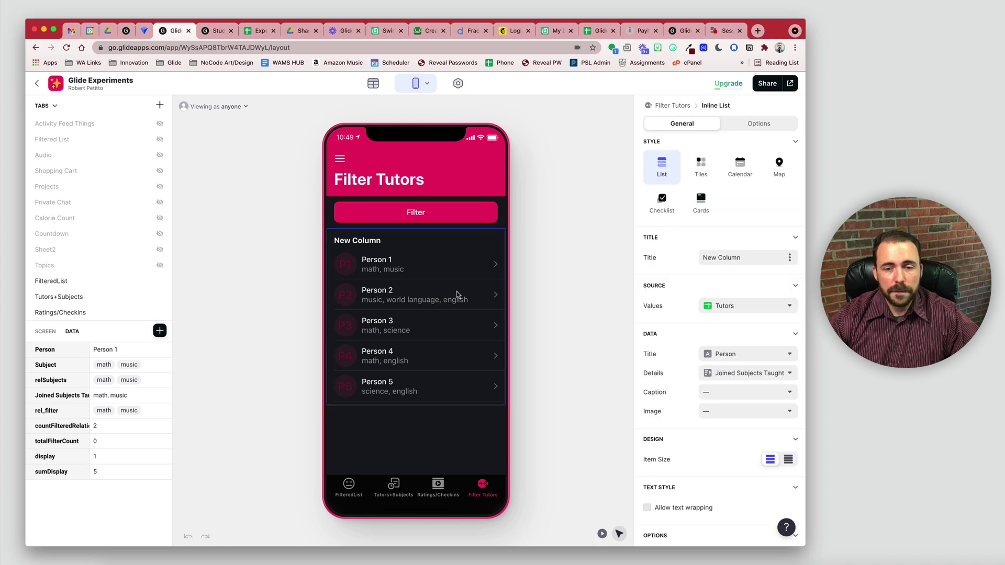
left_click(757, 125)
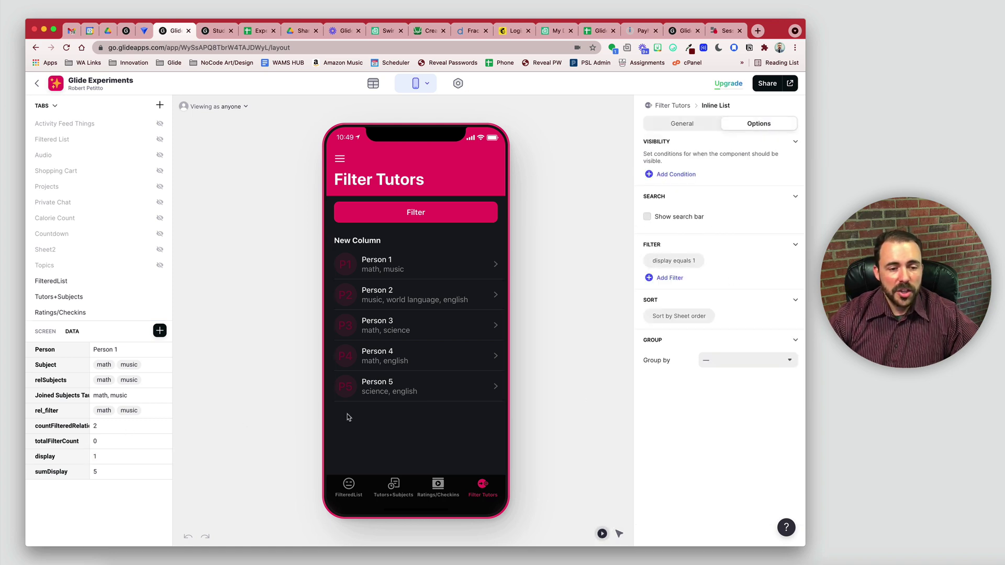
- Recheck the display column's cases, select math as the only subject in the filter, and return to the tutors list
left_click(415, 216)
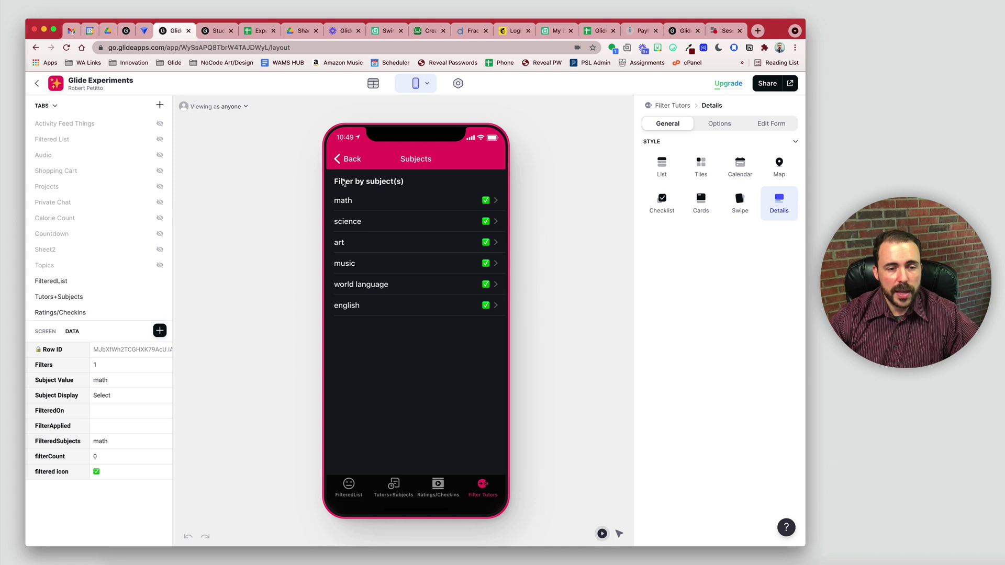
left_click(349, 164)
left_click(108, 460)
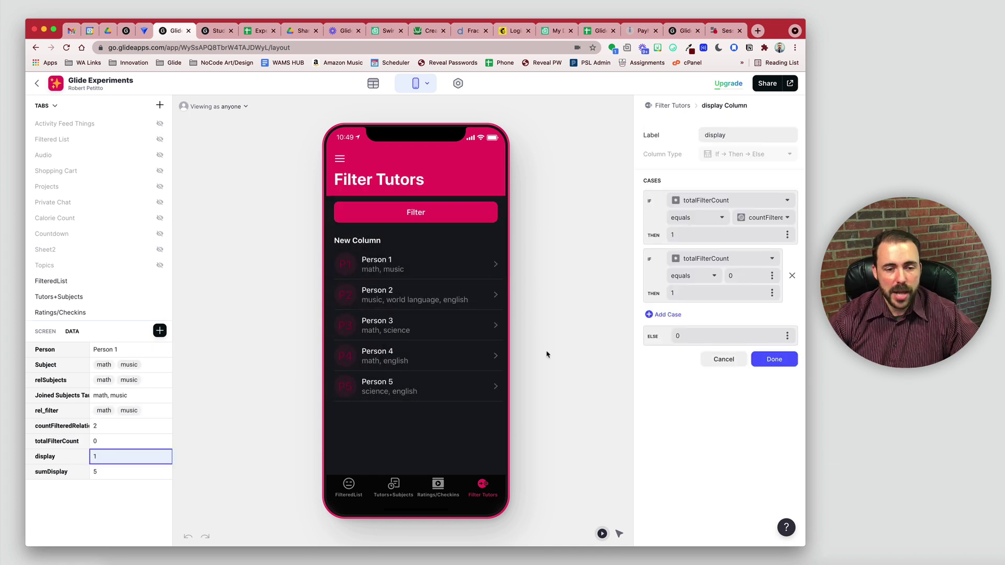
left_click(343, 220)
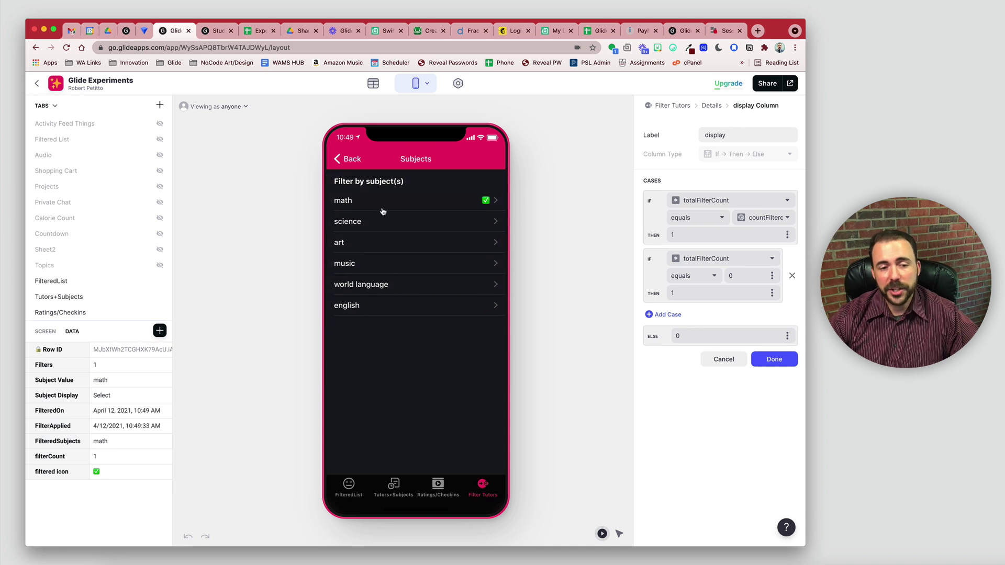
left_click(349, 155)
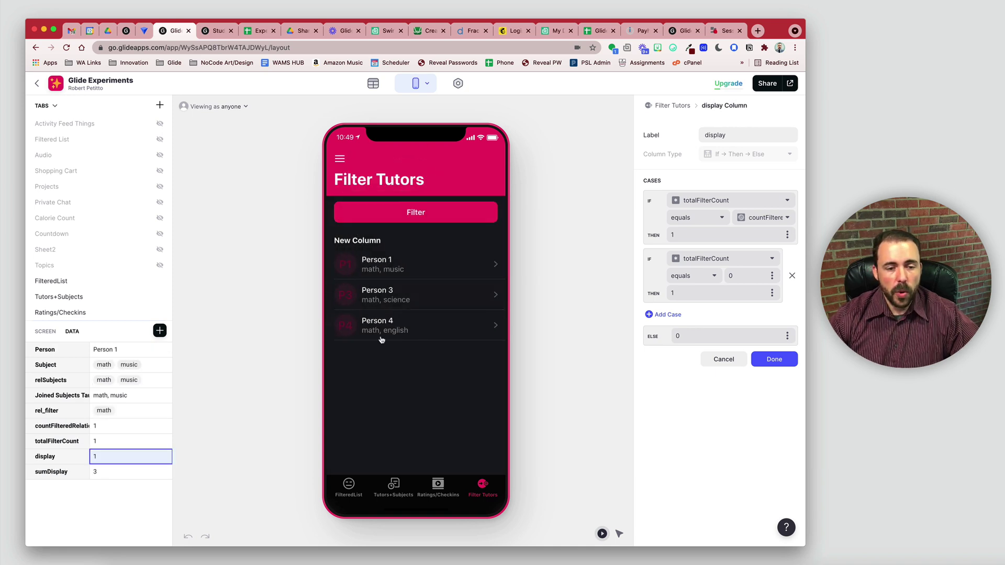
- Open the Tutors table and examine the totalFilterCount values and the relSubjects of the tutors who teach math
left_click(373, 84)
scroll(574, 158, "right", 5)
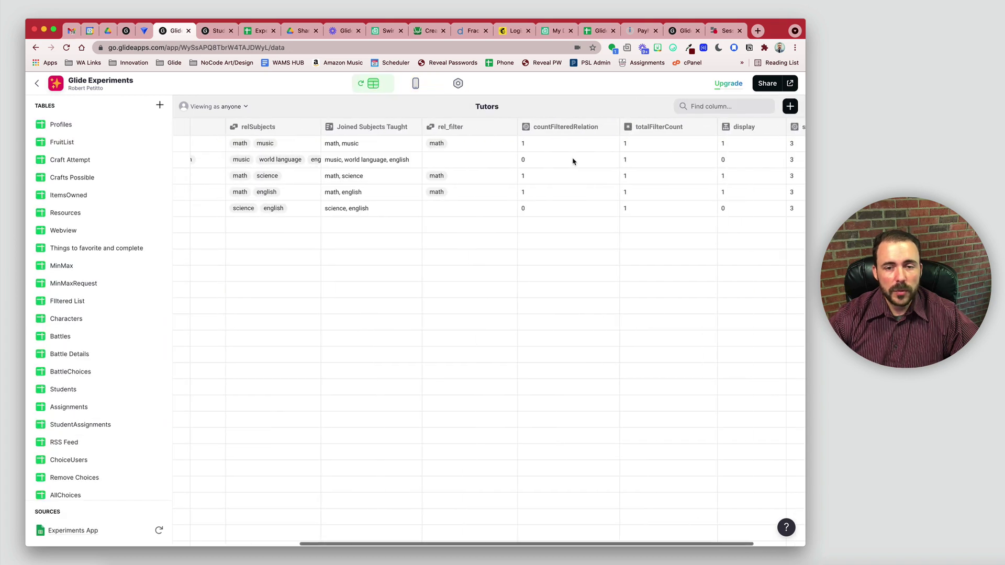
left_click_drag(592, 146, 586, 219)
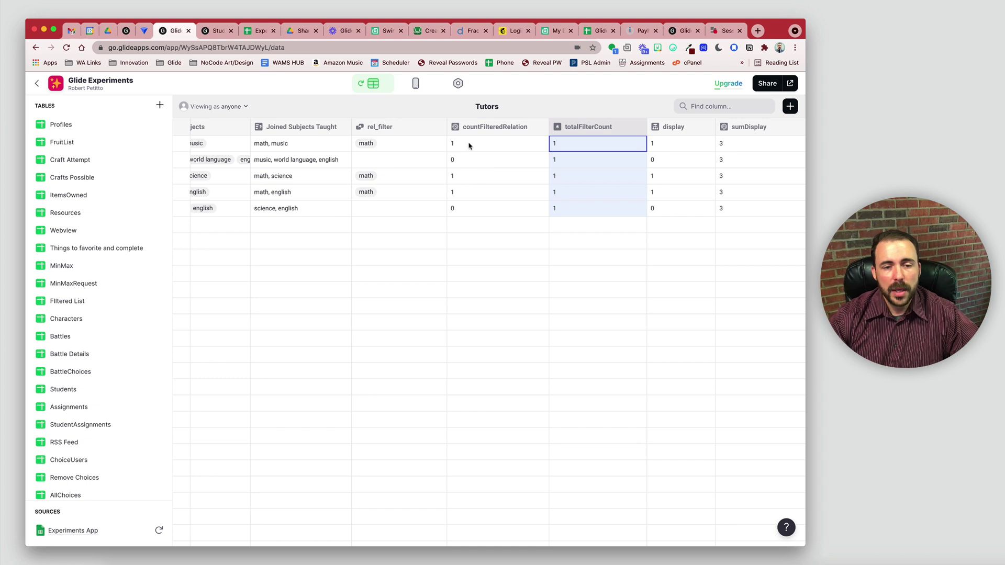
scroll(288, 172, "left", 2)
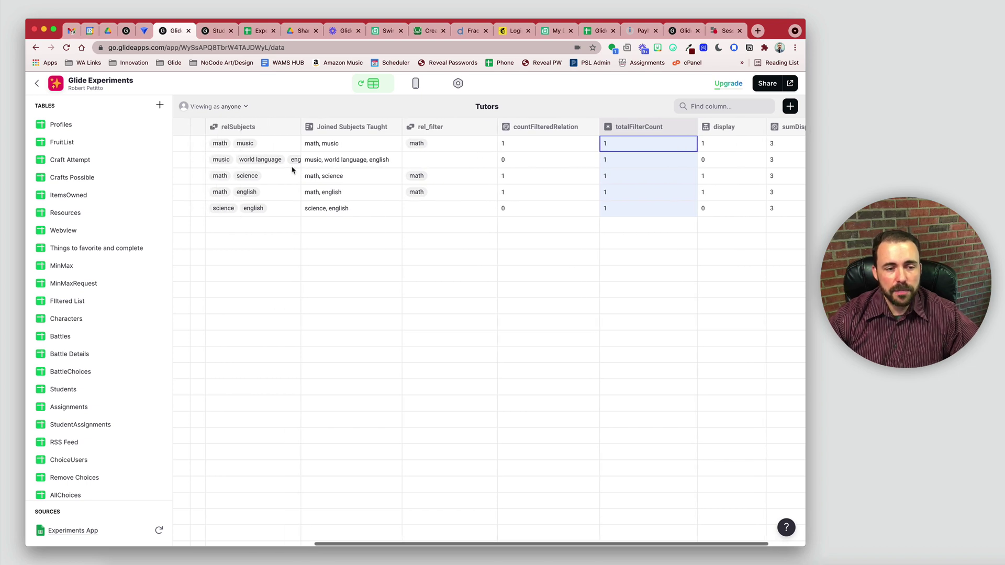
left_click(216, 148)
left_click(227, 177)
left_click(244, 193)
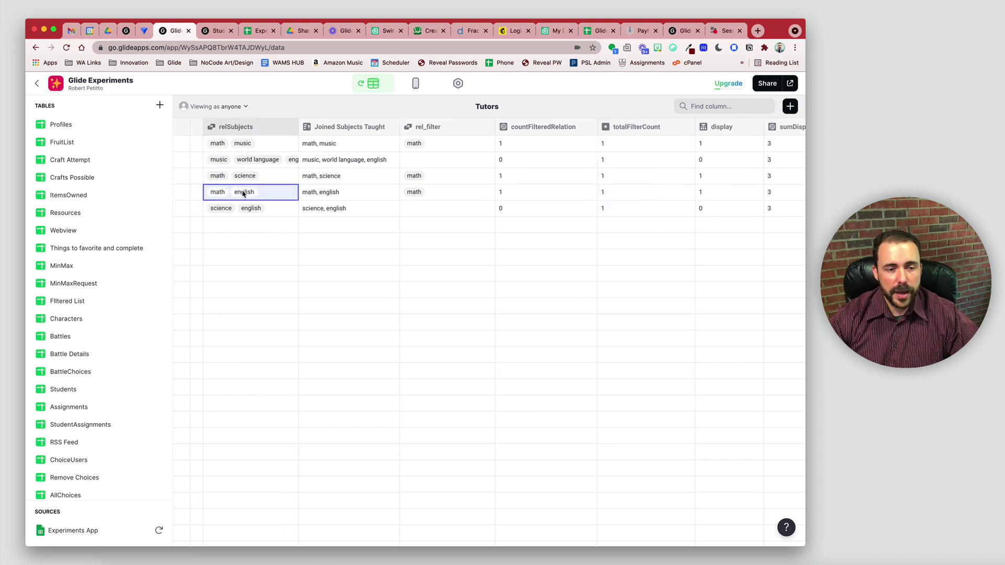
- Compare countFilteredRelation with totalFilterCount for each of the three tutors who teach math
left_click(540, 149)
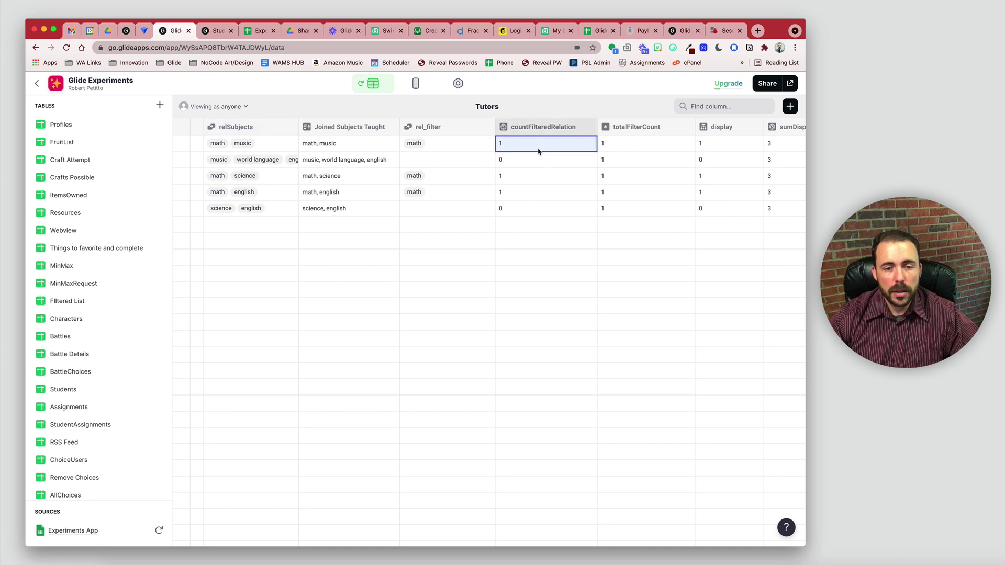
left_click(635, 149)
left_click(550, 176)
left_click(627, 178)
left_click(549, 195)
left_click(628, 190)
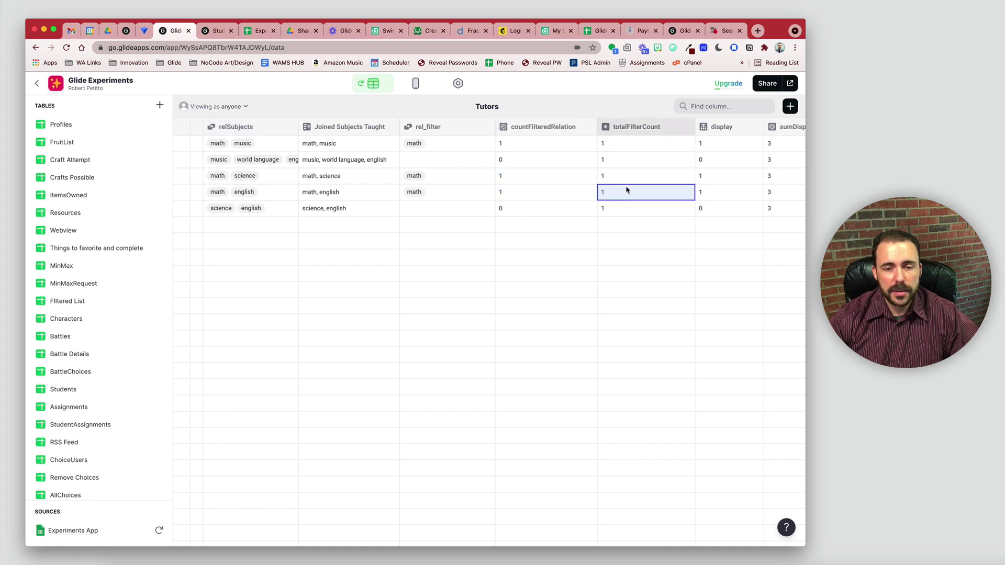
- Add science to the math selection in the Filter Tutors subject filter and return to the tutors list
left_click(416, 83)
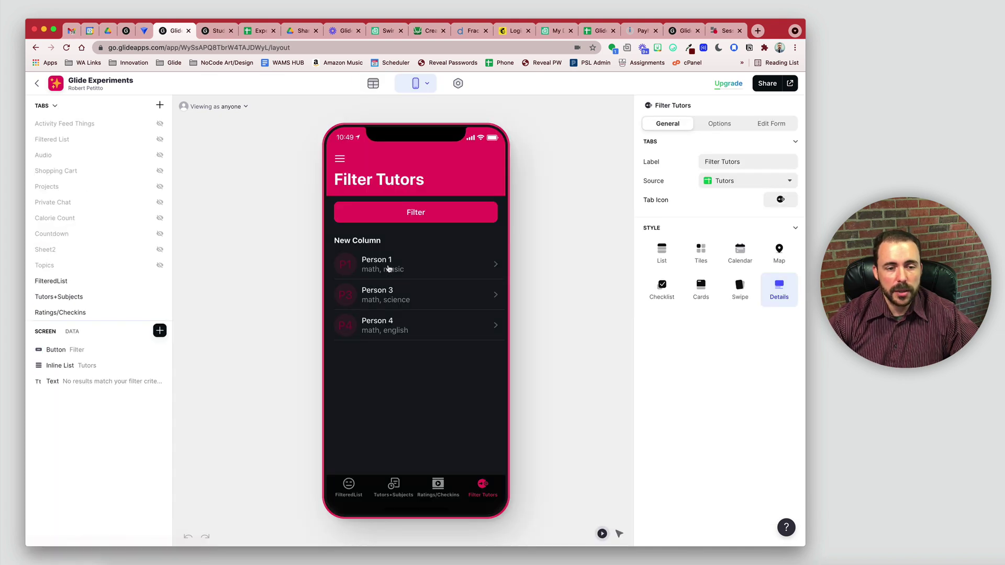
left_click(388, 288)
left_click(339, 157)
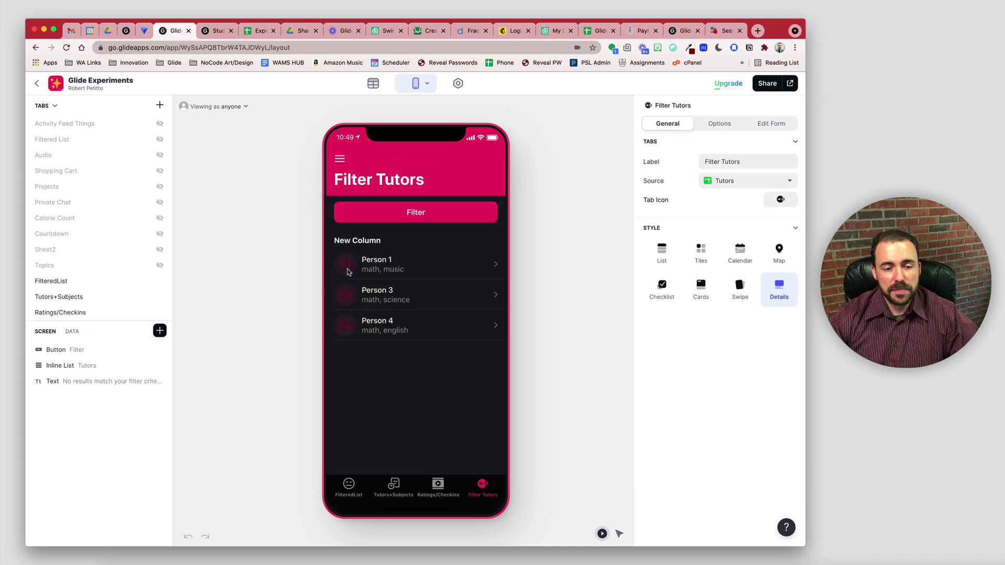
left_click(400, 220)
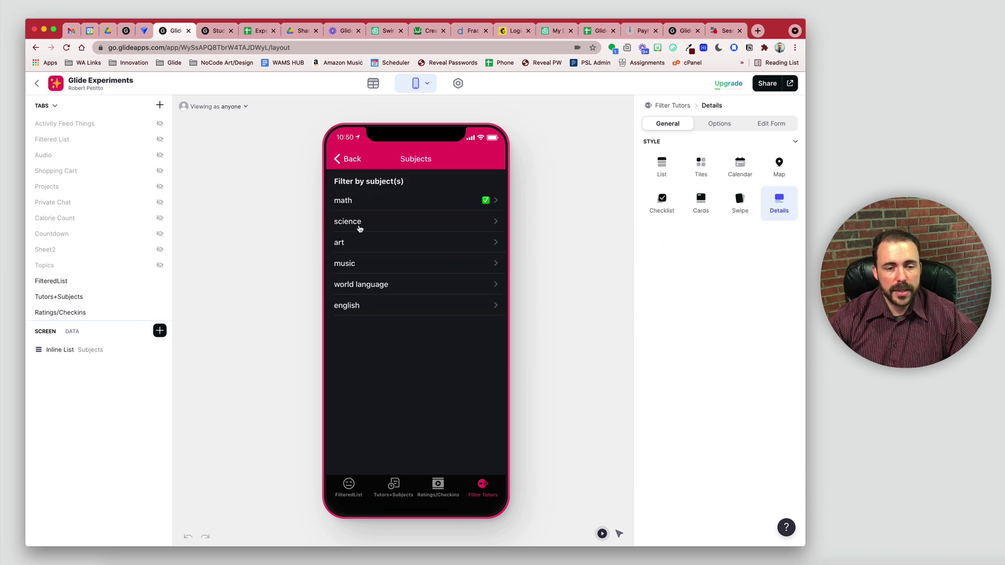
left_click(71, 332)
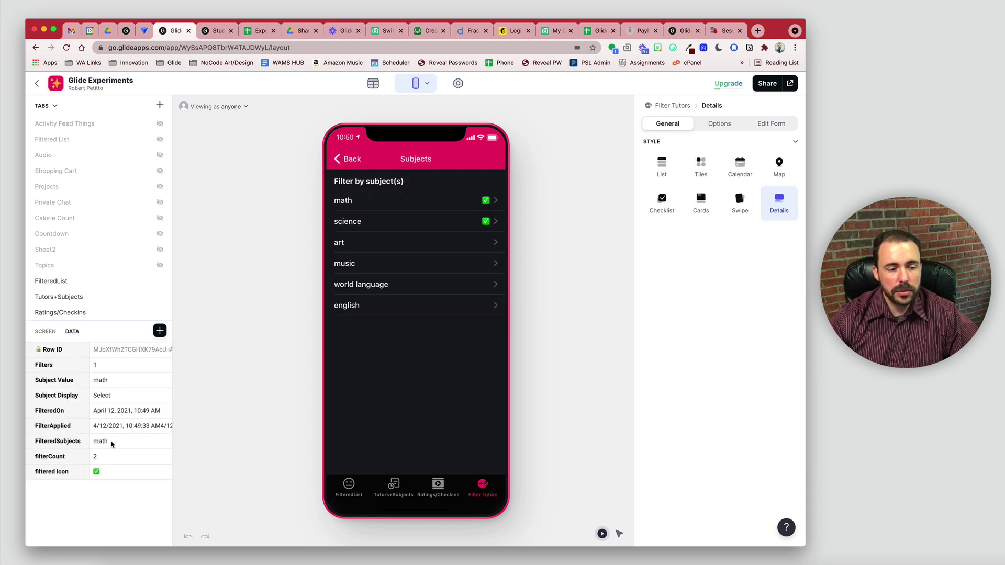
left_click(348, 160)
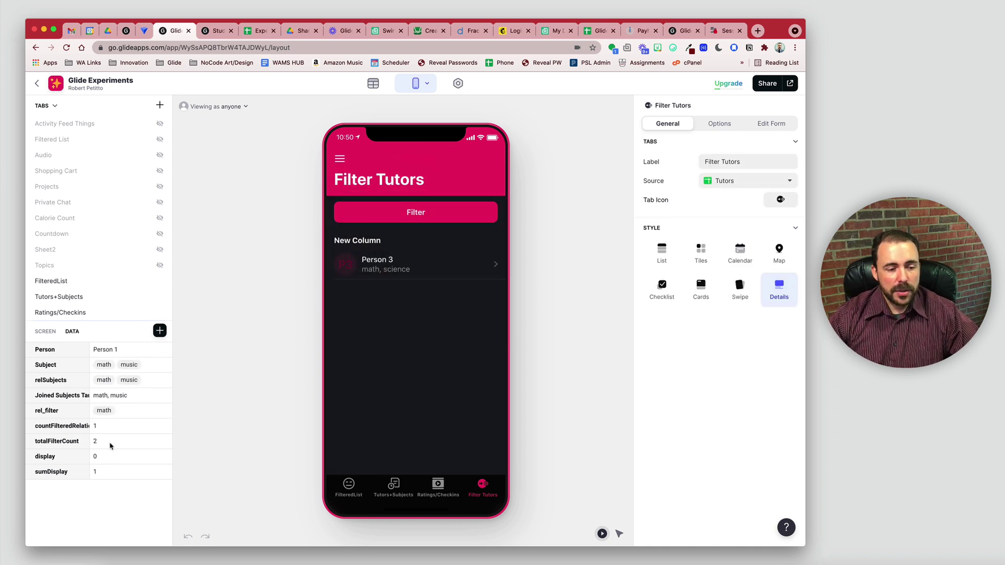
- Inspect the totalFilterCount and countFilteredRelation columns in the Filter Tutors screen's data
left_click(52, 443)
left_click(52, 427)
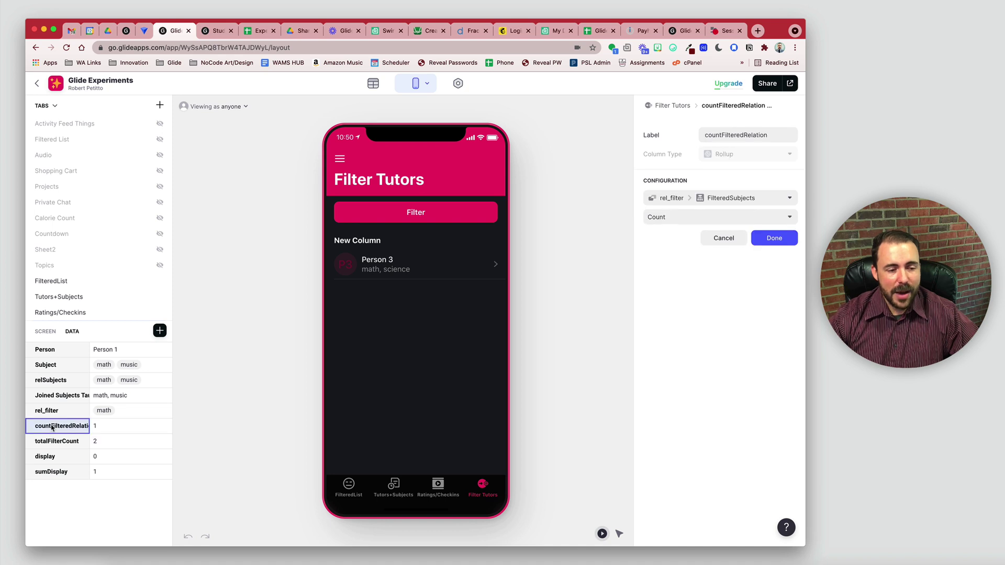
left_click(115, 429)
- Mark the math and science tutor's row in the Tutors table and compare its filter counts and display value with the other rows
left_click(380, 85)
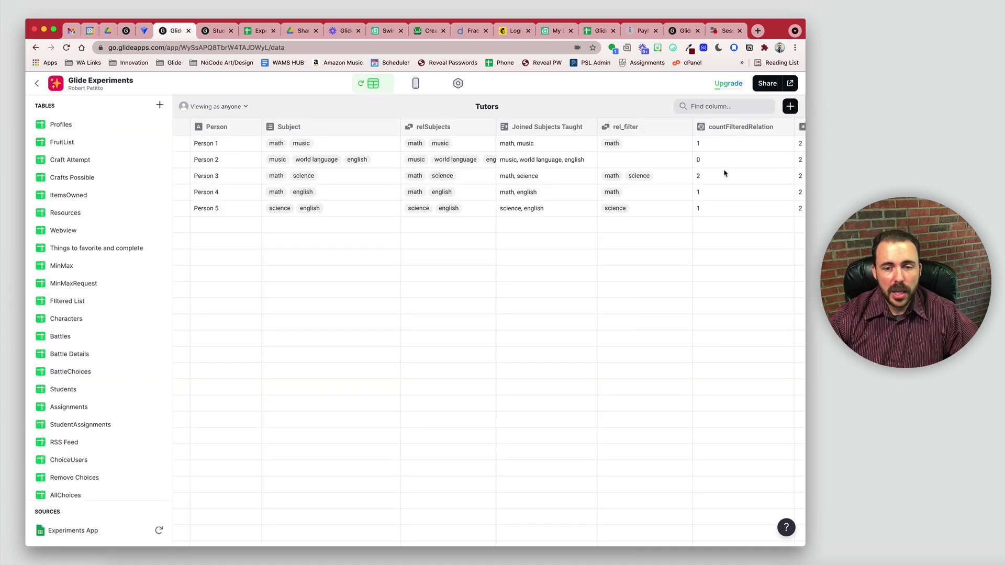
scroll(717, 178, "right", 2)
left_click(181, 176)
scroll(621, 186, "right", 8)
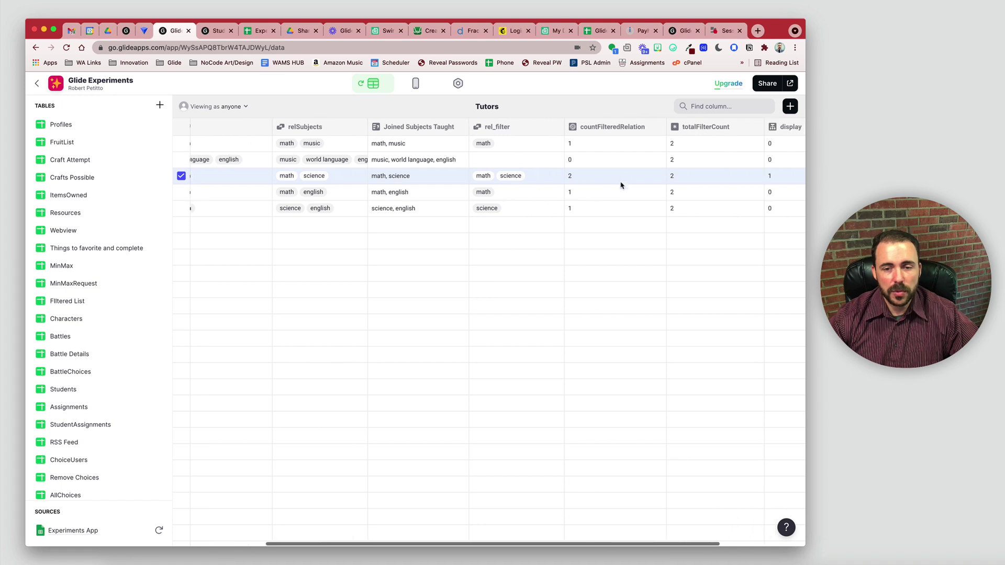
scroll(673, 180, "right", 1)
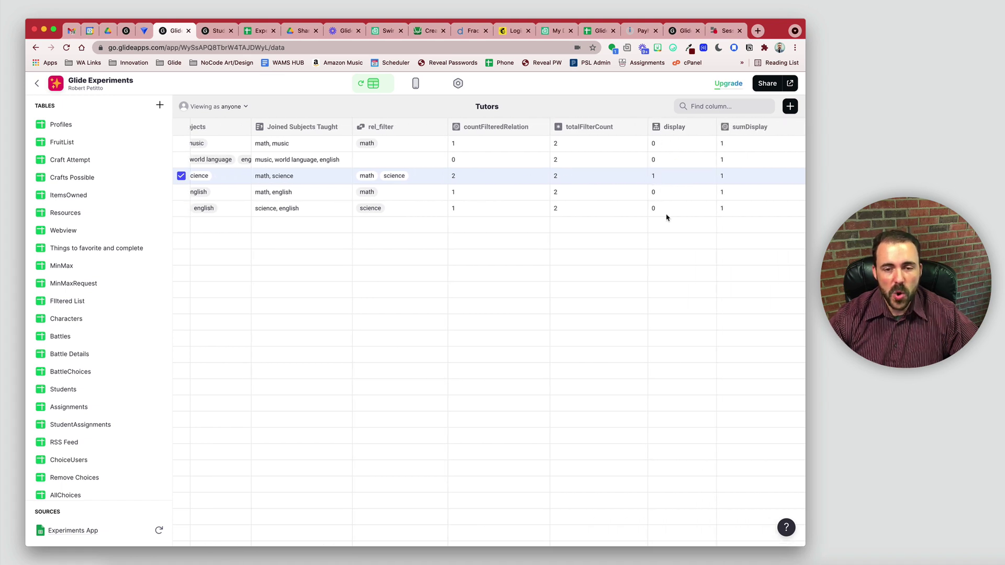
- Filter the Tutors+Subjects list by science and music using its built-in filter
left_click(416, 83)
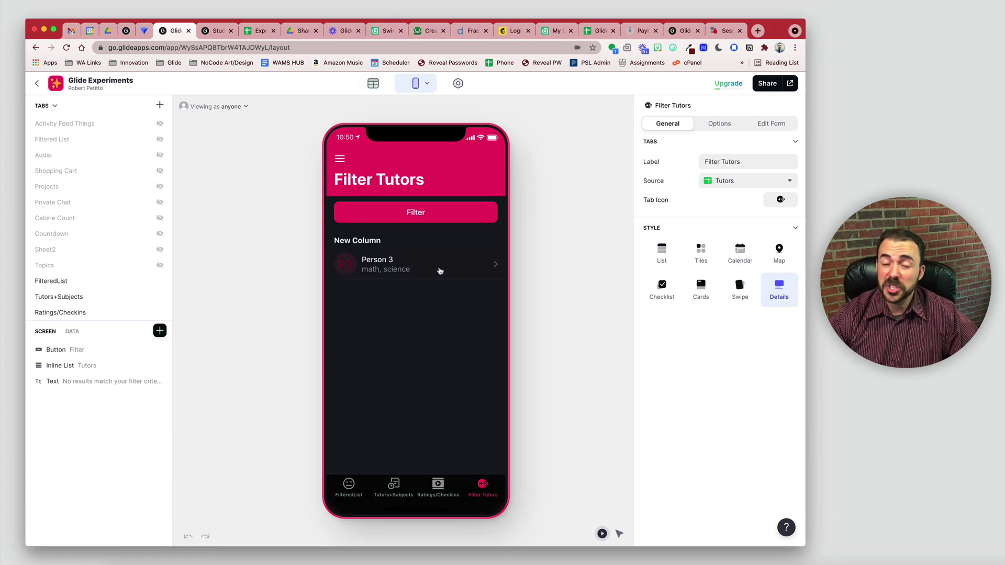
left_click(395, 486)
left_click(472, 159)
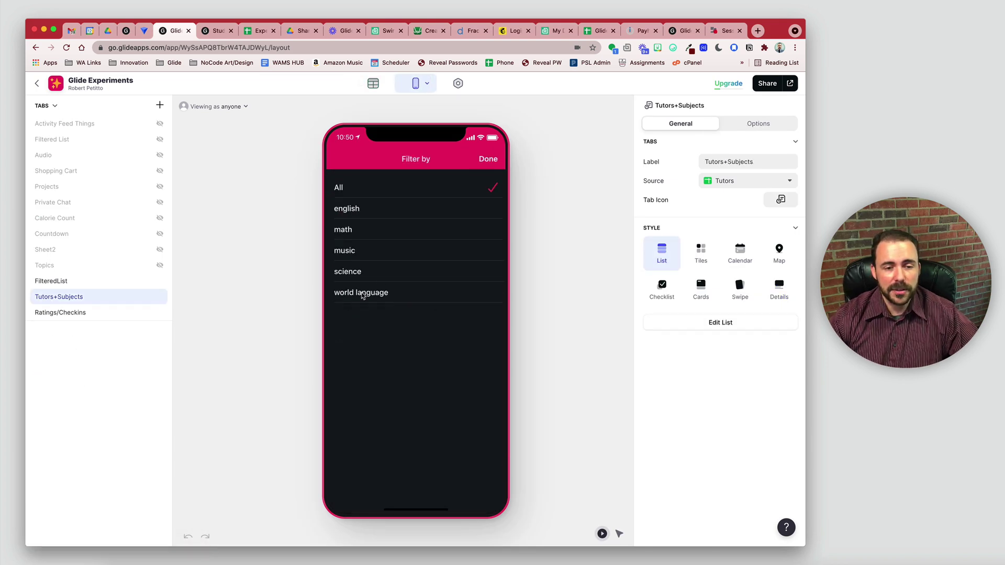
left_click(383, 281)
left_click(429, 242)
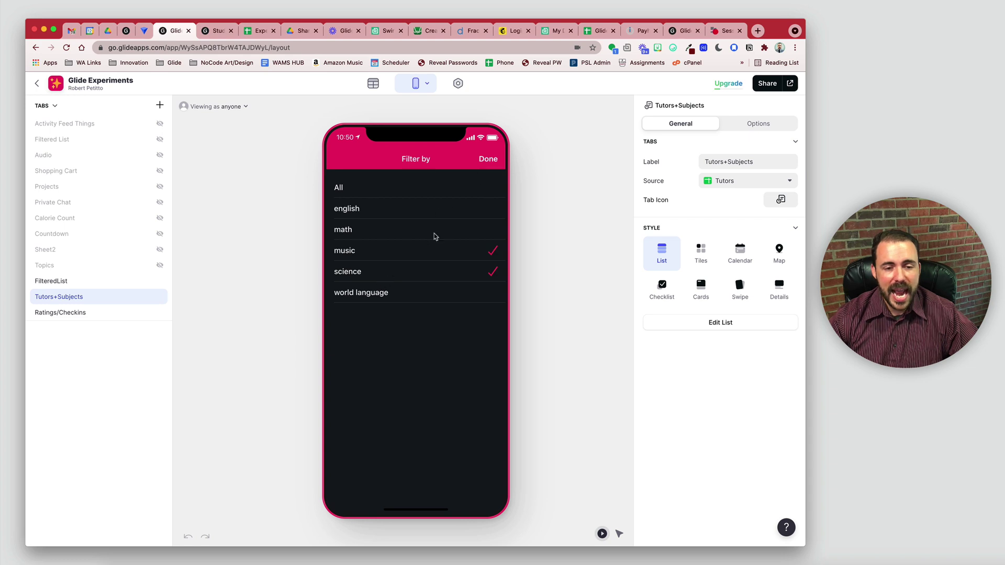
left_click(498, 163)
- Return to Filter Tutors, change its subject filter to art only, and go back to the tutors list
left_click(486, 478)
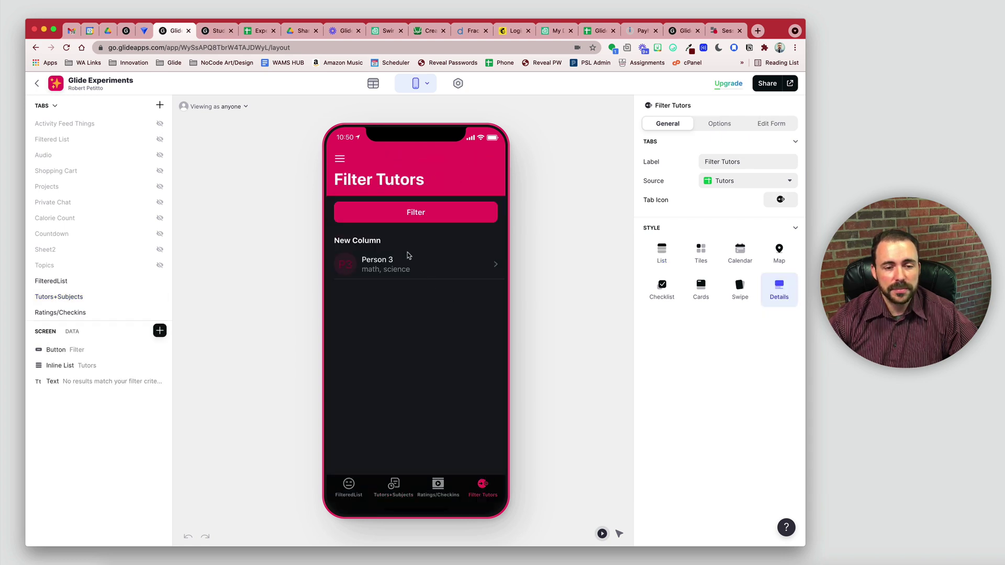
left_click(385, 263)
left_click(342, 159)
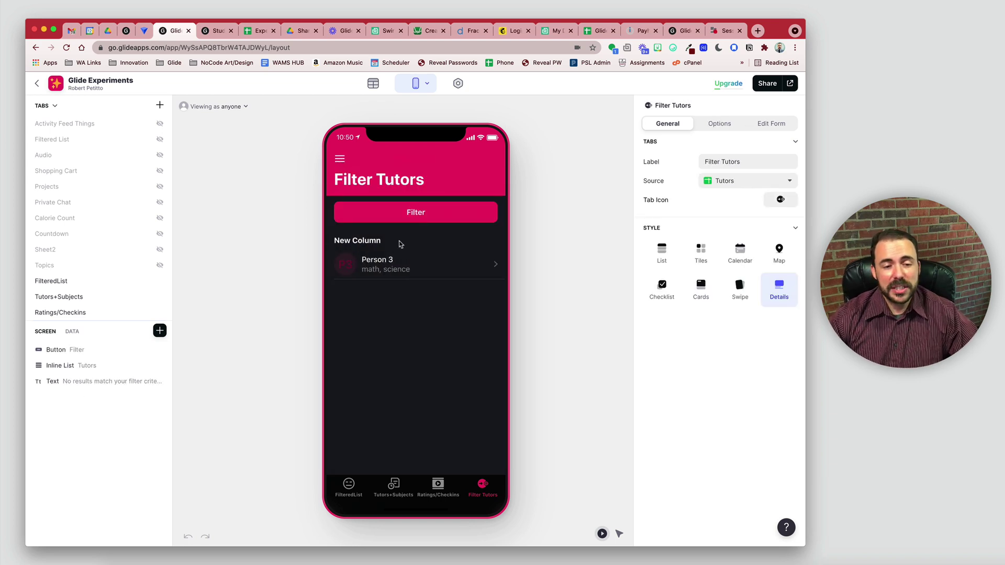
left_click(406, 217)
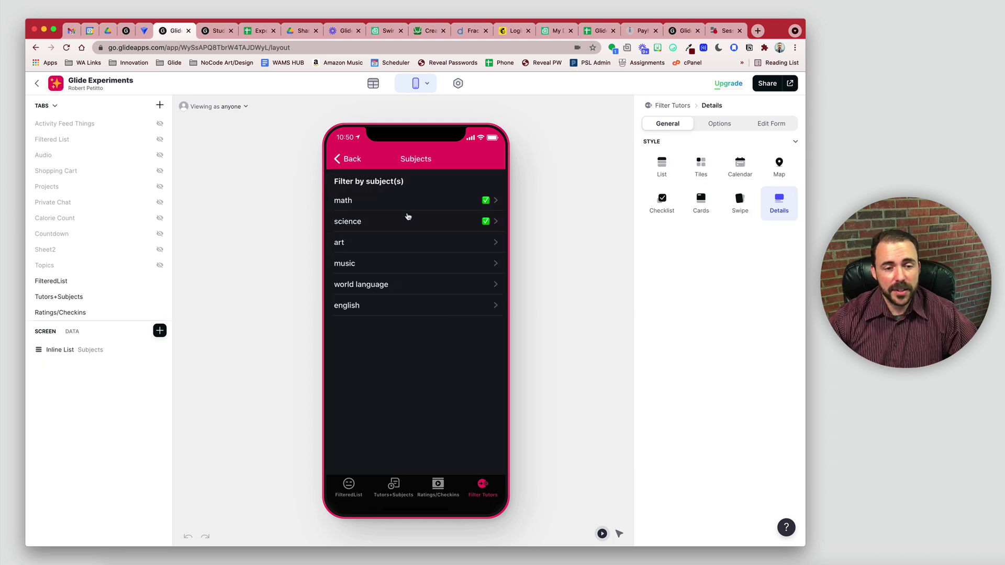
left_click(385, 245)
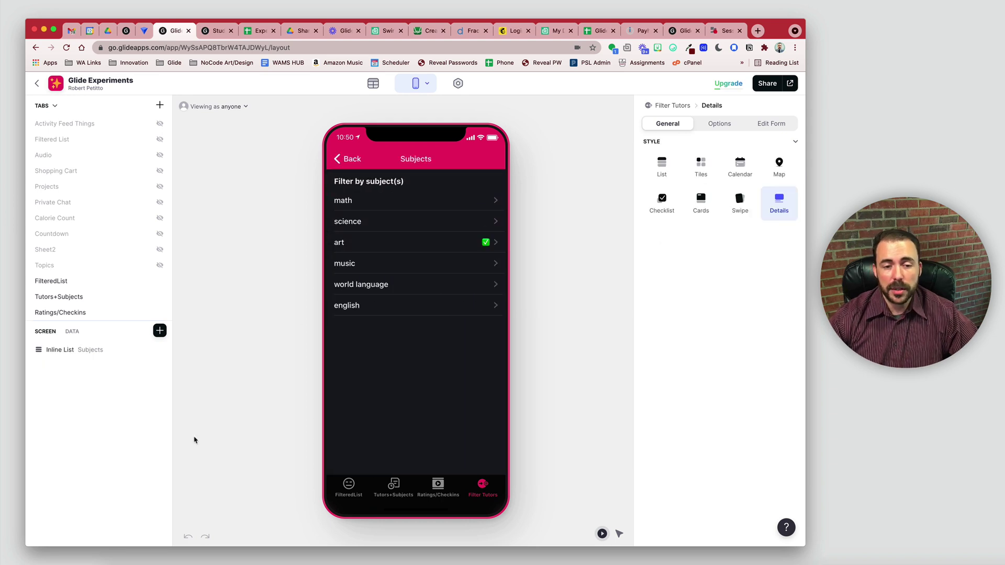
left_click(346, 162)
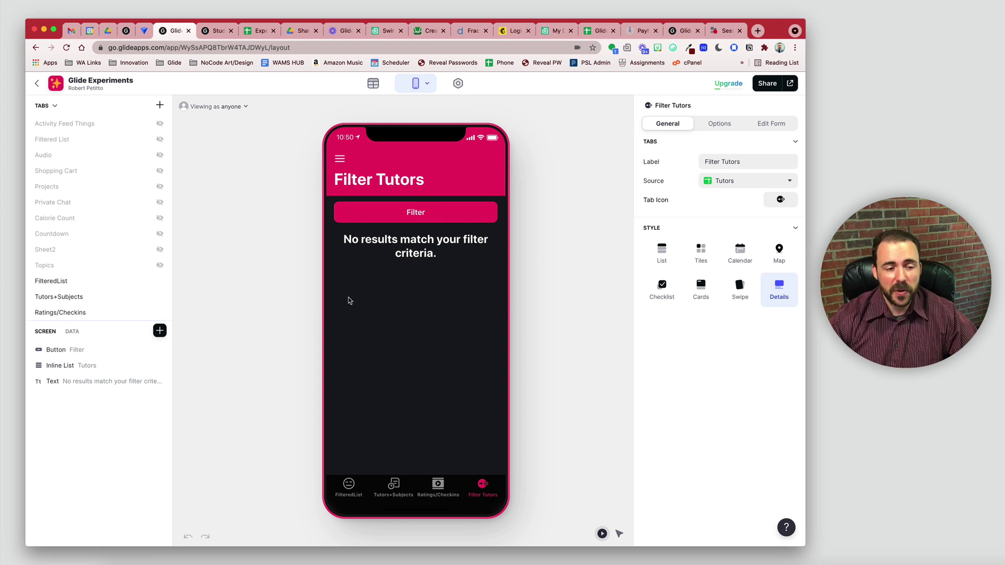
- Inspect the content and visibility condition of the "No results match your filter criteria." text component
left_click(116, 381)
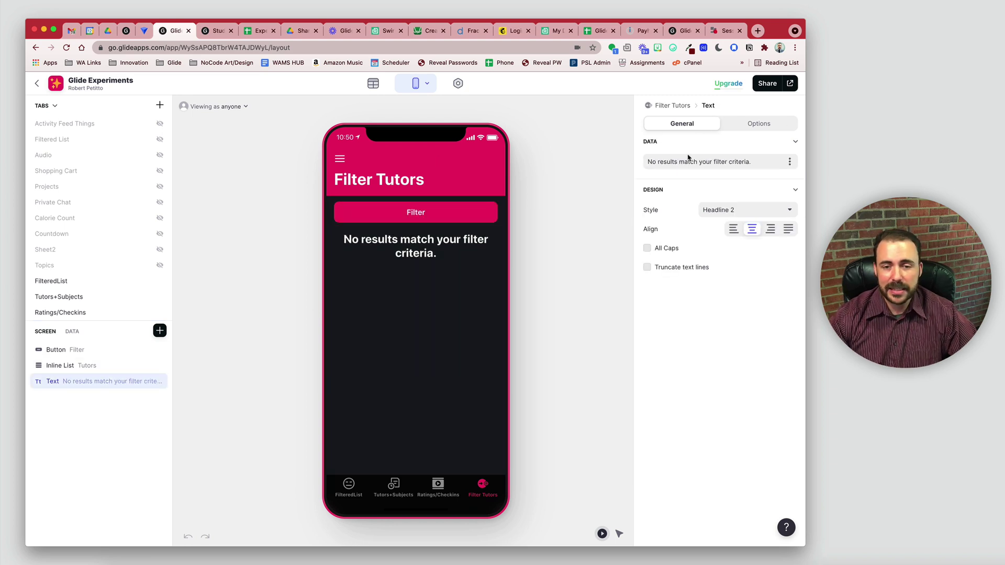
triple_click(751, 161)
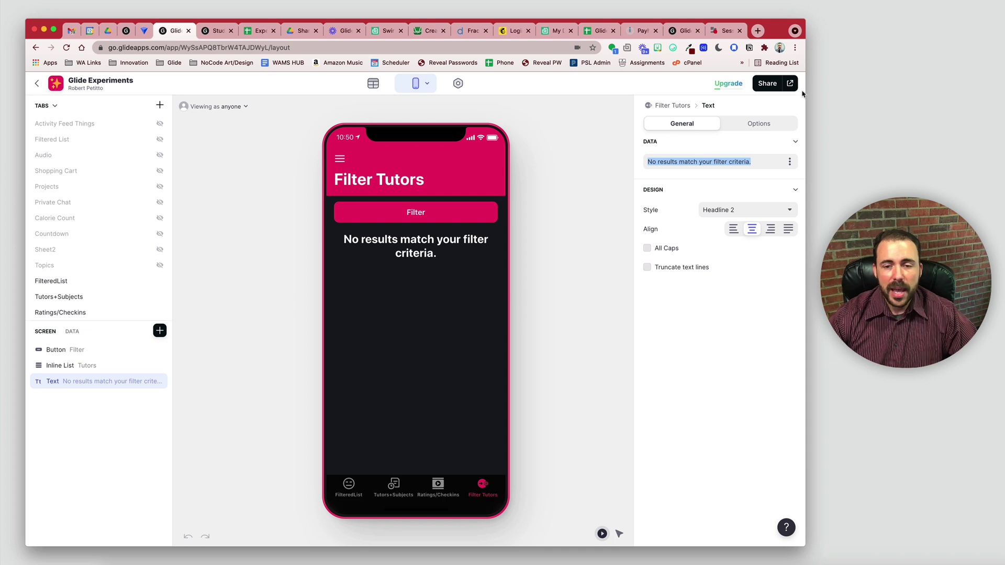
left_click(754, 122)
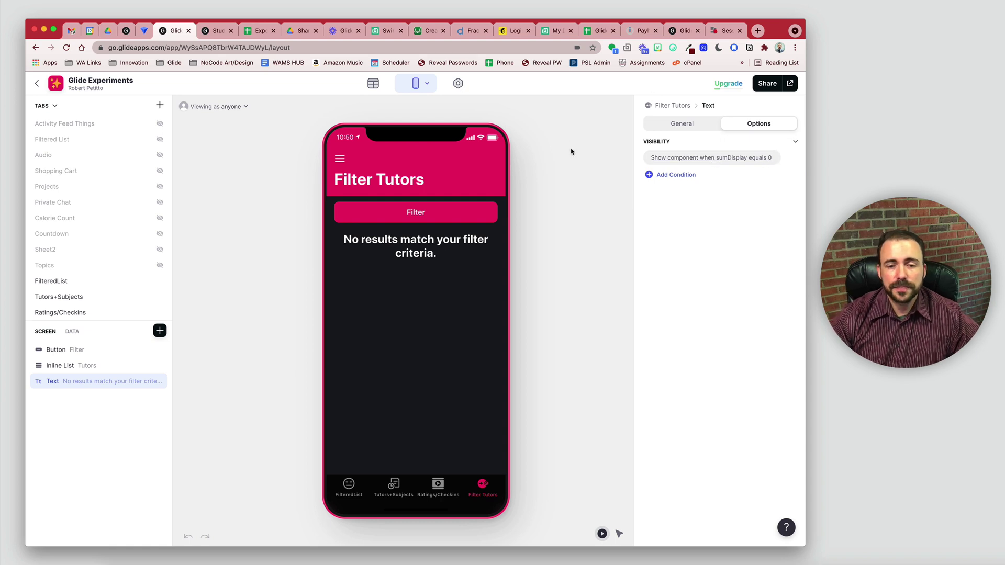
- Inspect the sumDisplay rollup configuration in the Tutors table and compare the display and sumDisplay columns across all rows
left_click(374, 85)
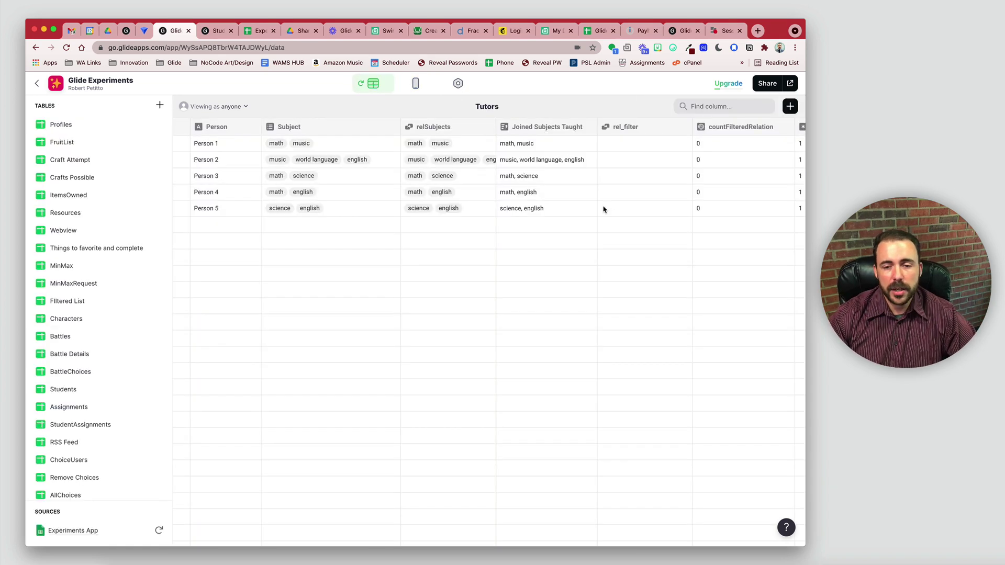
scroll(602, 209, "right", 5)
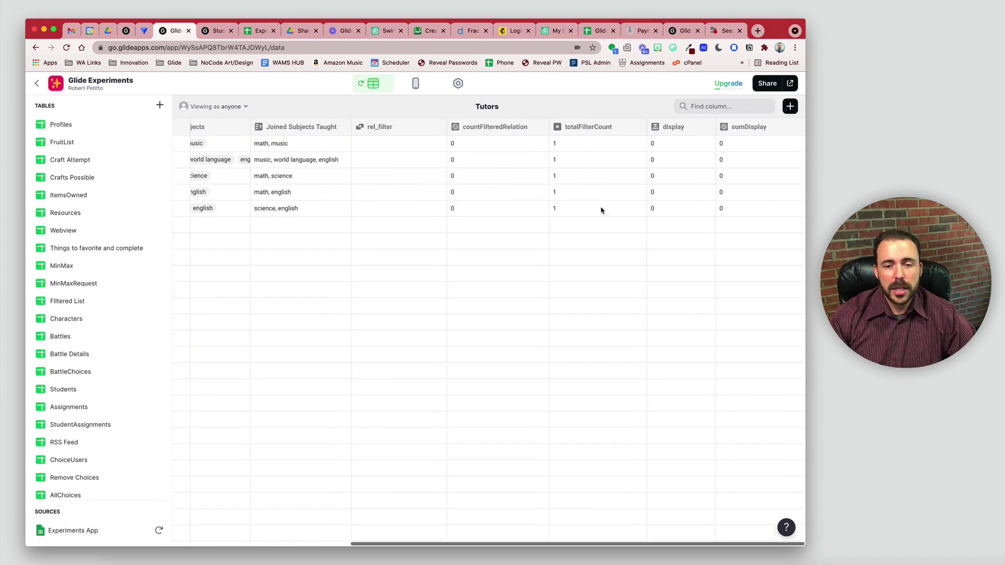
left_click(800, 128)
left_click(773, 147)
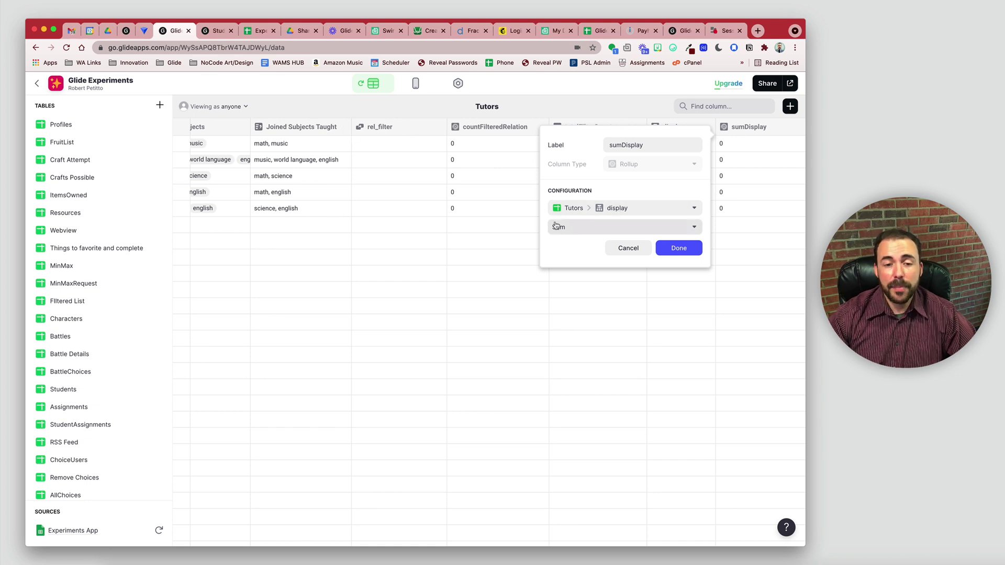
left_click(679, 248)
left_click_drag(674, 144, 675, 210)
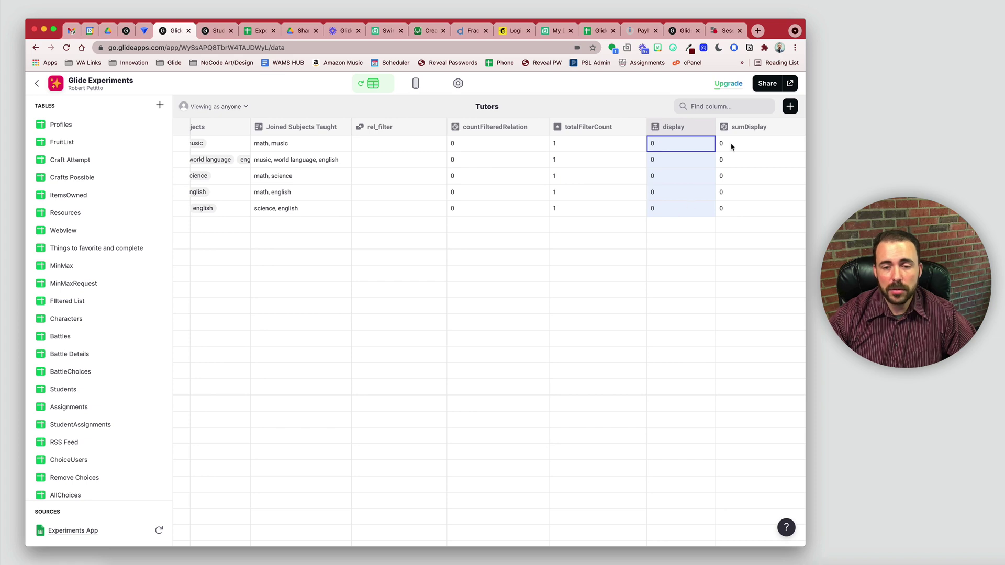
left_click_drag(734, 141, 739, 223)
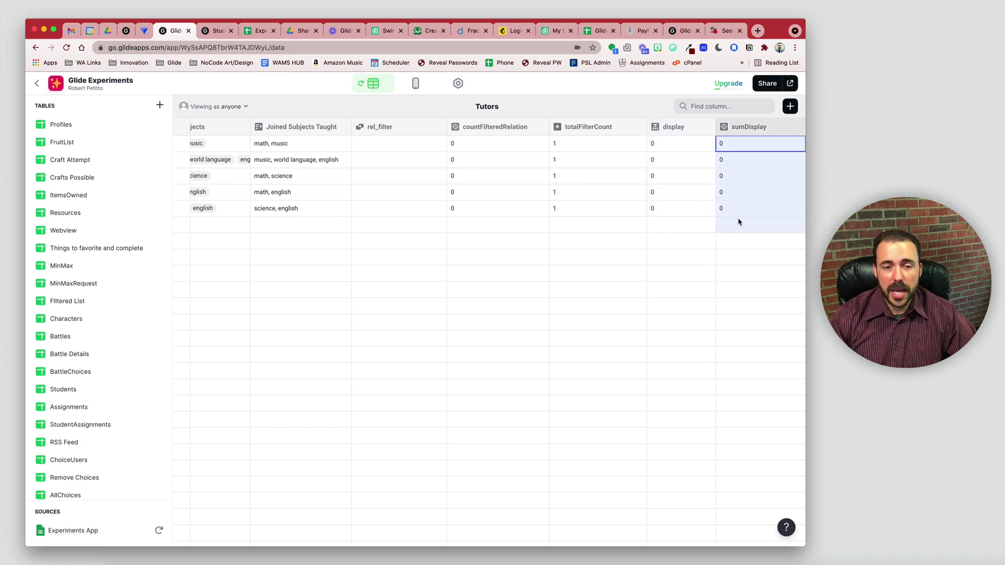
- Review the visibility condition of the "No results match your filter criteria." text in the Filter Tutors layout
left_click(416, 83)
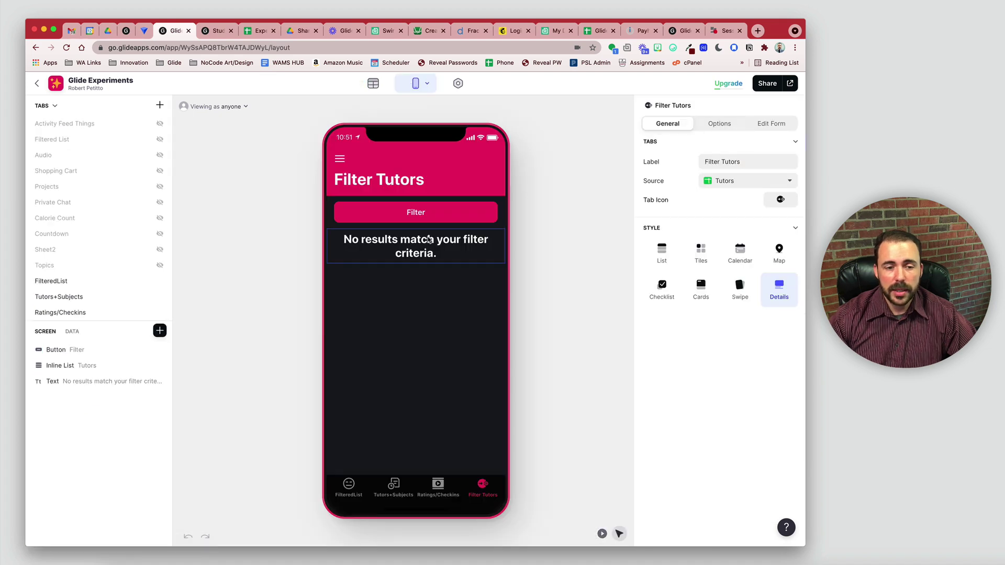
left_click(416, 246)
left_click(759, 124)
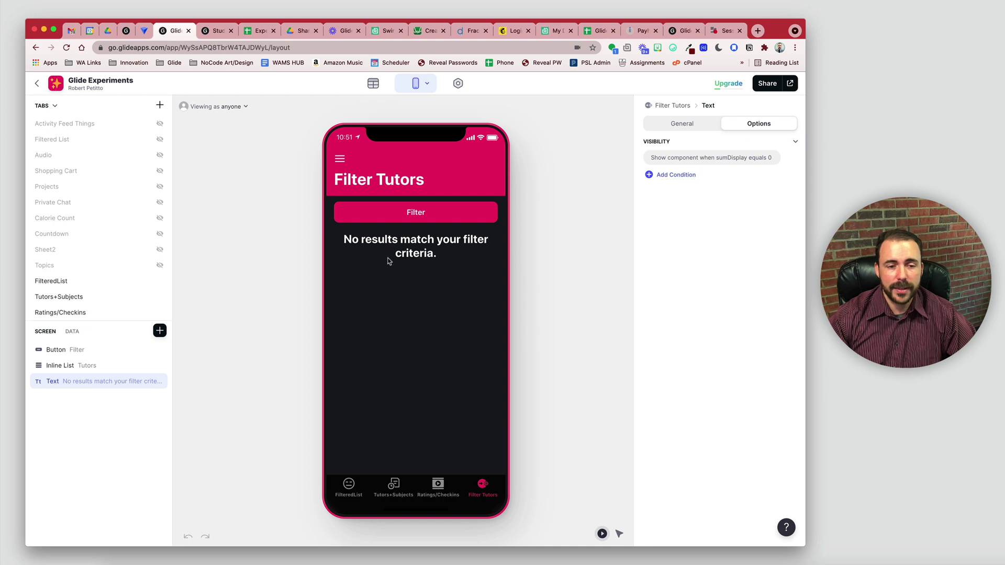
- Change the subject filter to science only and check the filterCount column in the Subjects table
left_click(417, 211)
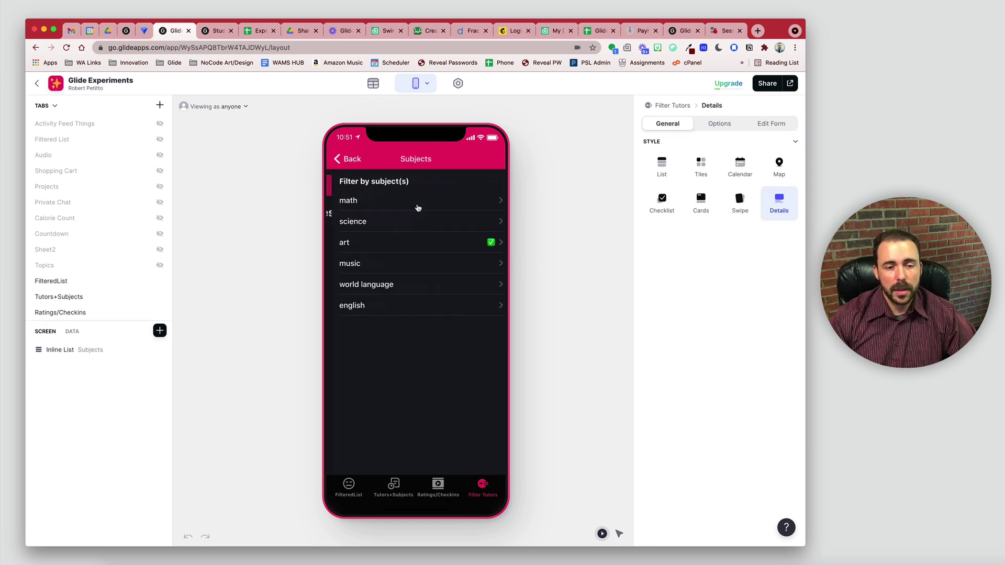
left_click(389, 224)
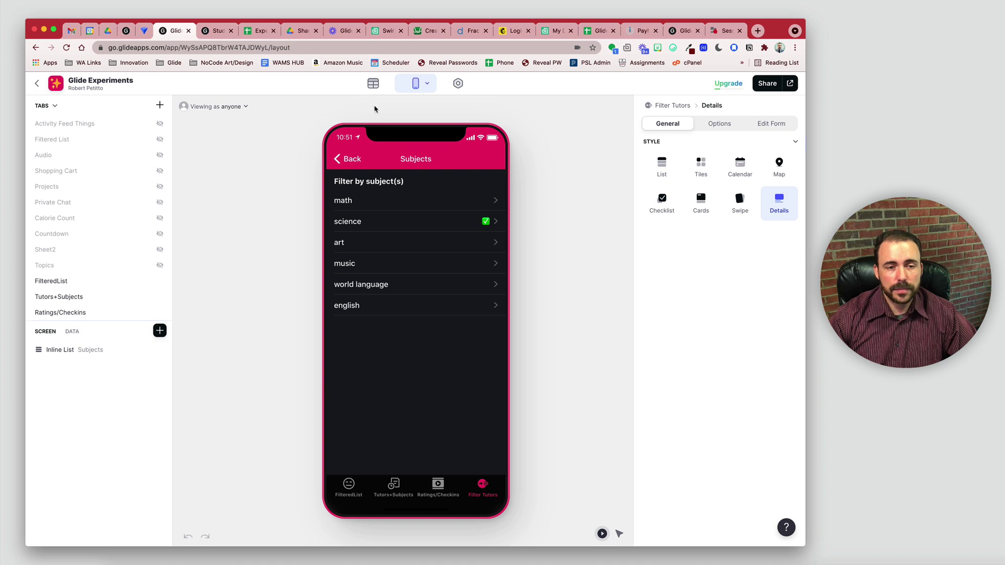
left_click(373, 84)
scroll(609, 205, "right", 5)
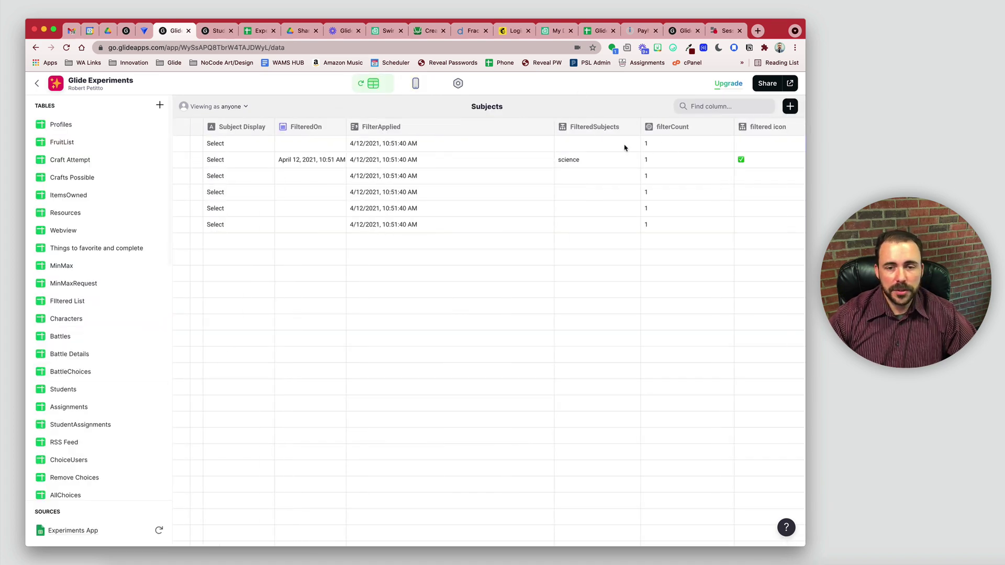
left_click(673, 126)
scroll(108, 399, "down", 15)
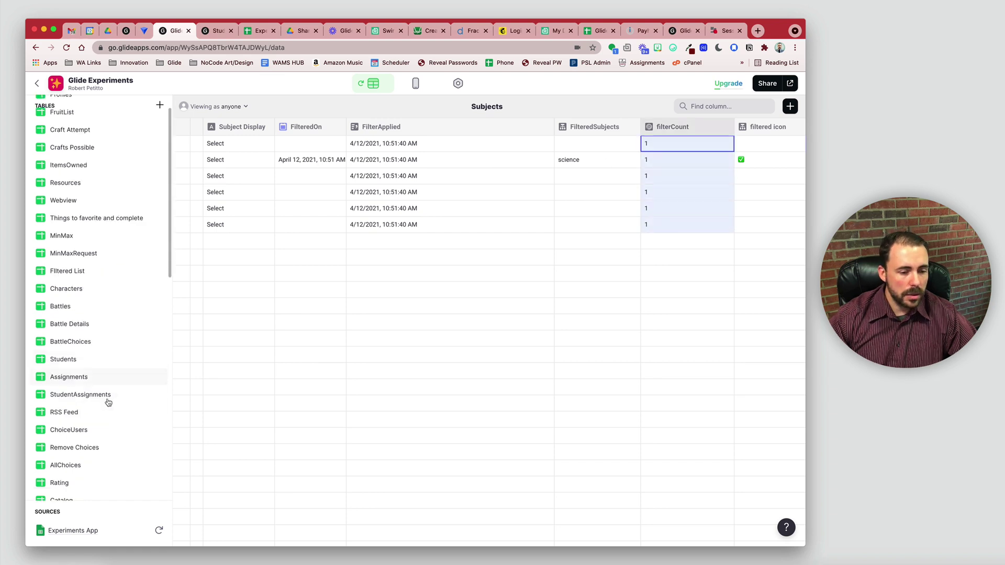
- Compare the display and sumDisplay columns in the Tutors table with the science filter active, and return to the tutors list
left_click(72, 486)
scroll(639, 189, "right", 3)
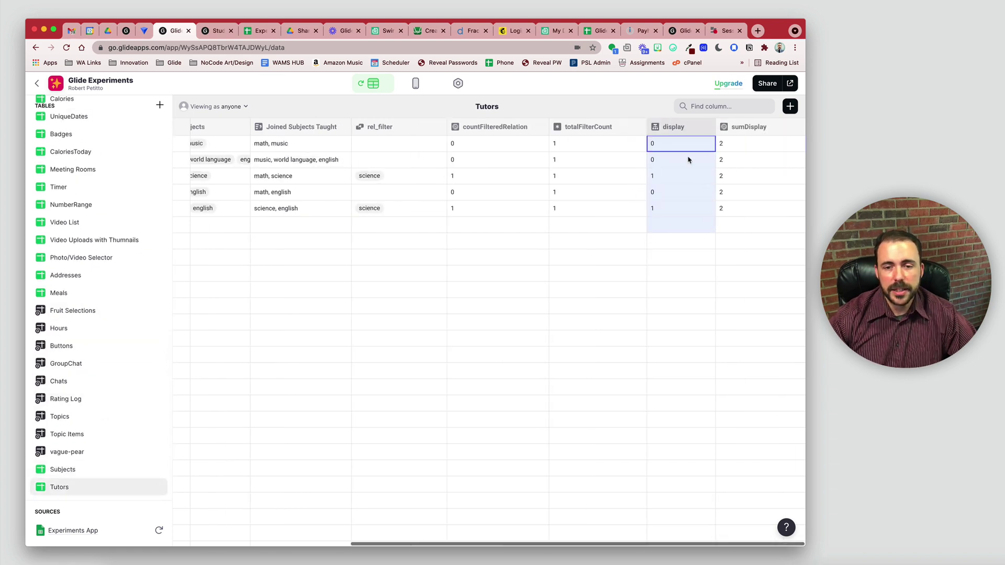
left_click(668, 180)
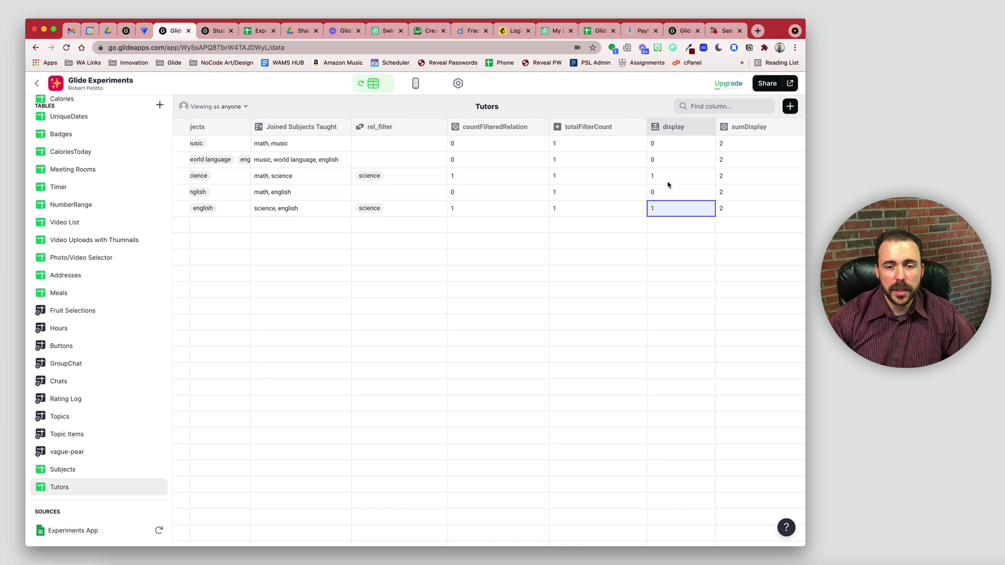
left_click_drag(738, 147, 741, 208)
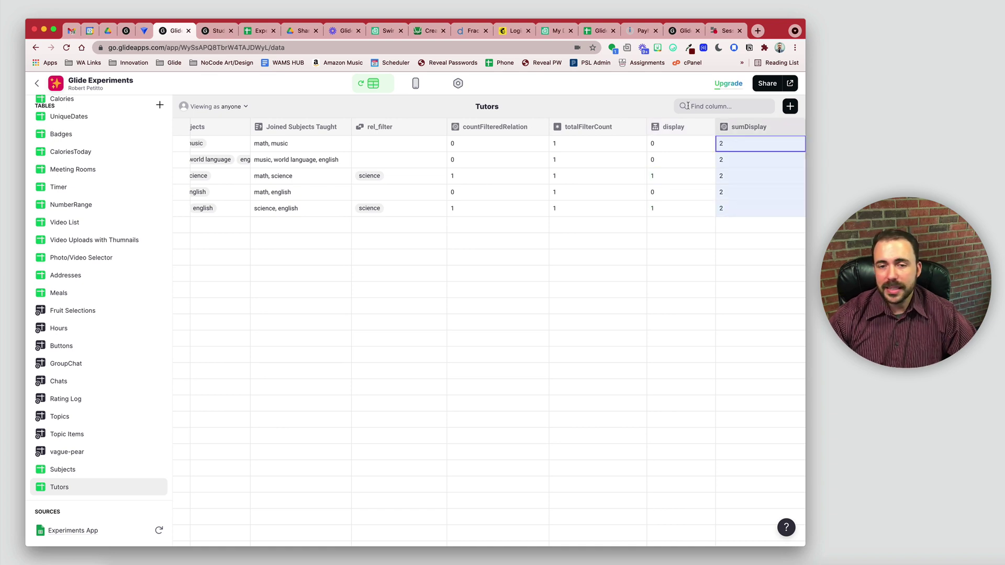
left_click(416, 83)
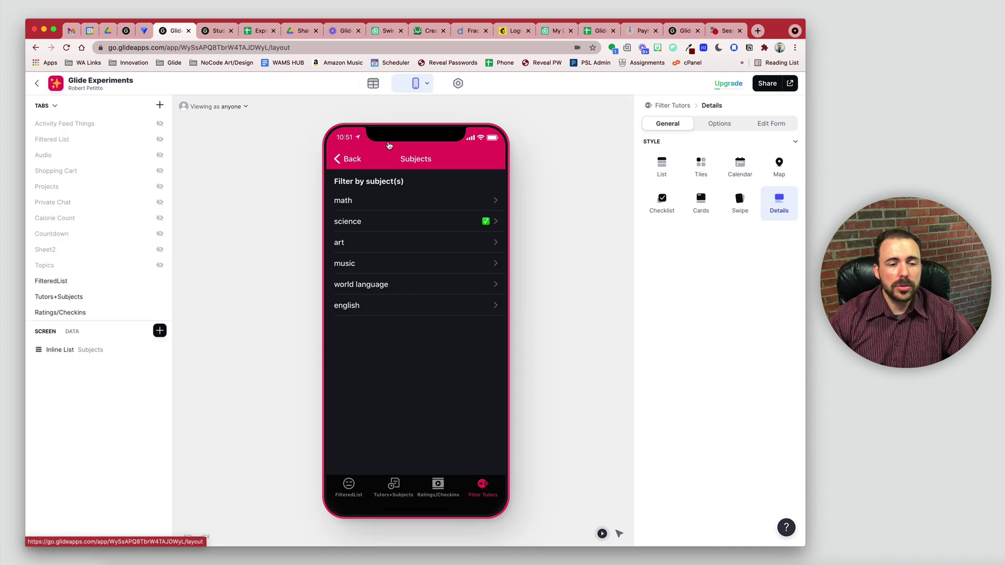
left_click(348, 159)
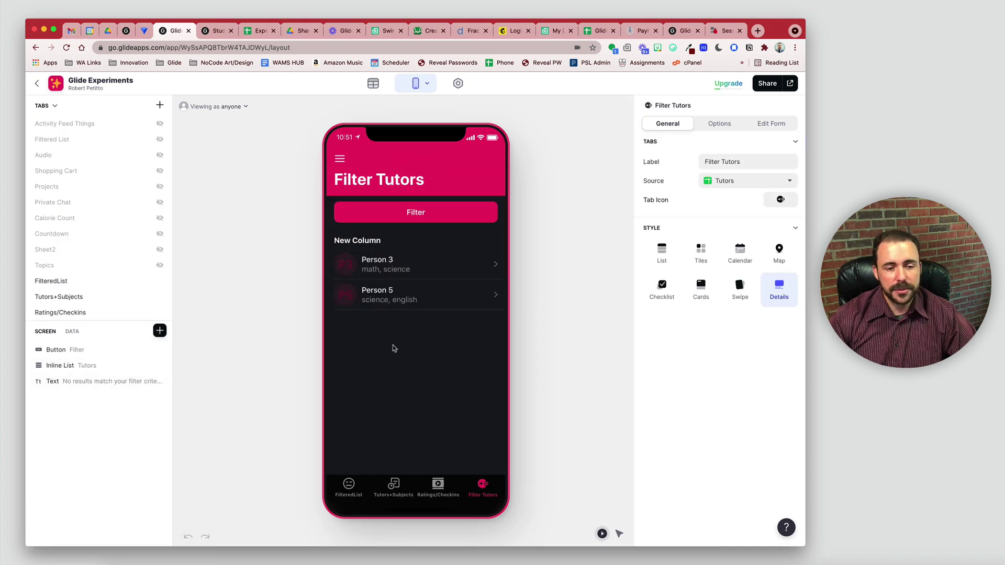
- Add math, art, music and world language to the subject filter and go back to the tutors list
left_click(388, 210)
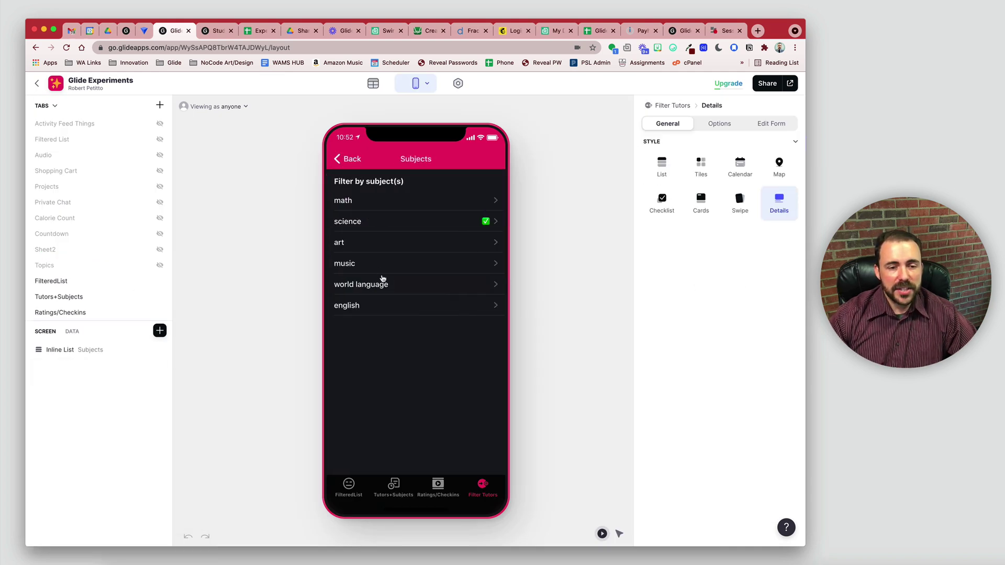
left_click(364, 205)
left_click(365, 243)
left_click(366, 267)
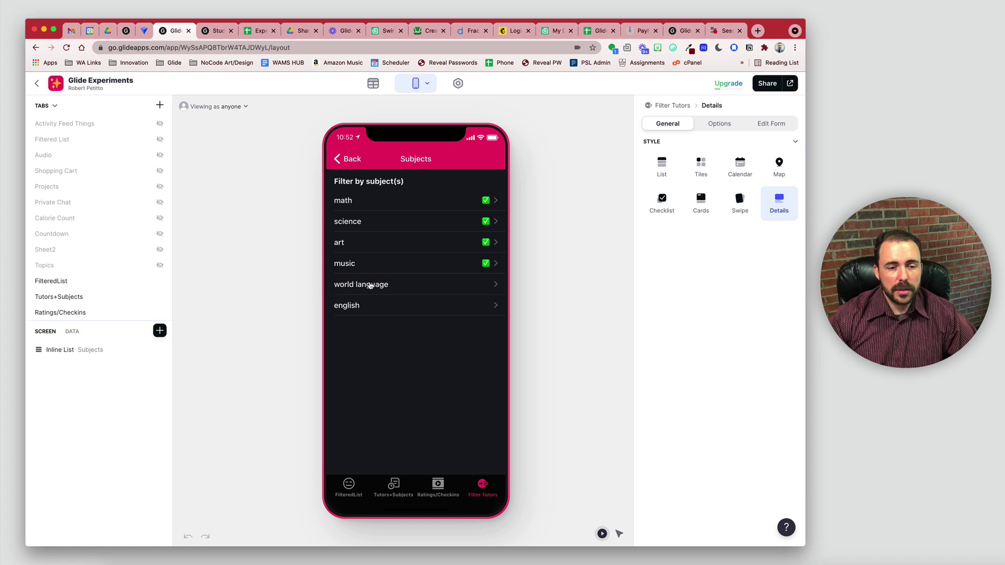
left_click(370, 286)
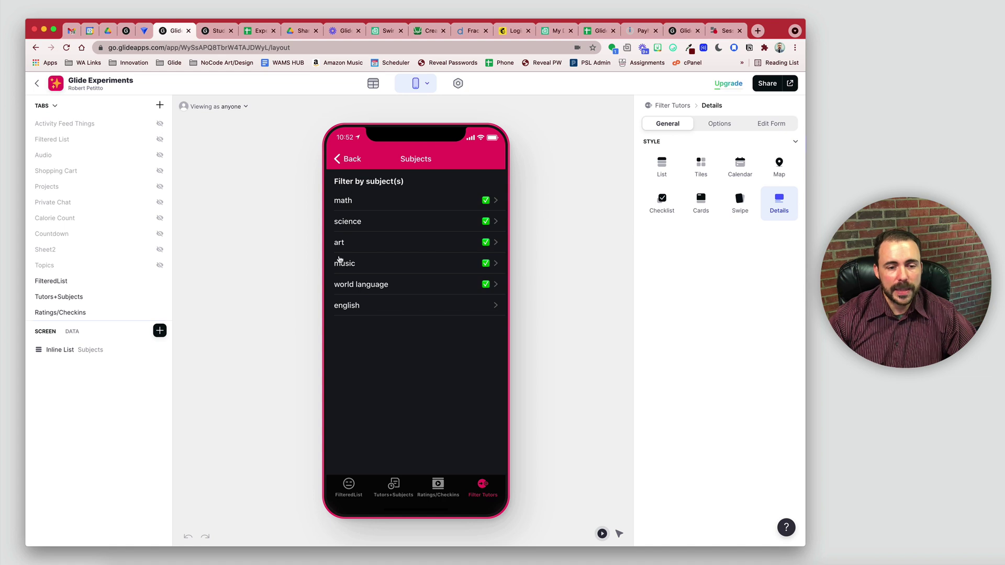
left_click(349, 159)
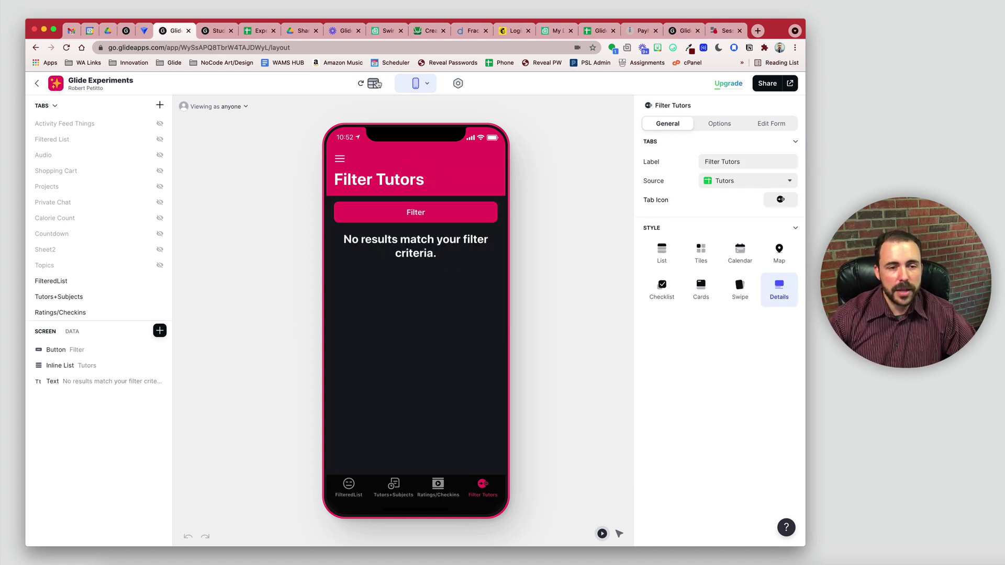
- Examine the totalFilterCount, sumDisplay and display columns of the Tutors table for the expanded subject filter
left_click(374, 84)
scroll(560, 179, "right", 5)
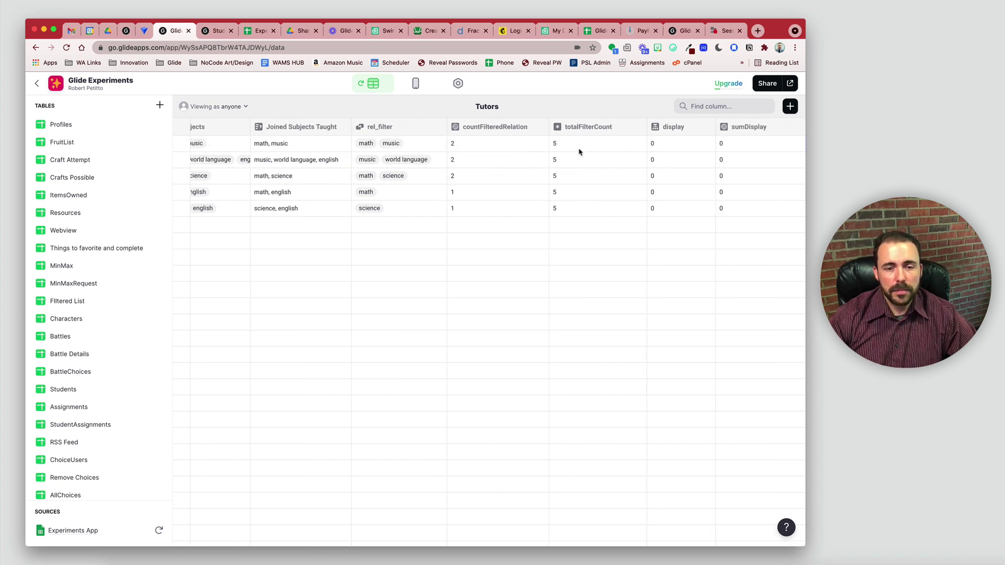
left_click_drag(580, 145, 563, 267)
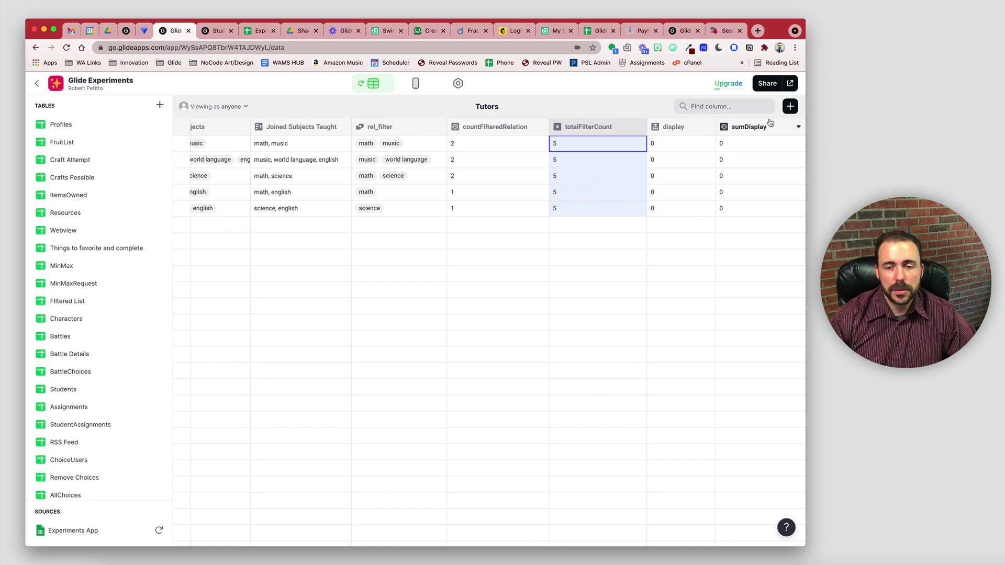
left_click(744, 146)
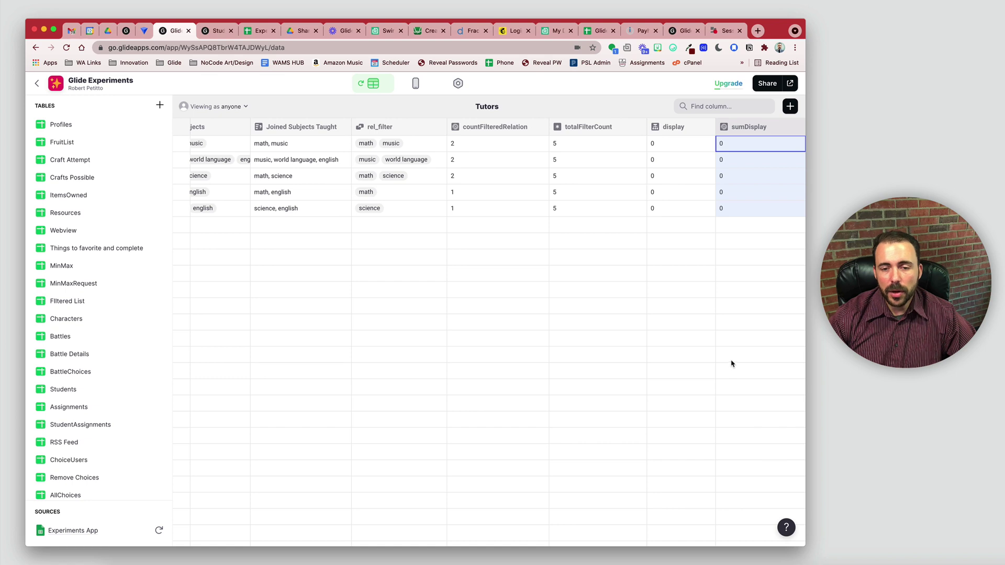
left_click(666, 144)
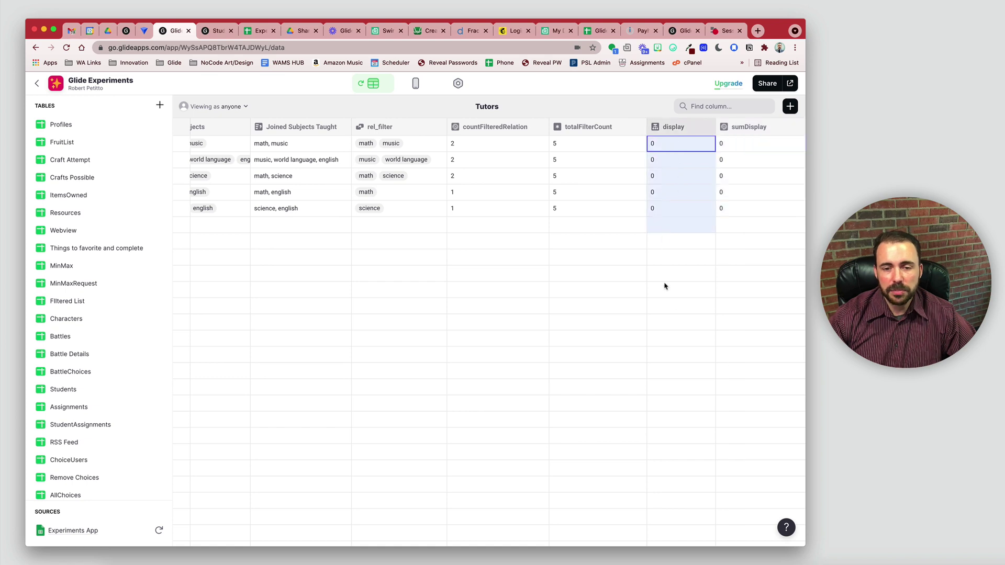
- Return to the app layout and add english to the subject filter
left_click(416, 83)
left_click(415, 212)
left_click(486, 305)
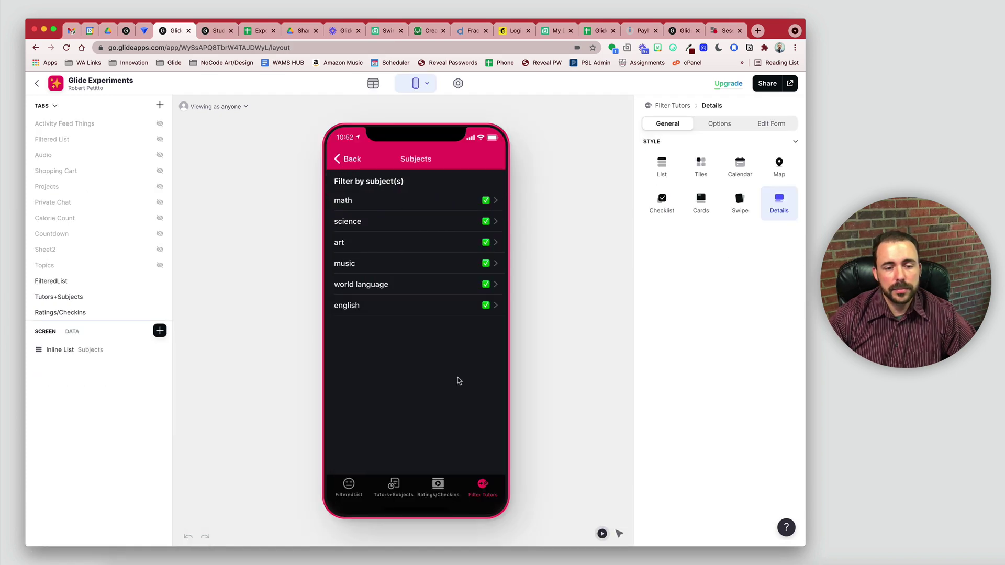
- Deselect all six subjects in the subject filter, from math through english
left_click(471, 202)
left_click(473, 222)
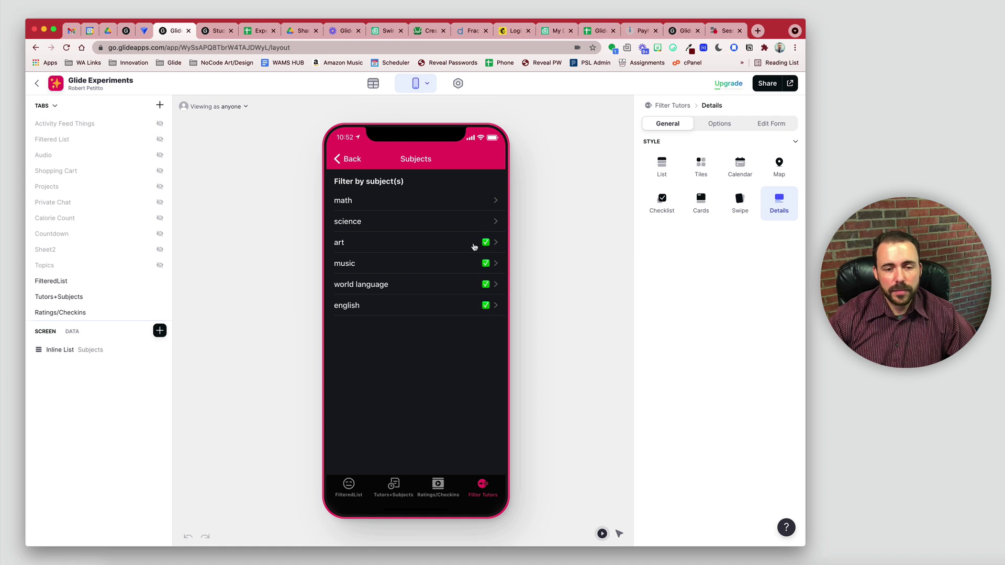
left_click(475, 244)
left_click(474, 264)
left_click(475, 307)
left_click(480, 283)
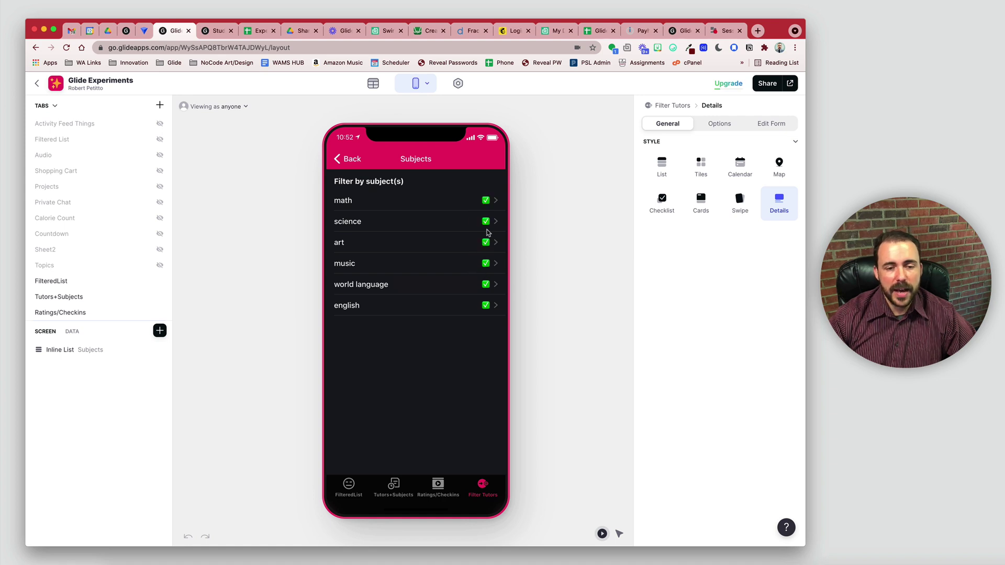
- Select math, science, art, music, world language and english one by one in the filter, and go back to the tutors list
left_click(473, 203)
left_click(474, 222)
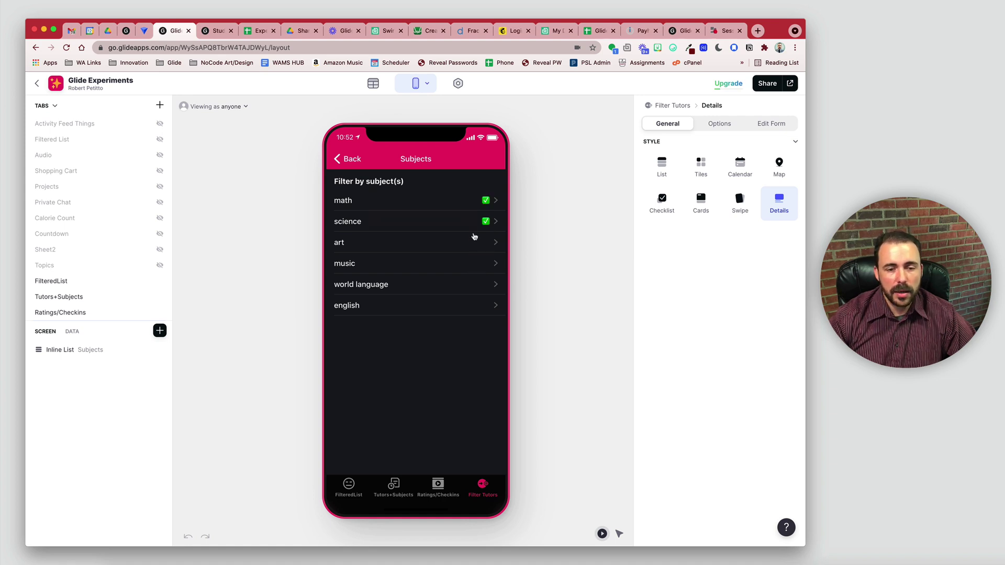
left_click(476, 242)
left_click(476, 264)
left_click(477, 283)
left_click(482, 305)
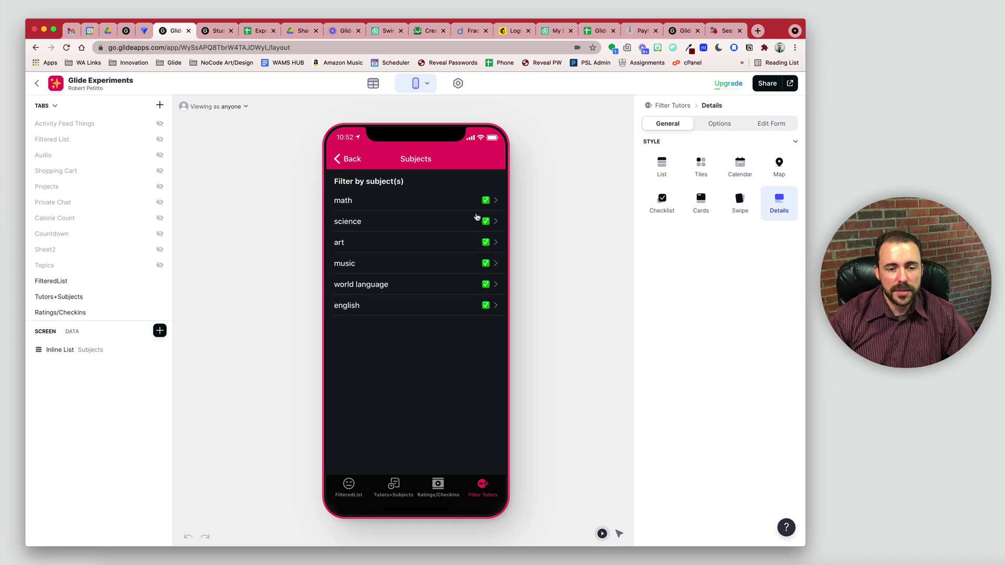
left_click(346, 160)
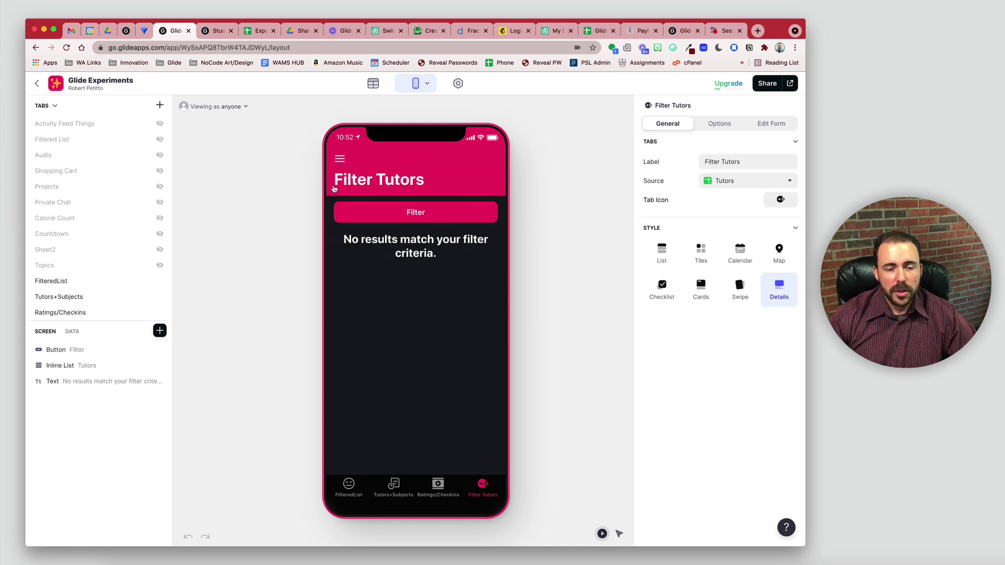
- Reopen the subject filter, clear every individually selected subject, and go back to the tutors list
left_click(425, 217)
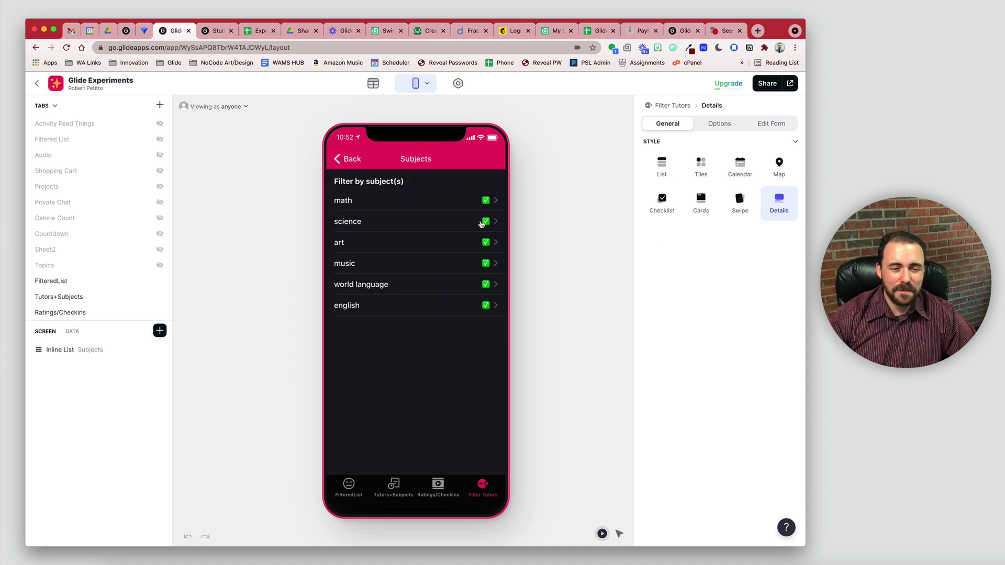
left_click(484, 307)
left_click(484, 286)
left_click(484, 265)
left_click(483, 243)
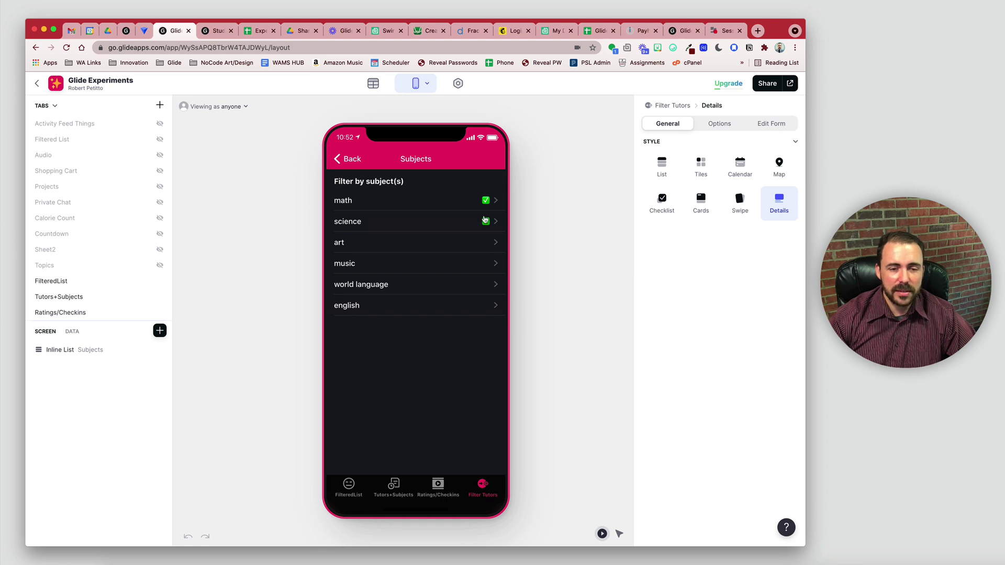
left_click(486, 221)
left_click(486, 201)
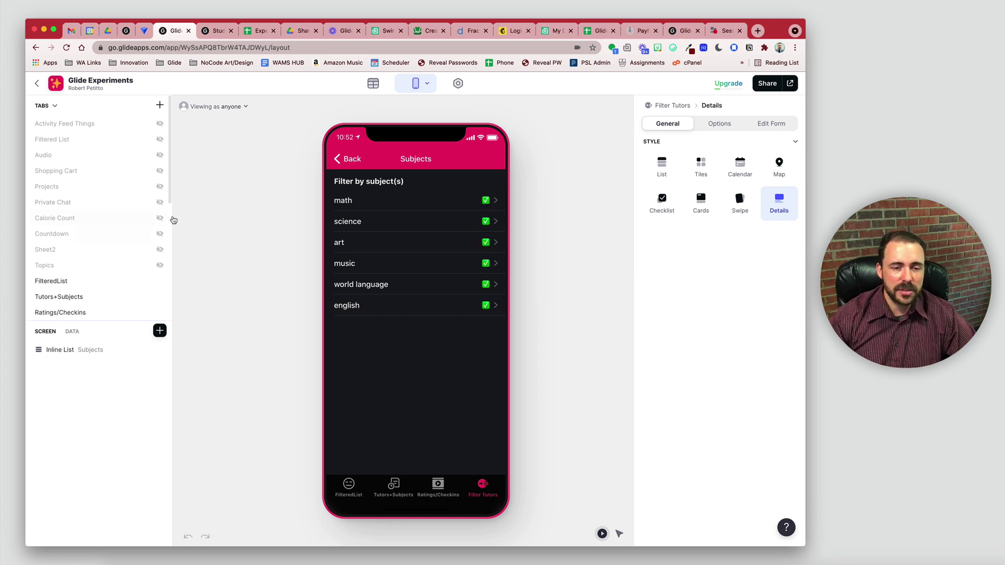
left_click(343, 162)
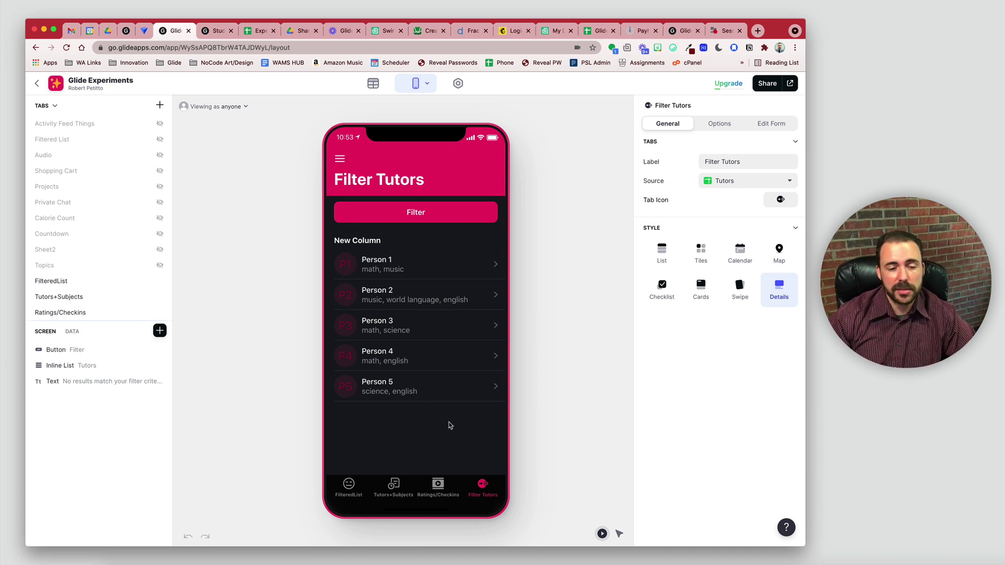
- Look through the action options of the Tutors inline list and the settings of the subject filter's inline list
left_click(393, 327)
scroll(722, 419, "down", 5)
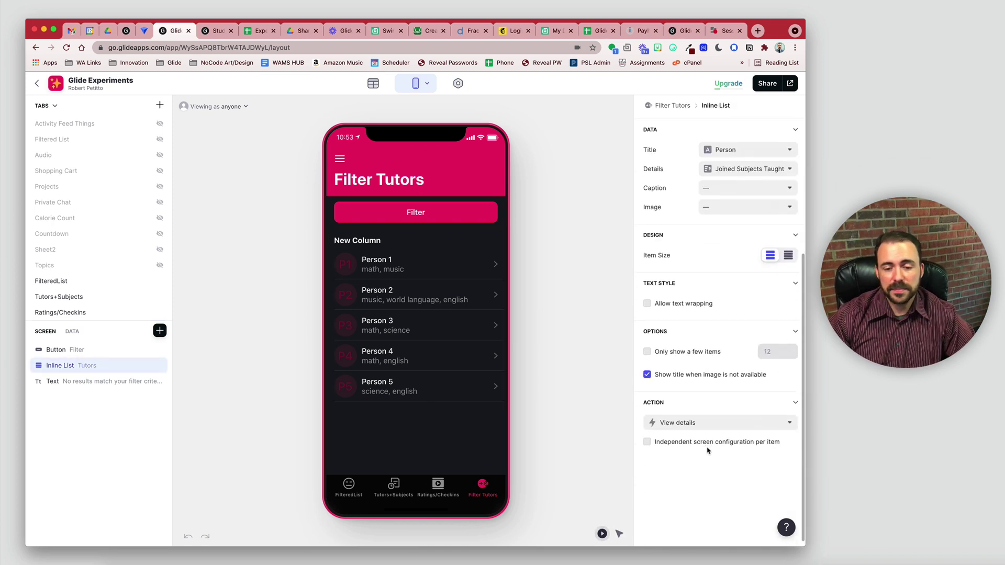
left_click(681, 418)
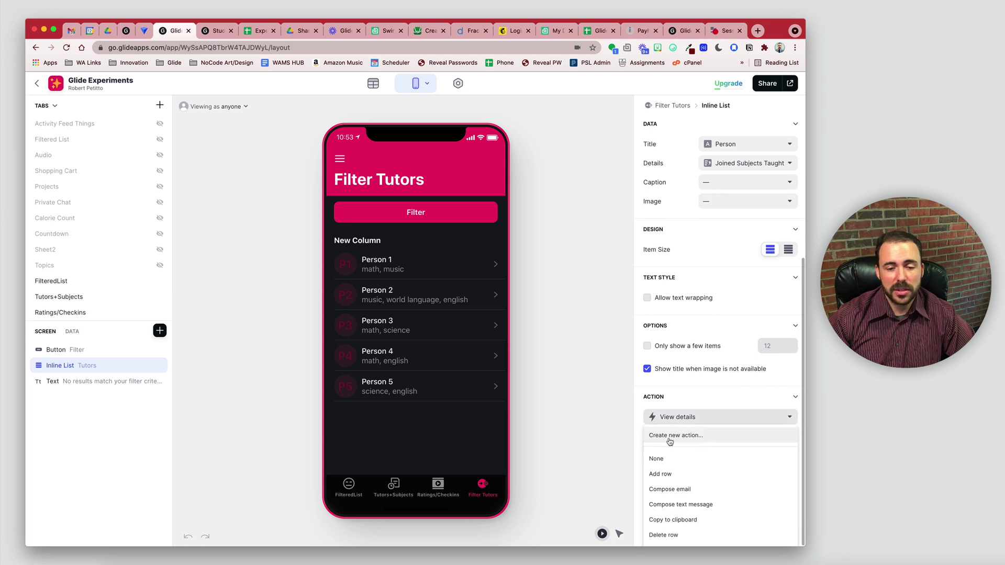
left_click(424, 213)
left_click(415, 253)
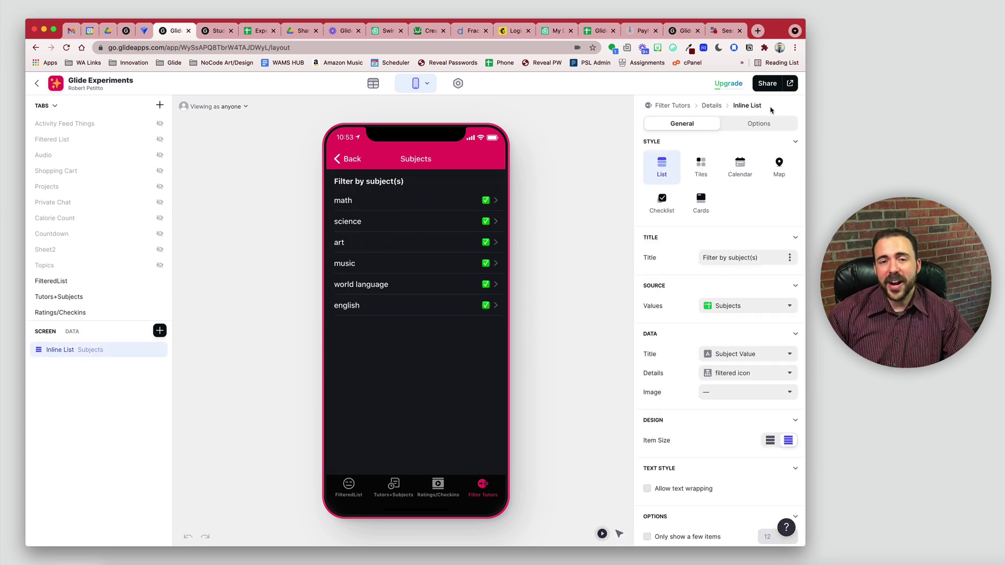